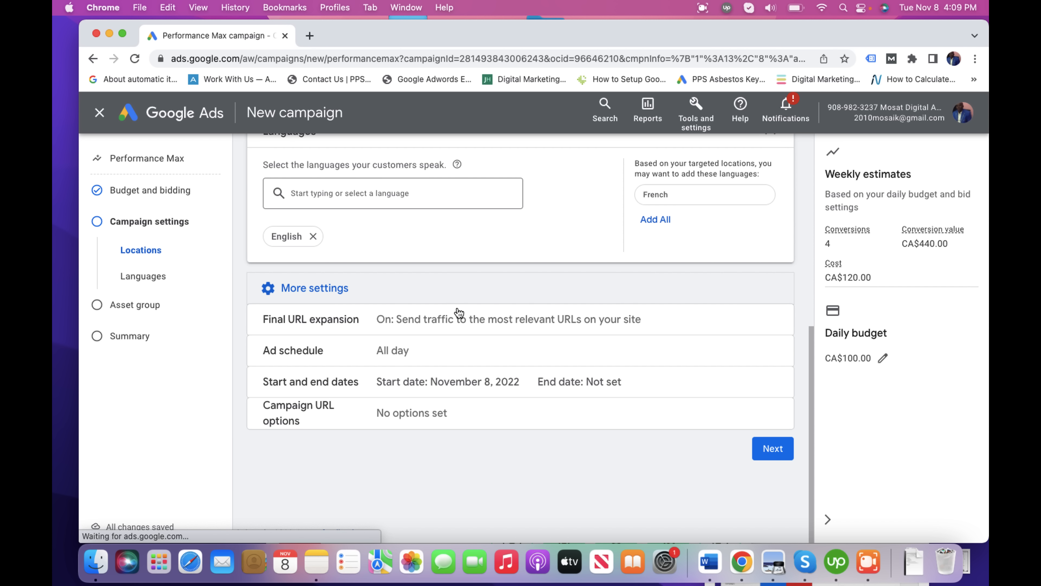
Step: Open the Final URL expansion setting and choose to send traffic to the most relevant URLs on the site
click(456, 324)
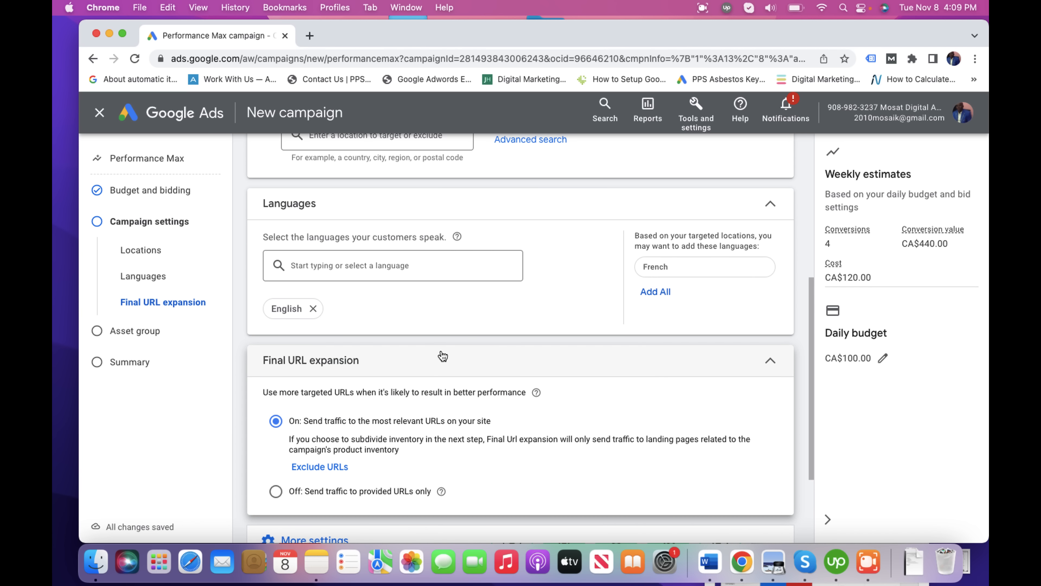
click(275, 494)
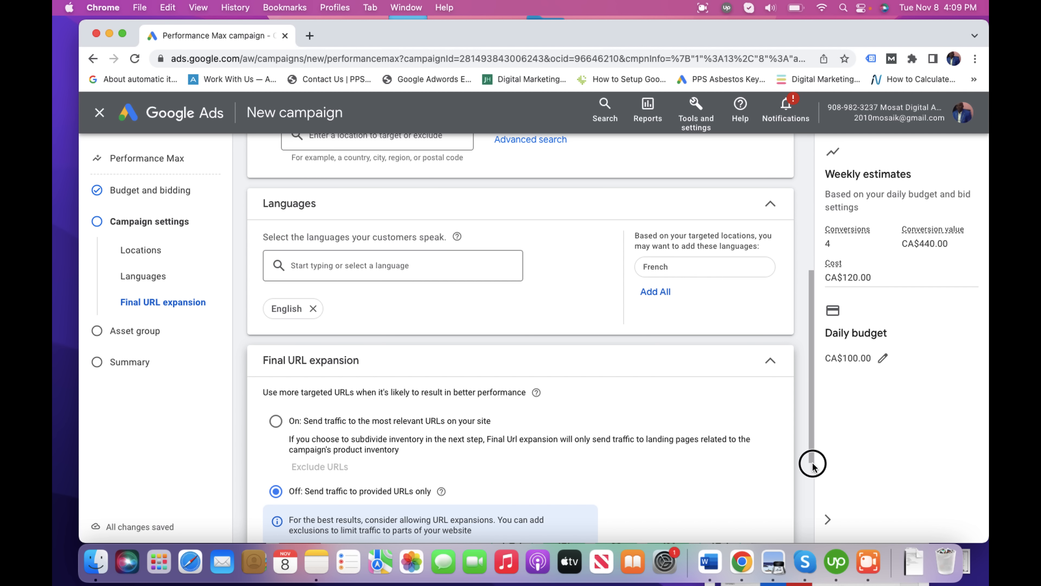
drag(812, 435, 811, 467)
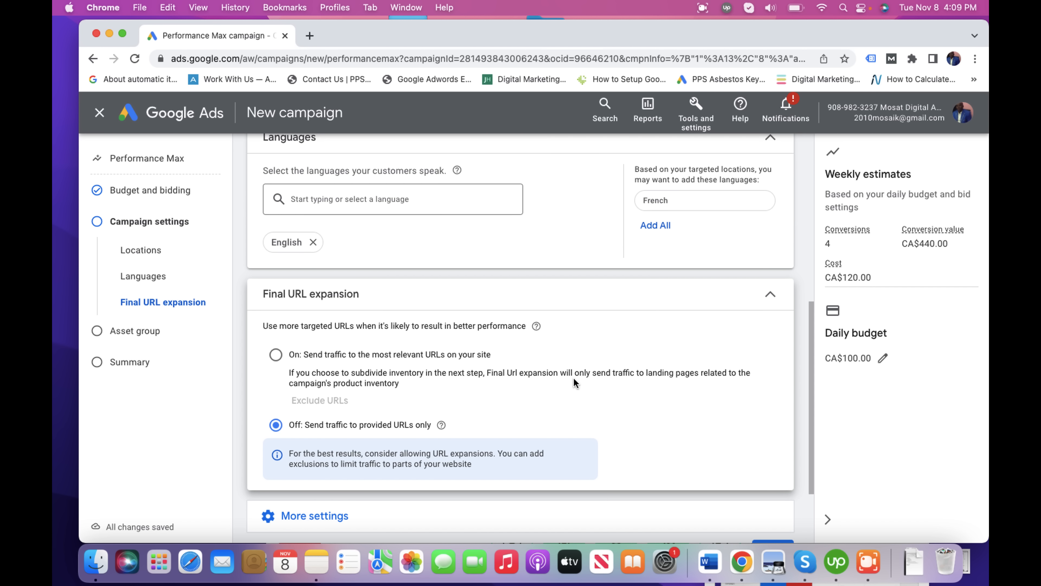
click(277, 358)
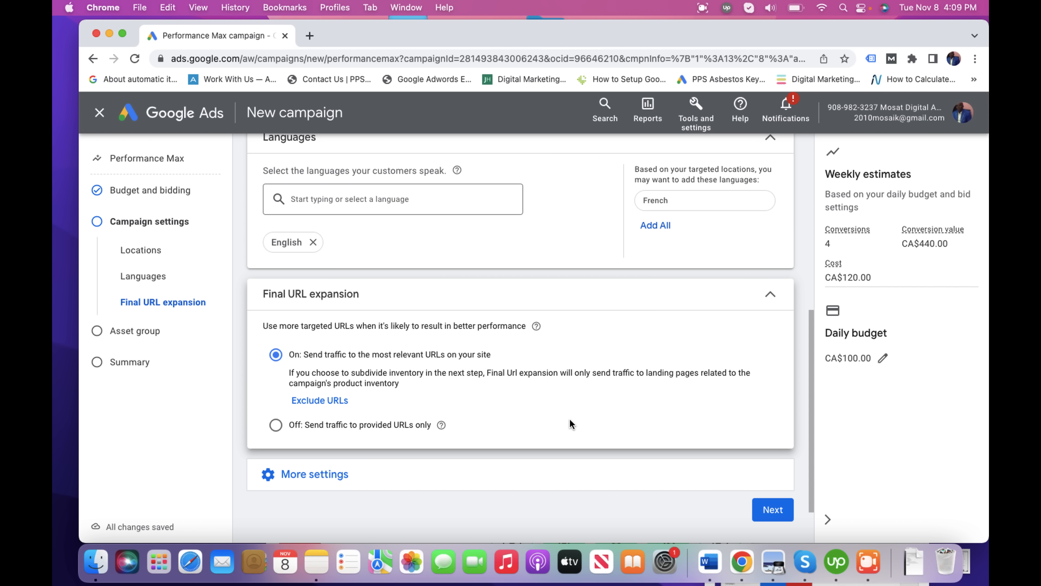
Step: Expand the additional campaign settings and open the Campaign URL options to examine the tracking template, URL suffix and custom parameter fields
click(344, 486)
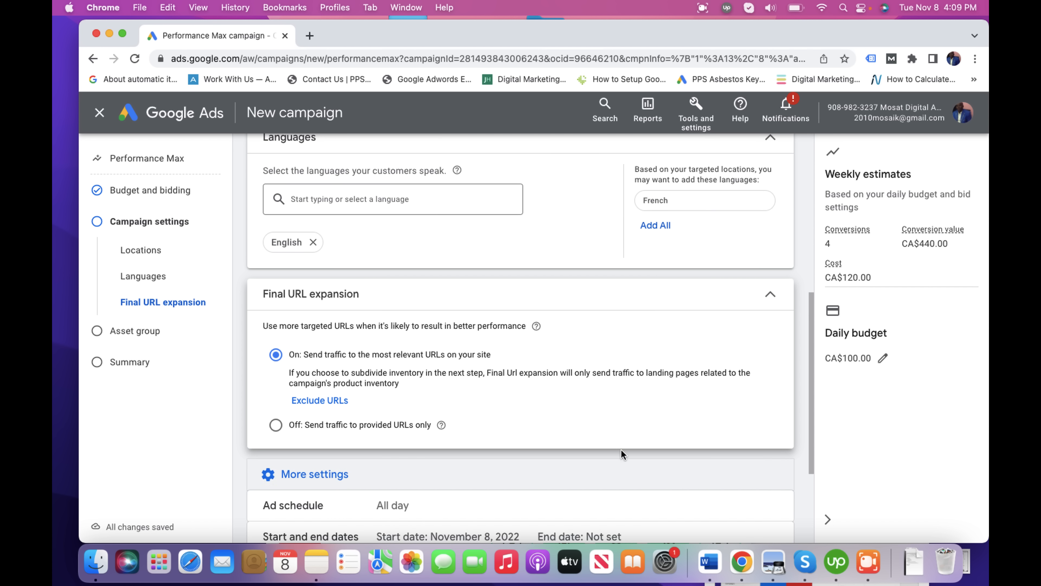
drag(810, 432, 811, 497)
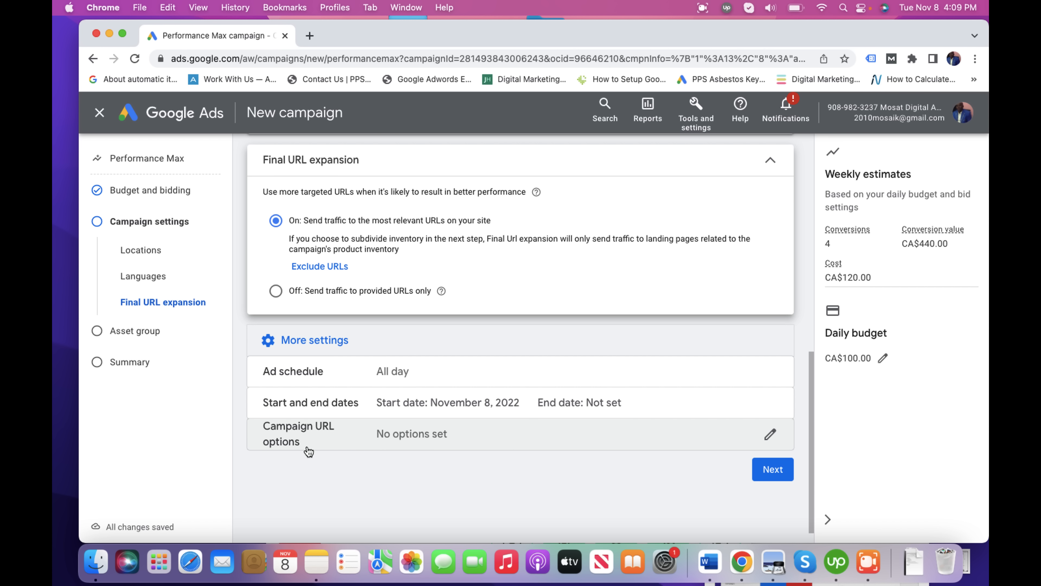
click(415, 435)
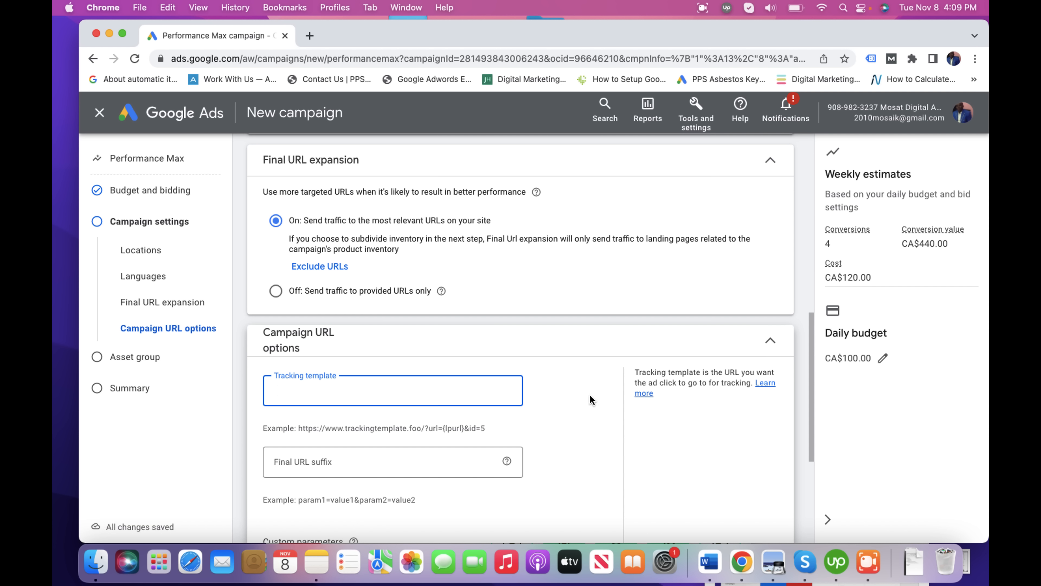
drag(810, 396, 806, 467)
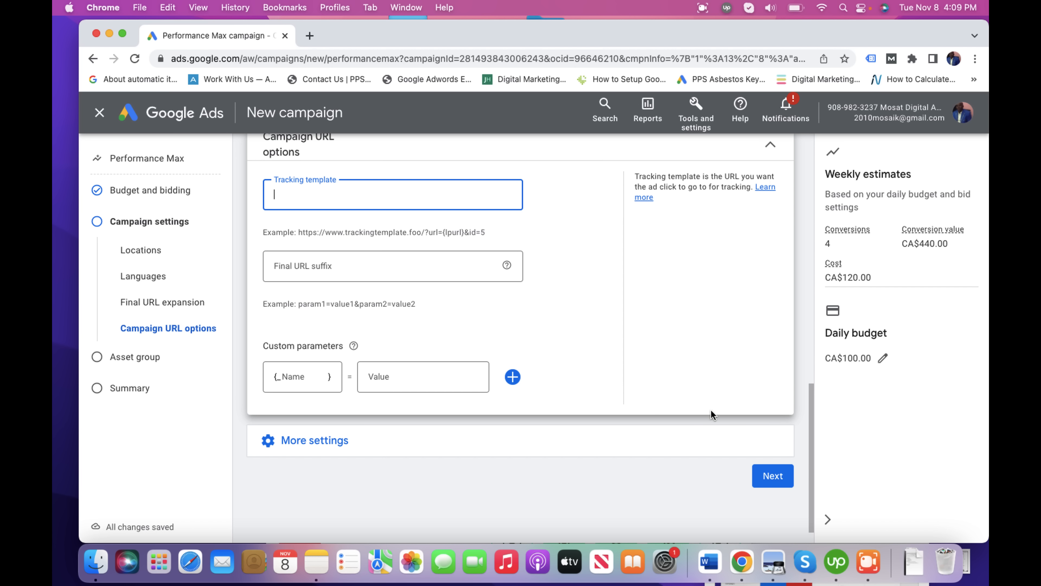
Step: Examine the Exclude URLs dialog under Final URL expansion and close it without adding any exclusions
drag(813, 424, 792, 336)
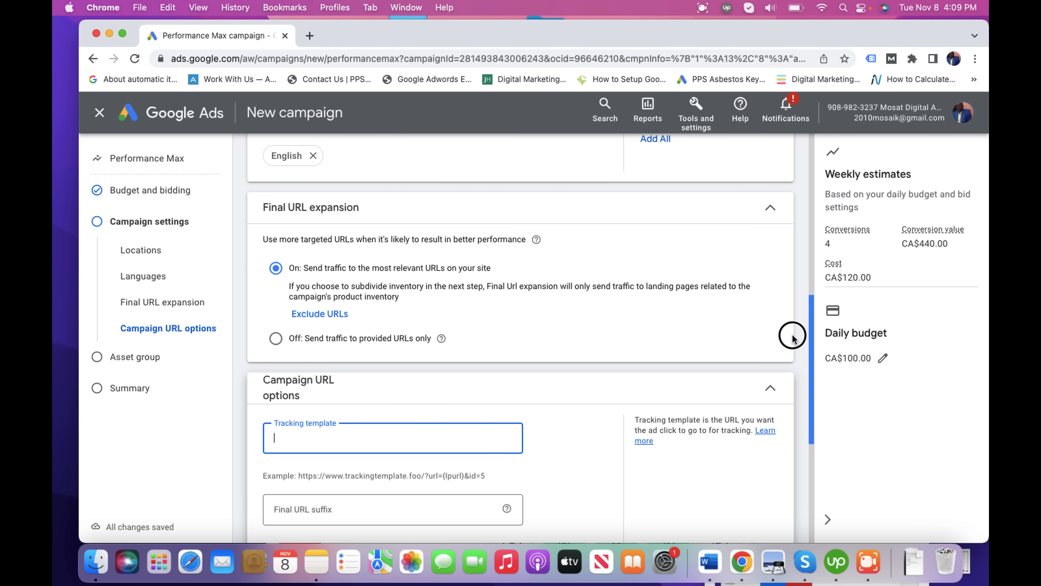
click(331, 318)
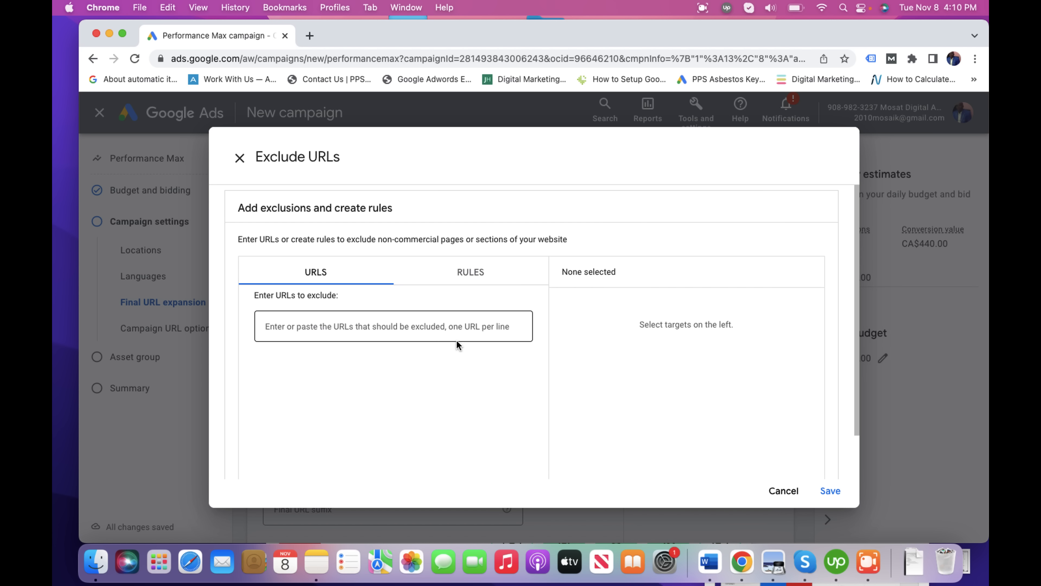
click(857, 561)
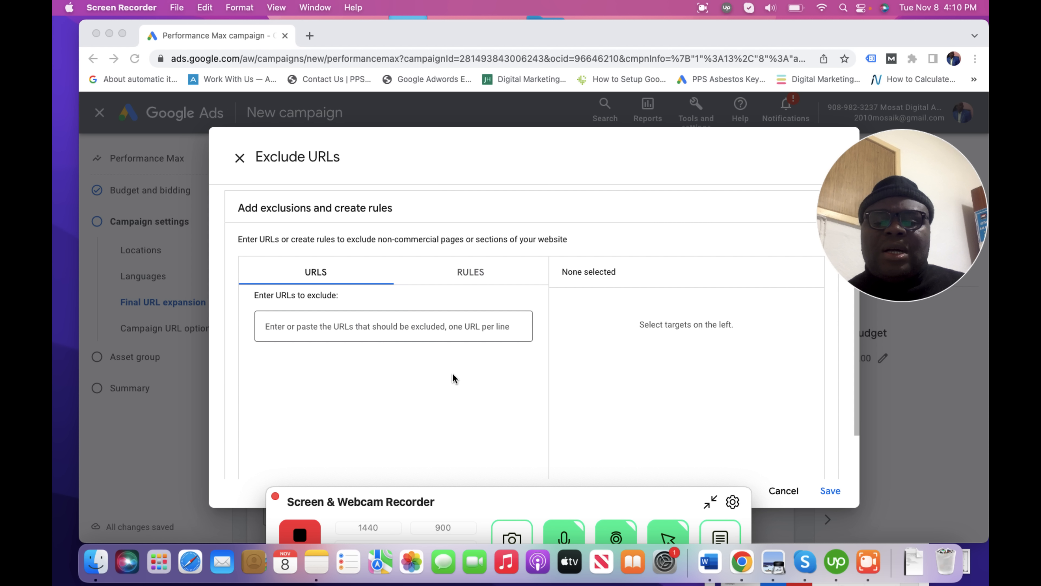
drag(487, 494, 492, 577)
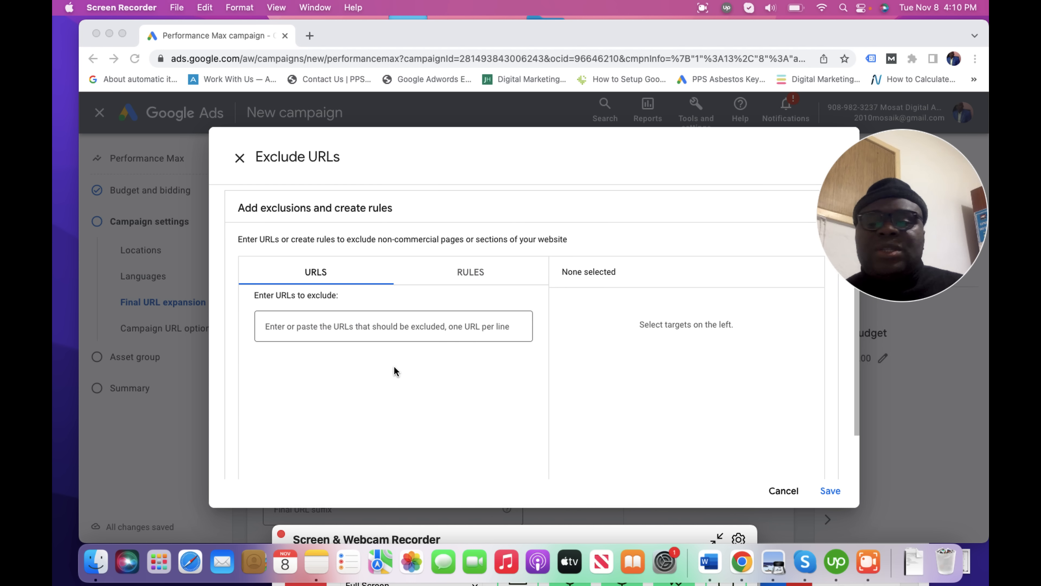
click(240, 157)
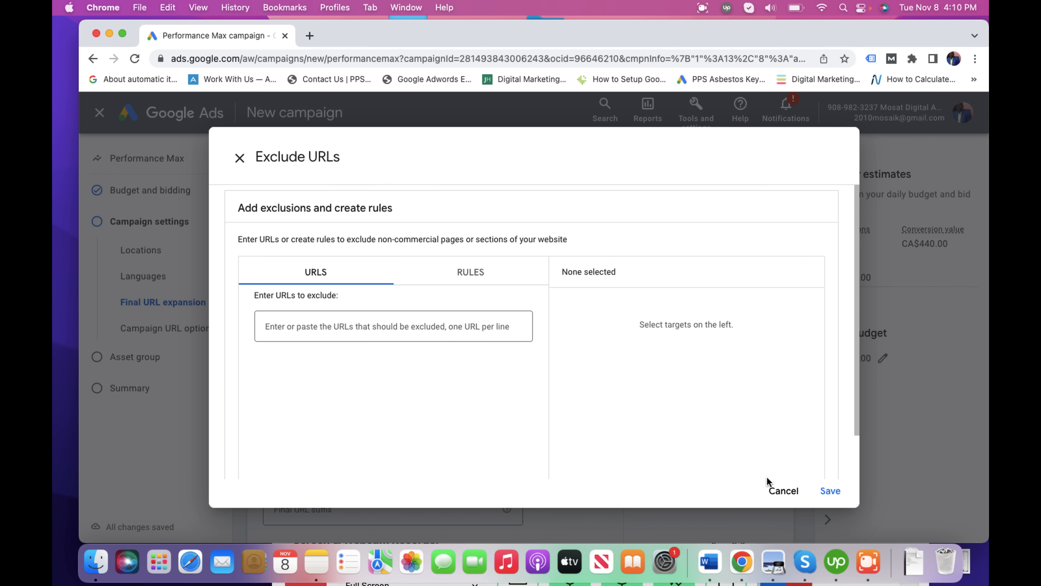
click(784, 490)
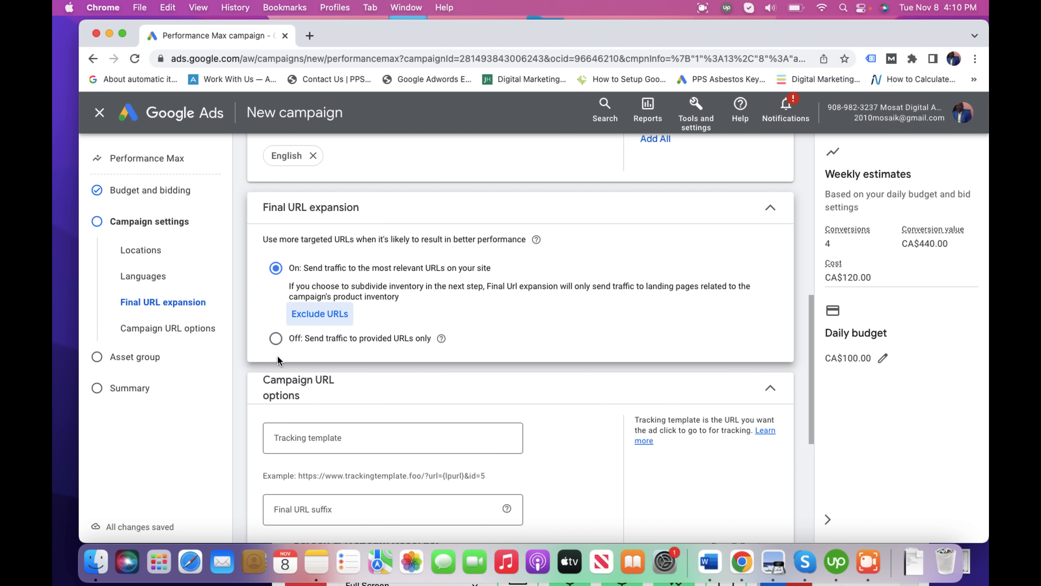
Step: Turn off Final URL expansion so traffic goes to provided URLs only, and proceed to the asset group setup
click(276, 339)
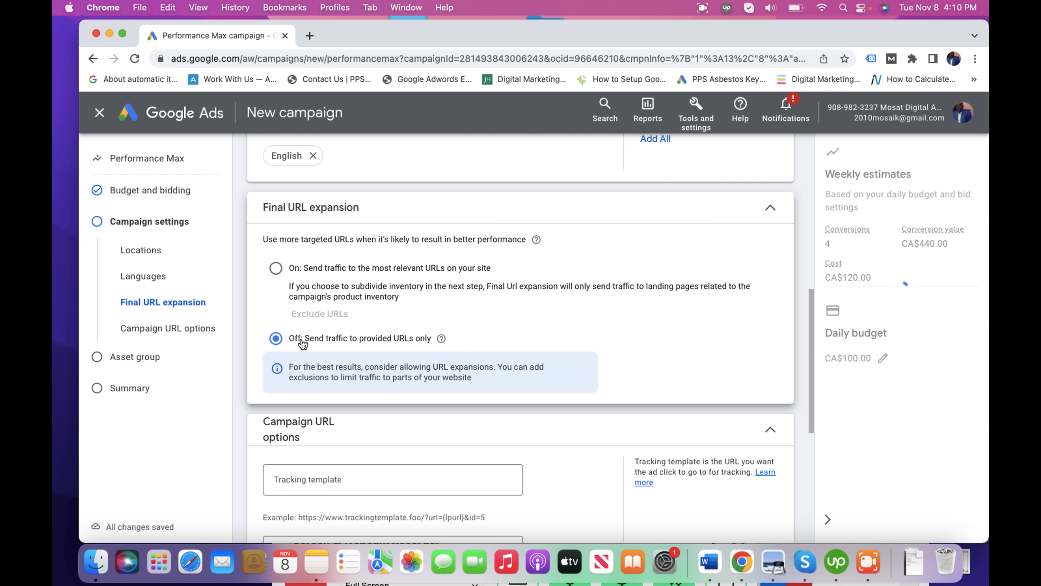
drag(812, 369, 810, 482)
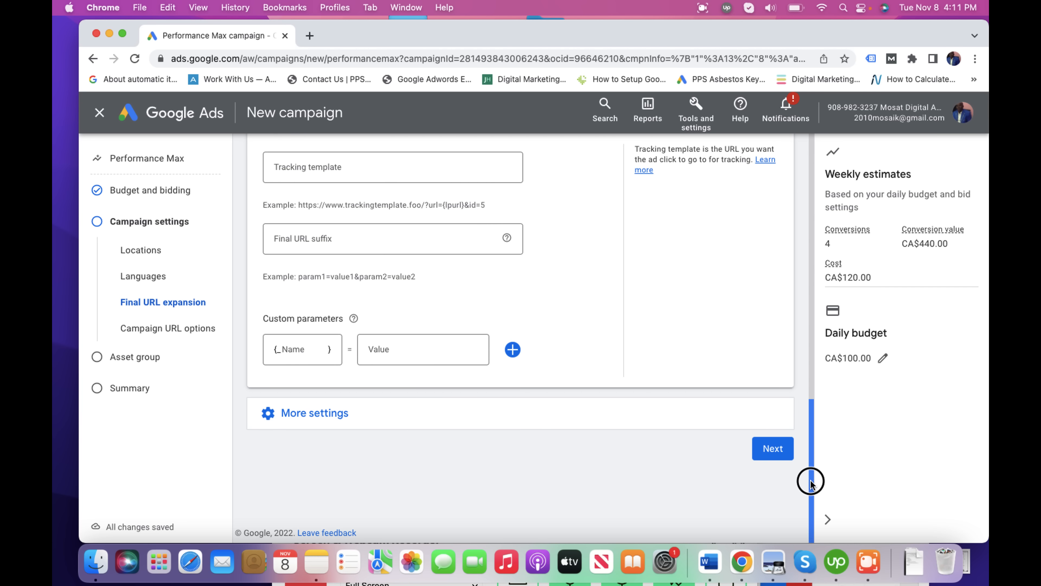
click(333, 421)
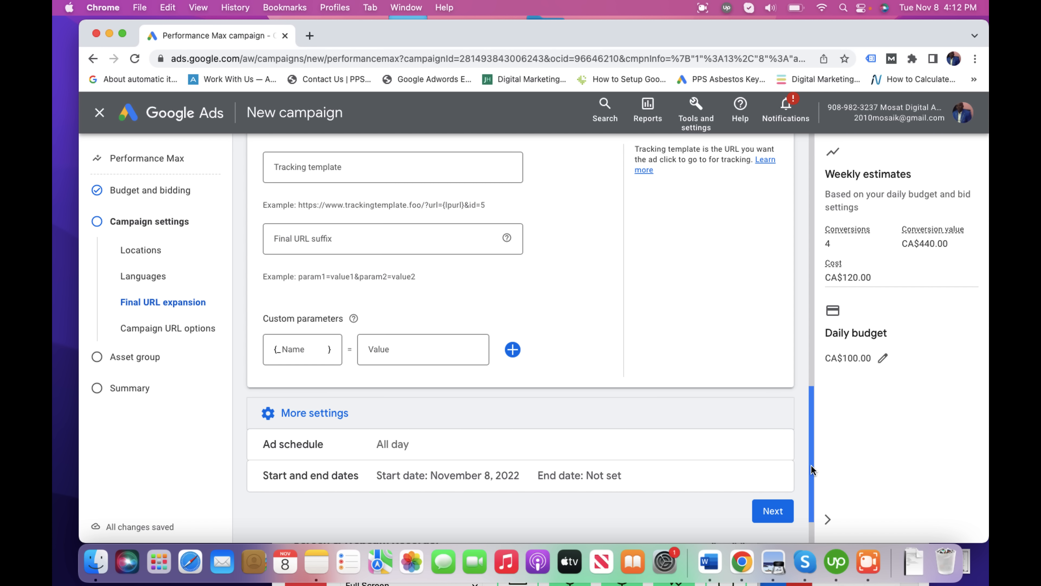
mouse_move(811, 466)
mouse_down()
mouse_move(811, 566)
mouse_move(800, 437)
mouse_move(800, 476)
mouse_move(800, 455)
mouse_up()
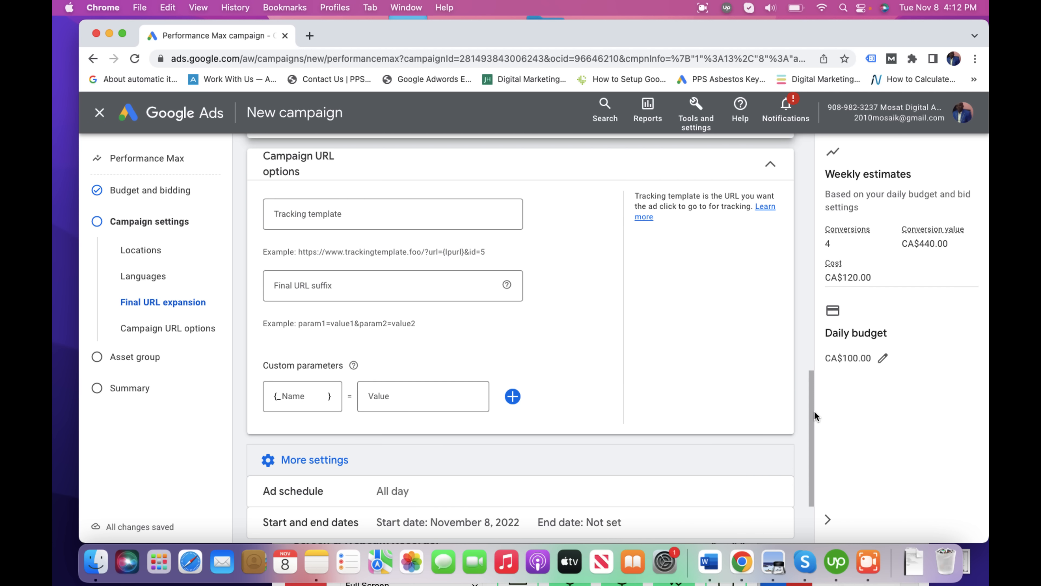
drag(812, 416, 771, 448)
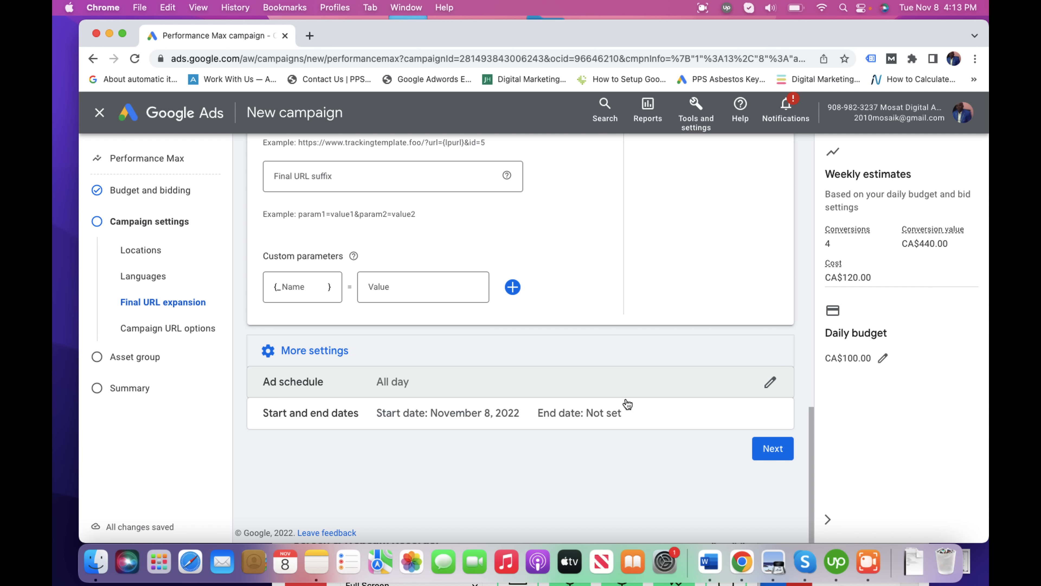
click(771, 450)
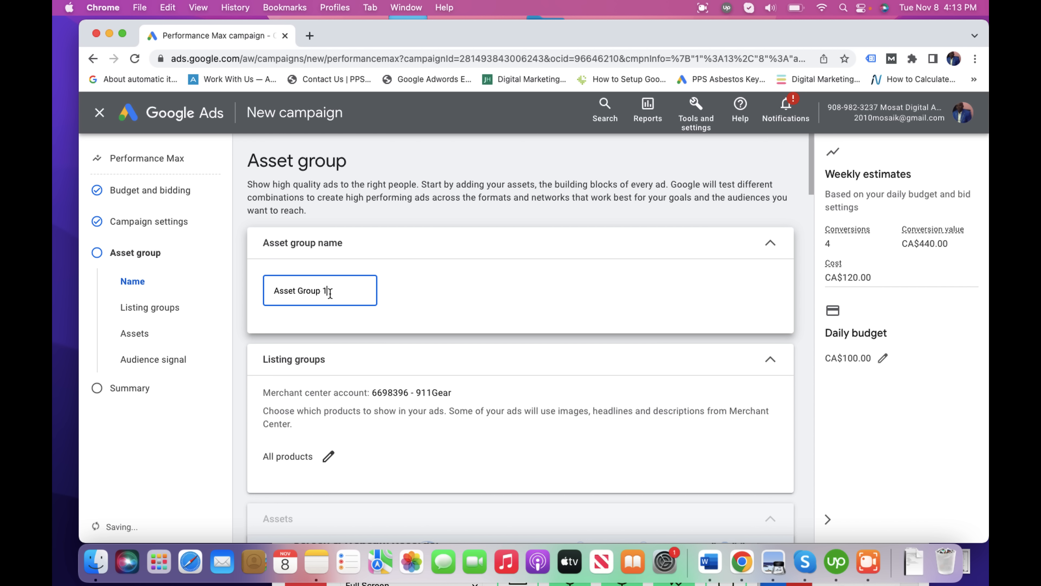
Step: Rename the asset group as Tactical Shoes
key(BackSpace)
key(BackSpace)
key(BackSpace)
key(BackSpace)
key(BackSpace)
key(BackSpace)
key(BackSpace)
key(BackSpace)
key(BackSpace)
key(BackSpace)
key(BackSpace)
key(BackSpace)
key(BackSpace)
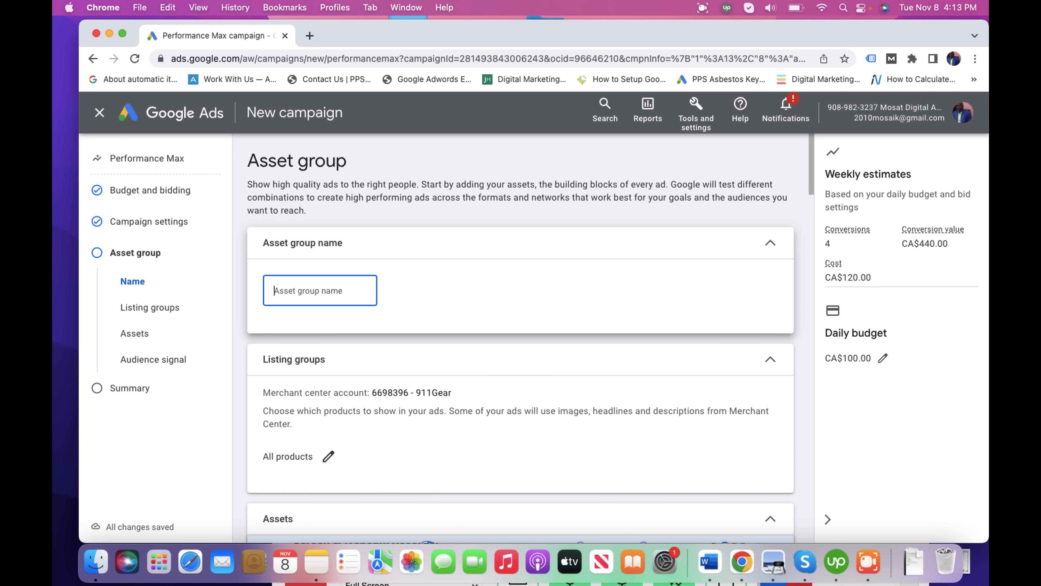
text(Tactical Shoes)
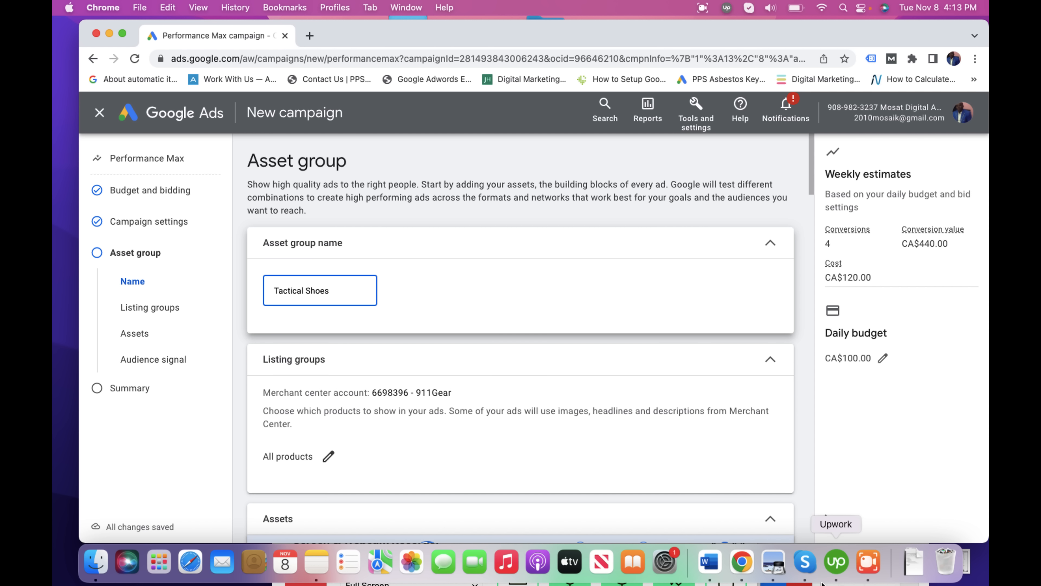
click(868, 563)
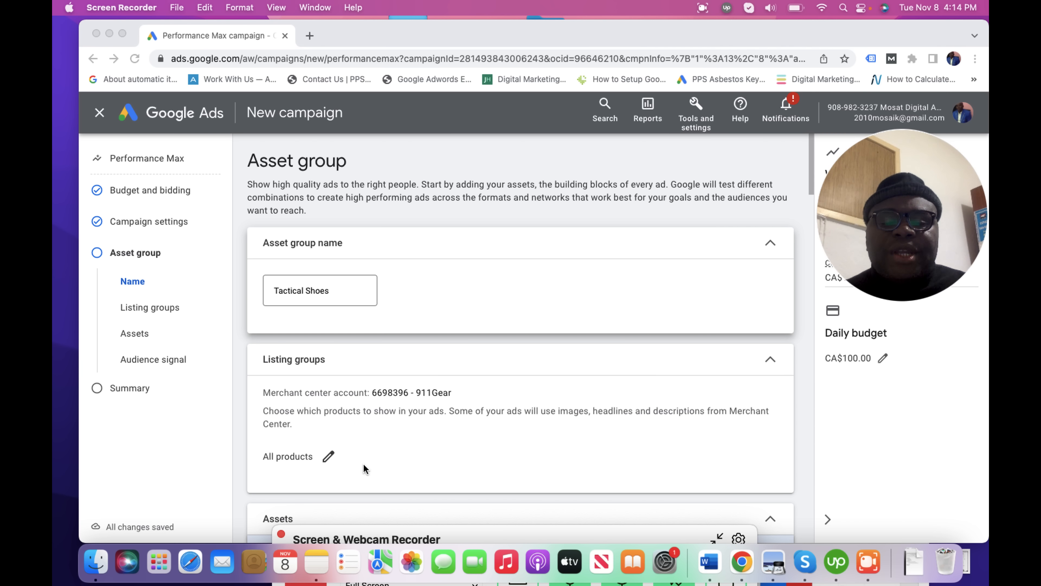
click(378, 460)
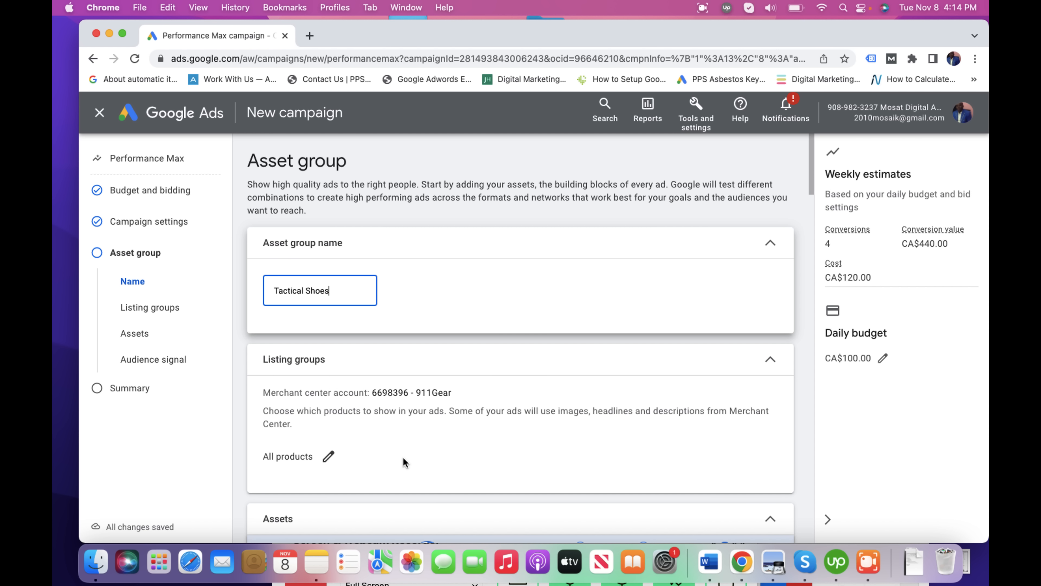
Step: Limit the listing groups to a selection of products in the Apparel & Accessories category and save the selection
click(331, 456)
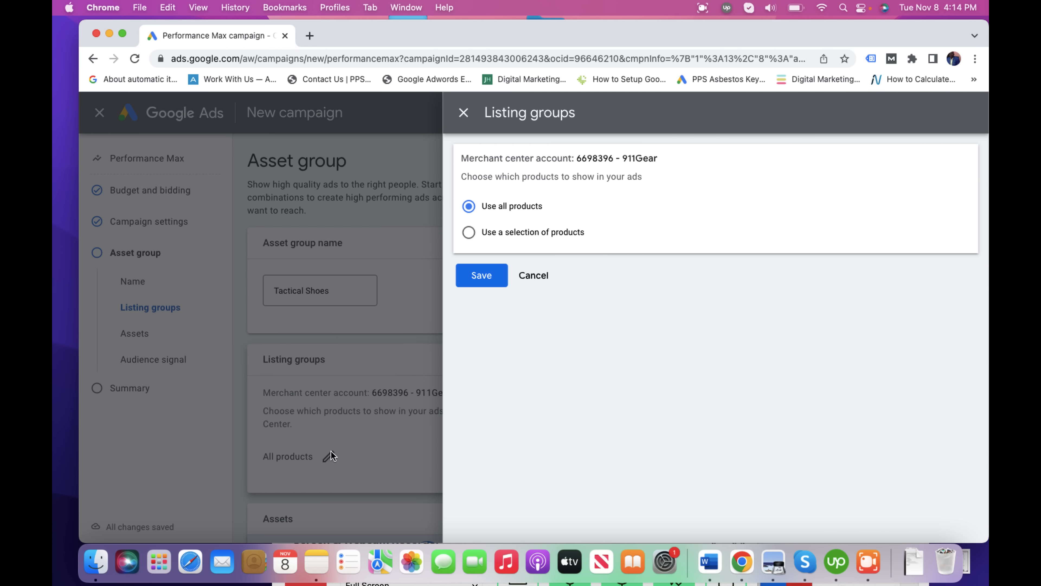
click(470, 233)
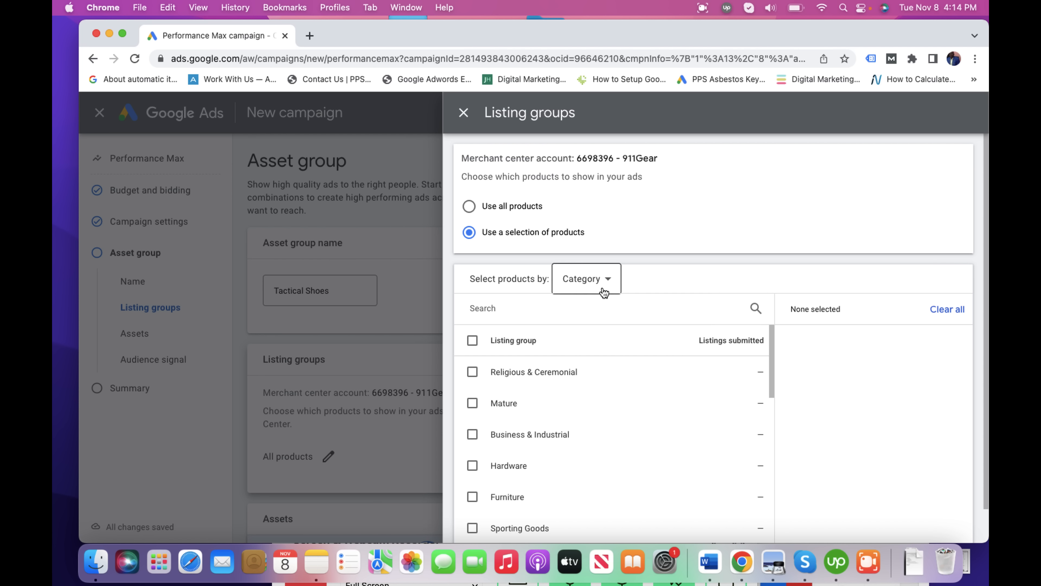
click(609, 282)
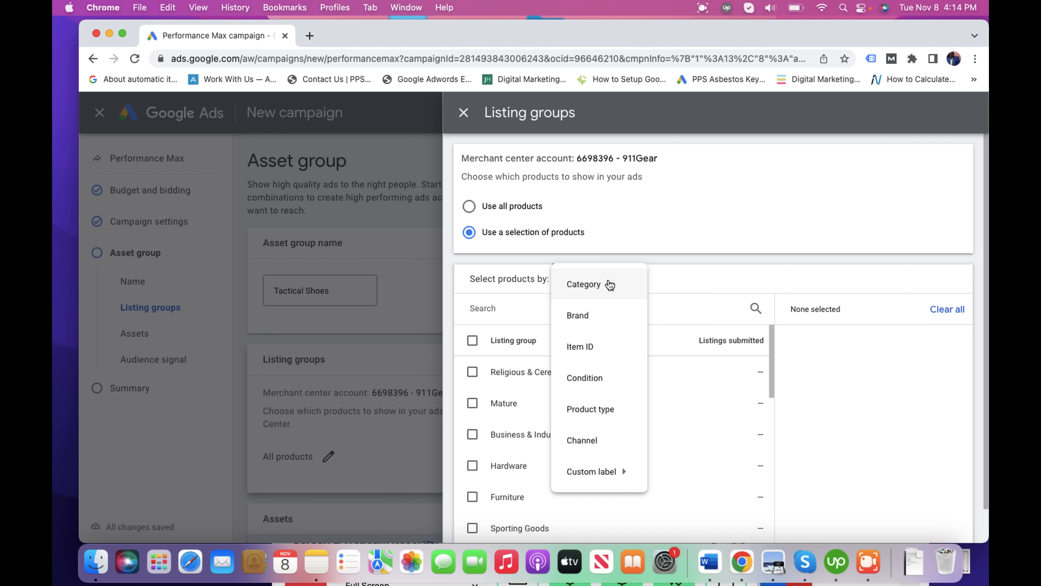
click(682, 312)
text(a)
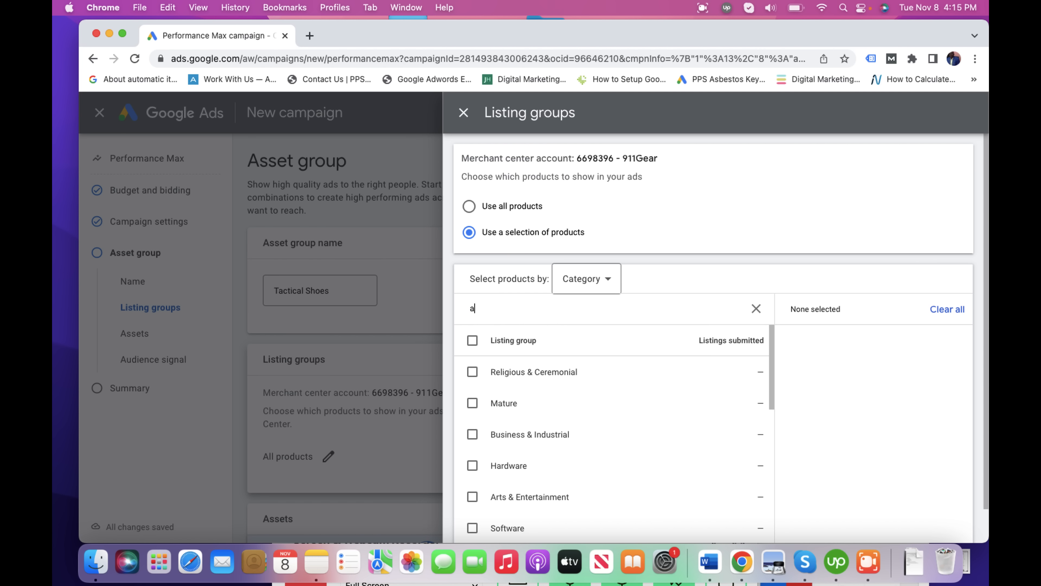
text(pp)
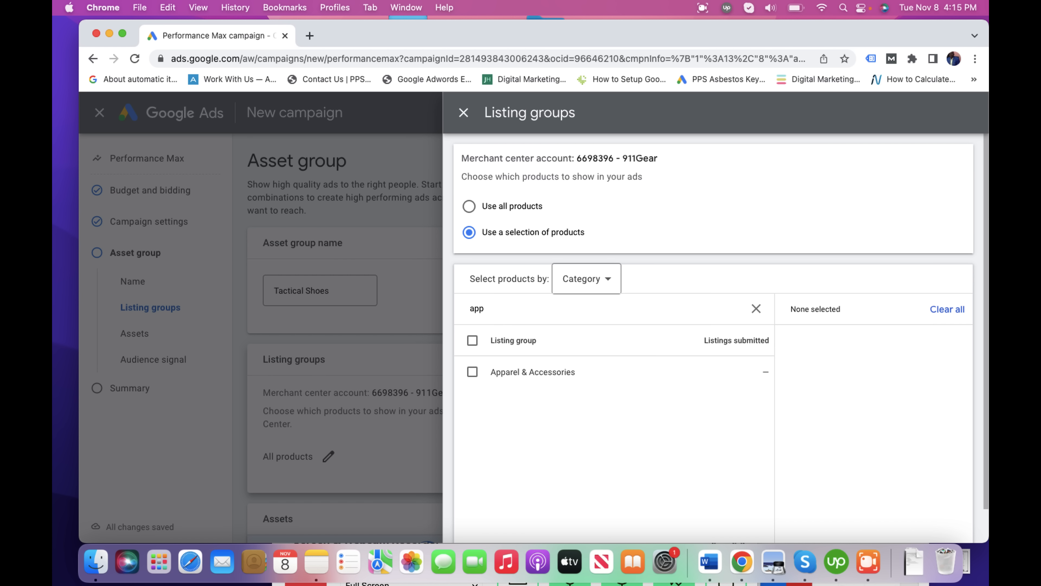
click(473, 372)
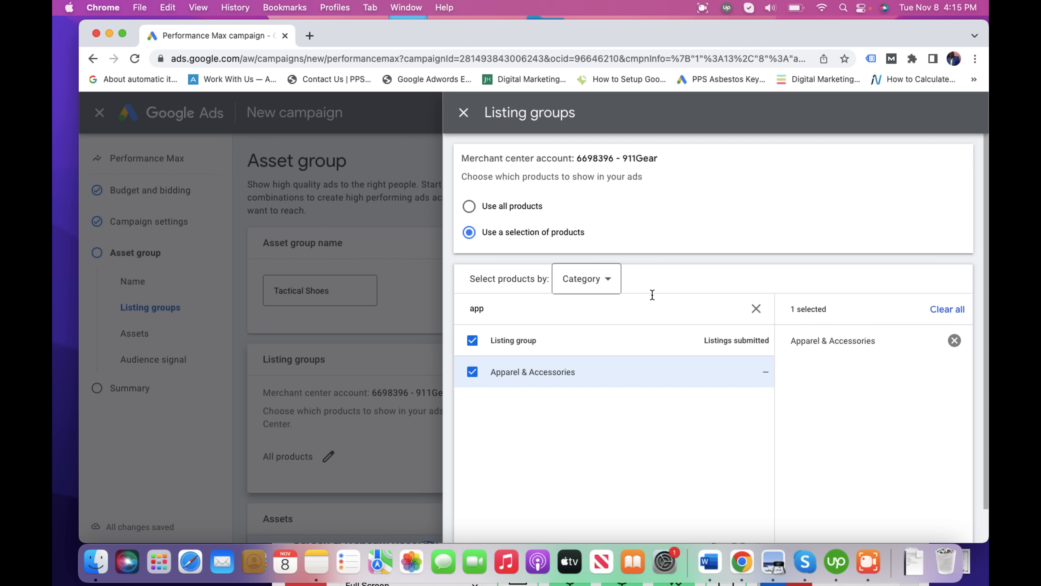
drag(985, 345, 984, 529)
click(472, 525)
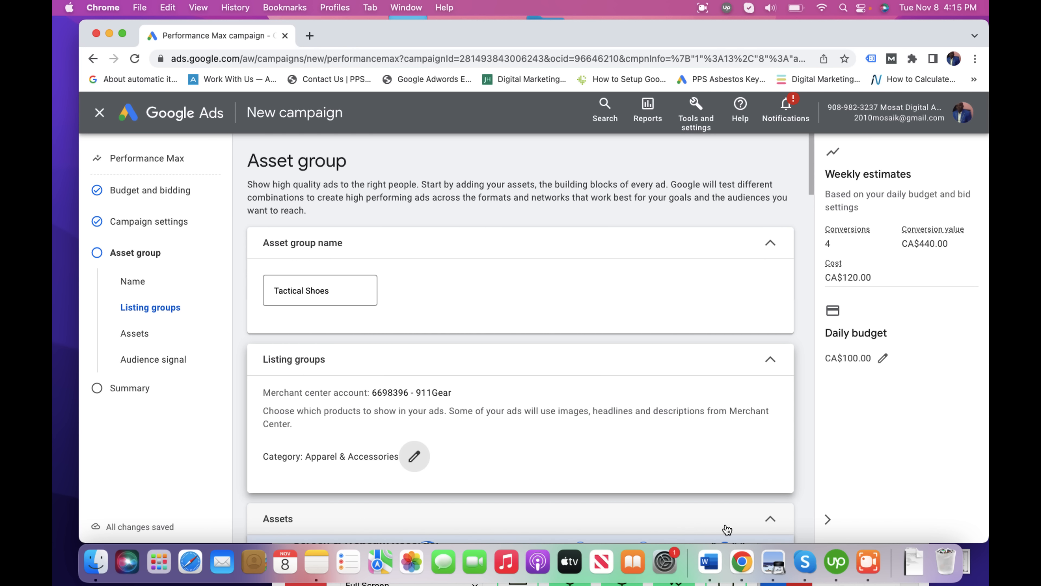
Step: Examine the Assets section of the asset group, including its ad strength, final URL and calls settings
click(855, 559)
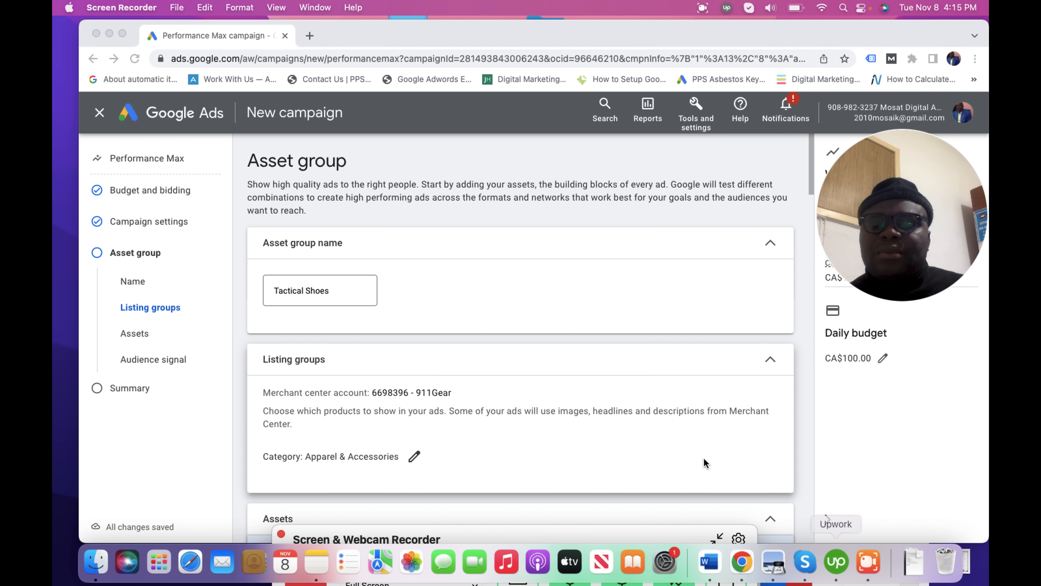
click(811, 183)
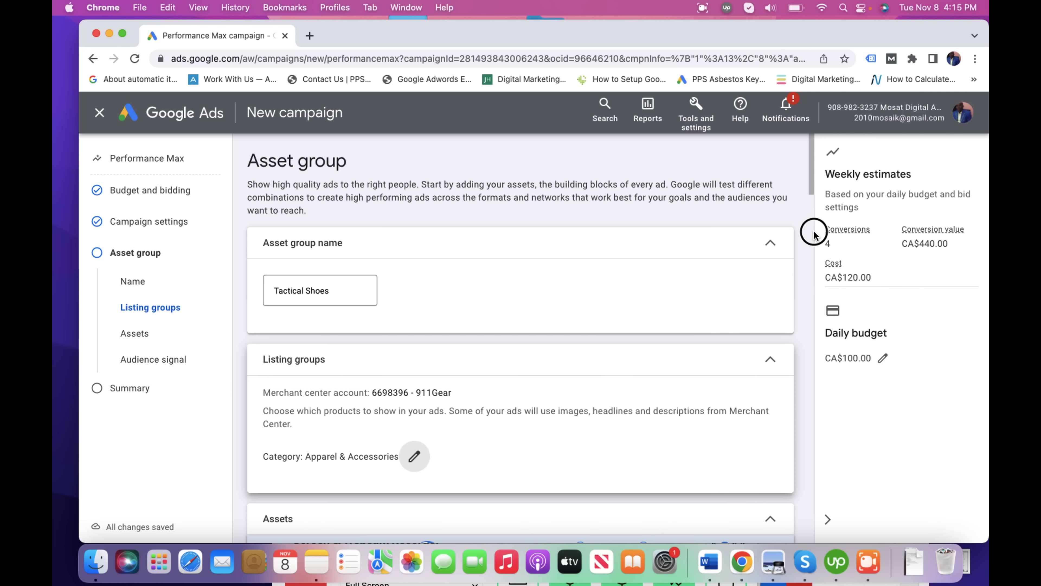
drag(812, 183, 811, 229)
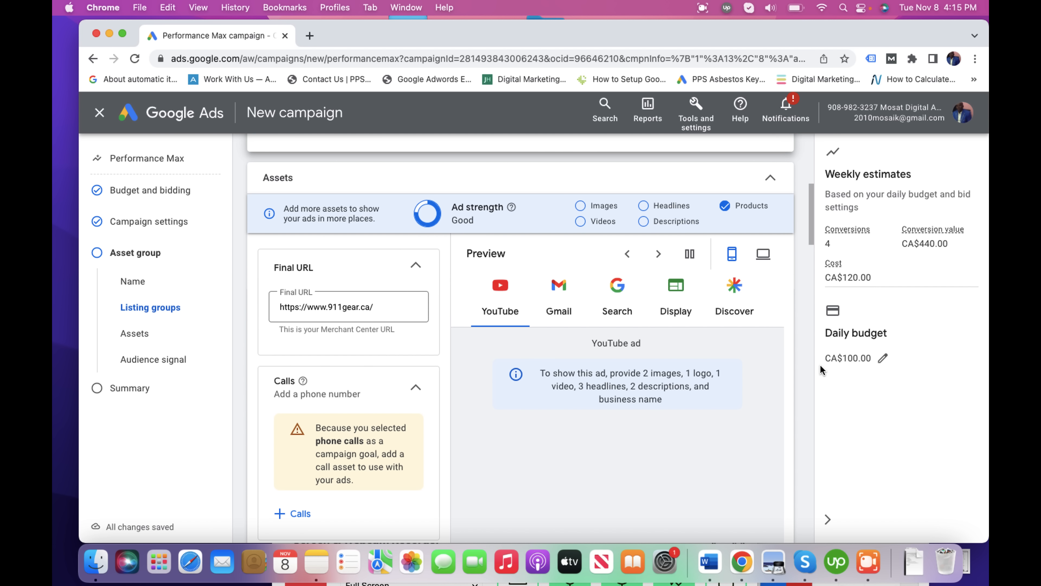
click(868, 562)
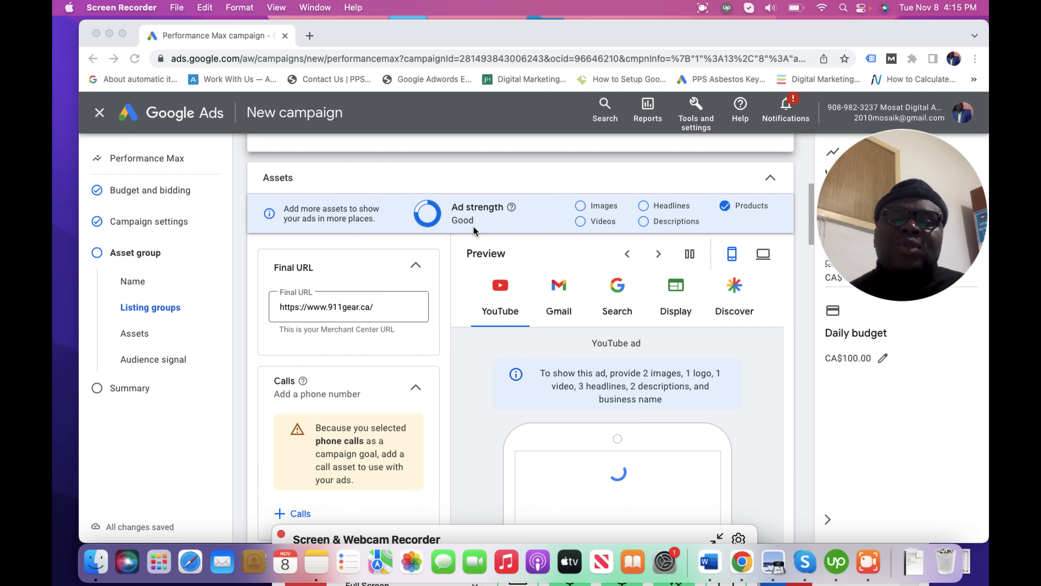
click(379, 307)
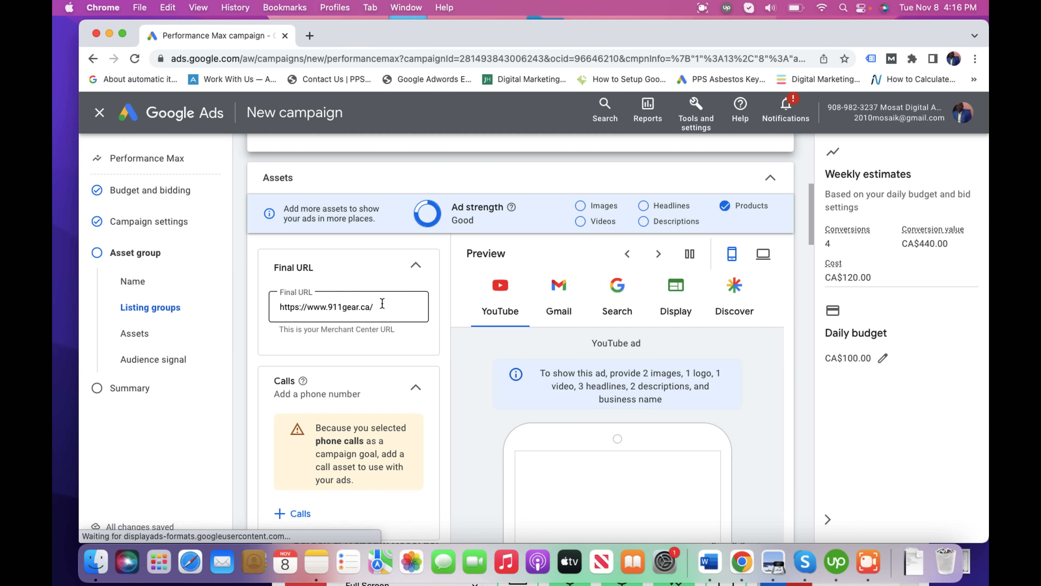
click(351, 306)
drag(350, 306, 274, 307)
key(super+c)
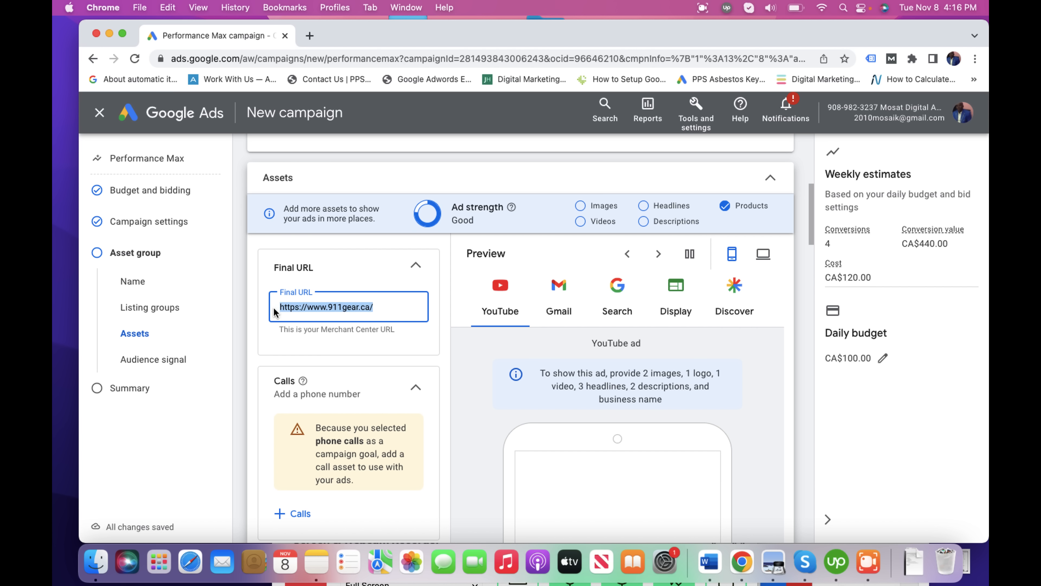
click(309, 36)
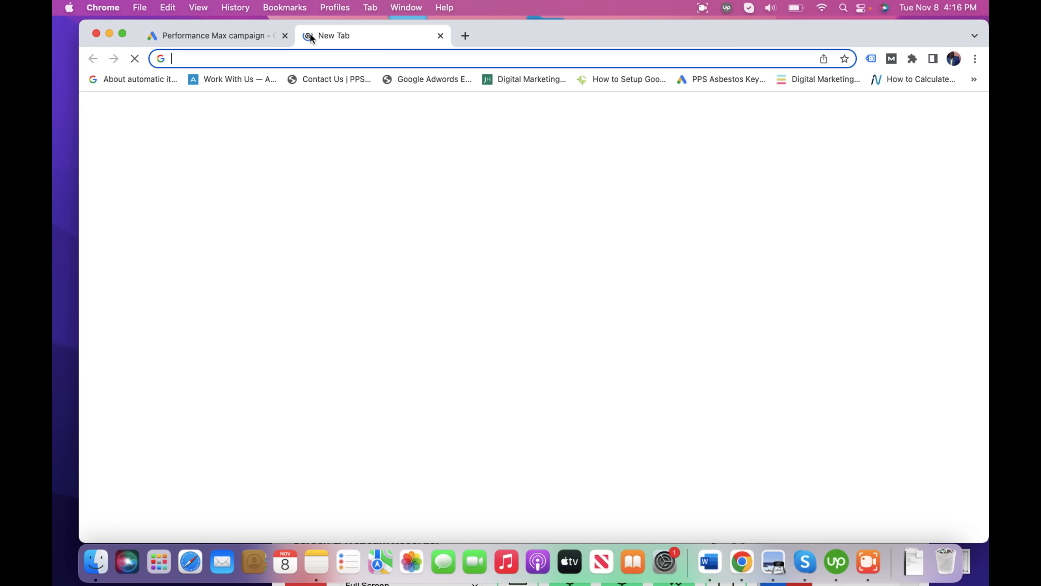
key(super+v)
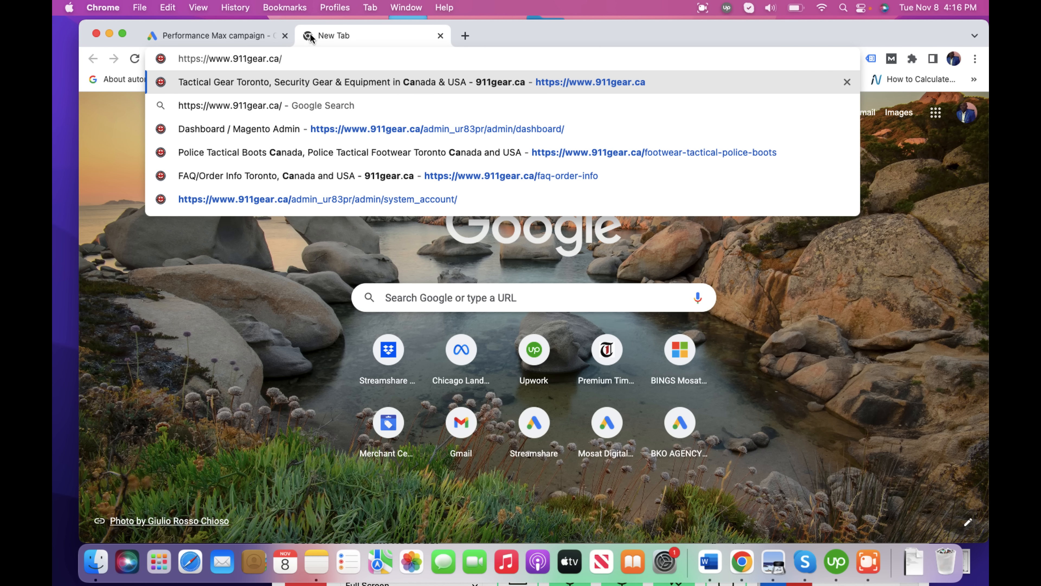
key(Return)
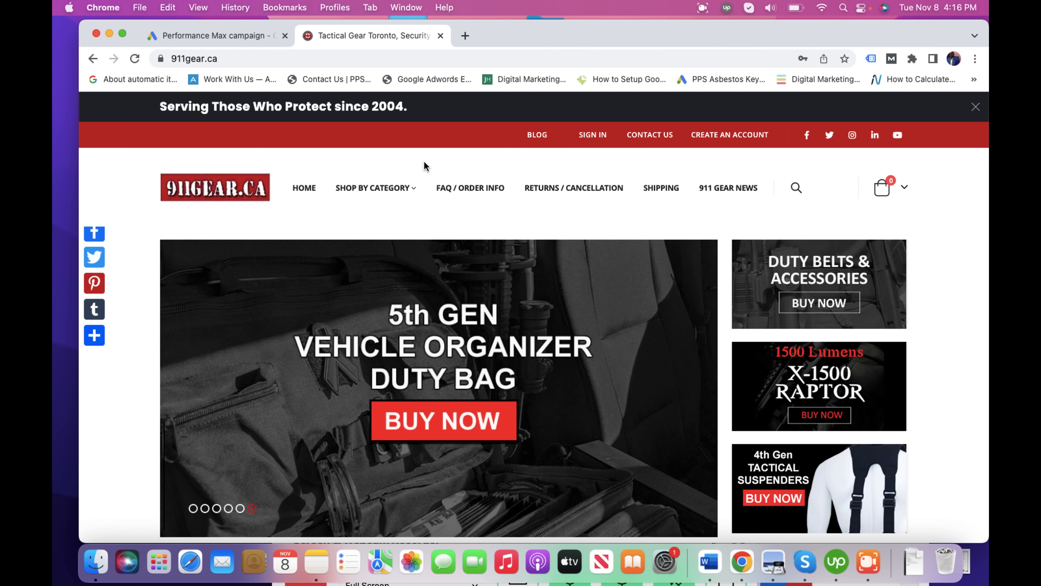
Step: Open the site's Footwear / Tactical Police Boots category page and look over its products
mouse_move(396, 189)
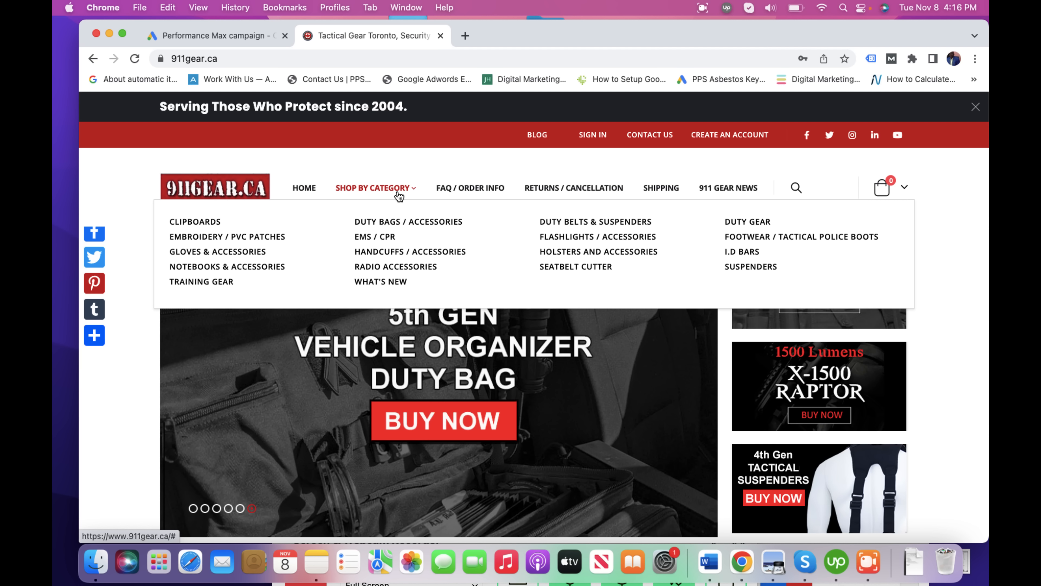
click(789, 238)
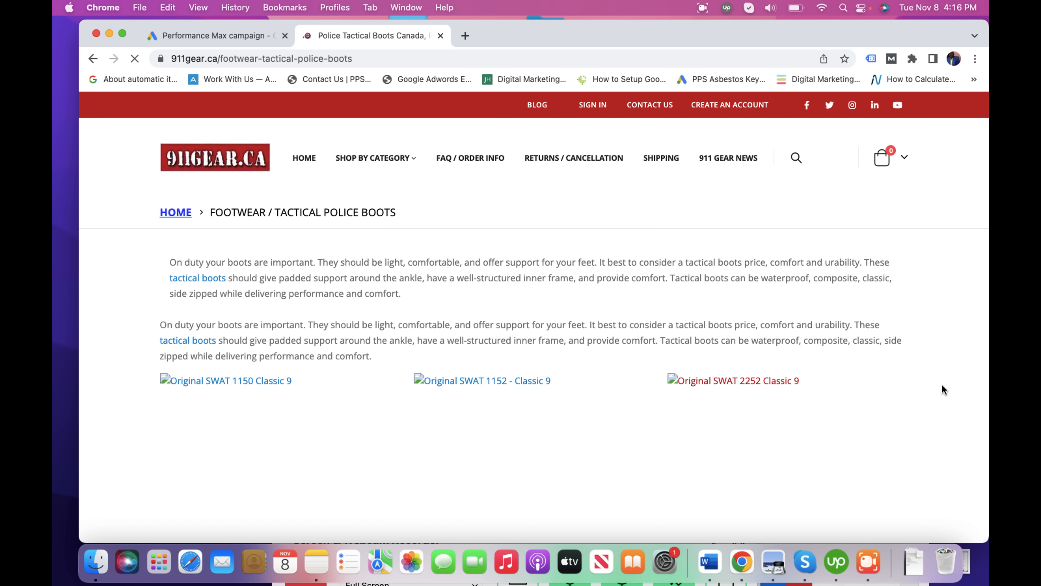
scroll(944, 389, down, 5)
scroll(944, 390, down, 9)
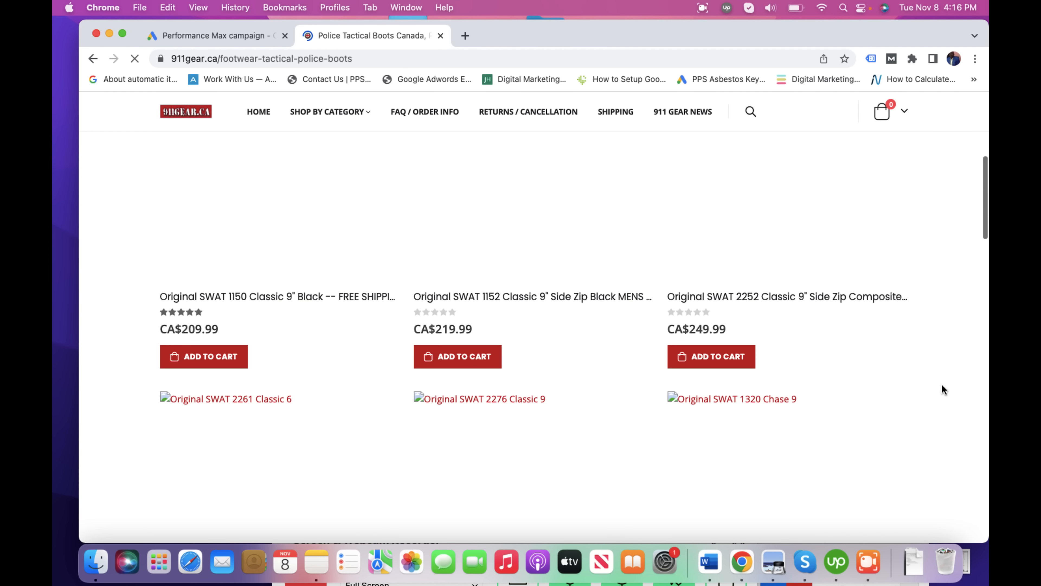
scroll(944, 389, up, 14)
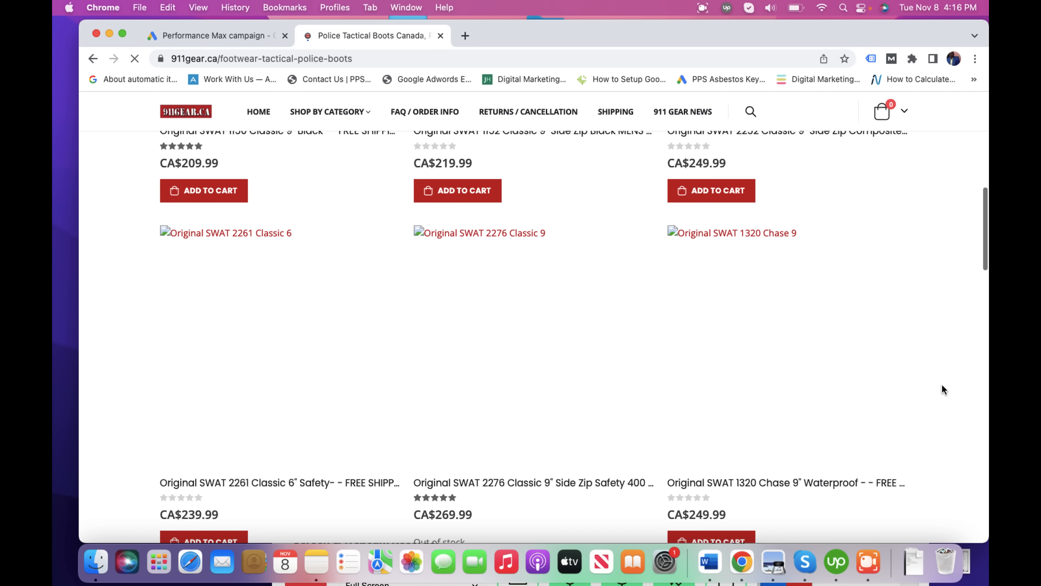
scroll(945, 389, up, 1)
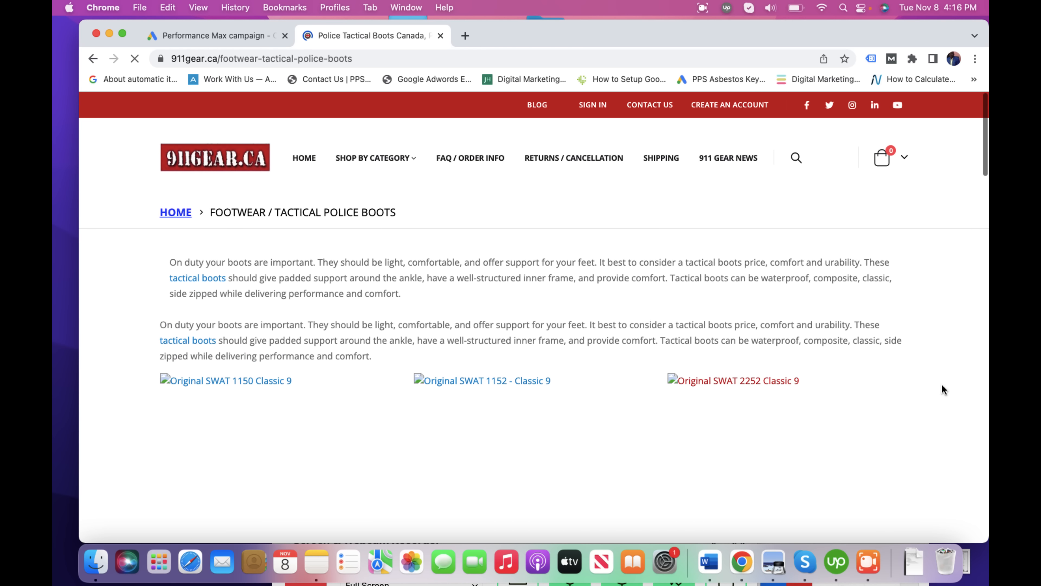
click(369, 65)
key(Return)
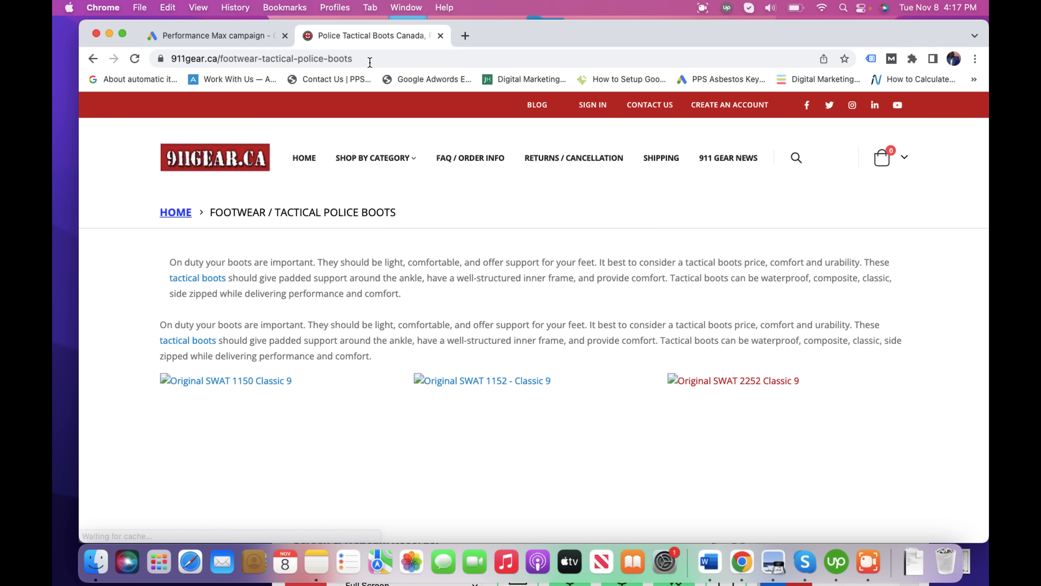
click(370, 62)
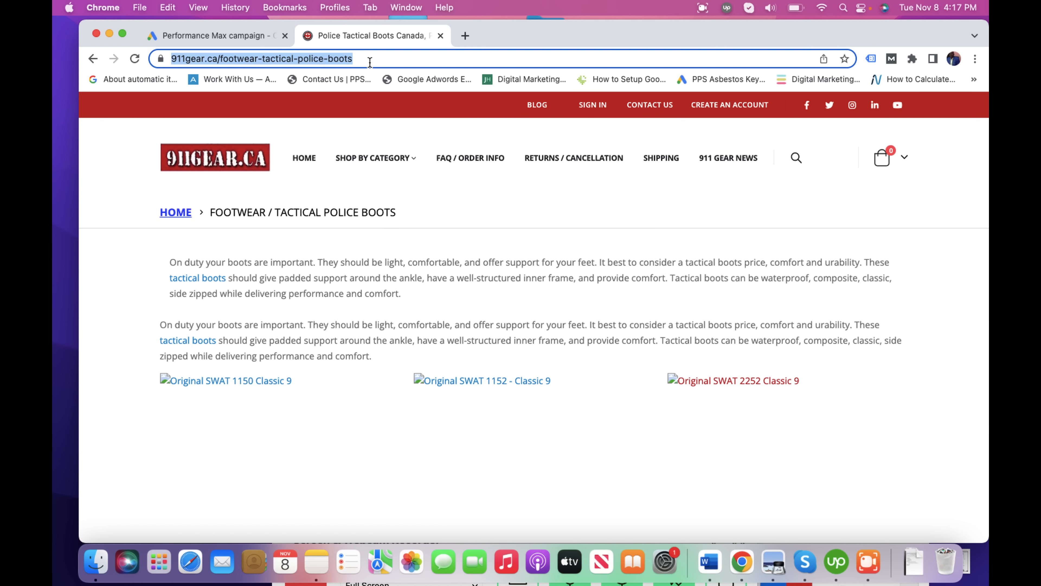
click(232, 39)
key(BackSpace)
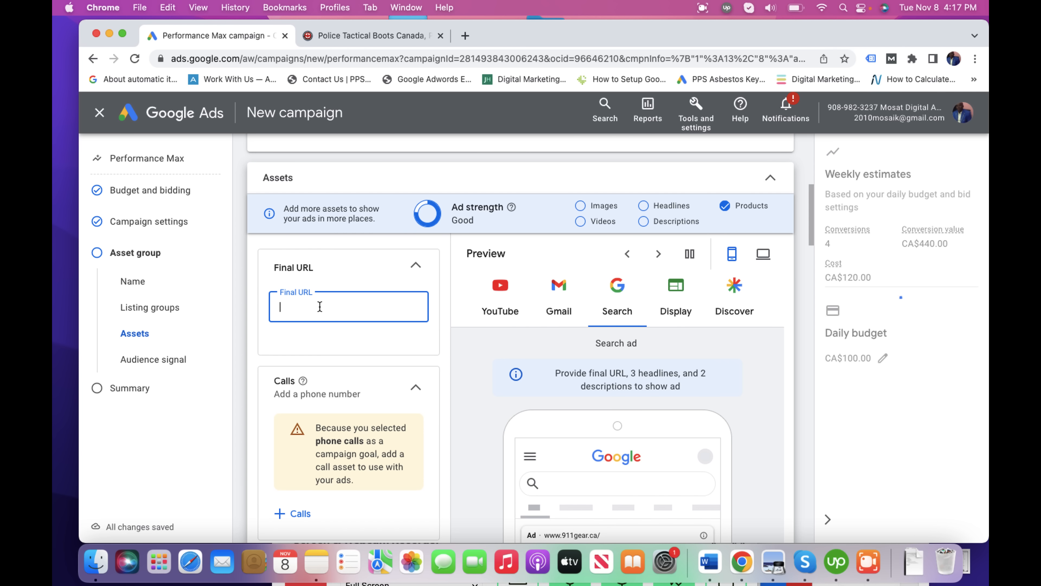
key(super+v)
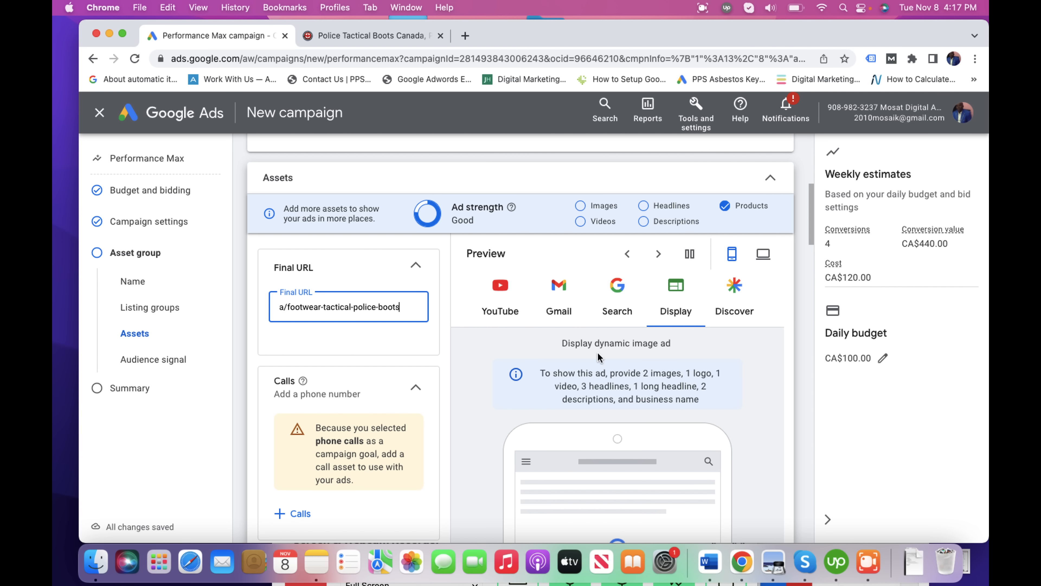
click(868, 560)
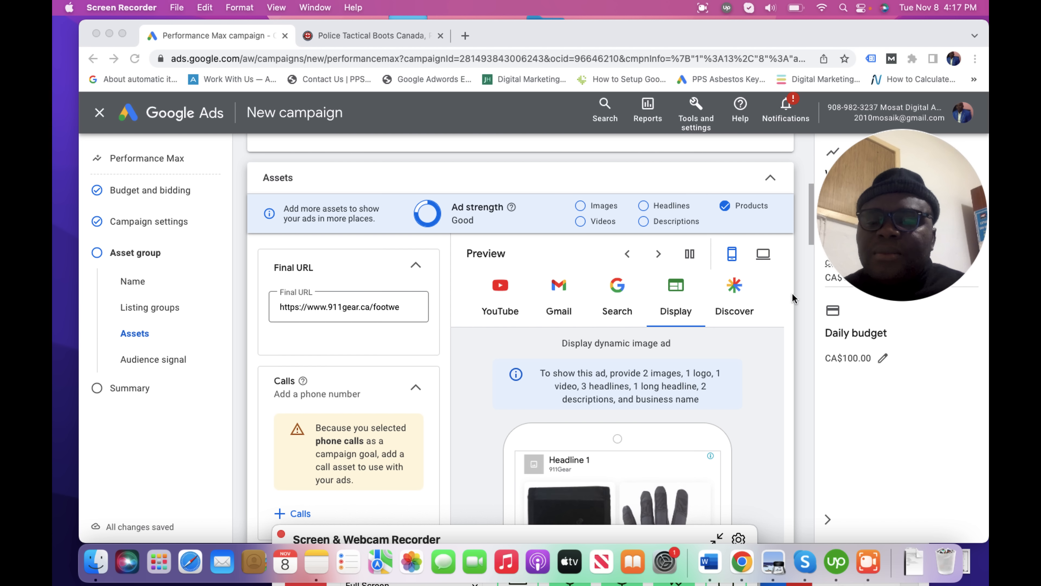
click(811, 233)
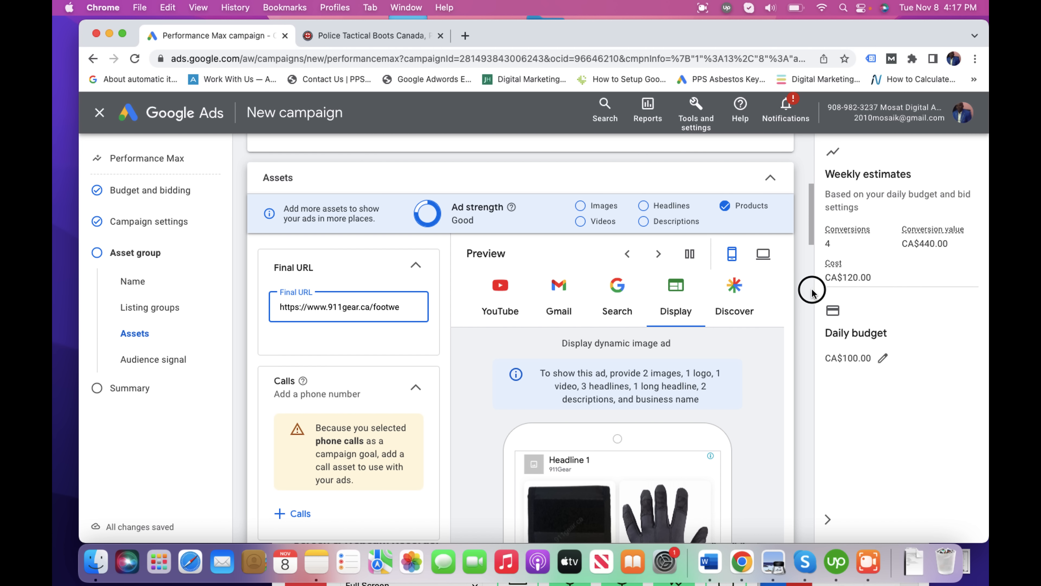
click(800, 361)
Step: Add the first, second, fourth and fifth boot images found on the website to the asset group's images and save
scroll(799, 362, down, 2)
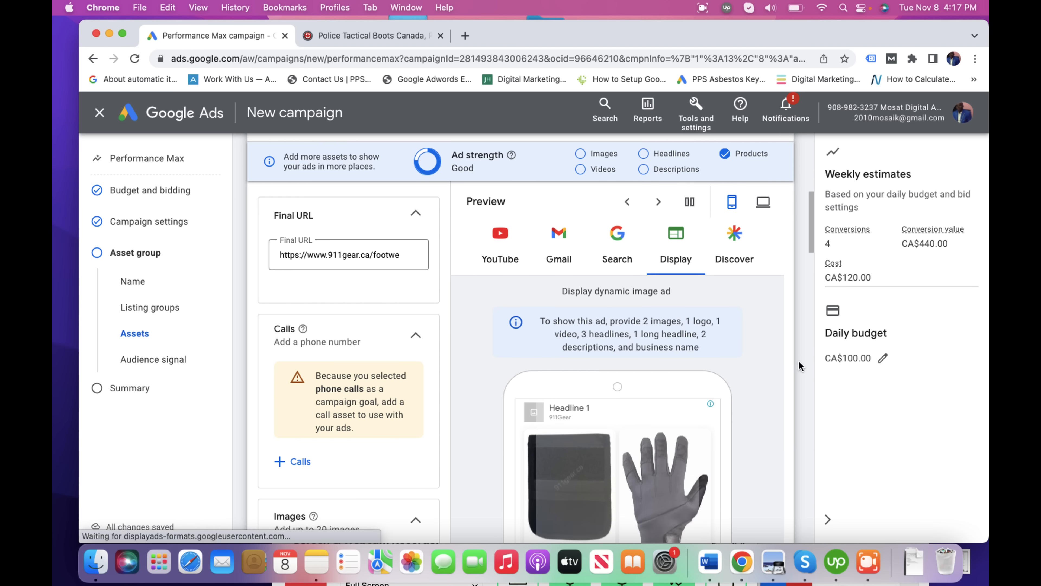
scroll(799, 362, down, 2)
scroll(799, 361, up, 3)
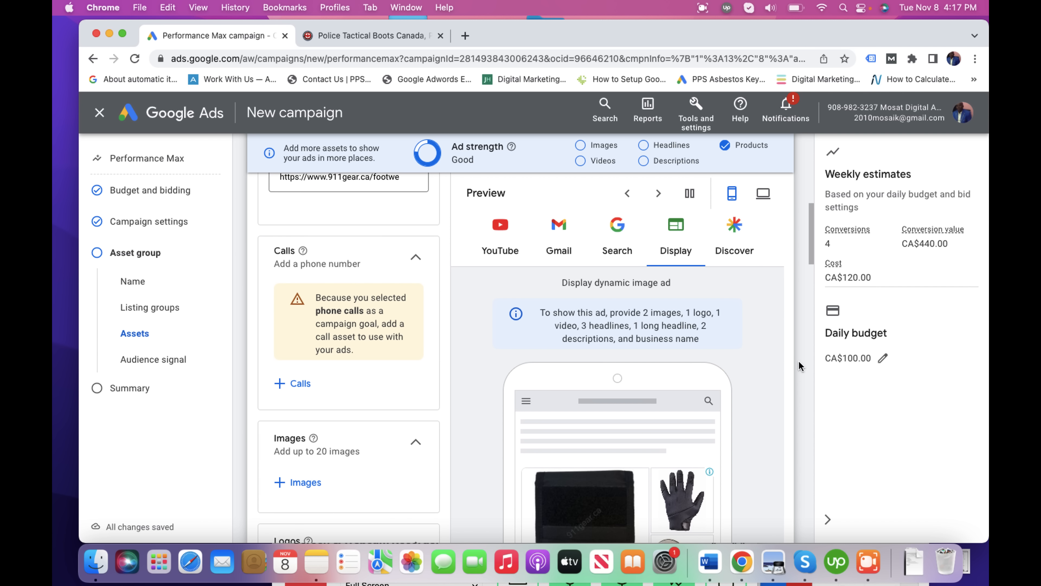
scroll(800, 361, down, 5)
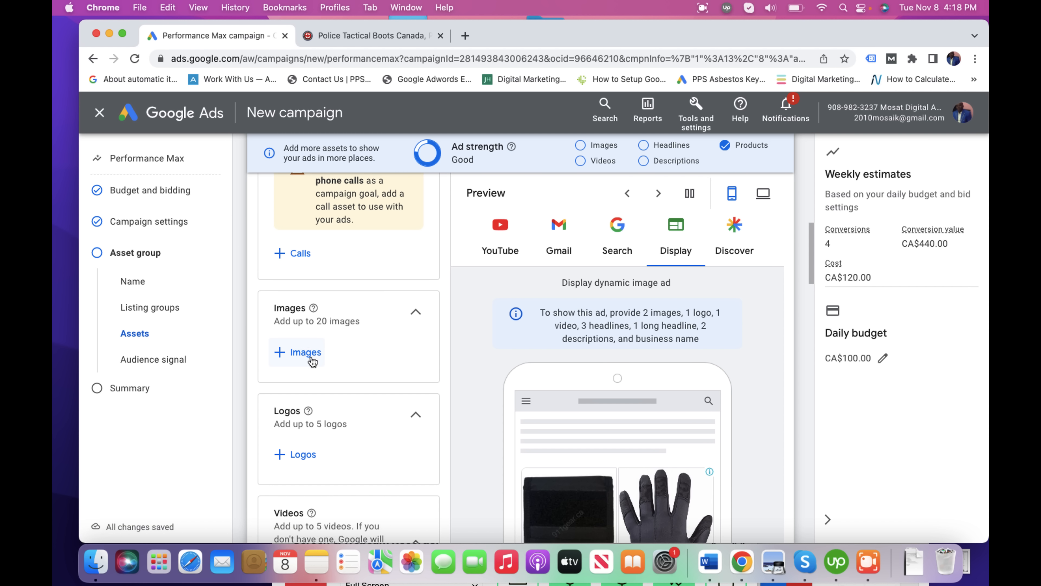
click(307, 353)
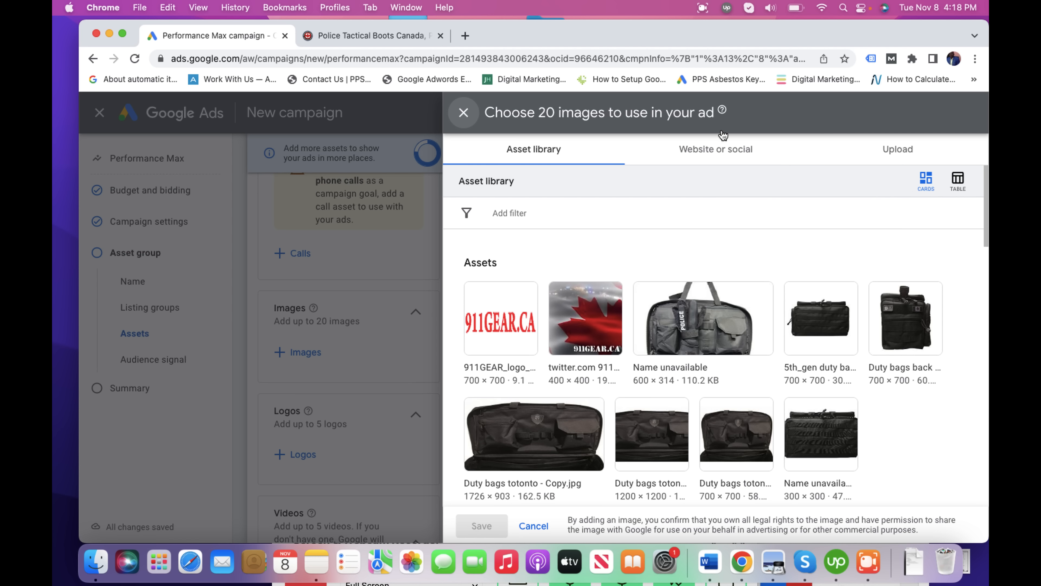
click(711, 155)
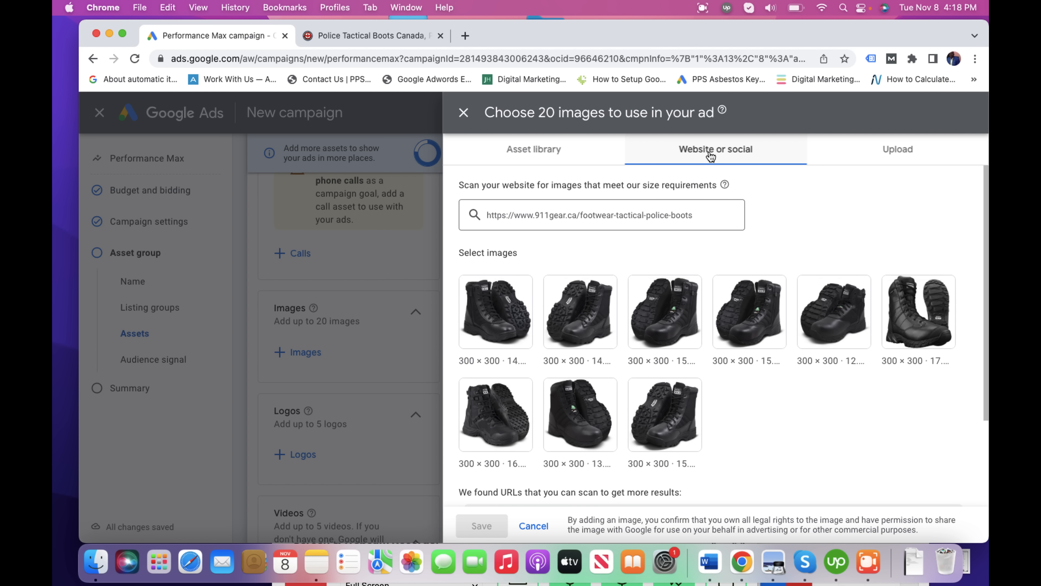
mouse_move(500, 301)
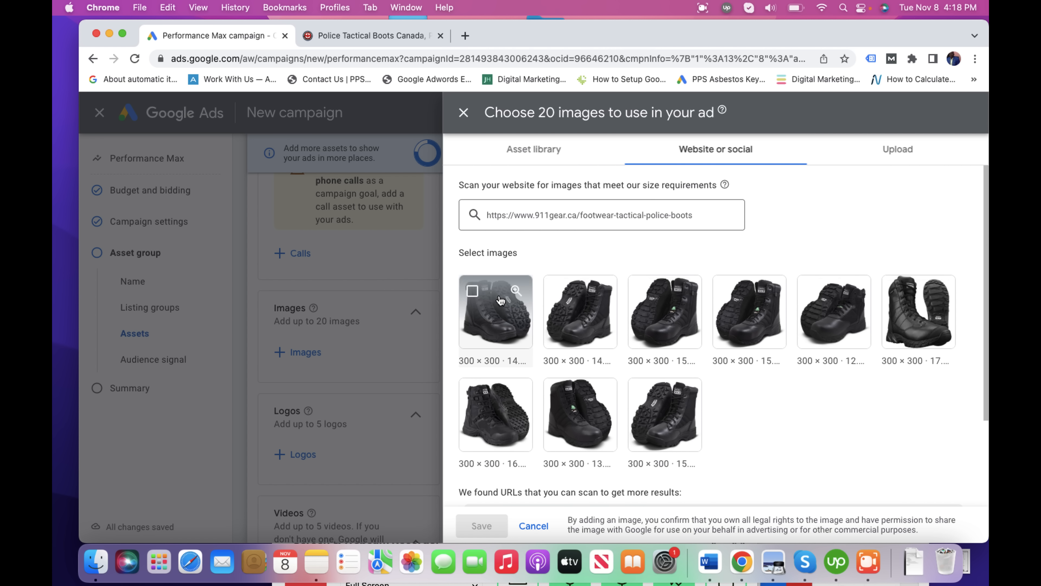
click(472, 292)
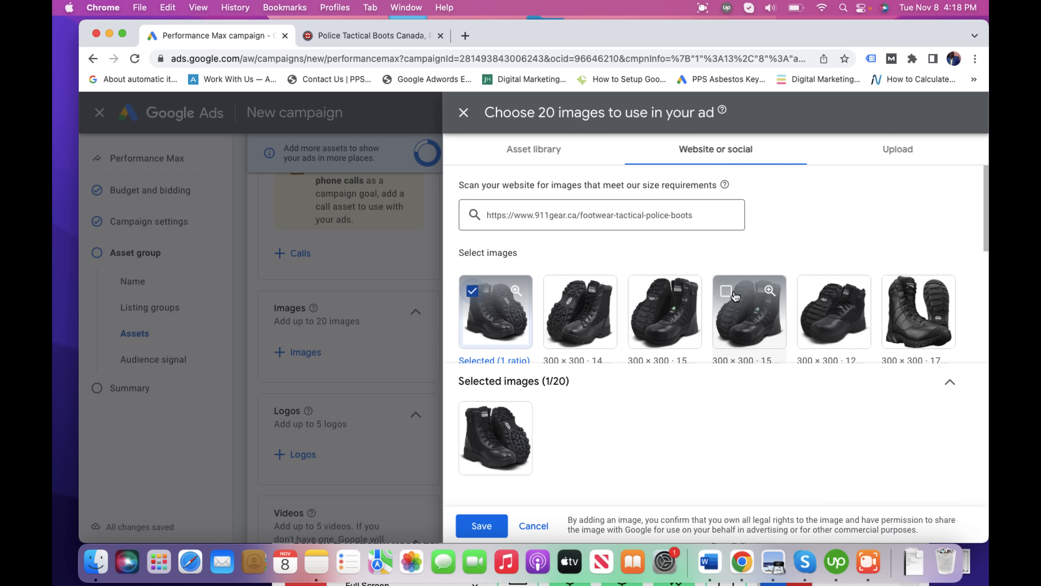
click(726, 292)
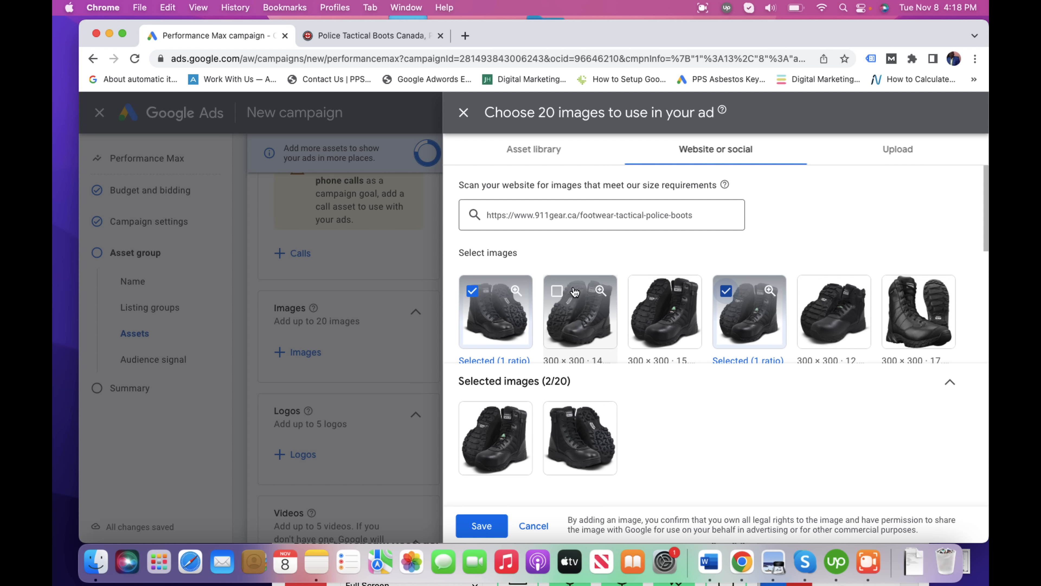
click(564, 294)
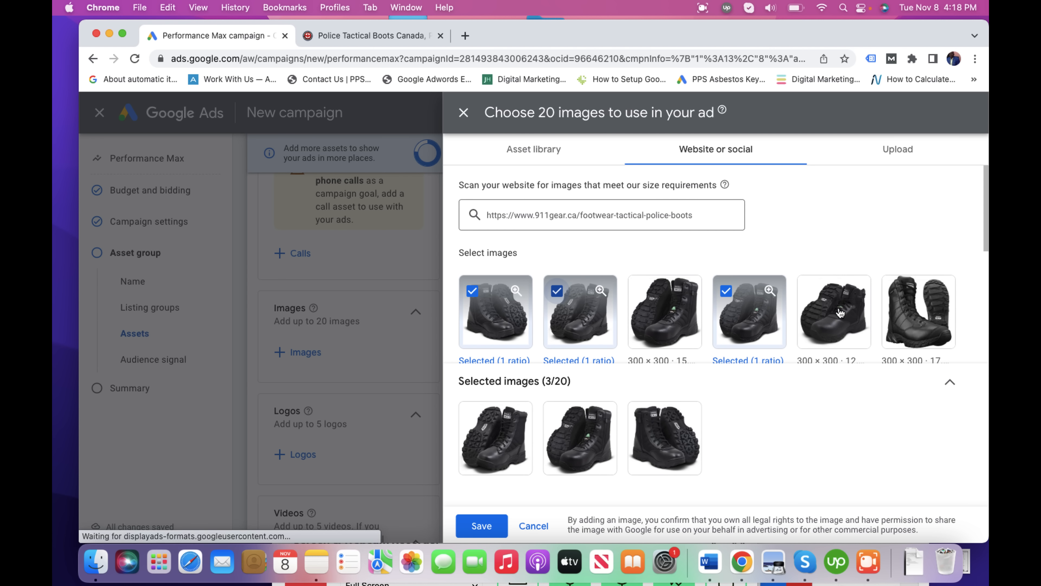
click(812, 292)
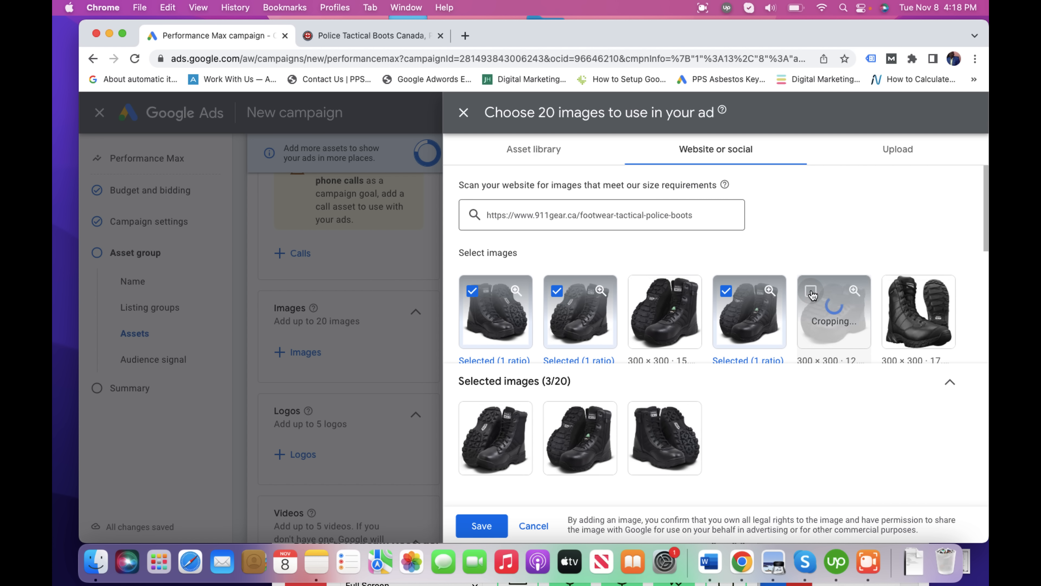
click(484, 526)
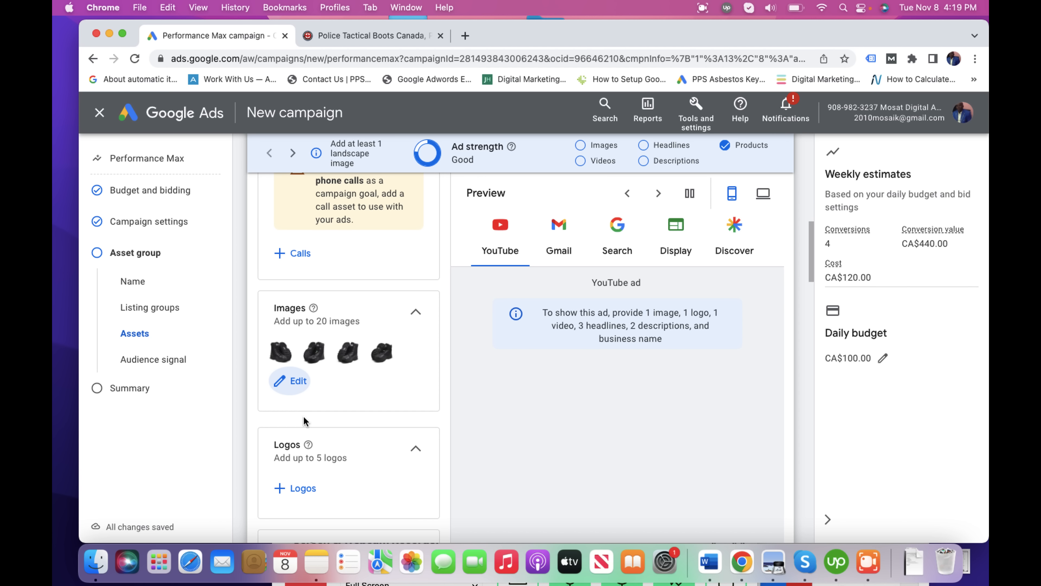
Step: Add the white 911GEAR logo and the Canadian-flag 911GEAR.CA image from the asset library as logos and save
click(307, 492)
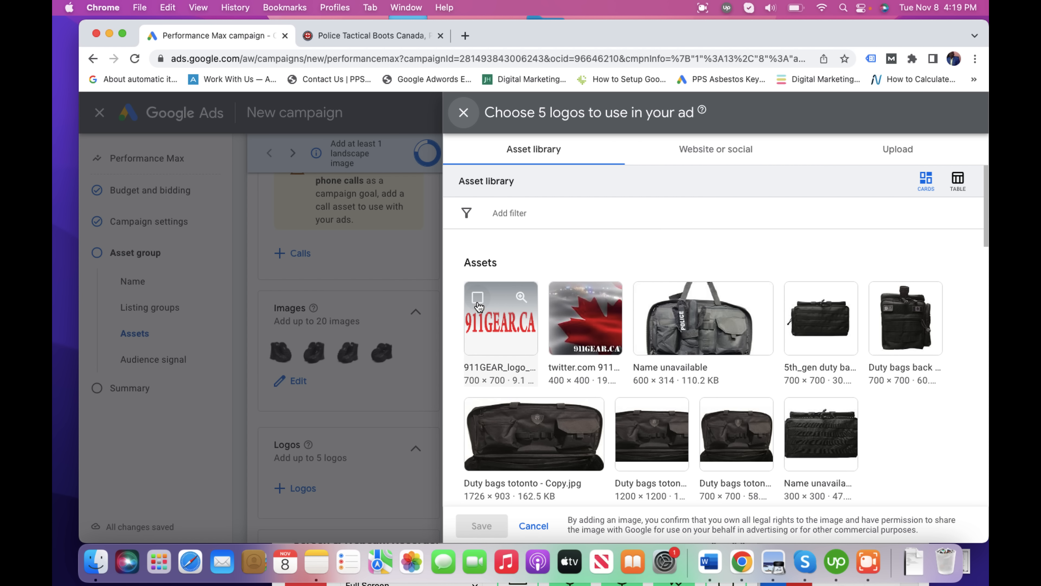
click(478, 298)
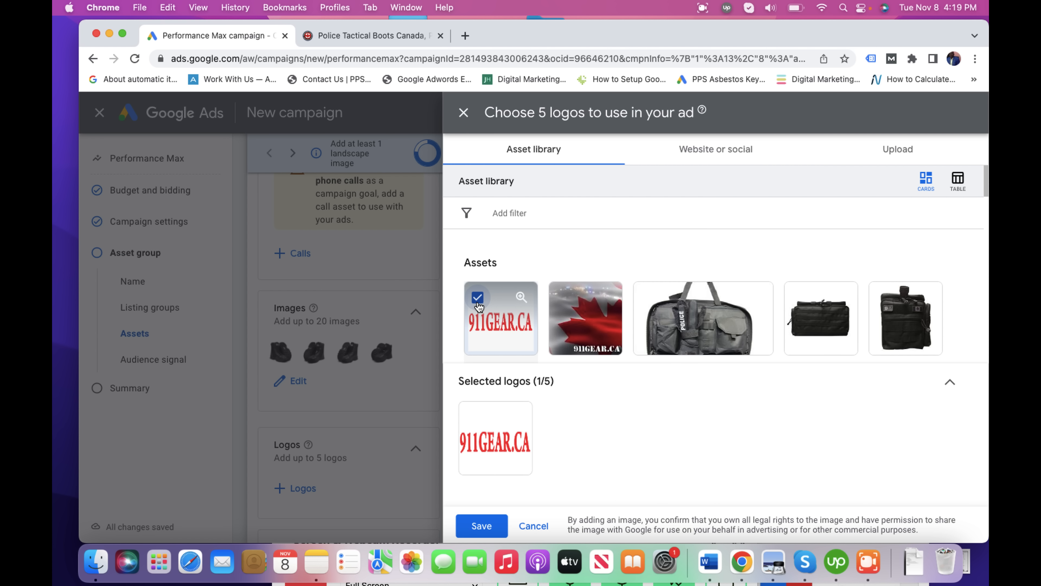
click(563, 298)
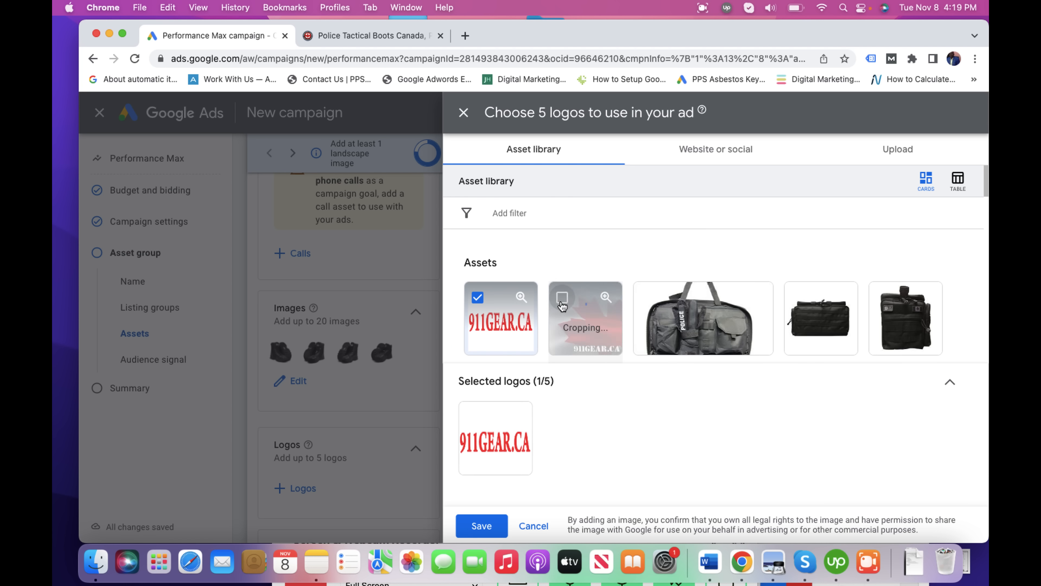
click(482, 526)
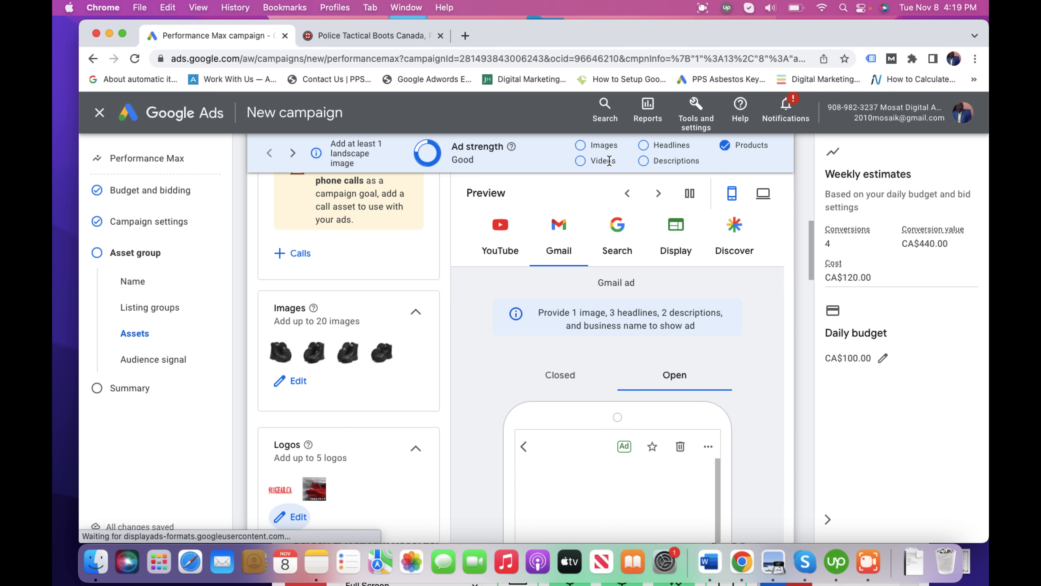
Step: Add the sixth boot image from the website scan to the asset group's images and save the selection
click(298, 381)
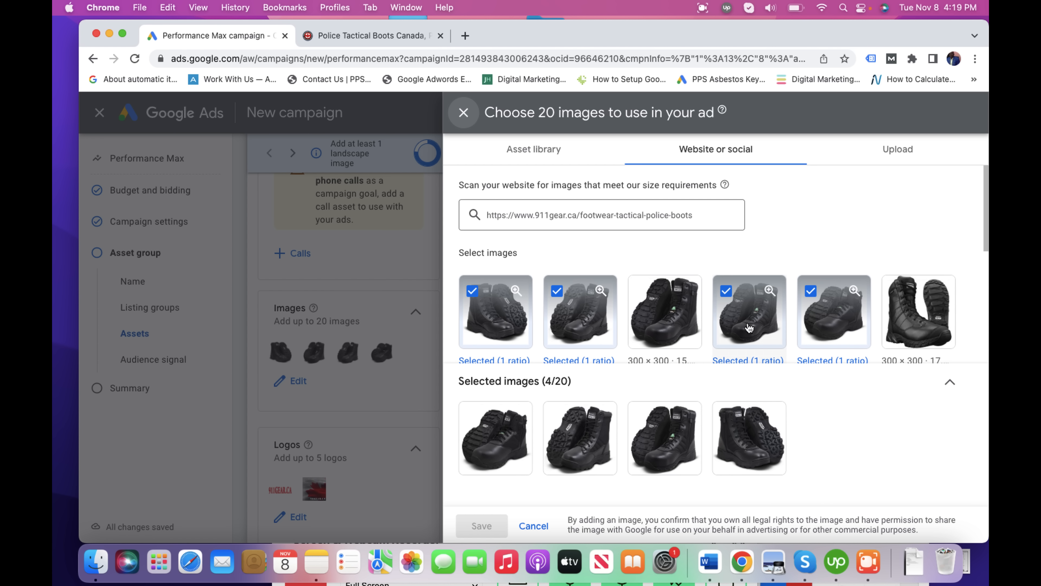
click(902, 296)
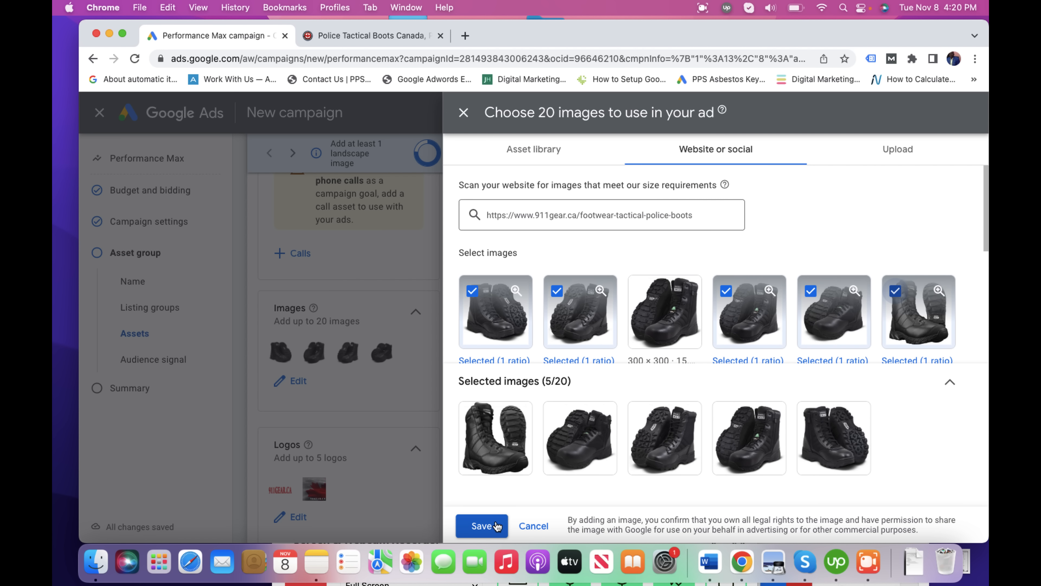
click(482, 525)
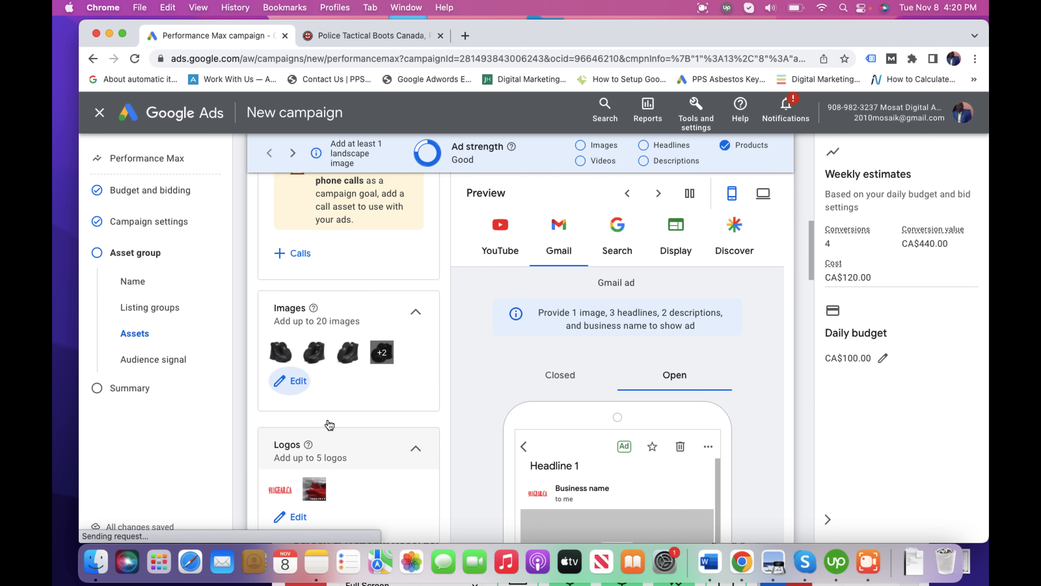
Step: Select the grey police bag image and the photo of the police officer's back from the asset library for the ad images
click(302, 386)
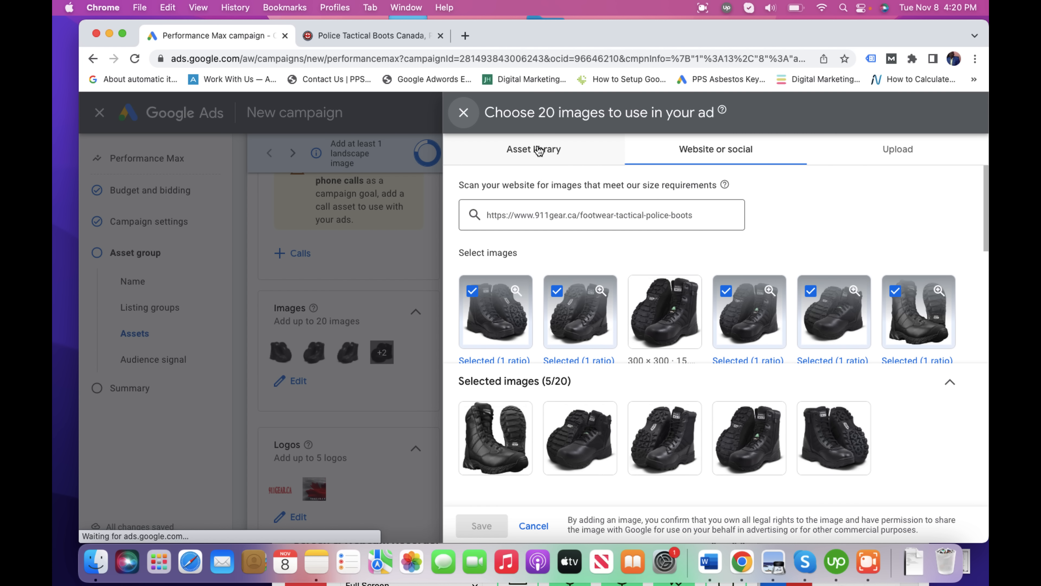
click(539, 156)
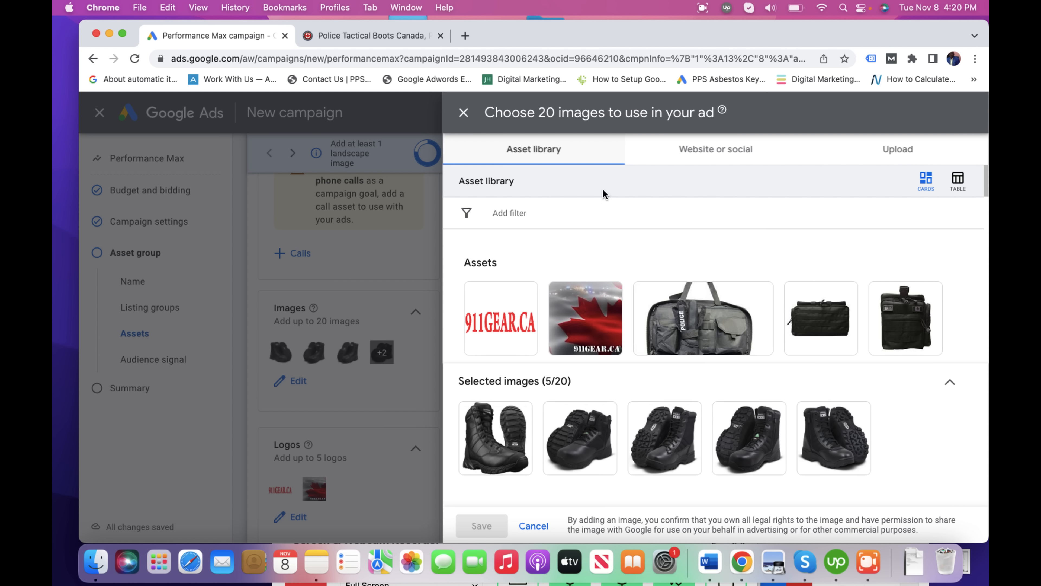
mouse_move(682, 311)
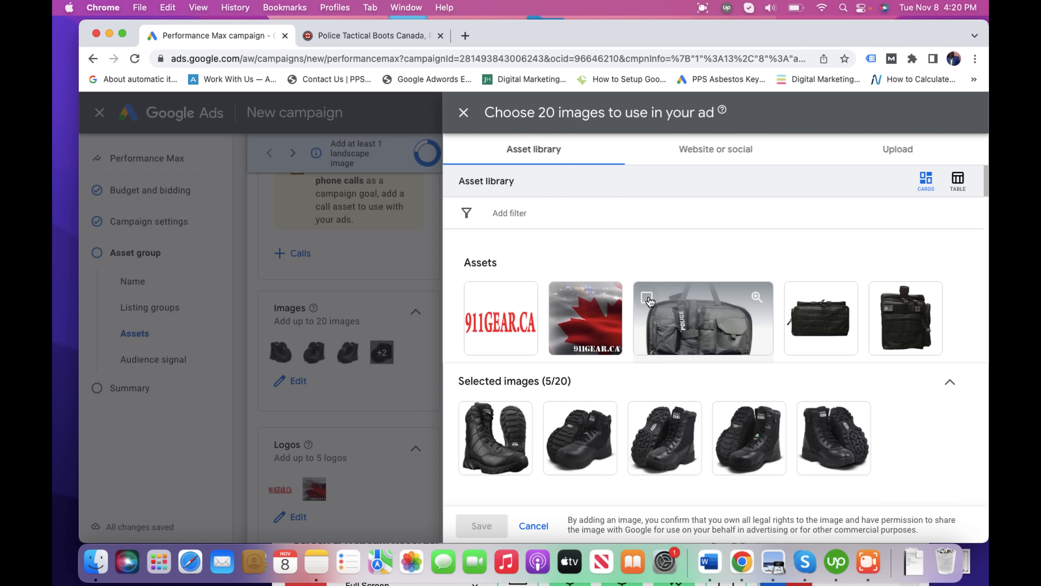
click(647, 298)
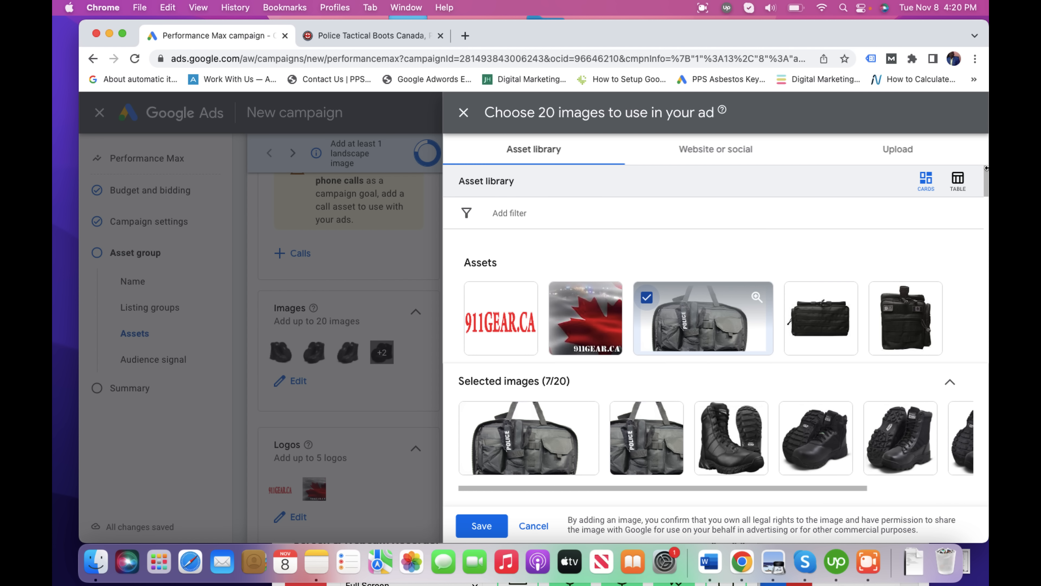
drag(985, 184, 982, 233)
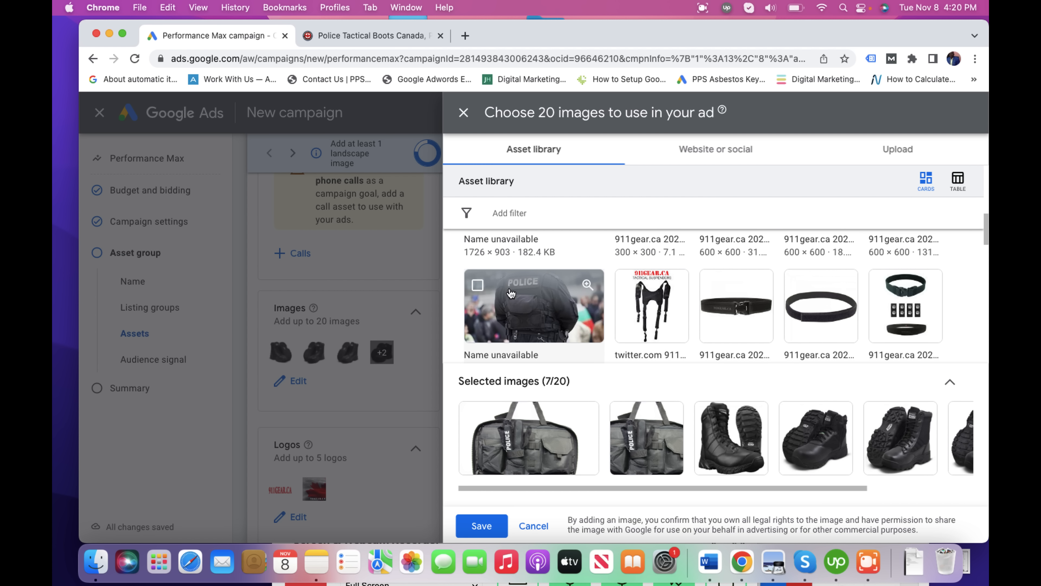
click(477, 284)
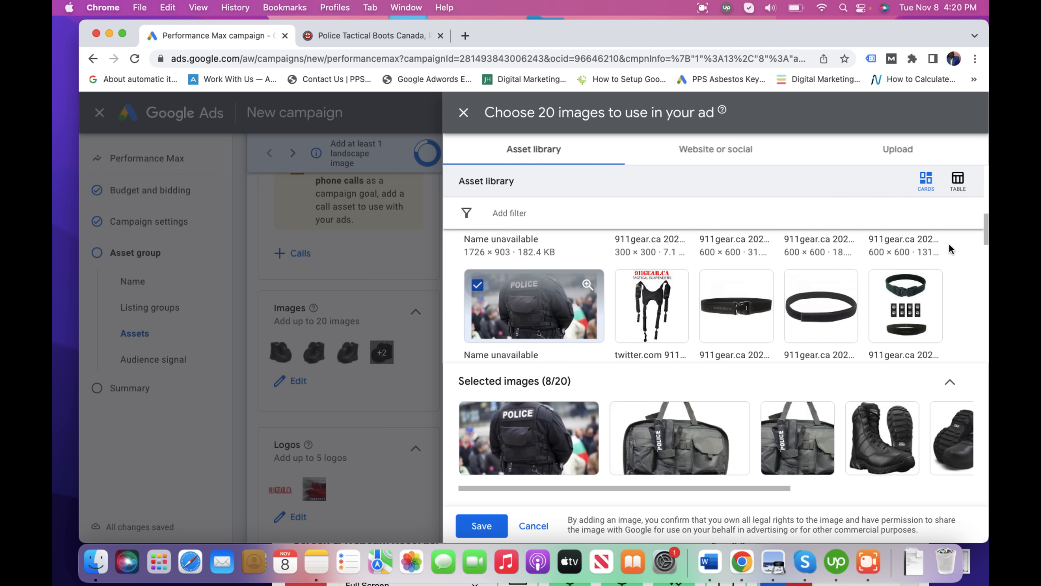
Step: Add the white-shirt suspenders image, the "duty belts - Copy.jpg" belt and the Original S.W.A.T. free shipping banner, and save the image selection
click(987, 232)
drag(986, 231, 986, 249)
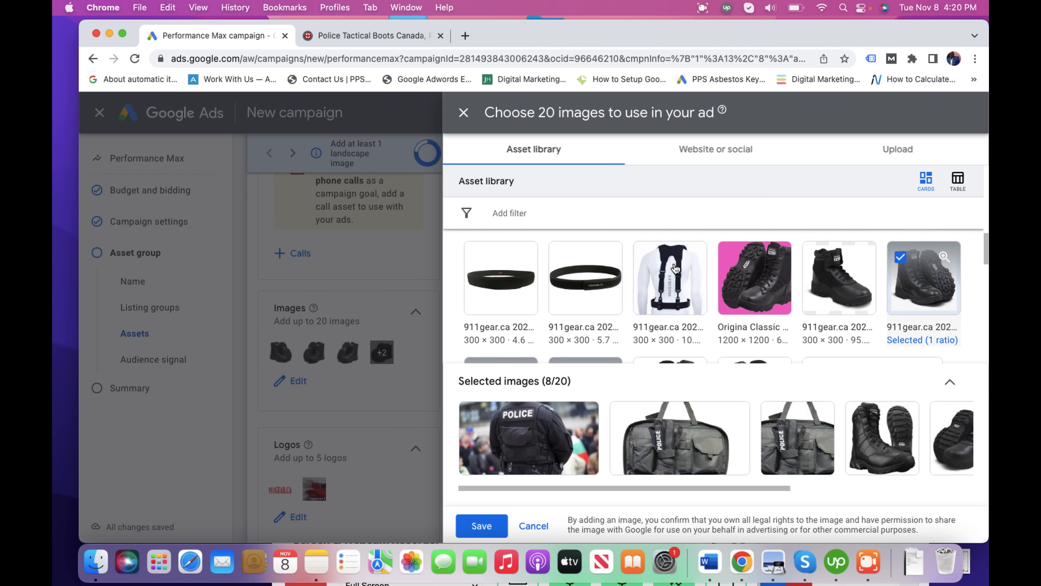
click(647, 258)
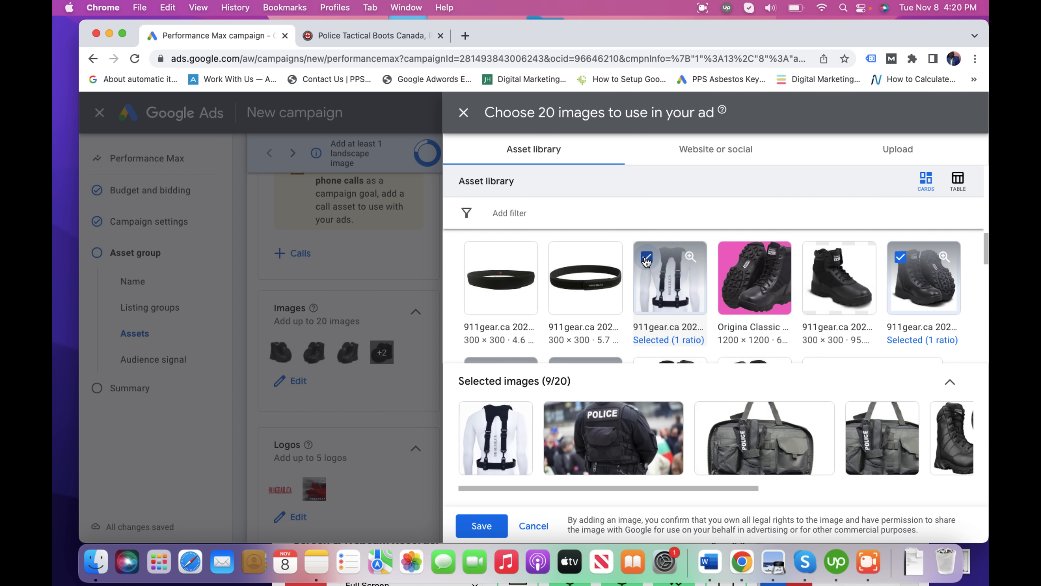
mouse_move(730, 263)
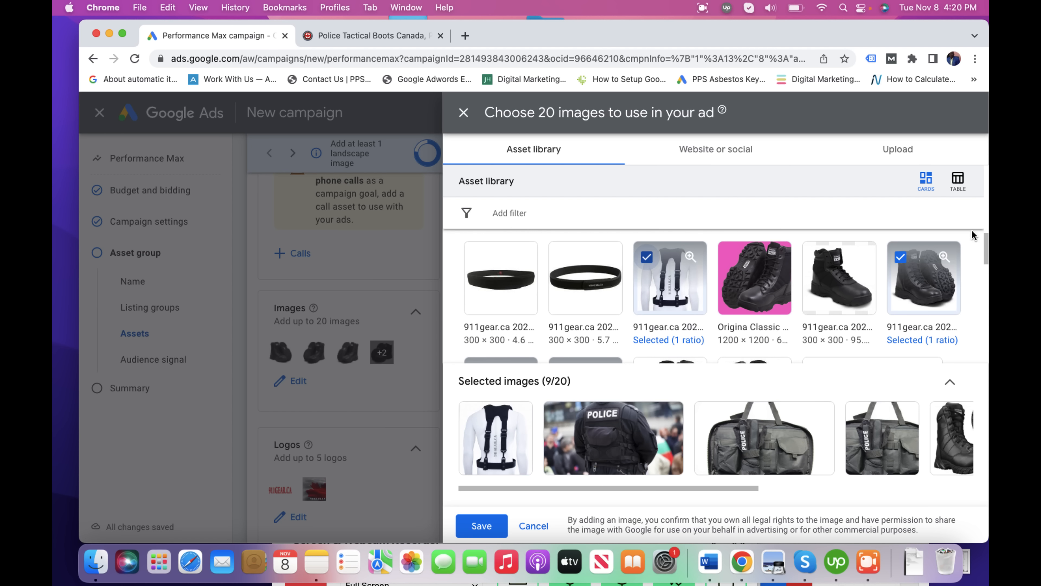
drag(986, 250, 986, 263)
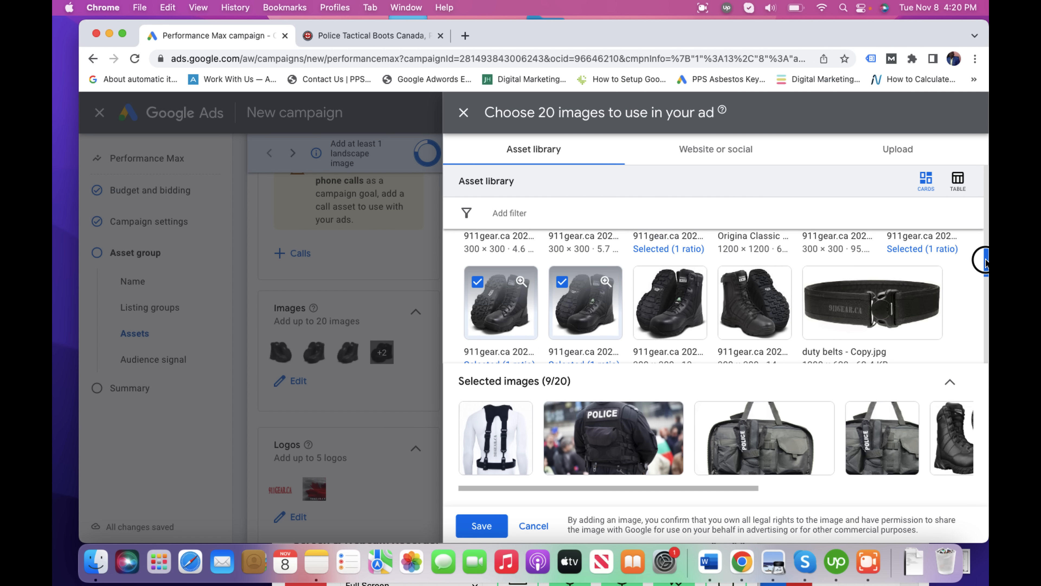
click(817, 283)
drag(986, 264, 986, 283)
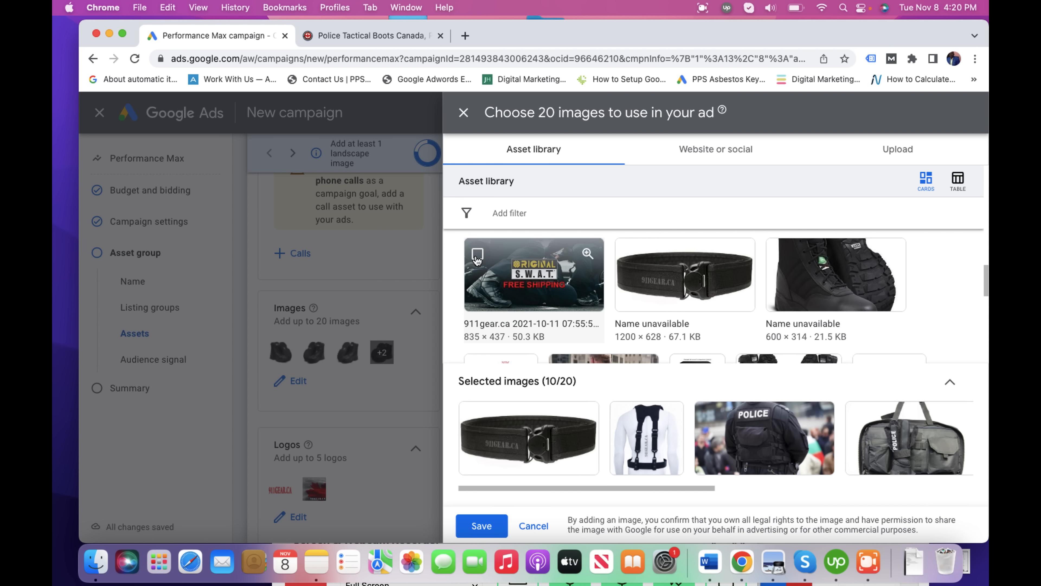
click(476, 255)
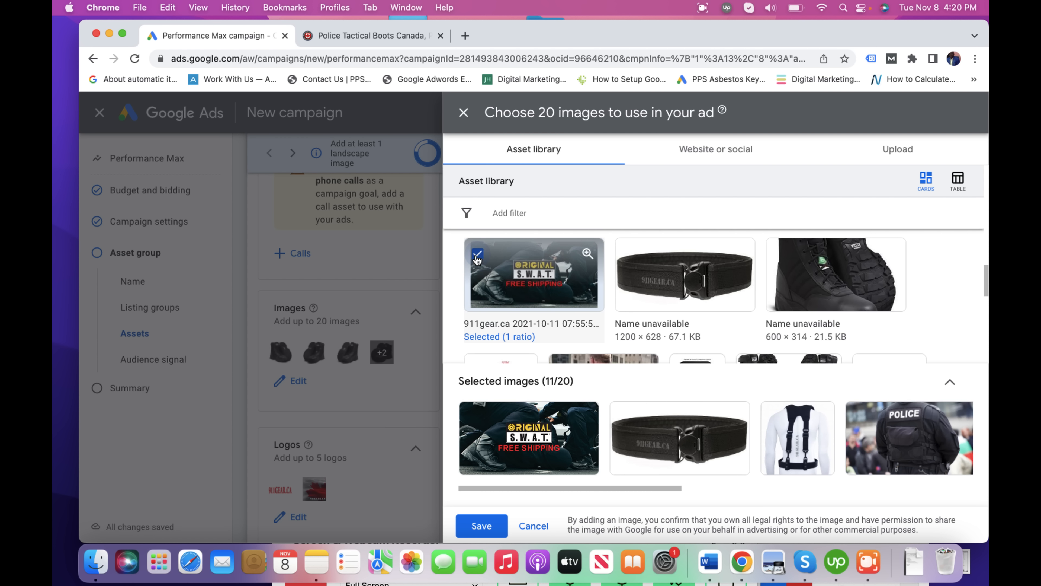
click(482, 526)
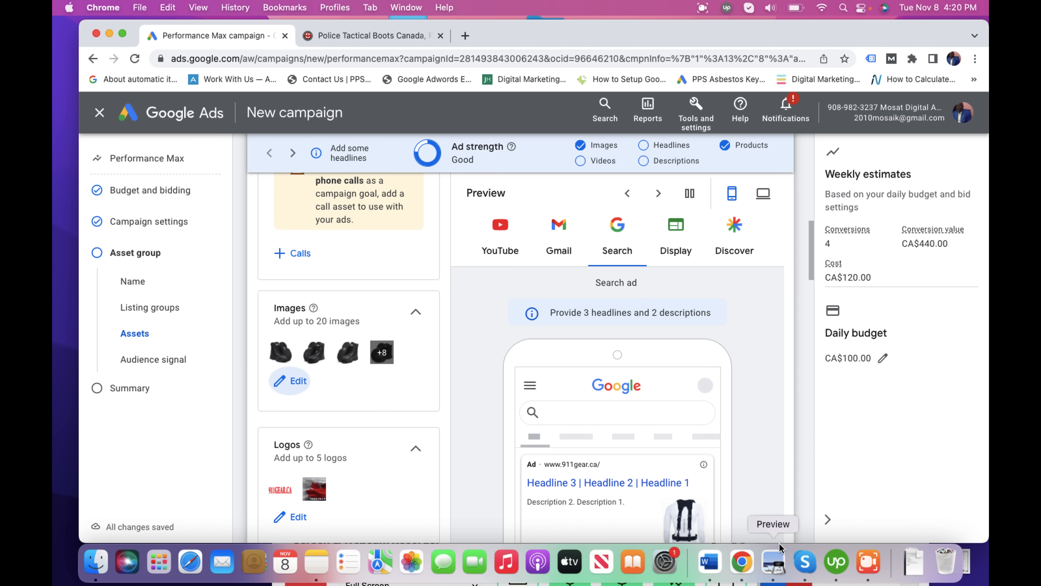
Step: Preview how the ad looks on the Display network
click(864, 569)
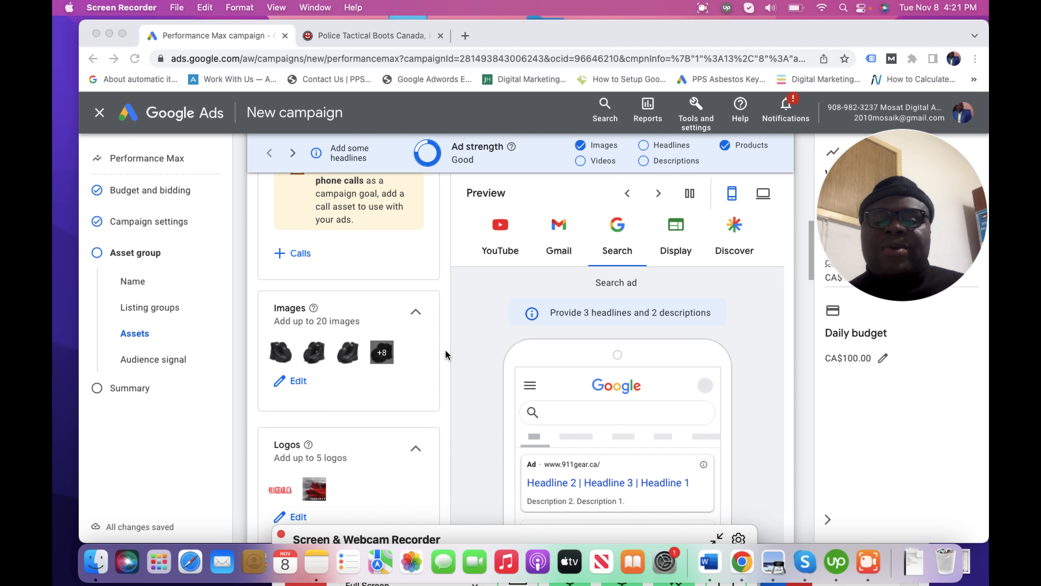
click(676, 242)
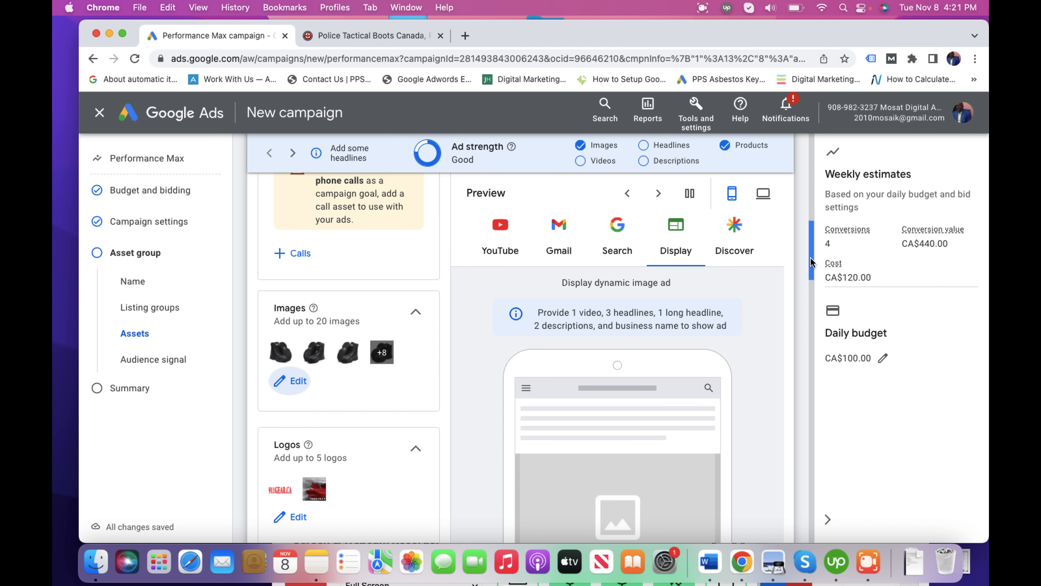
Step: Enter "Police Tactical Gears Online" as the asset group's first headline
drag(811, 261, 813, 310)
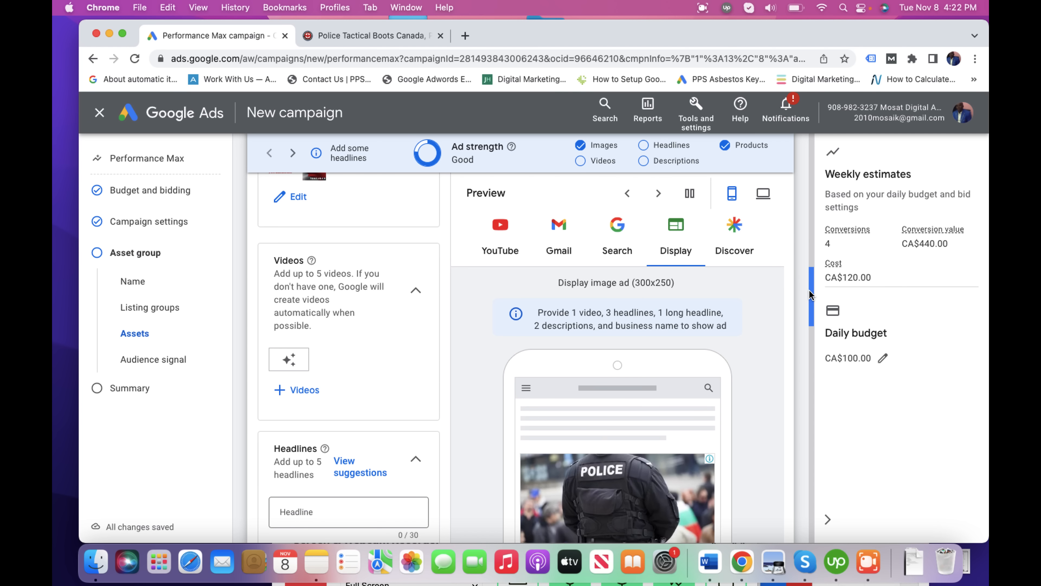
drag(810, 294, 813, 324)
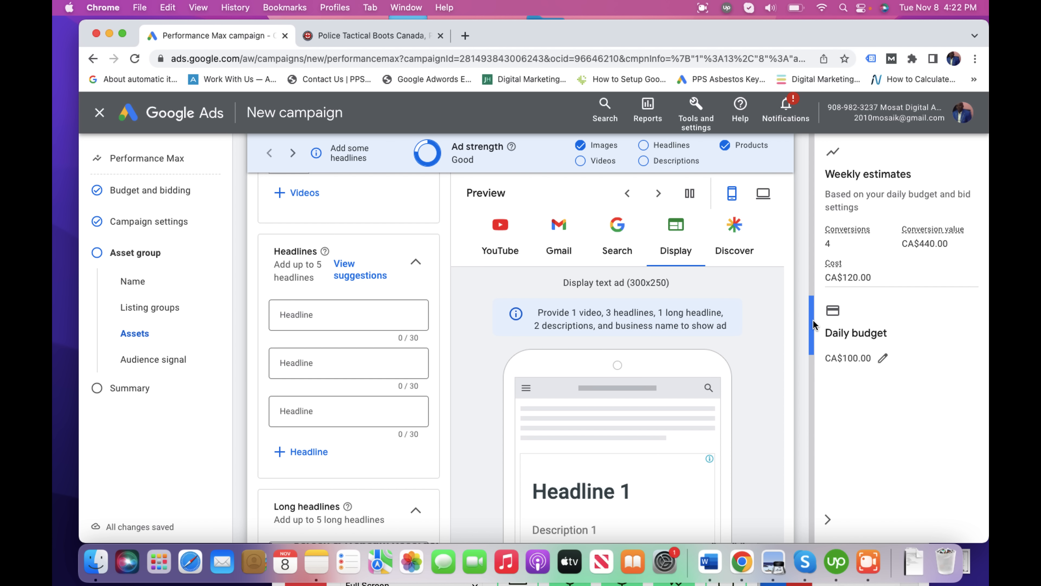
click(323, 315)
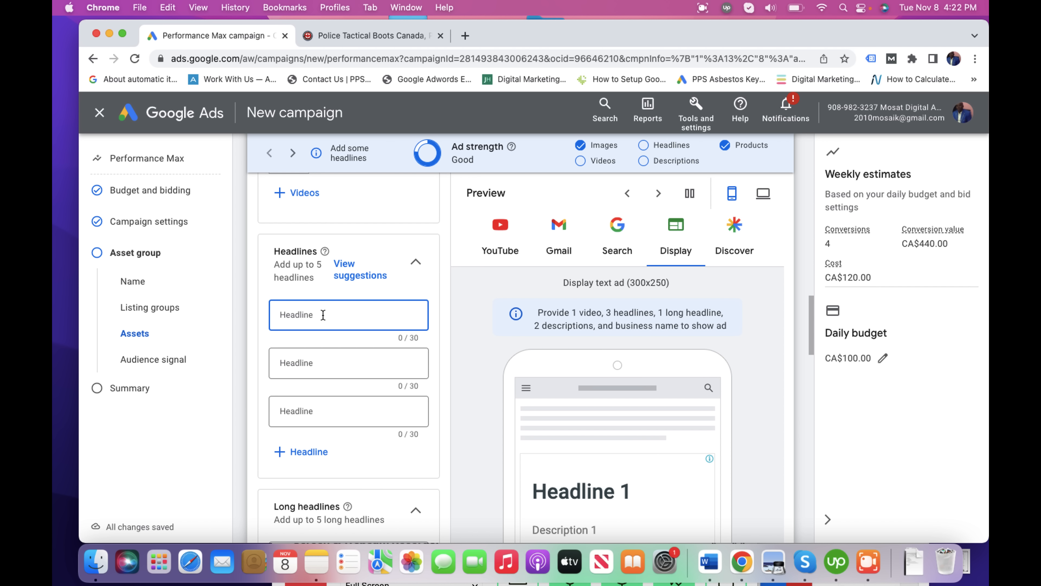
text(Police)
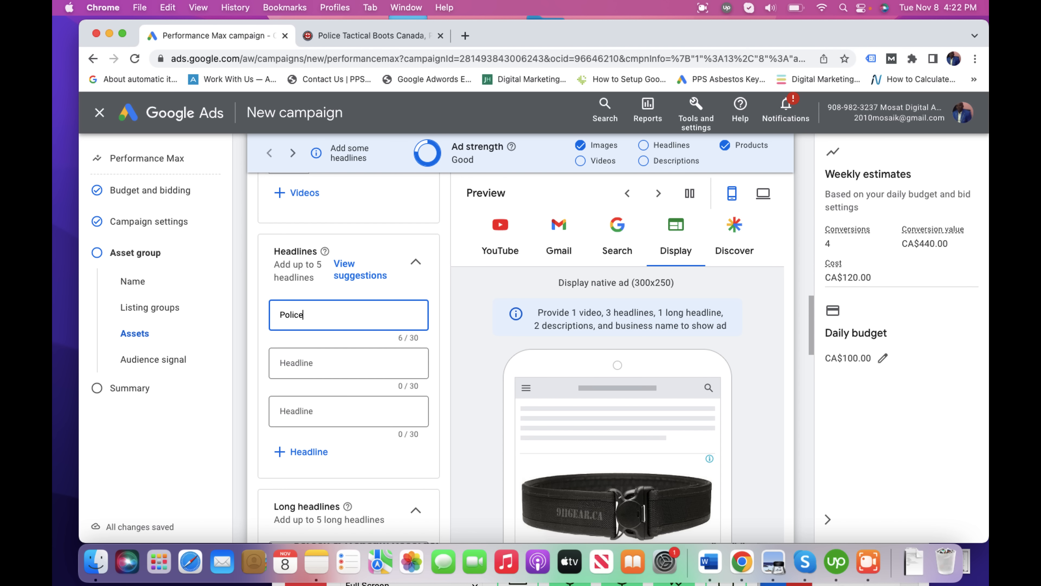
text( Tactical G)
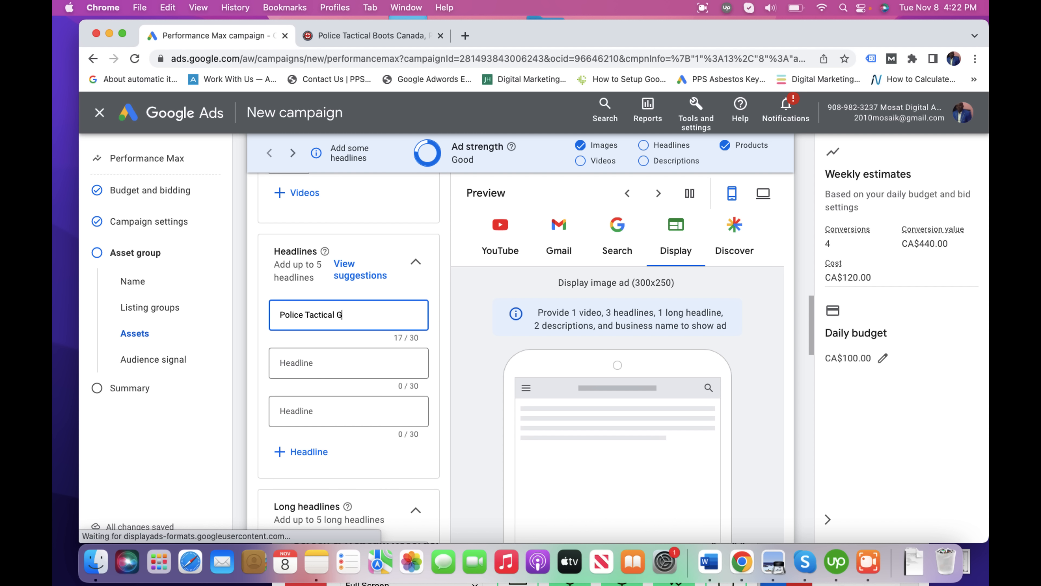
text(ears Online)
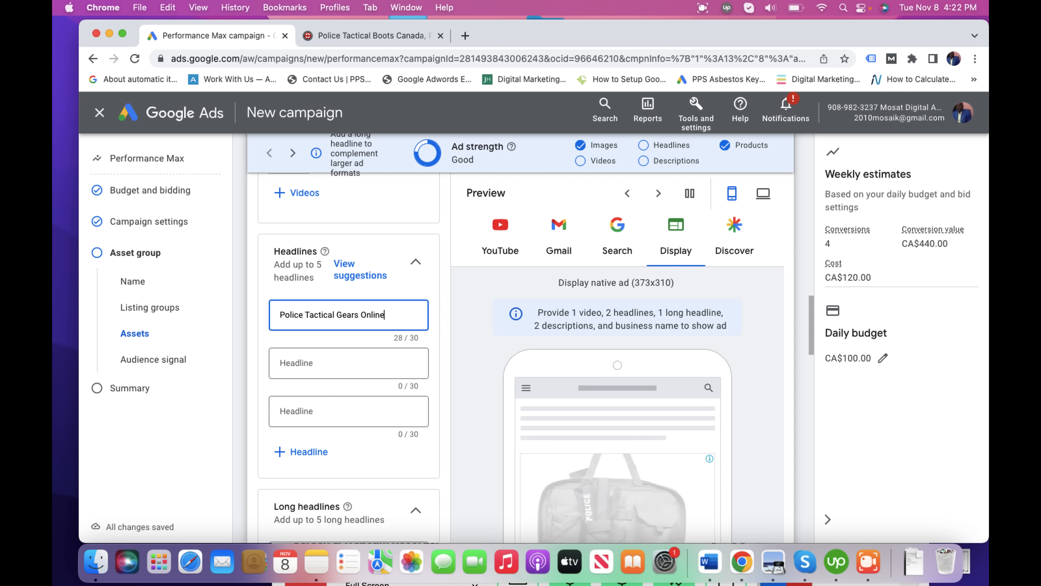
Step: Enter "Shop Tactical Boots-Free Shipping" as the second headline
click(290, 361)
text(S)
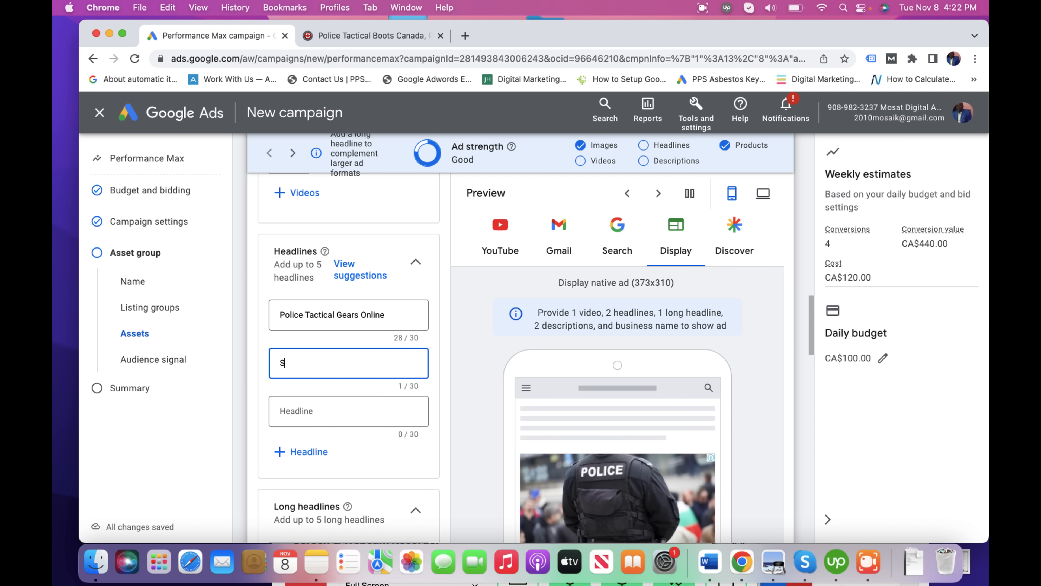
text(hop Ta)
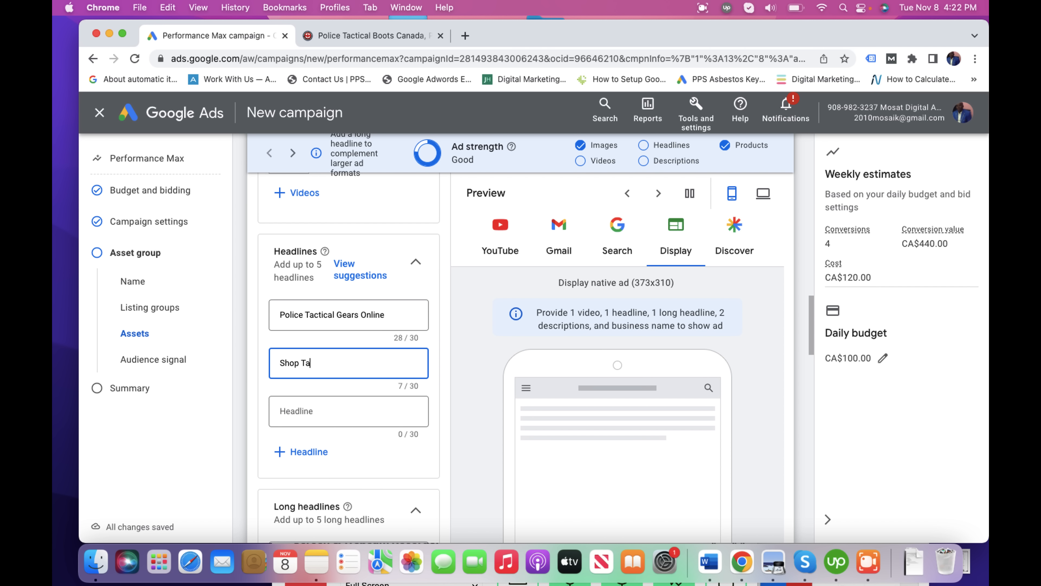
text(ctical Boots-Free)
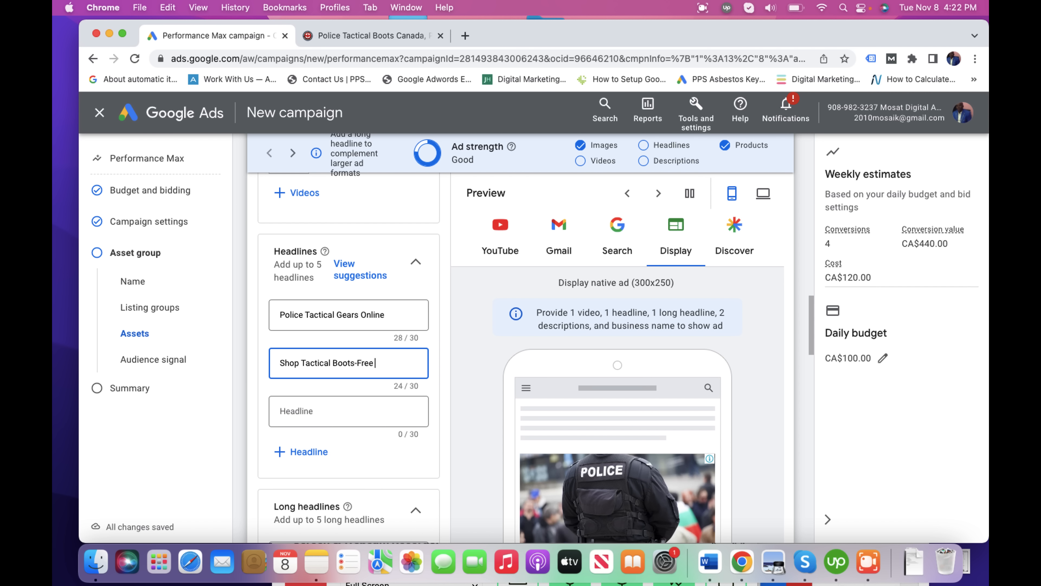
text(Shipping)
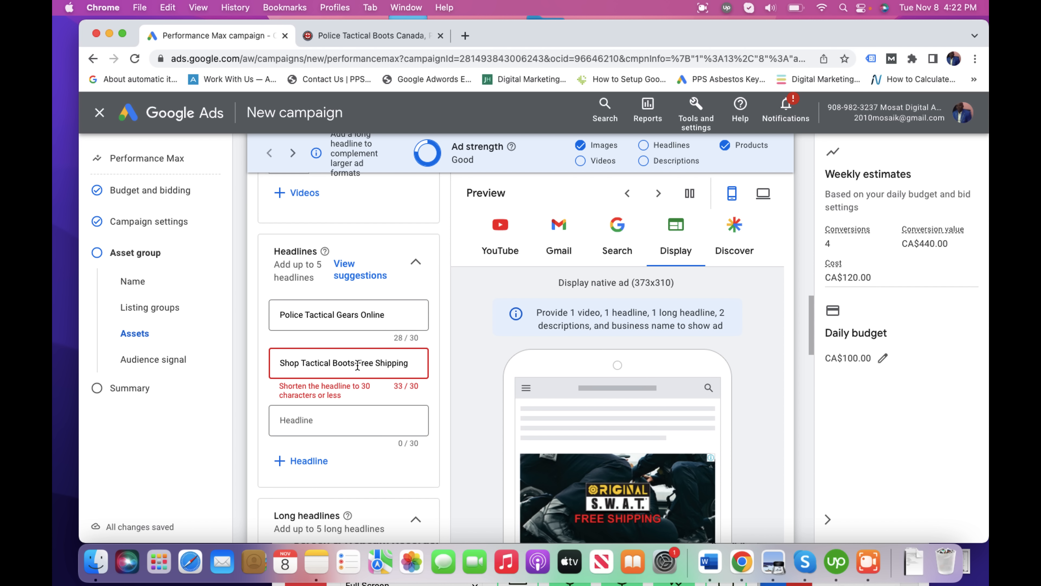
Step: Shorten the second headline by rewording it to "Shop Tactical Boots Online"
key(BackSpace)
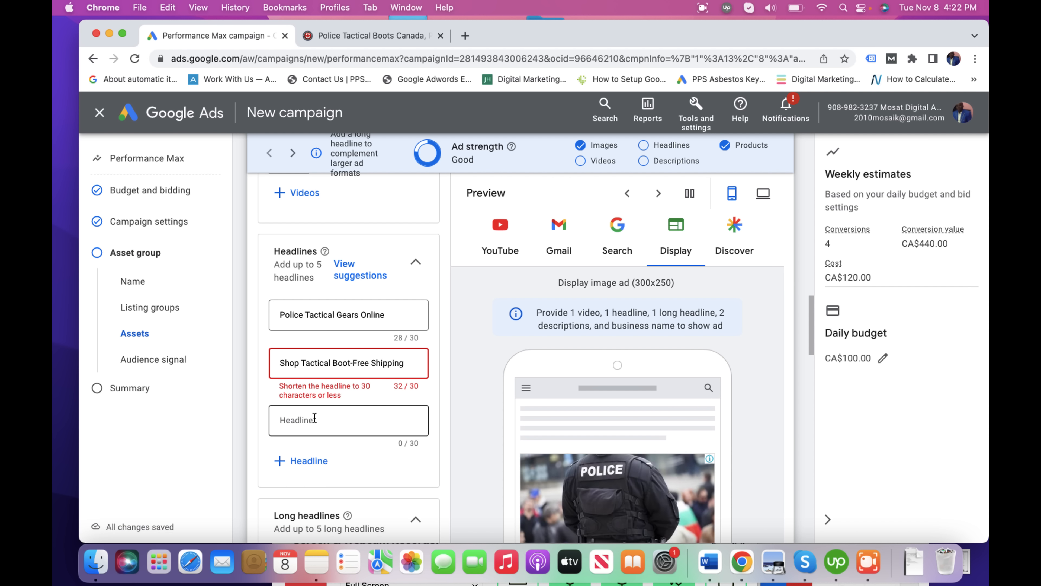
click(403, 363)
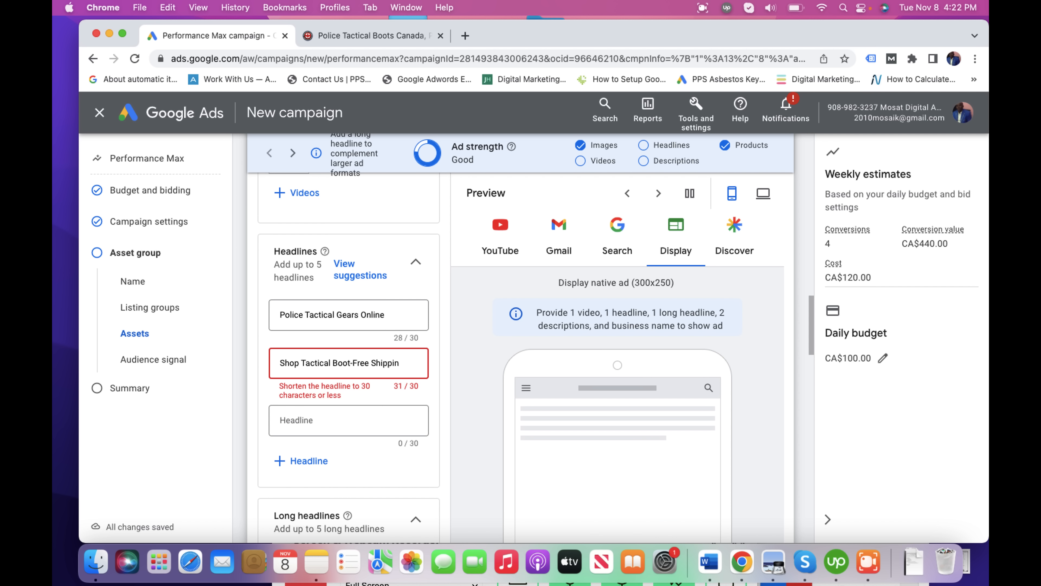
key(BackSpace)
key(BackSpace)
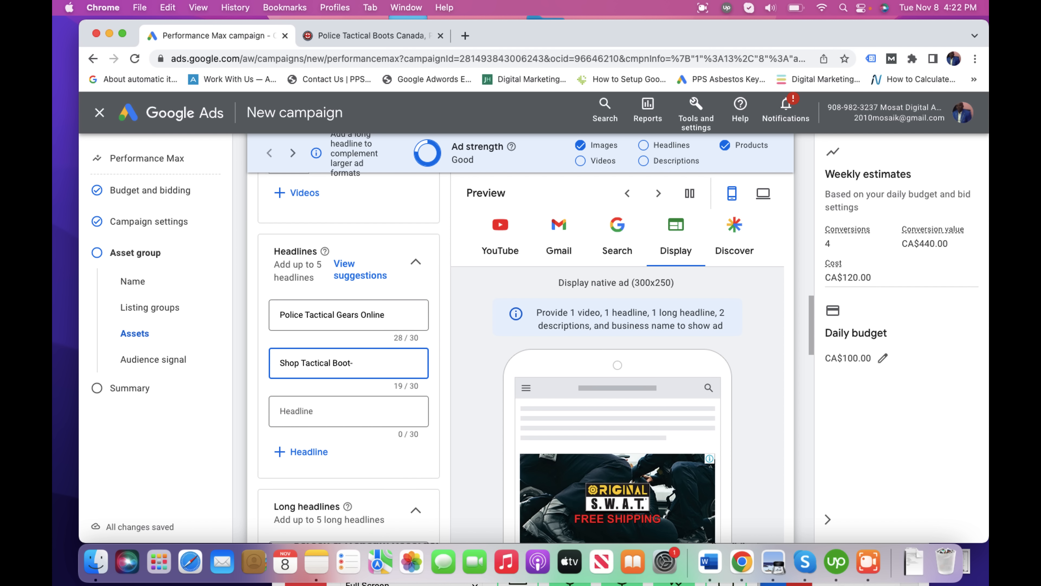
text(o)
key(BackSpace)
text(s )
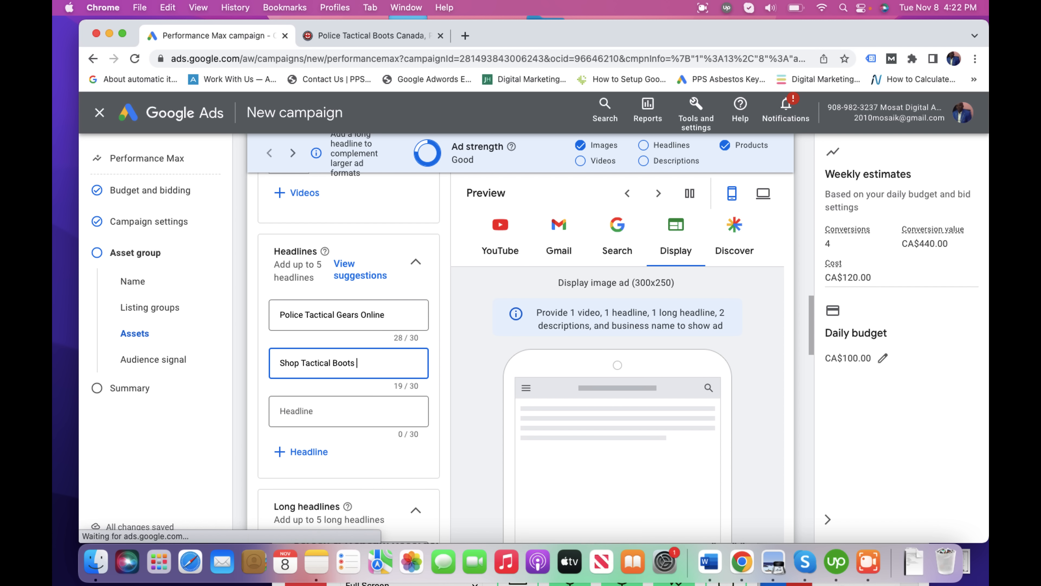
text(Online )
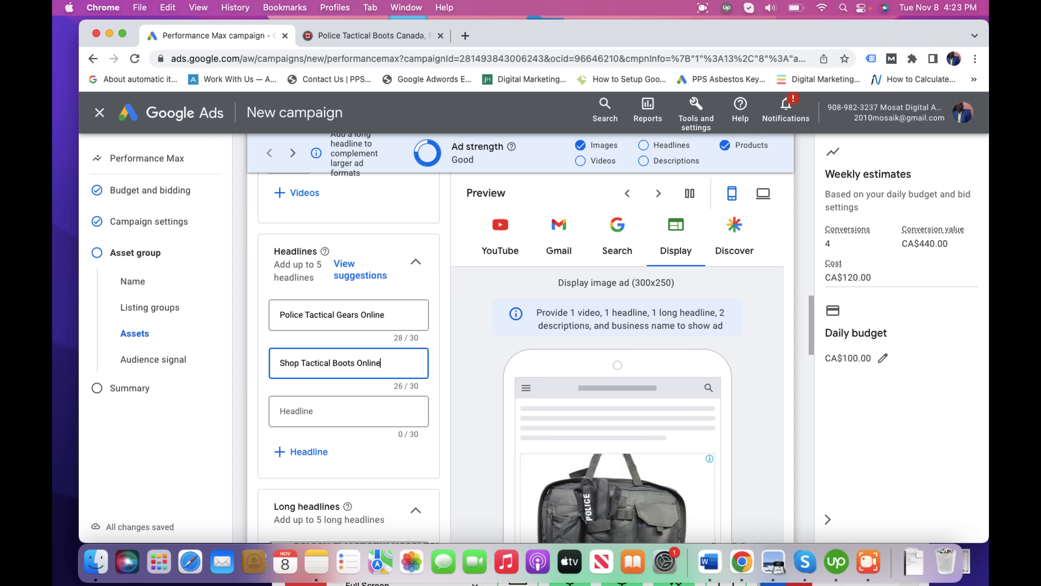
text(S)
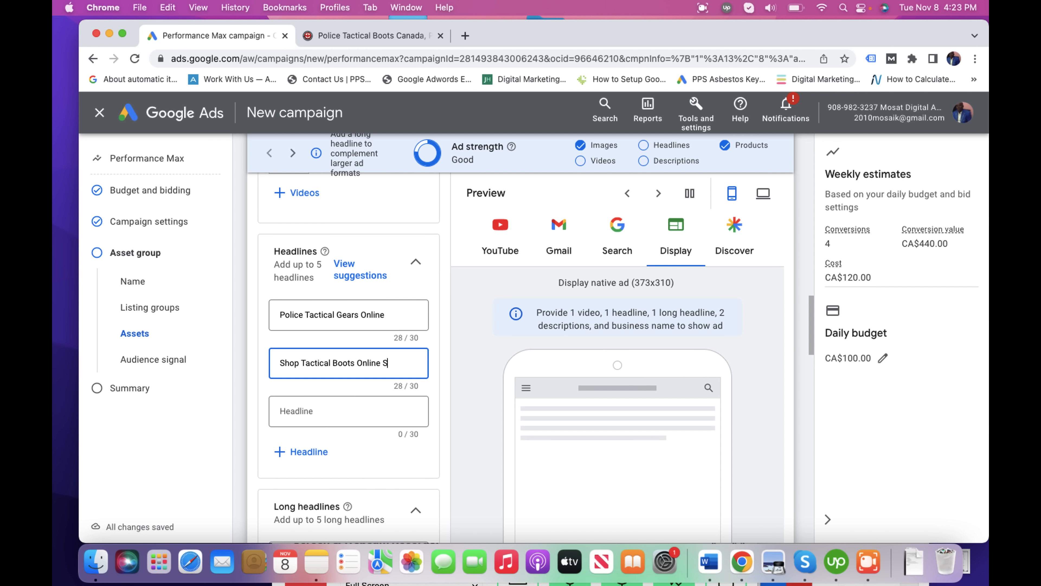
text(tor)
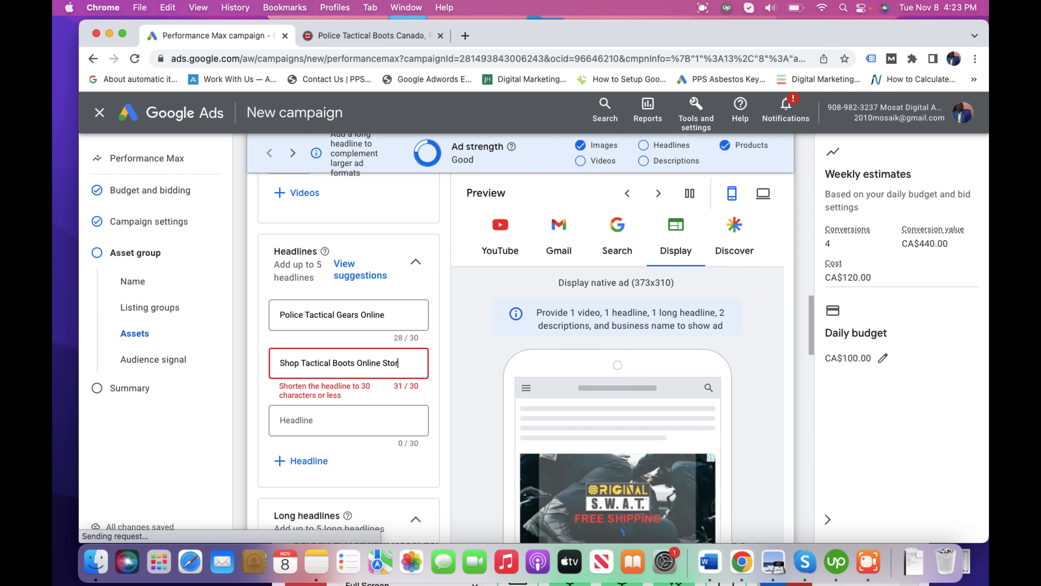
key(BackSpace)
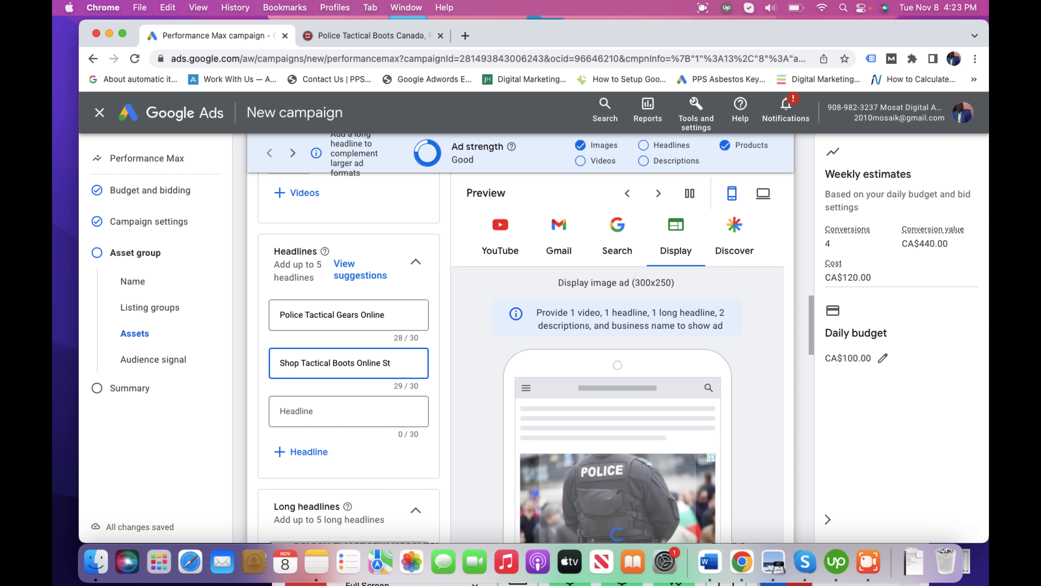
key(BackSpace)
key(BackSpace)
key(BackSpace)
key(BackSpace)
key(BackSpace)
text(ne)
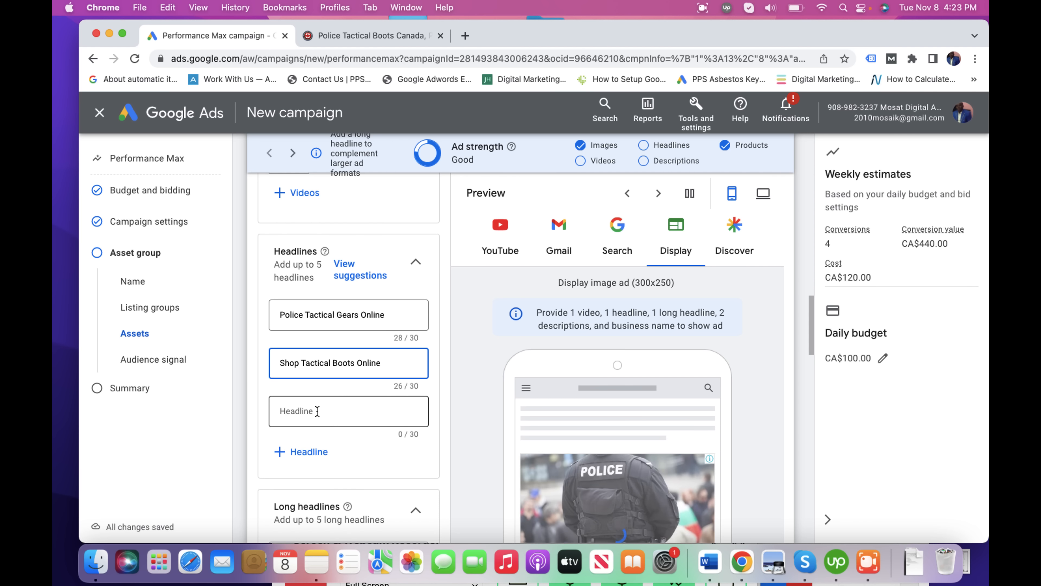
Step: Enter "Buy Police Tactical Boots" as the asset group's third headline
click(317, 411)
text(Bu)
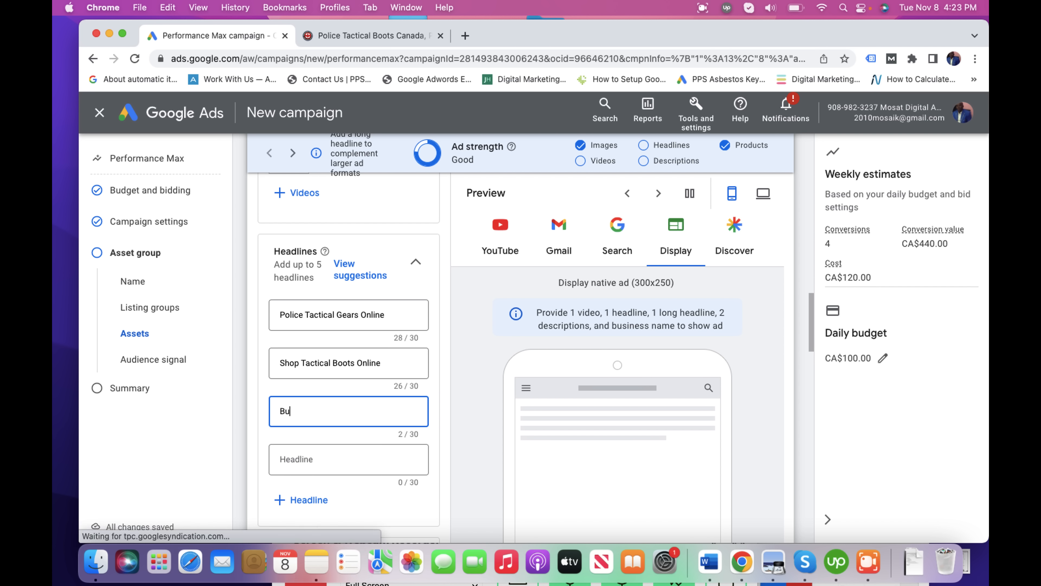
text(y)
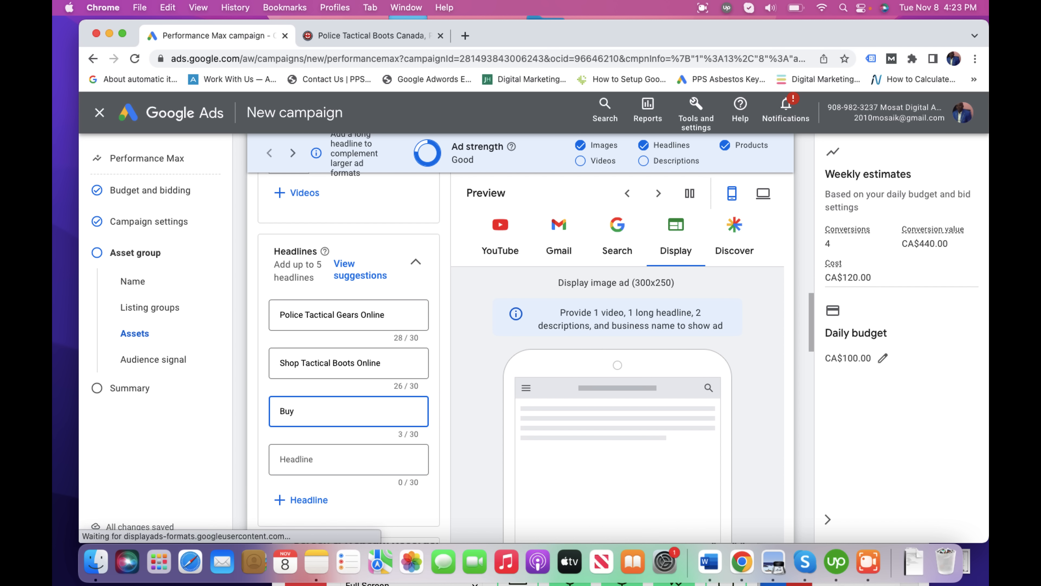
text( Police)
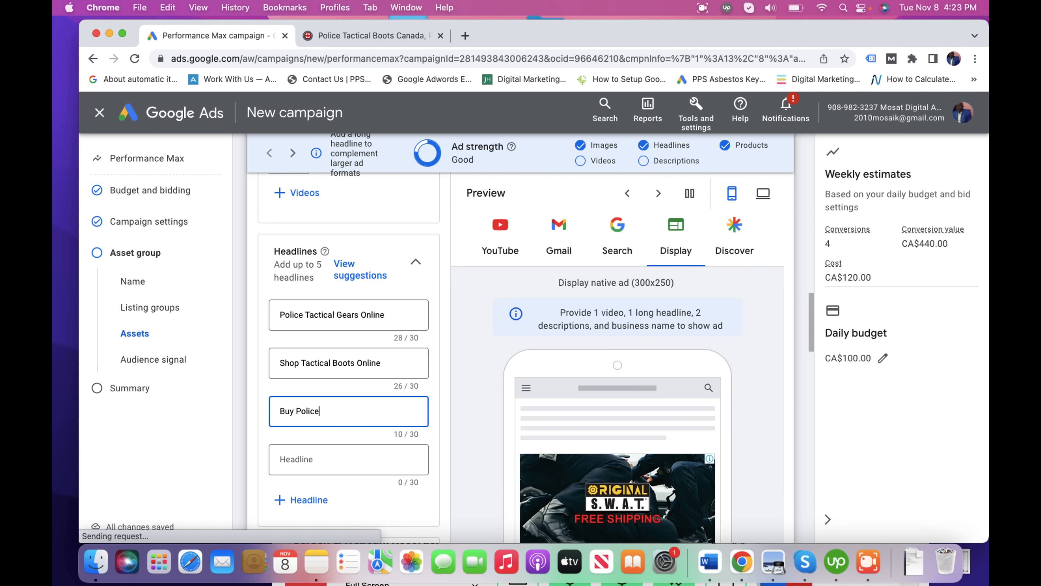
text(Tactic)
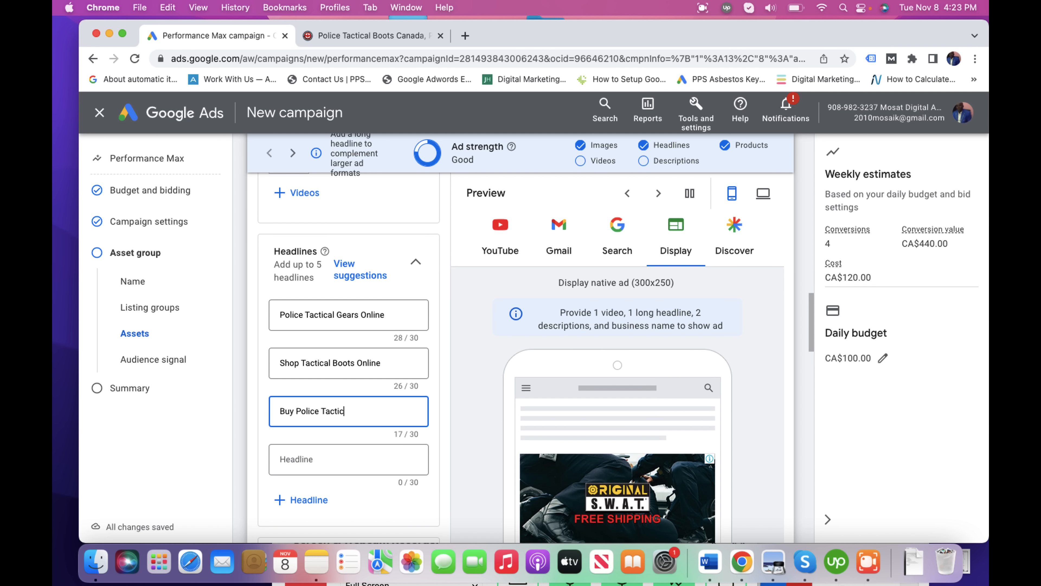
text(al Boots)
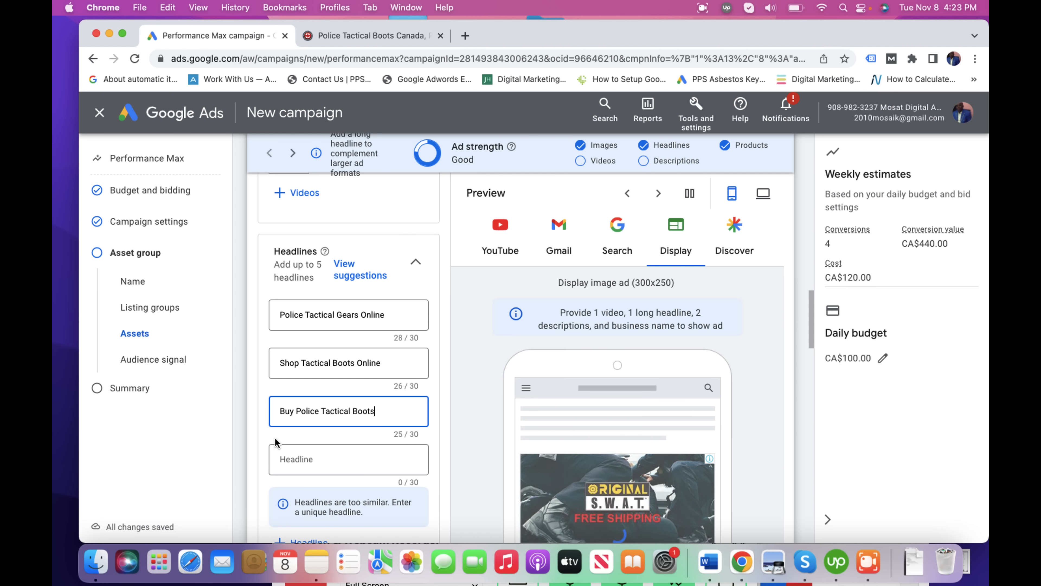
Step: Enter "Tactical Boots-Free Shipping" as the asset group's fourth headline
click(305, 459)
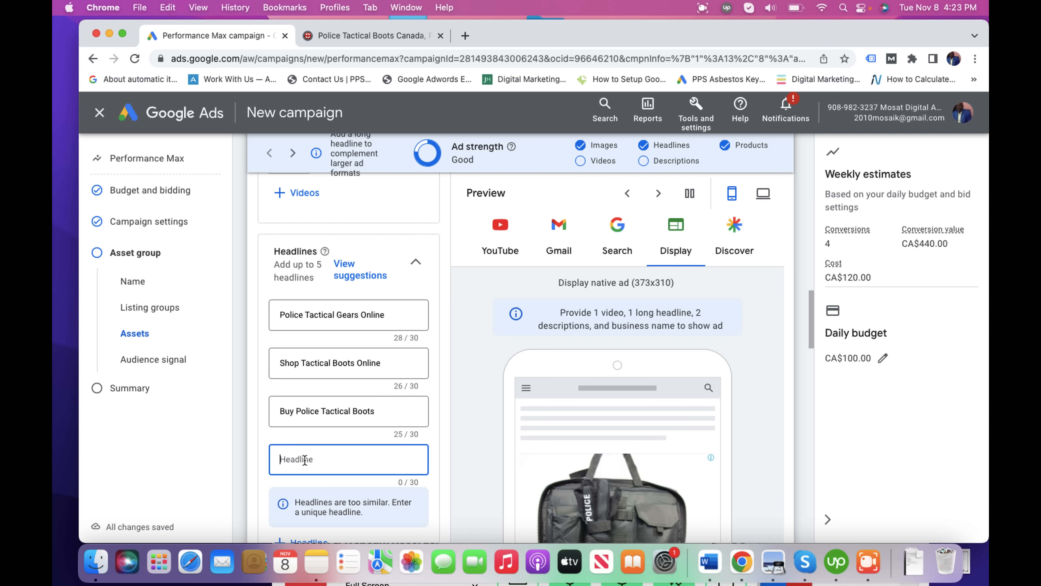
text(Tactical)
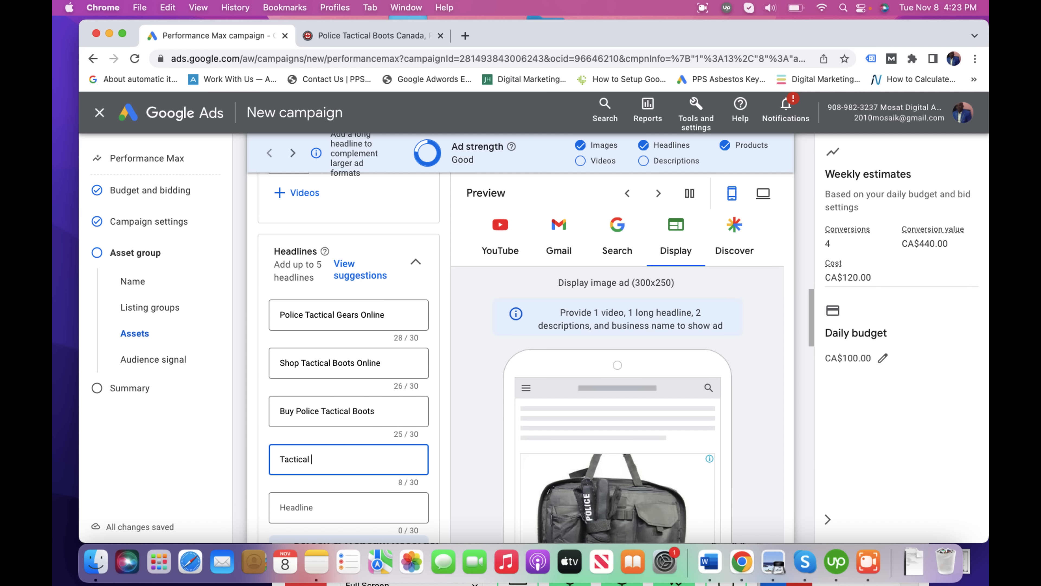
text( Boots-Free Sh)
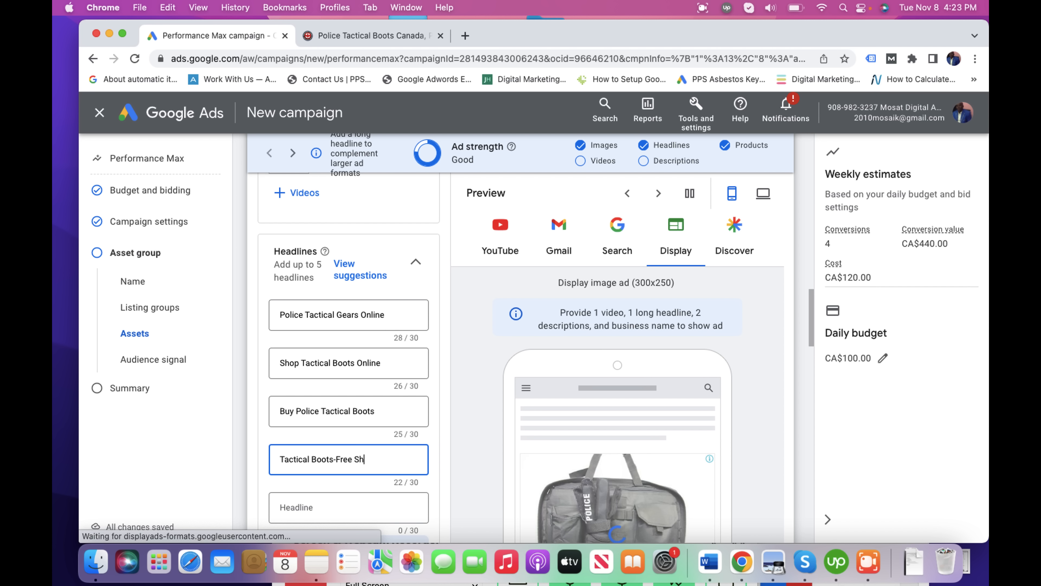
text(ipping)
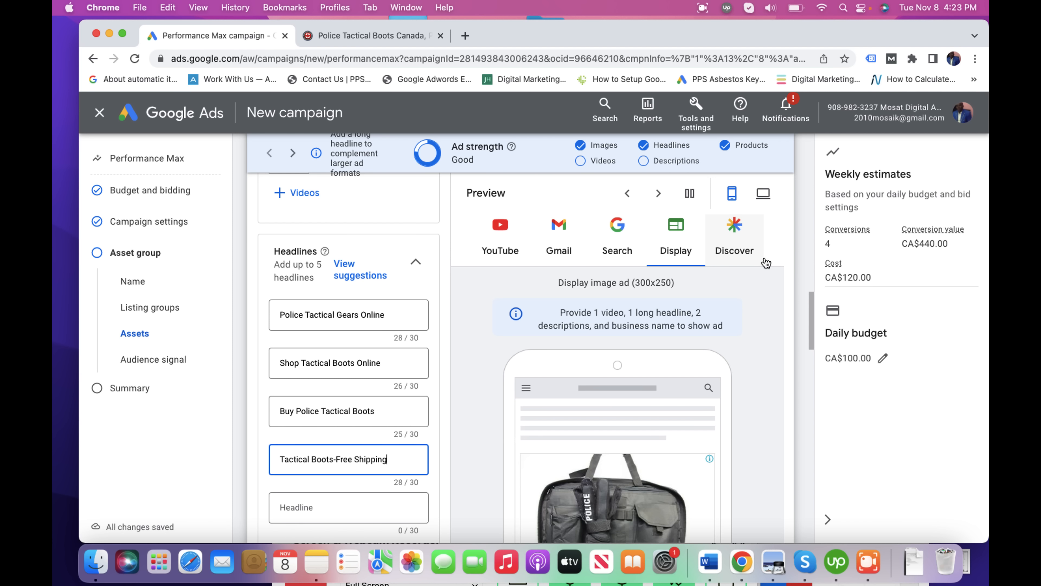
Step: Enter "SWAT Boots Online" as the asset group's fifth headline
mouse_move(813, 313)
mouse_down()
mouse_move(809, 336)
mouse_move(809, 315)
mouse_up()
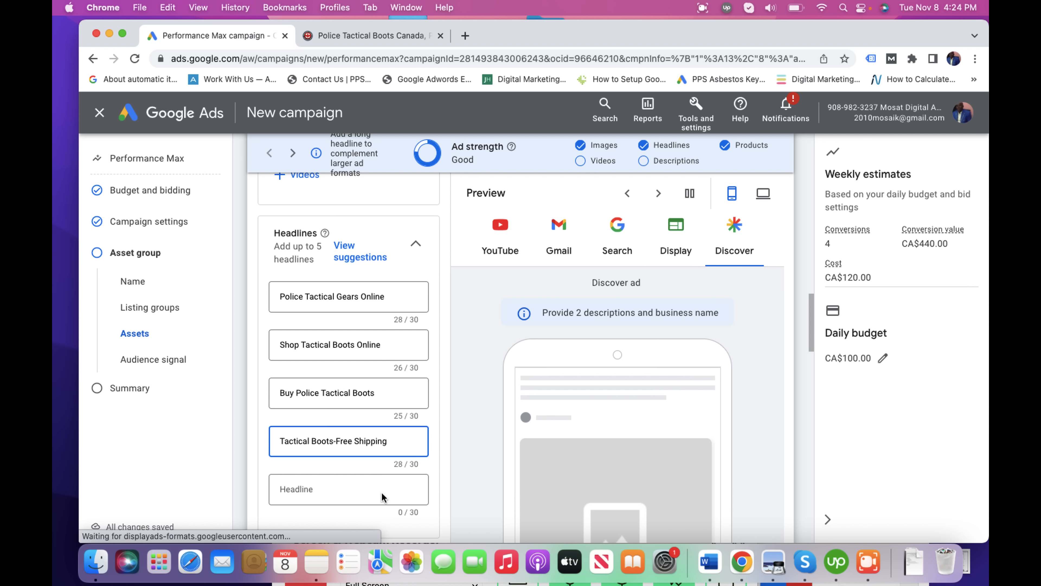
click(312, 490)
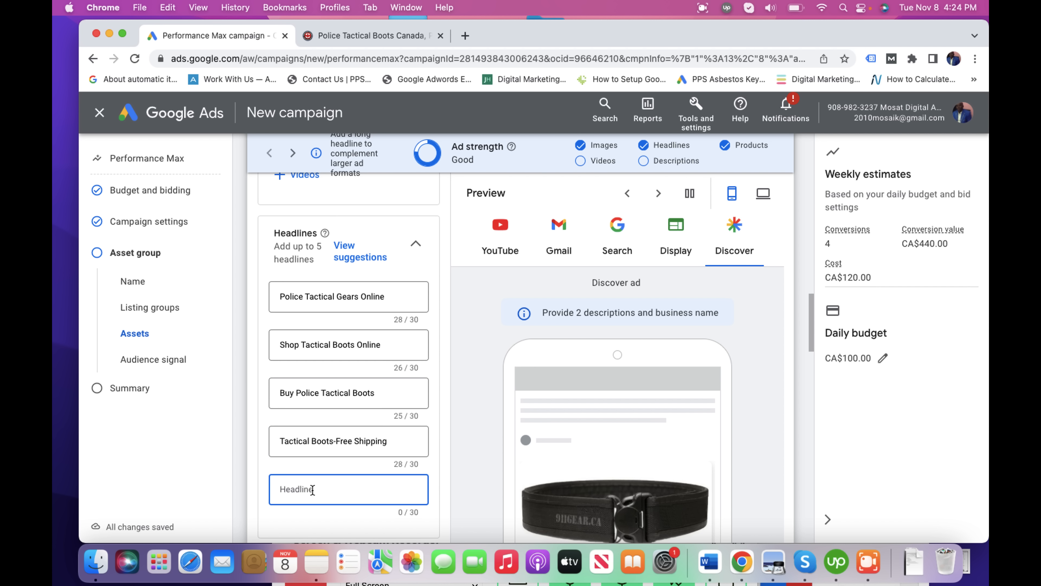
text(SWAT Boots)
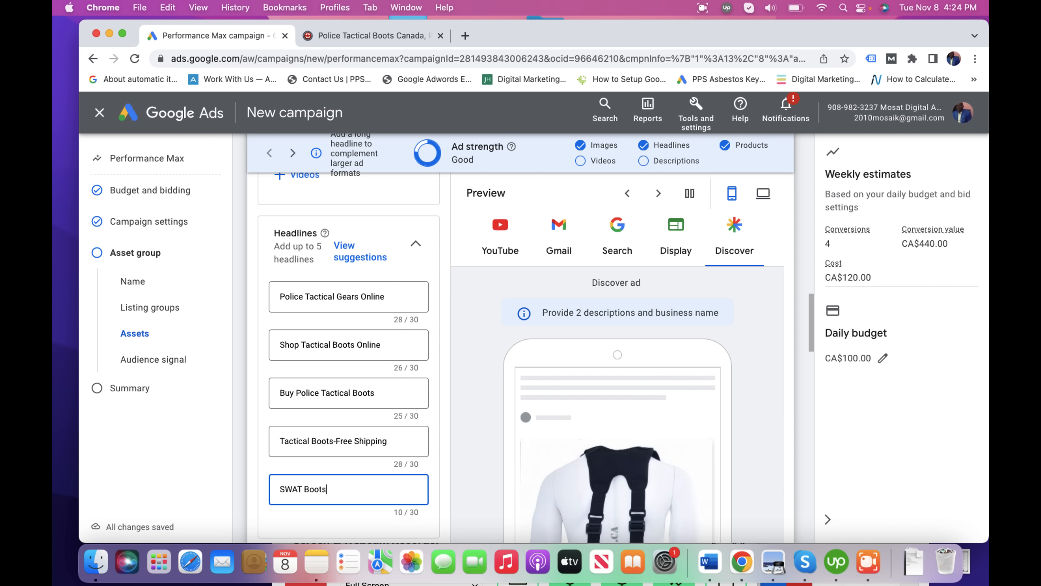
text( Onli)
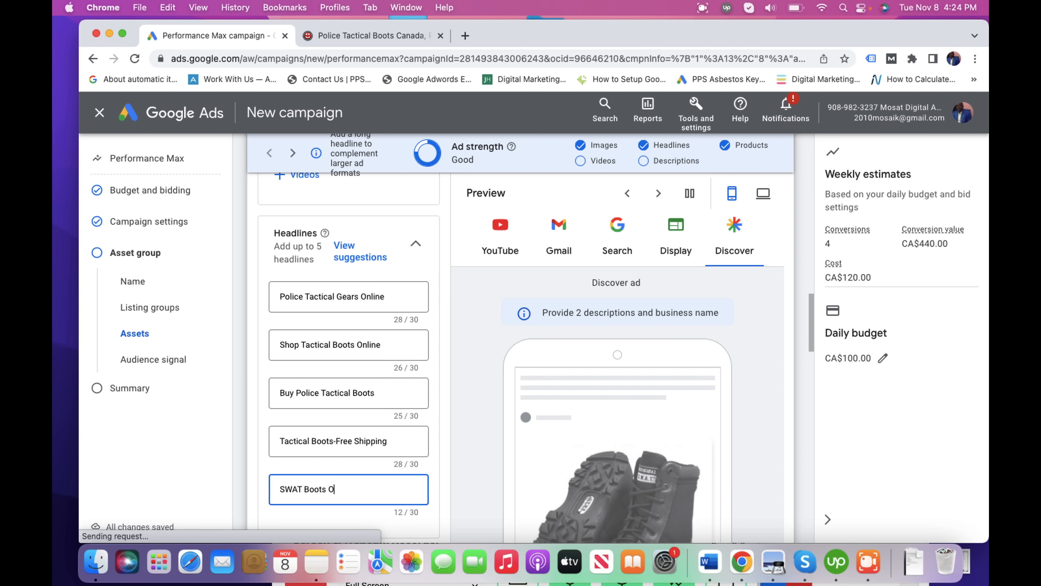
Step: Extend the start of the fifth headline to read "Buy Original SWAT Boots Online", correcting the spelling of "Original"
key(Left)
key(Left)
key(Left)
key(Left)
key(Left)
key(Left)
key(Left)
key(Left)
key(Left)
key(Left)
key(Left)
key(Left)
key(Left)
key(Left)
key(Left)
key(Left)
key(Left)
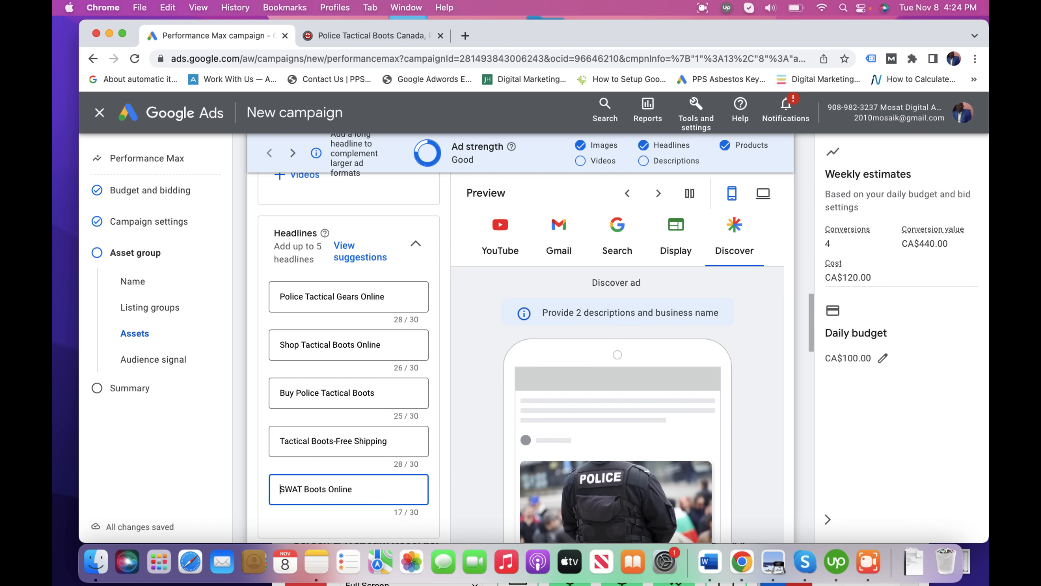
text(Orig)
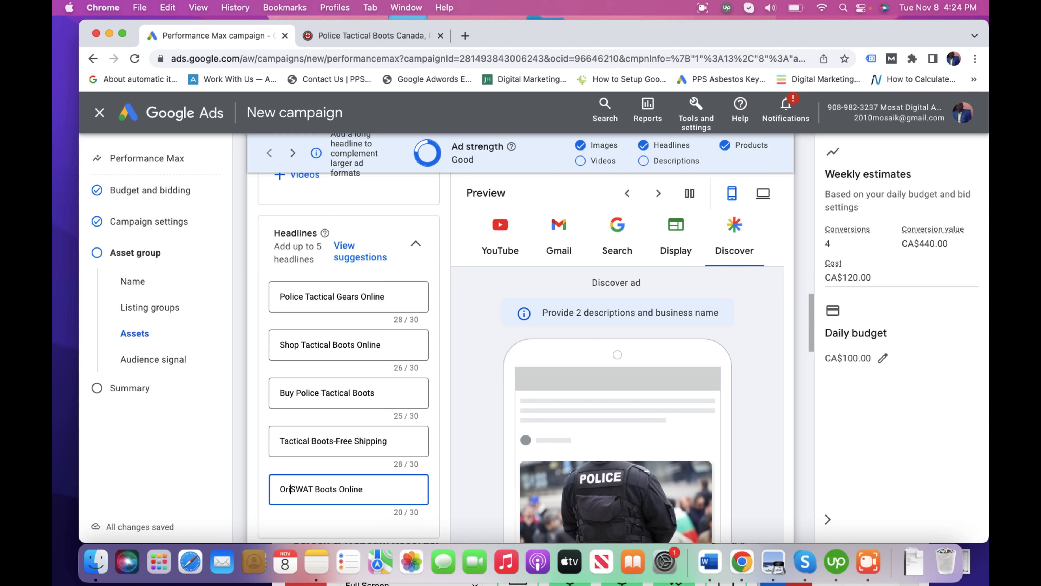
text(ninal)
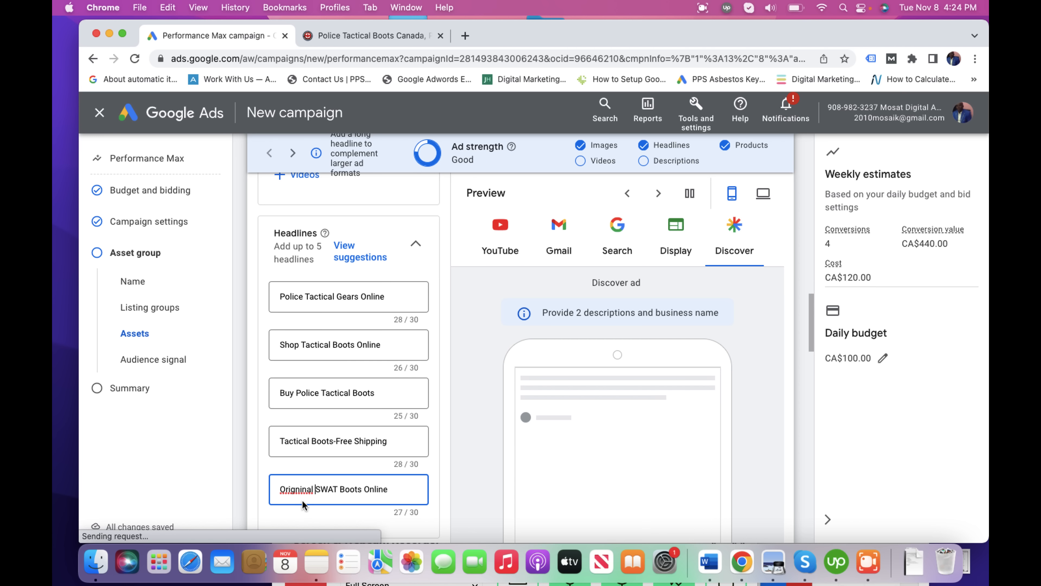
right_click(303, 490)
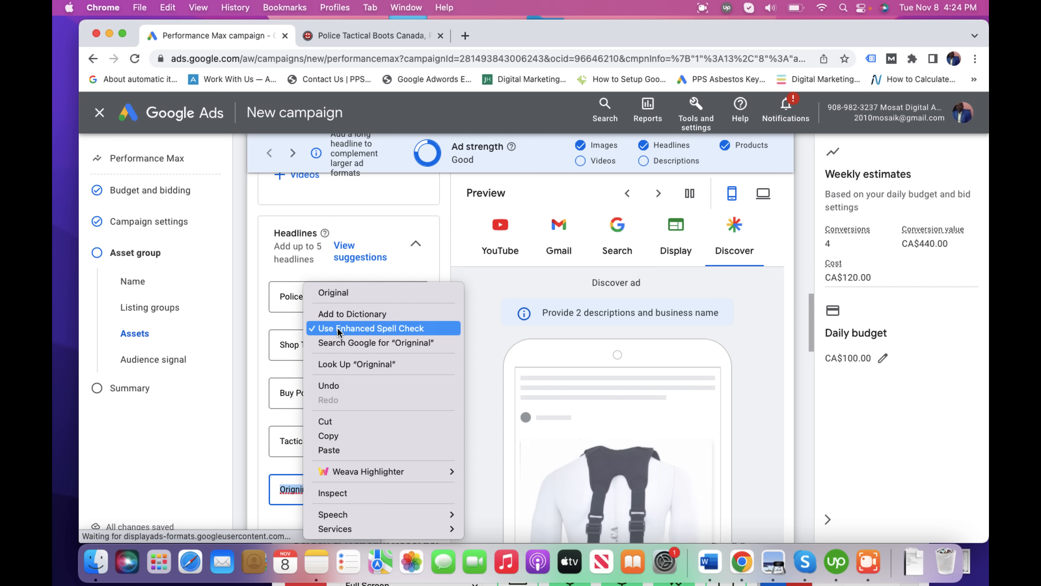
click(347, 293)
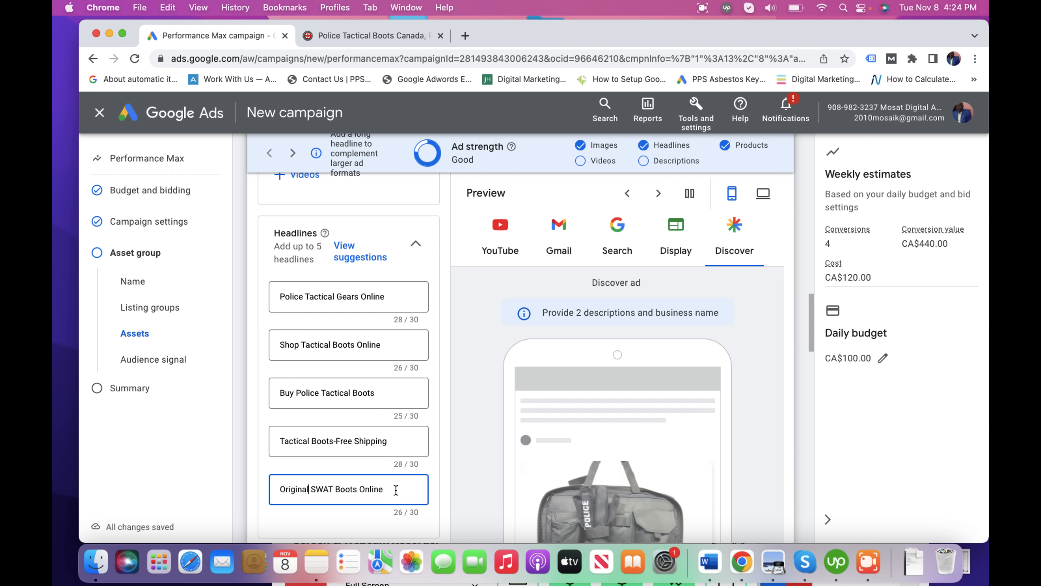
click(282, 492)
text(Buy)
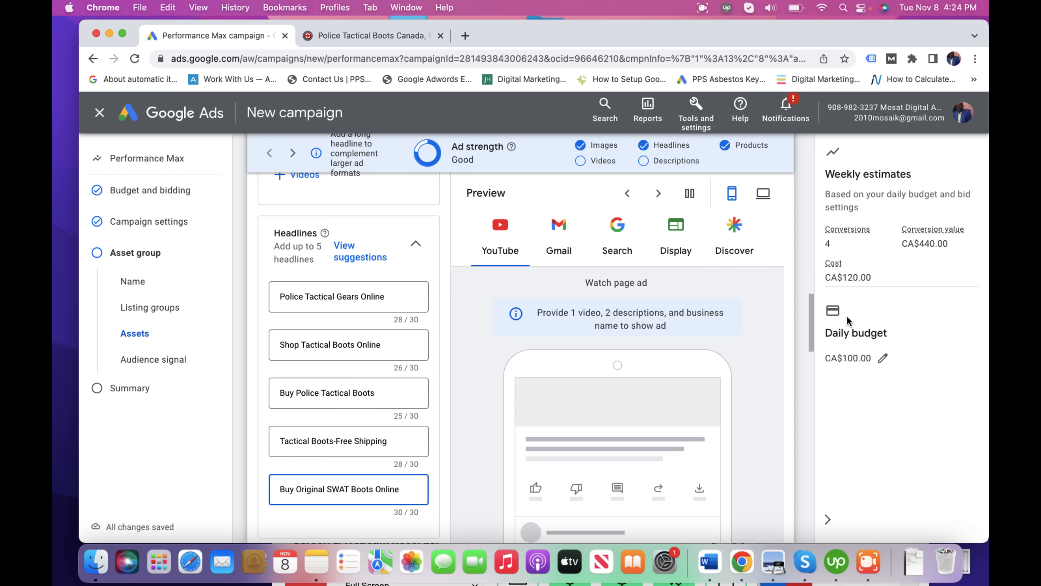
Step: Look at the 911gear.ca tactical police boots page and return to the campaign's asset group
drag(810, 335, 811, 360)
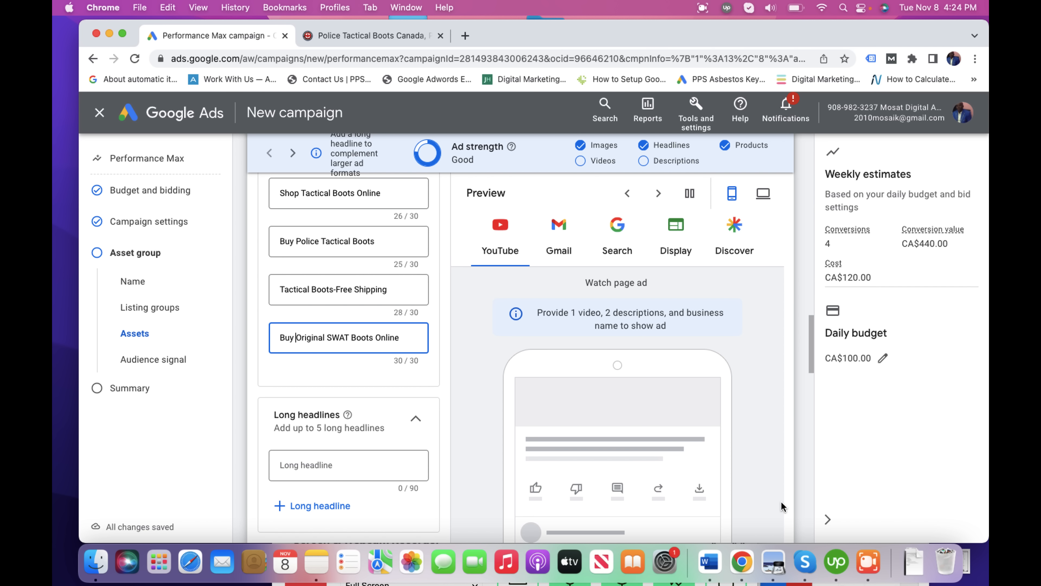
click(869, 562)
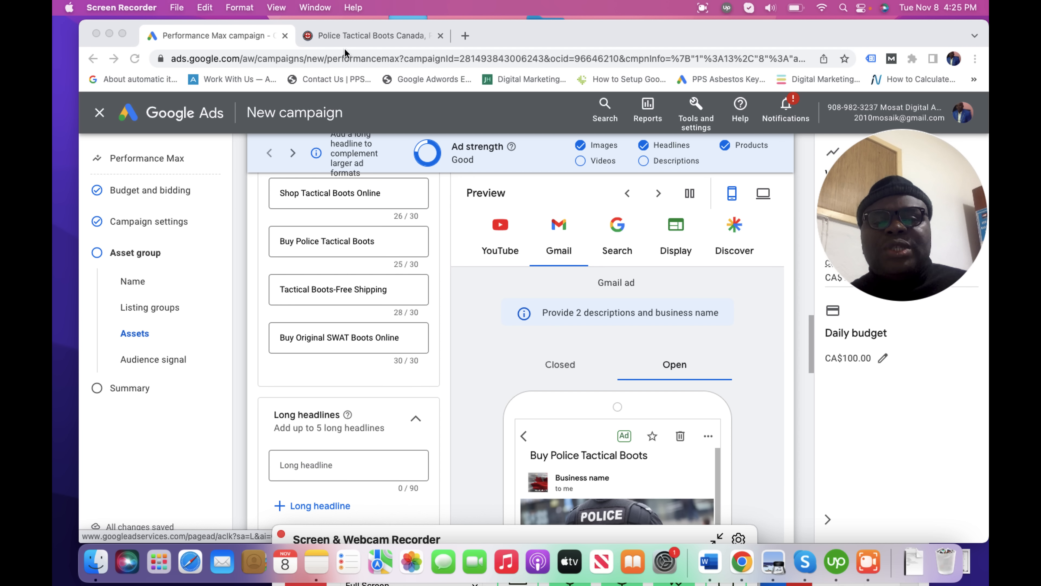
click(367, 37)
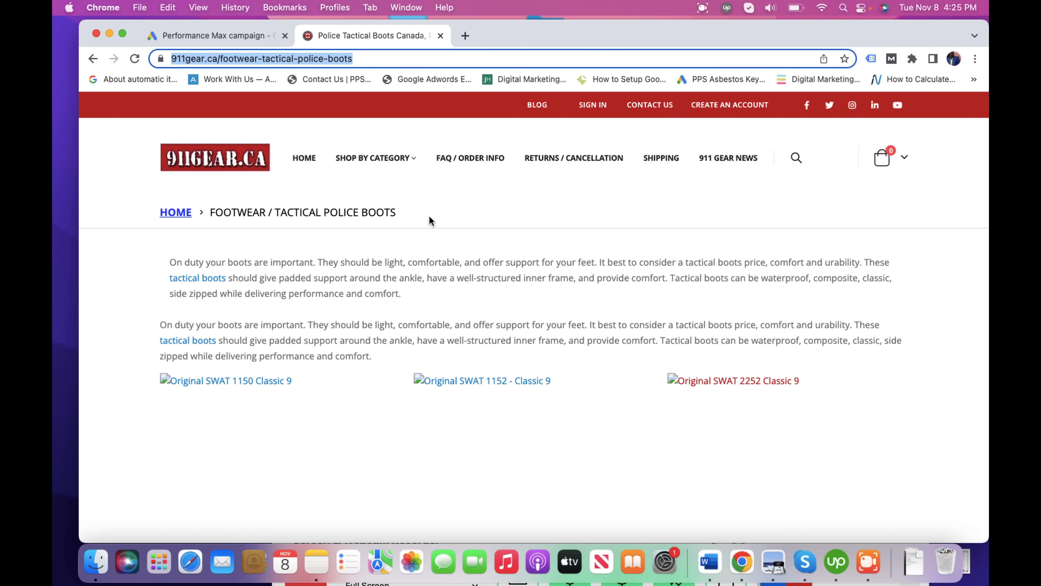
click(226, 42)
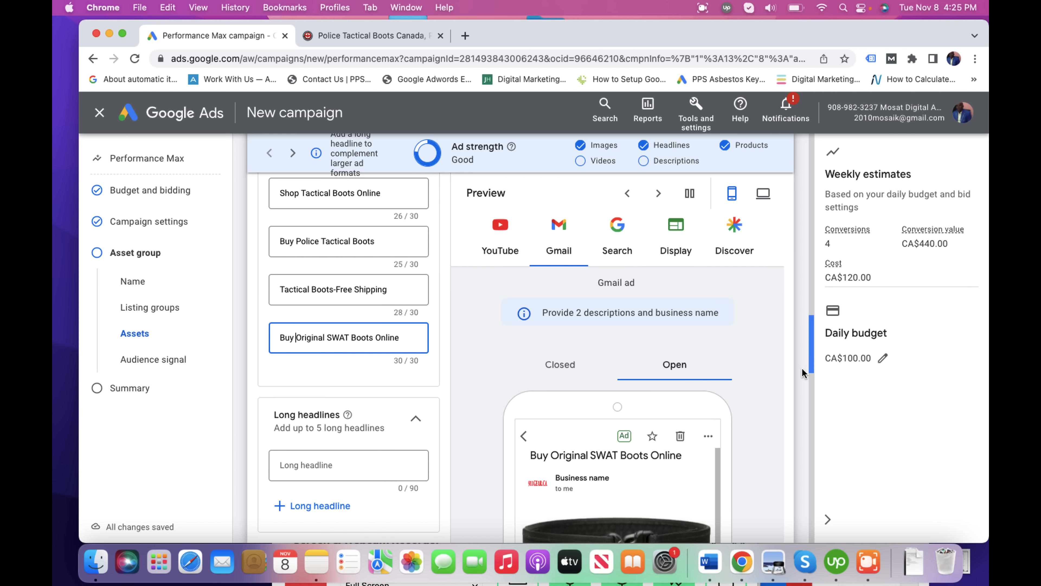
click(868, 570)
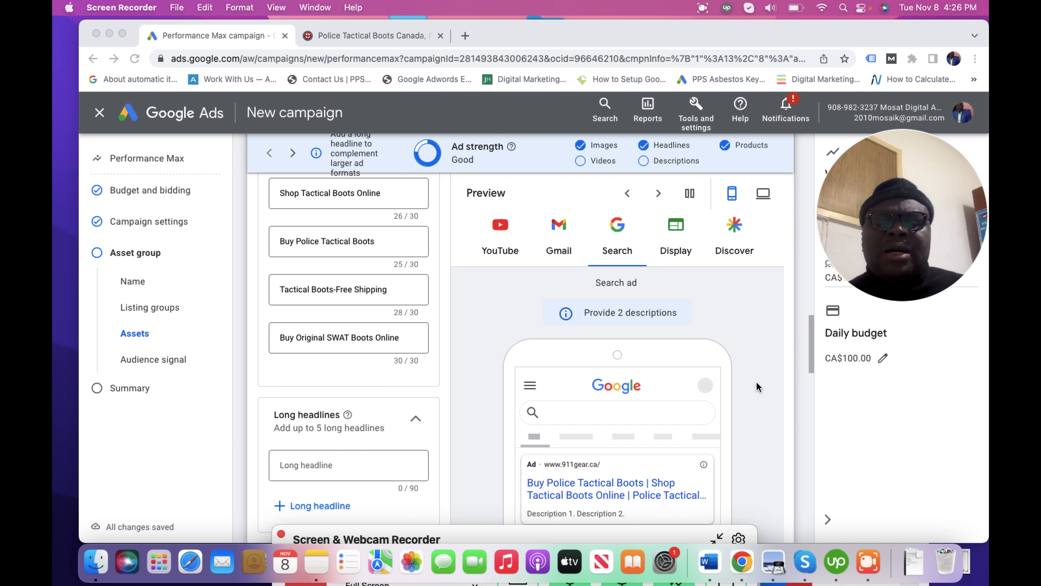
click(812, 340)
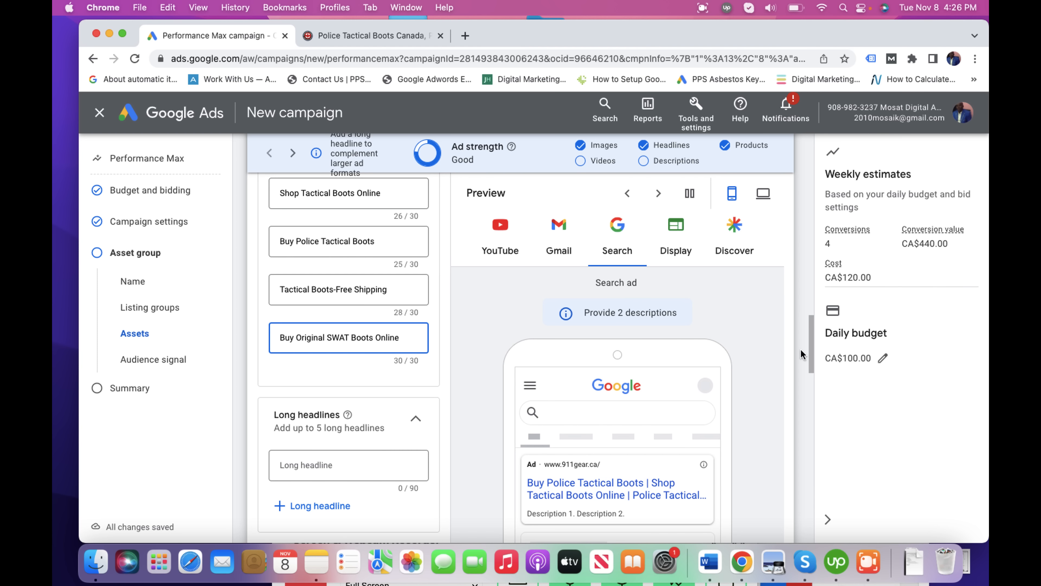
Step: Copy the fifth headline into the first long headline and insert a comma after "Buy"
click(810, 349)
drag(810, 349, 809, 353)
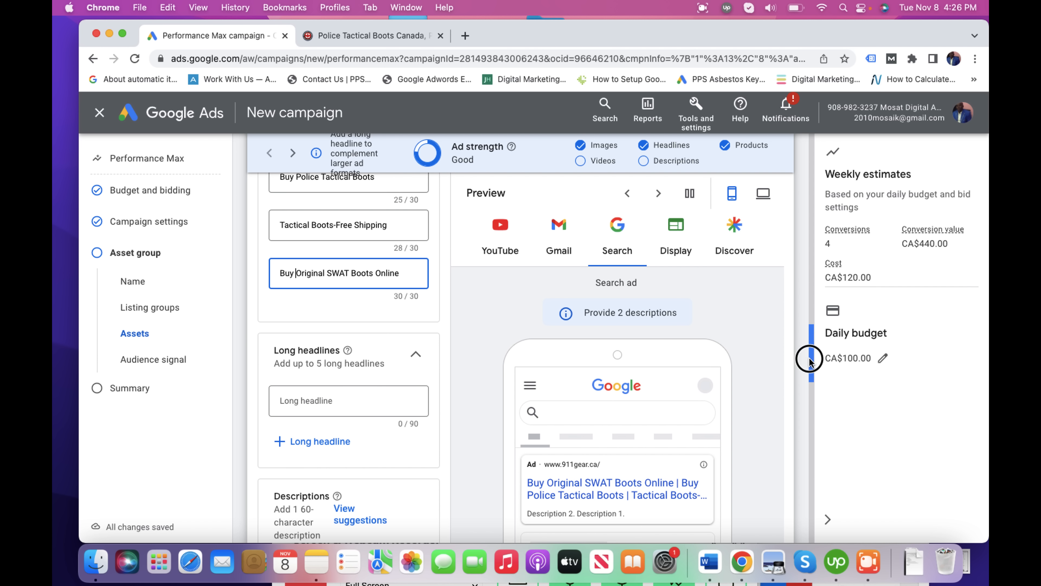
drag(402, 272, 249, 274)
key(super+c)
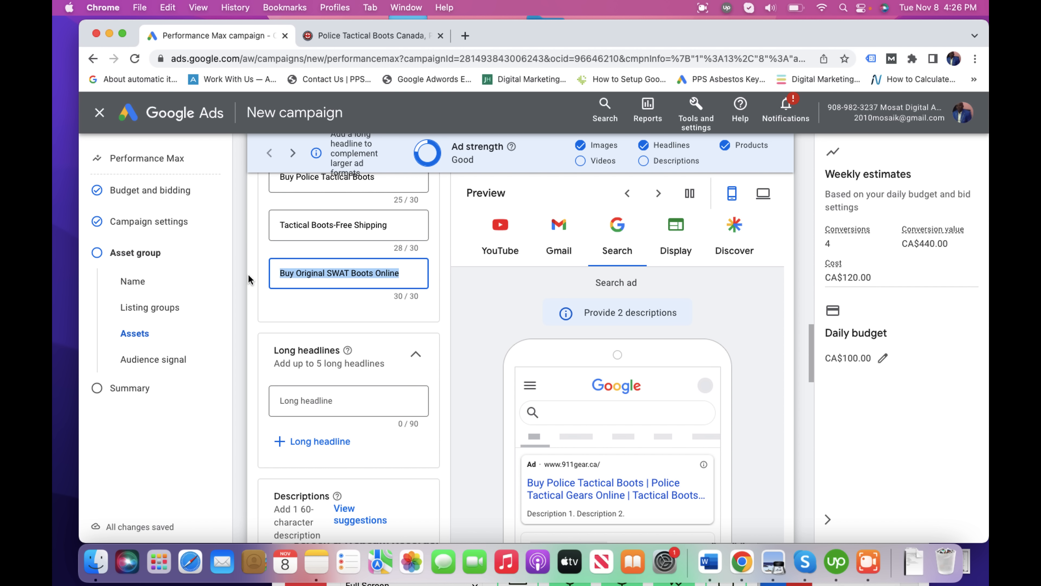
click(293, 397)
key(super+v)
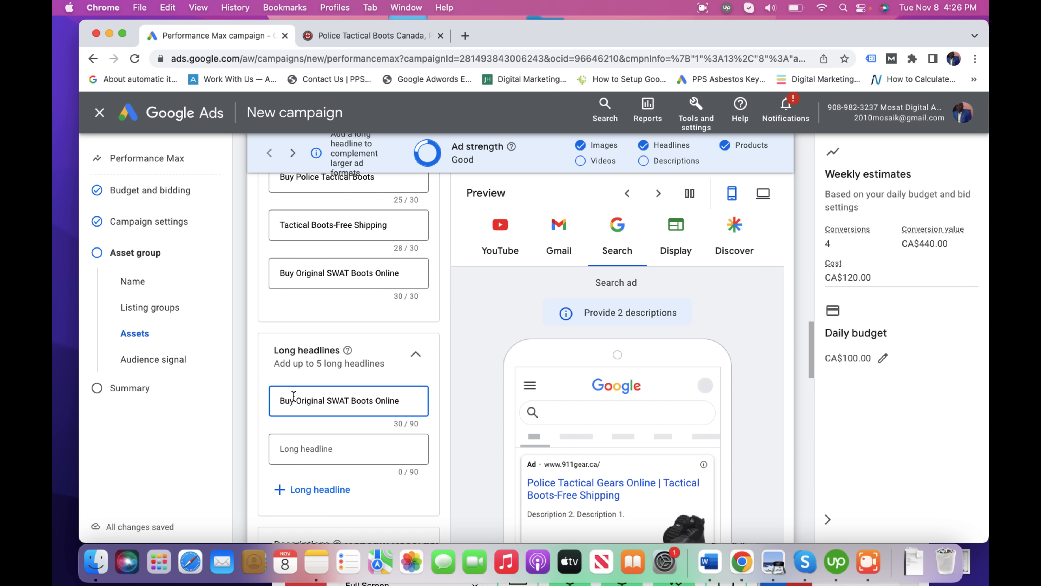
click(293, 396)
text(,)
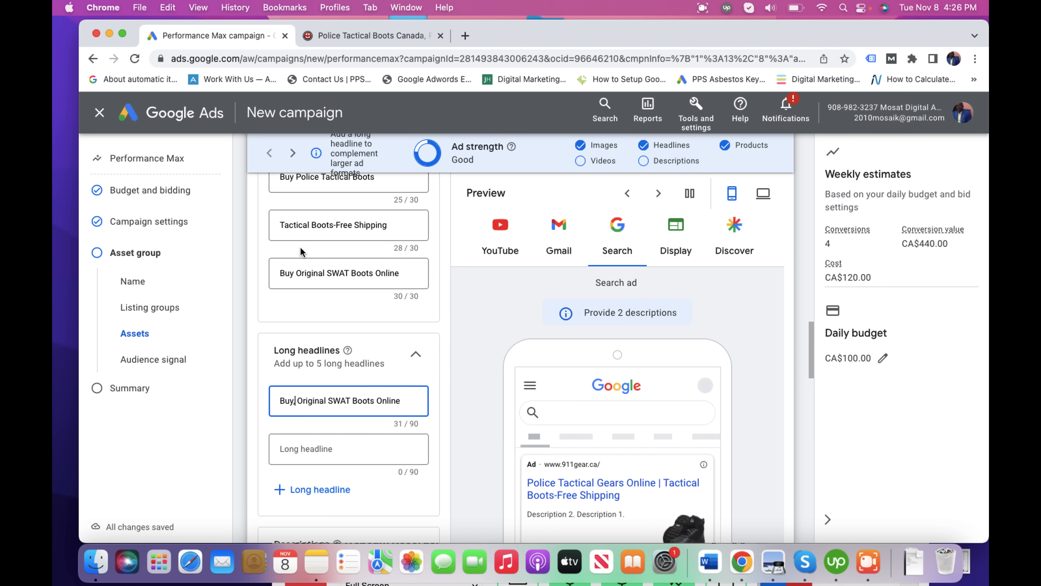
Step: Append a comma and a copy of the fourth headline, "Tactical Boots-Free Shipping", to the first long headline
drag(393, 225, 265, 224)
key(super+c)
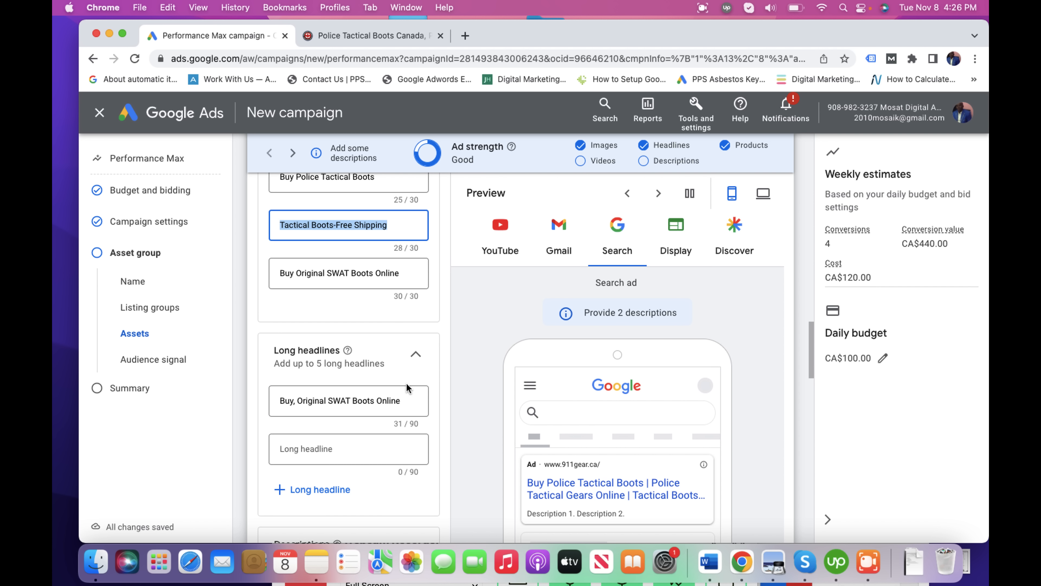
click(405, 405)
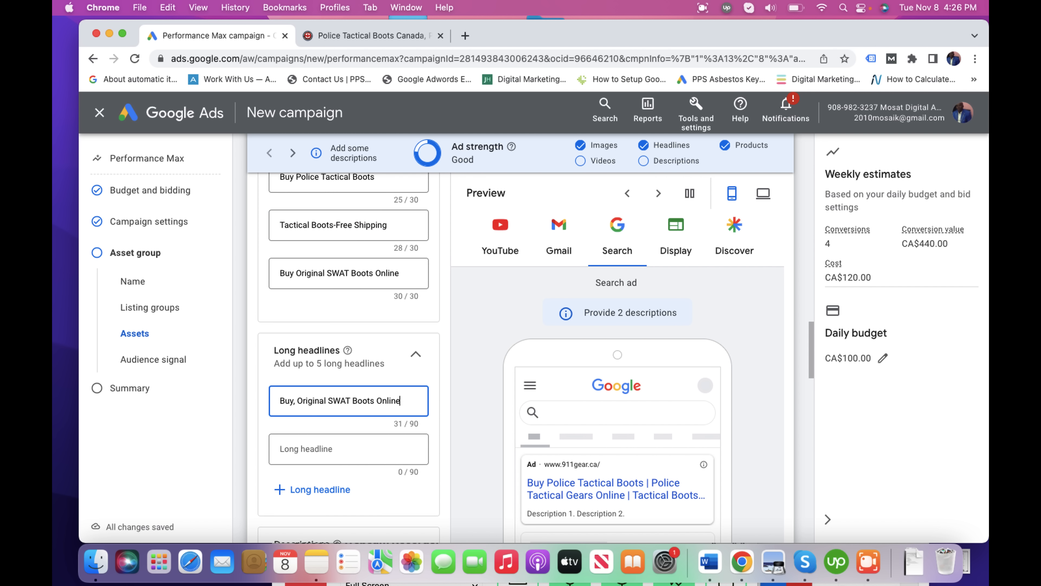
text(,)
key(super+v)
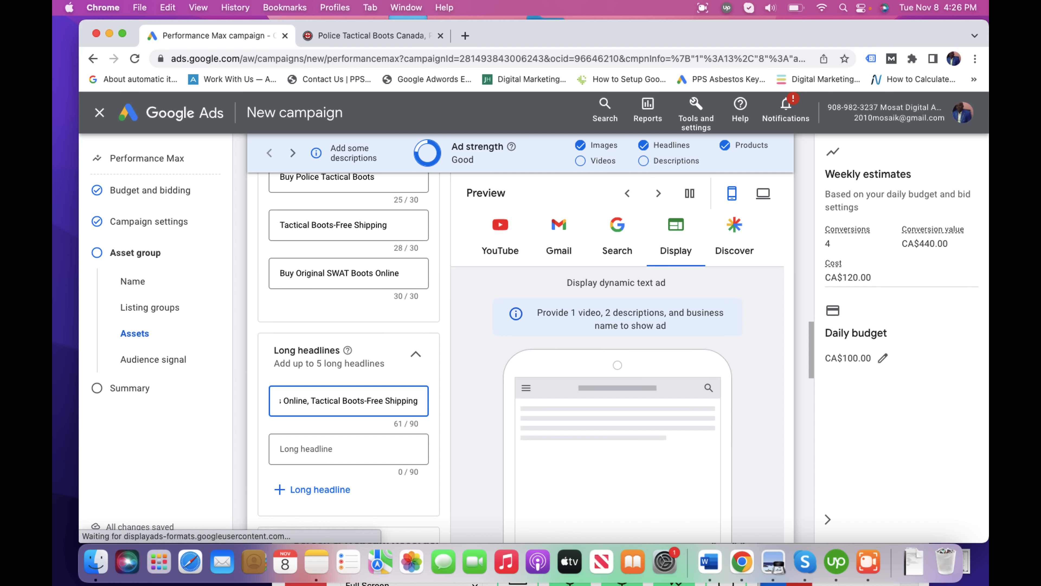
Step: End the first long headline with ". Shop Now"
text(. S)
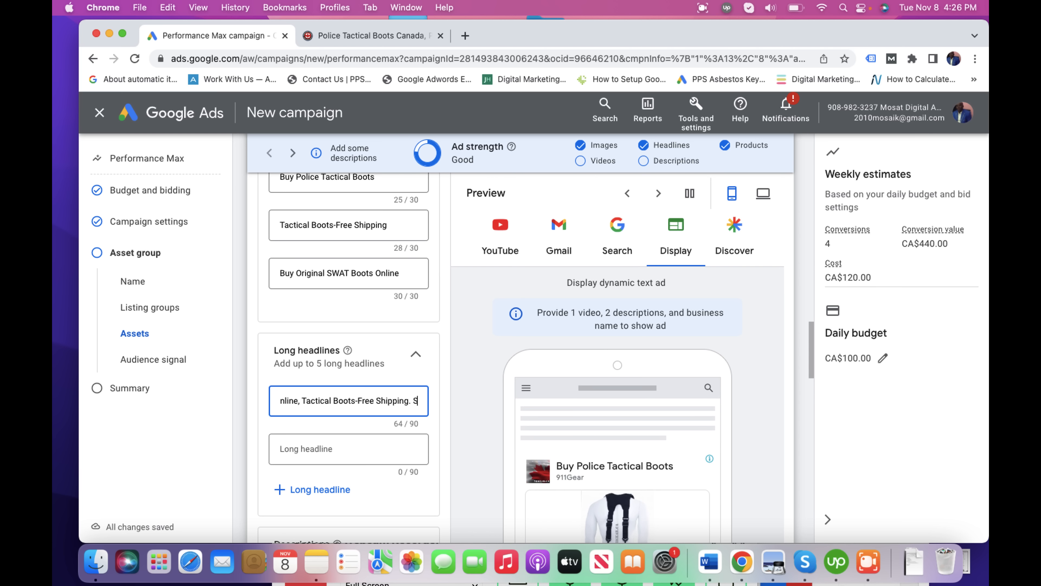
text(hop)
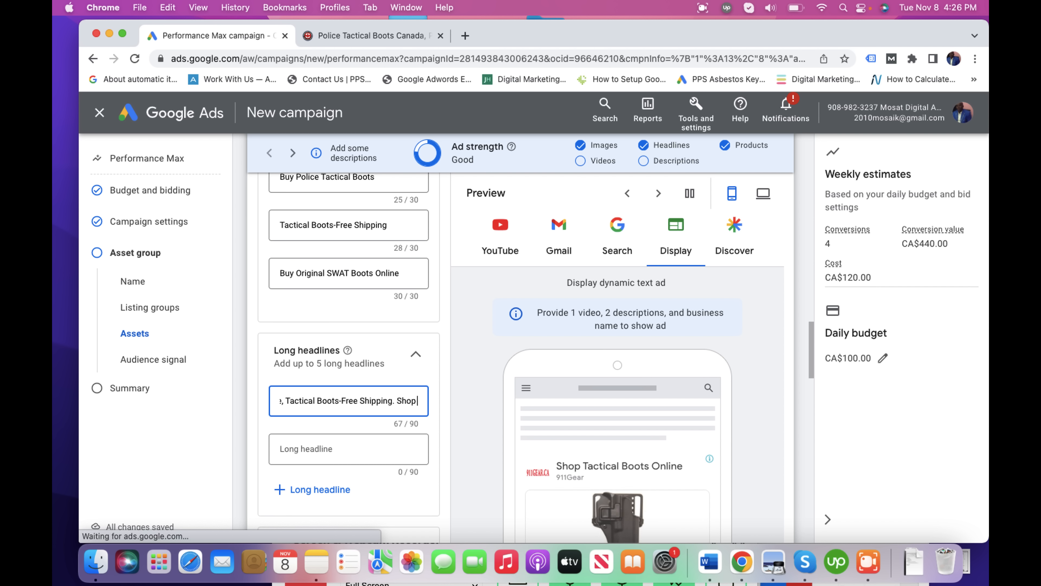
text( Now)
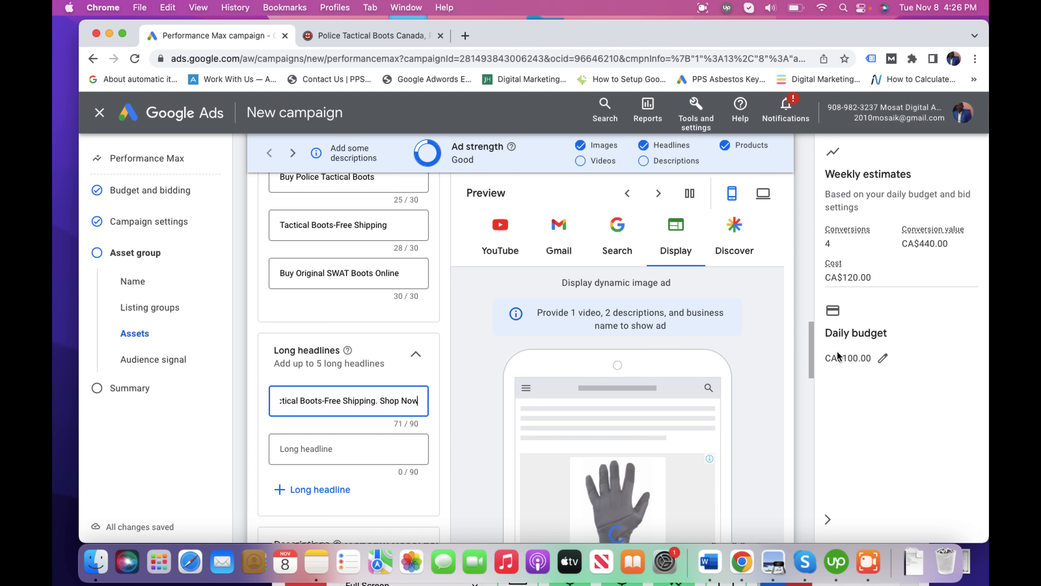
Step: Start the second long headline with "Original SWAT Boots From 911gear Online Store"
mouse_move(813, 359)
mouse_down()
mouse_move(812, 383)
mouse_move(812, 365)
mouse_up()
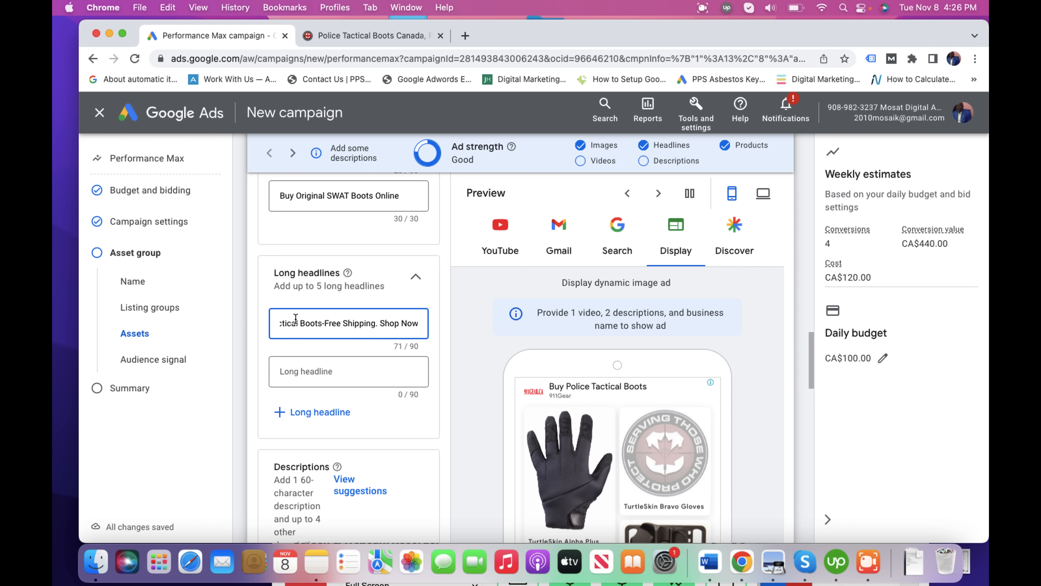
click(303, 375)
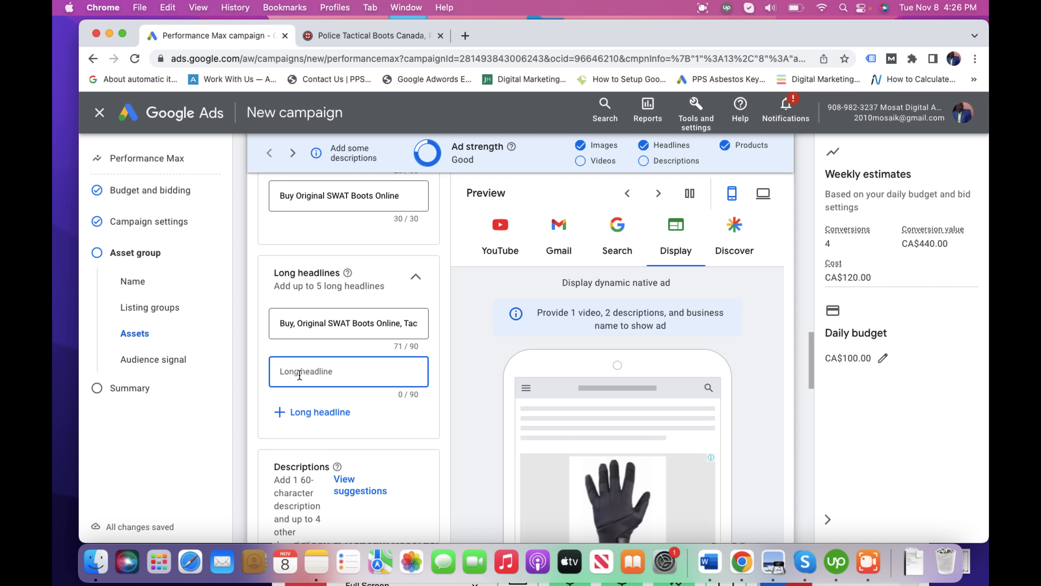
text(origin)
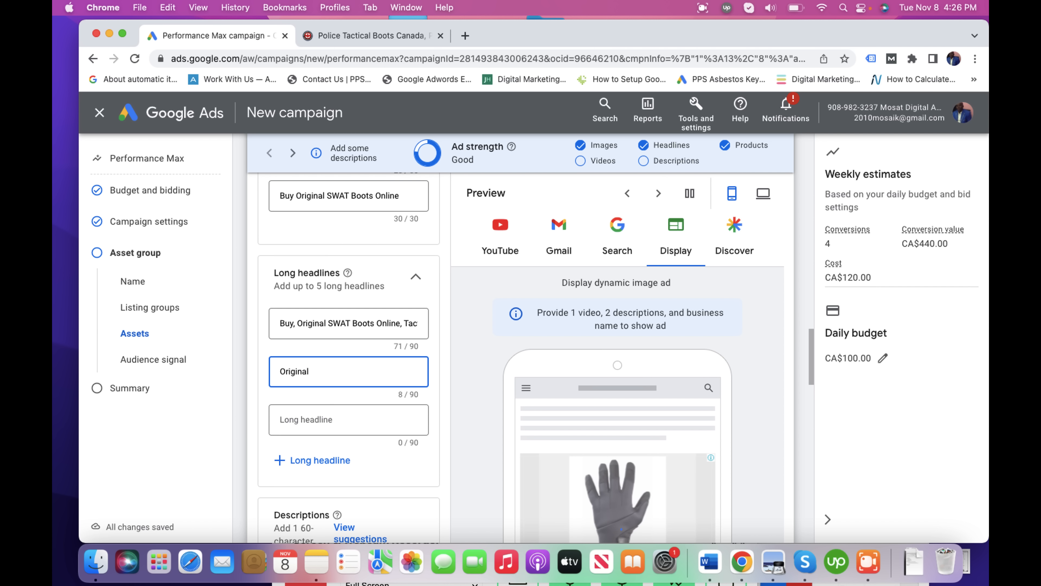
text(al SWAT Boots From 911gear Onlin)
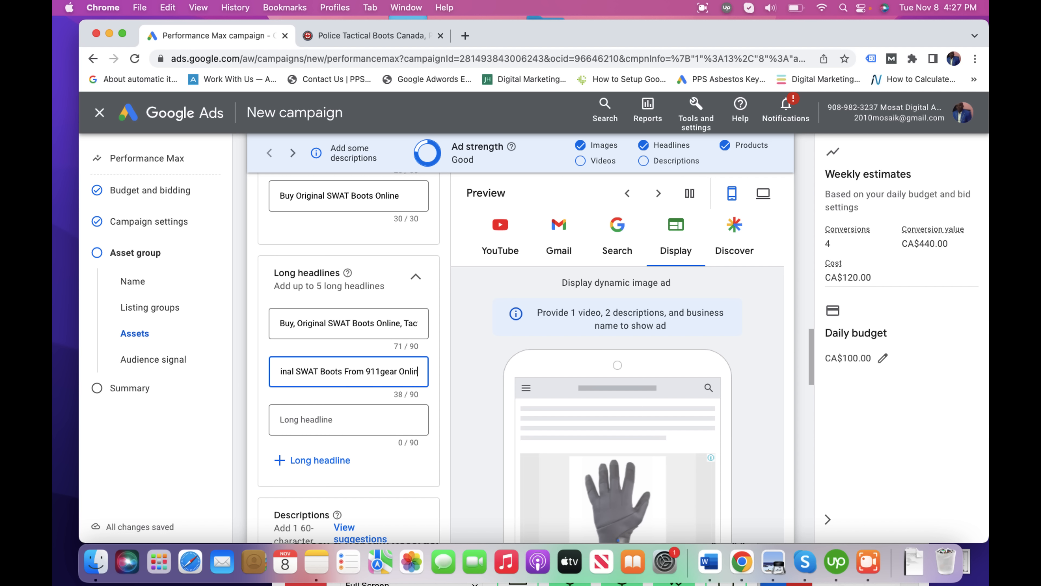
text(e St)
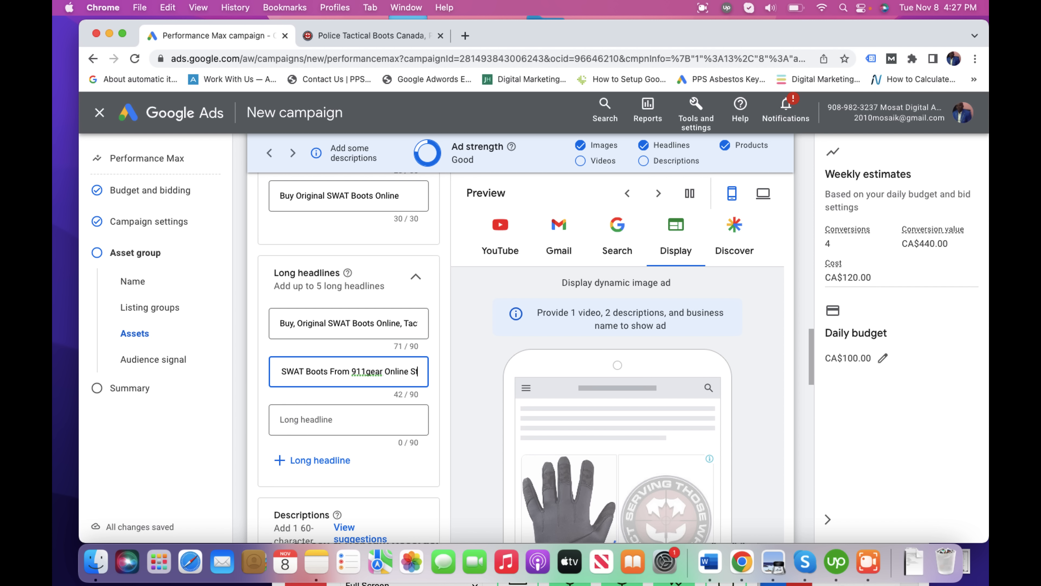
text(ore)
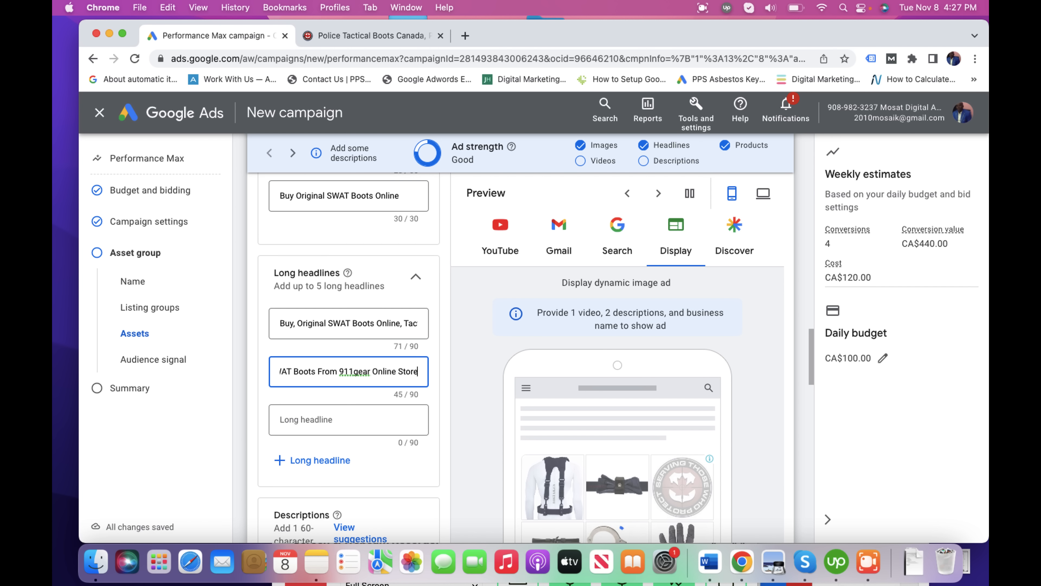
Step: Append ". Free Shipping" to the second long headline
key(BackSpace)
text(. Fr)
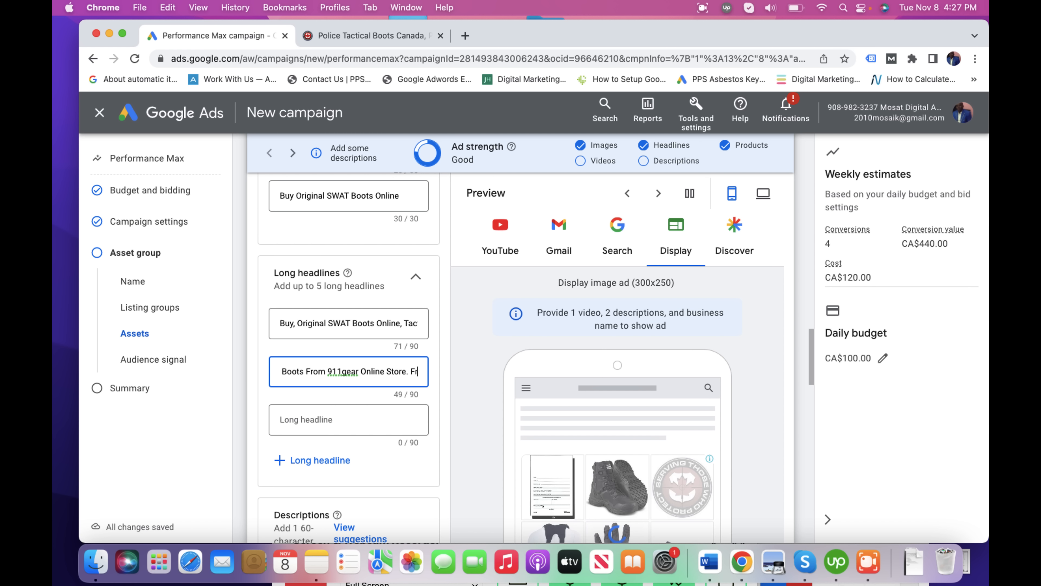
text(ee )
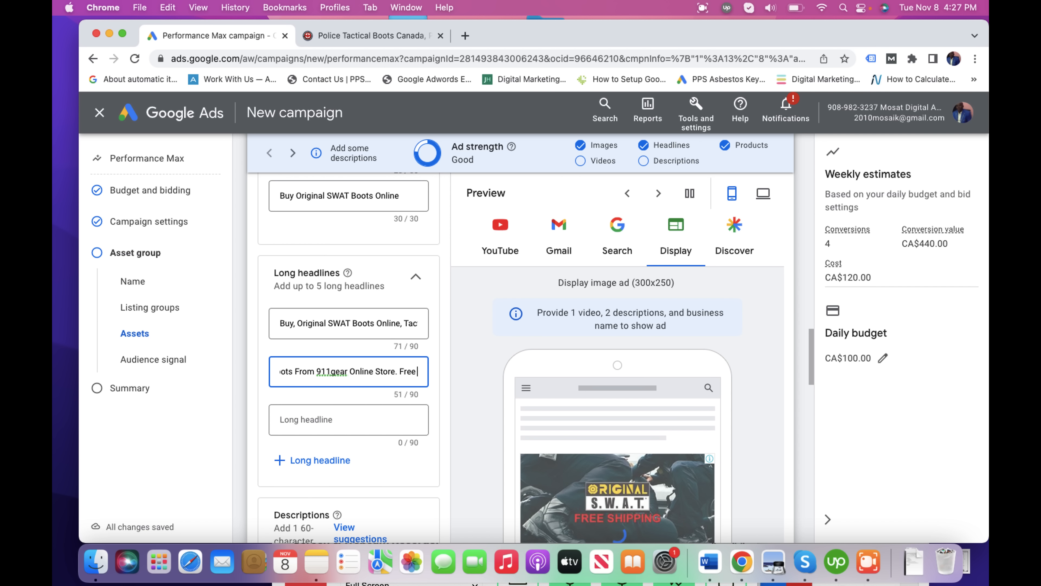
text(Shipp)
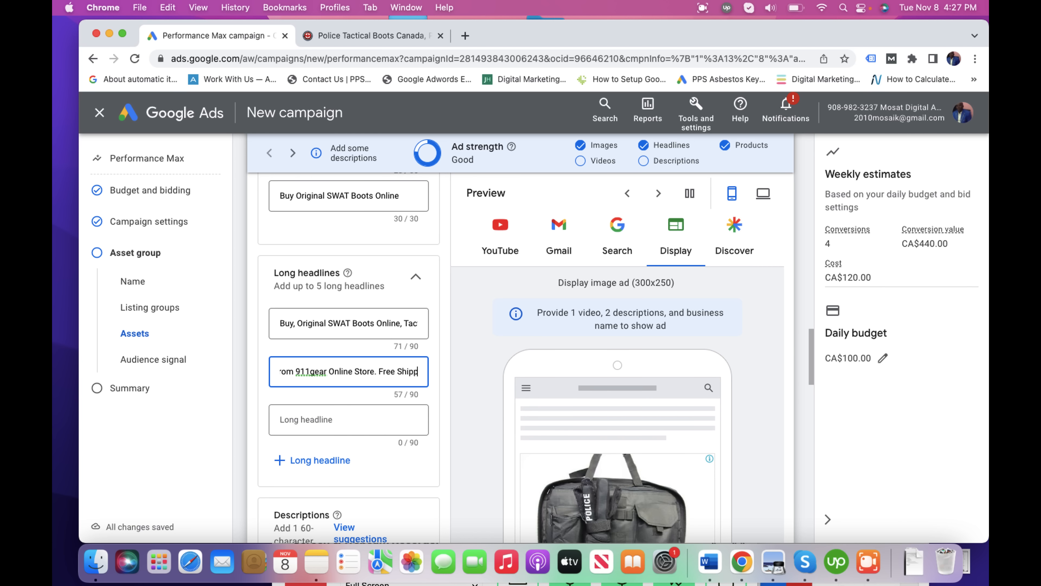
text(ing)
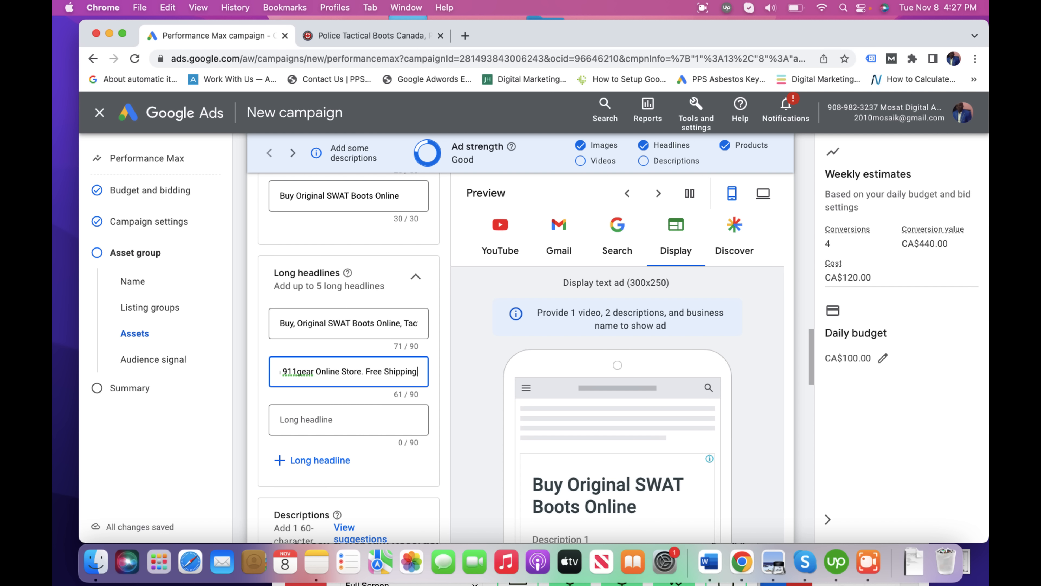
Step: End the second long headline with ", Hassle Free Return"
text(, Hass)
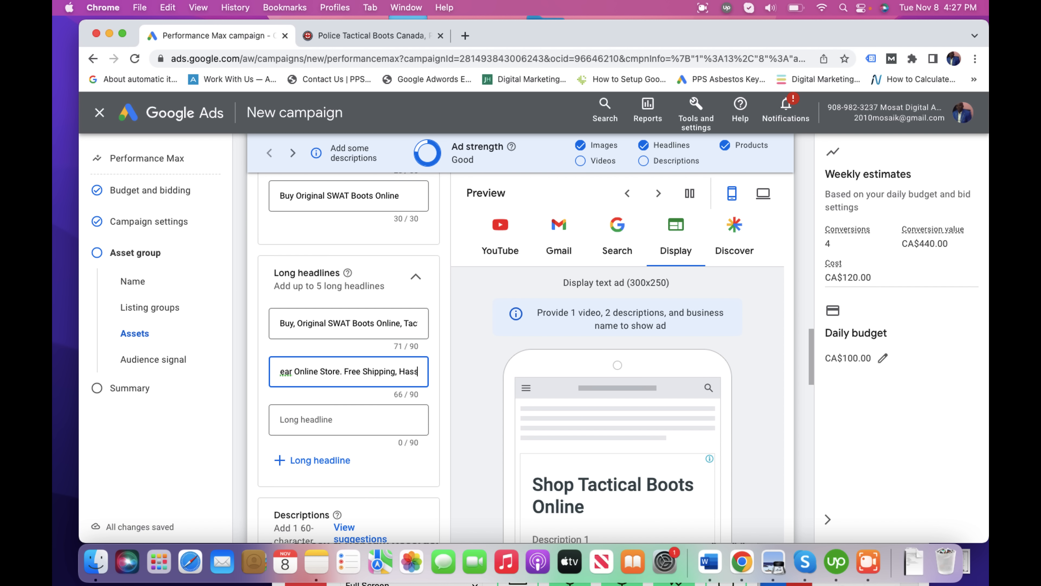
text(le F)
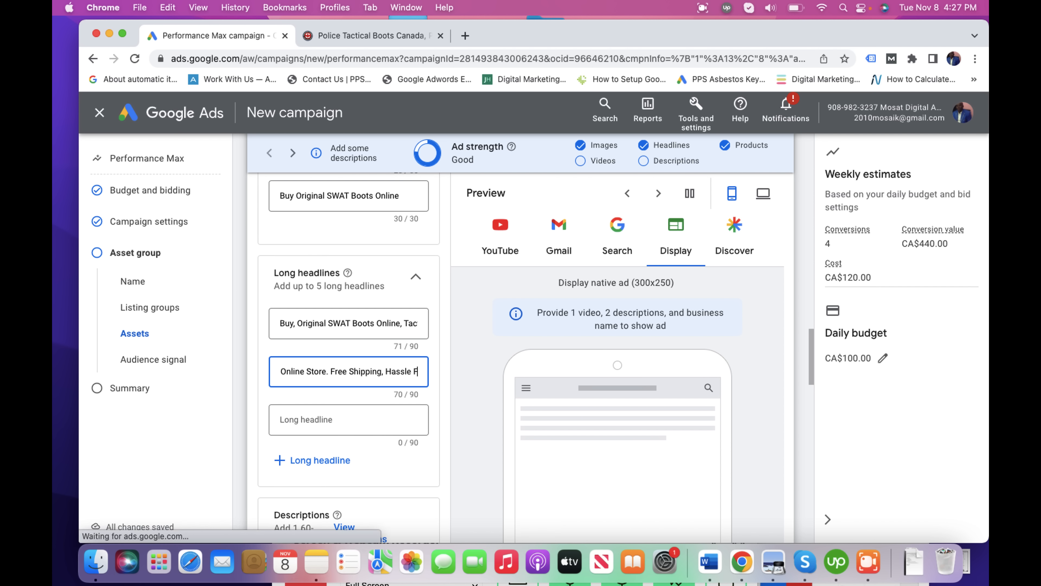
text(ree)
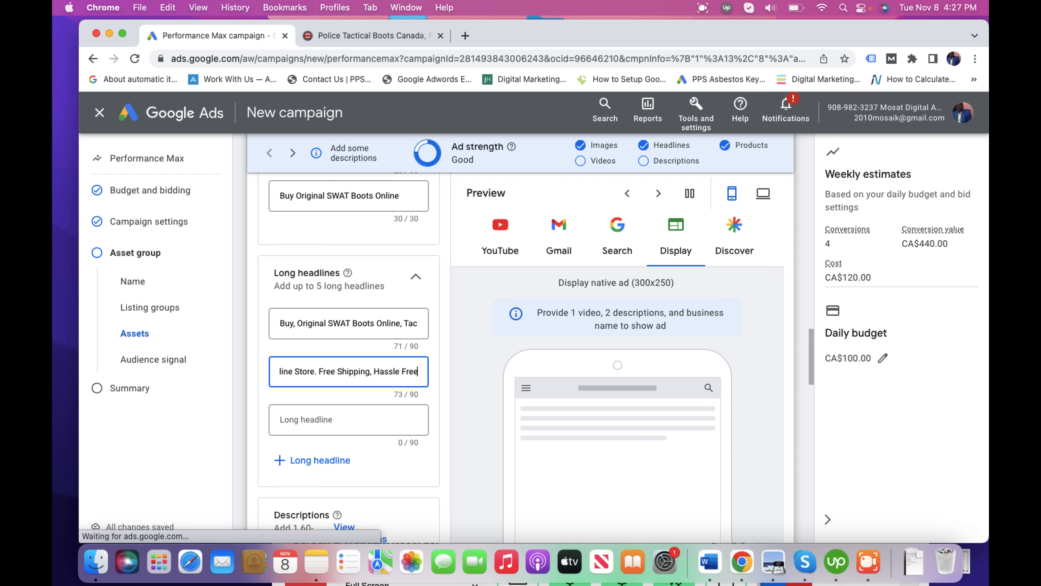
key(BackSpace)
key(BackSpace)
key(BackSpace)
key(BackSpace)
key(BackSpace)
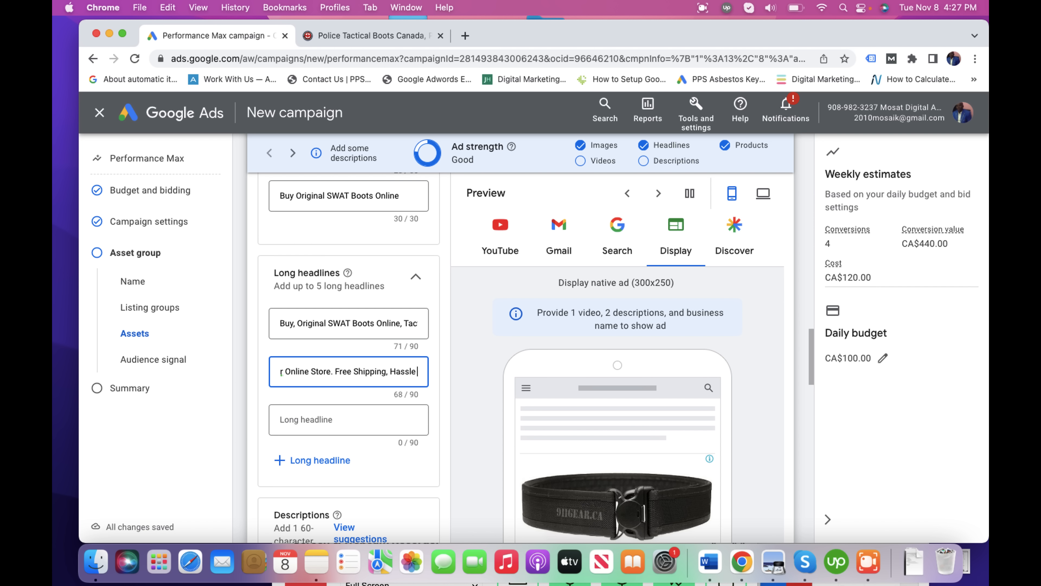
text(Ret)
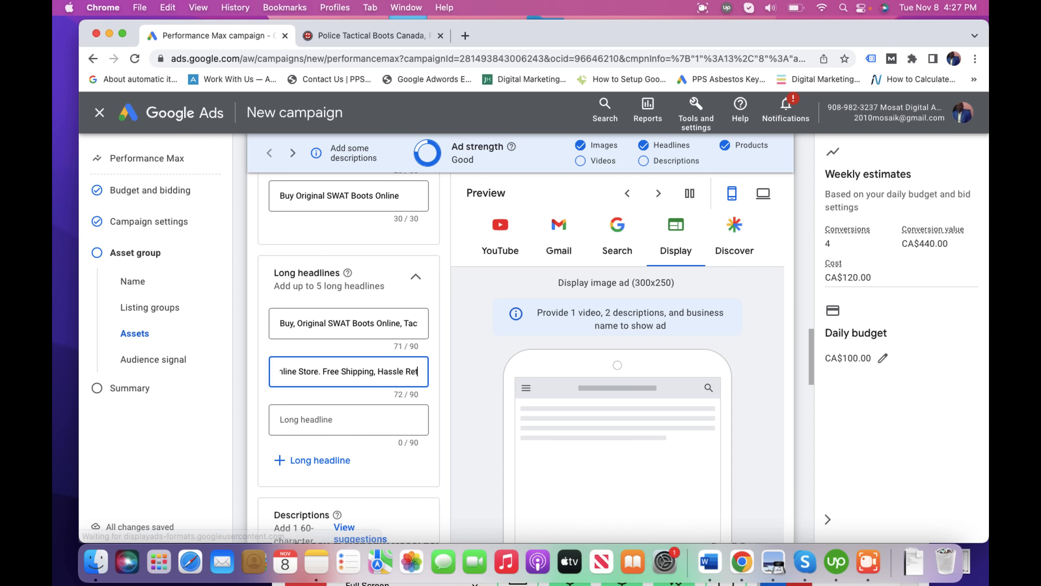
text(urn)
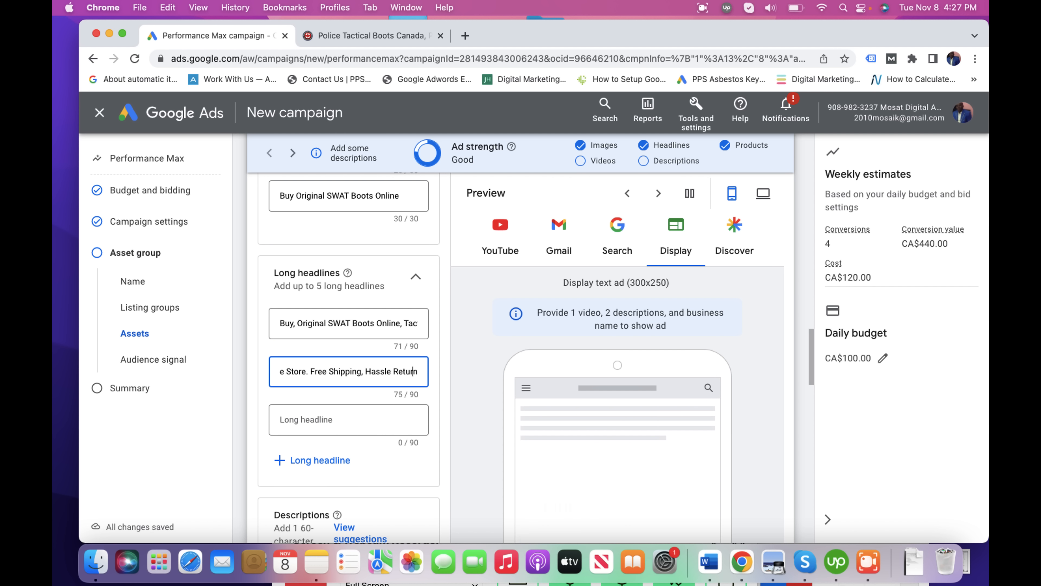
text(Free)
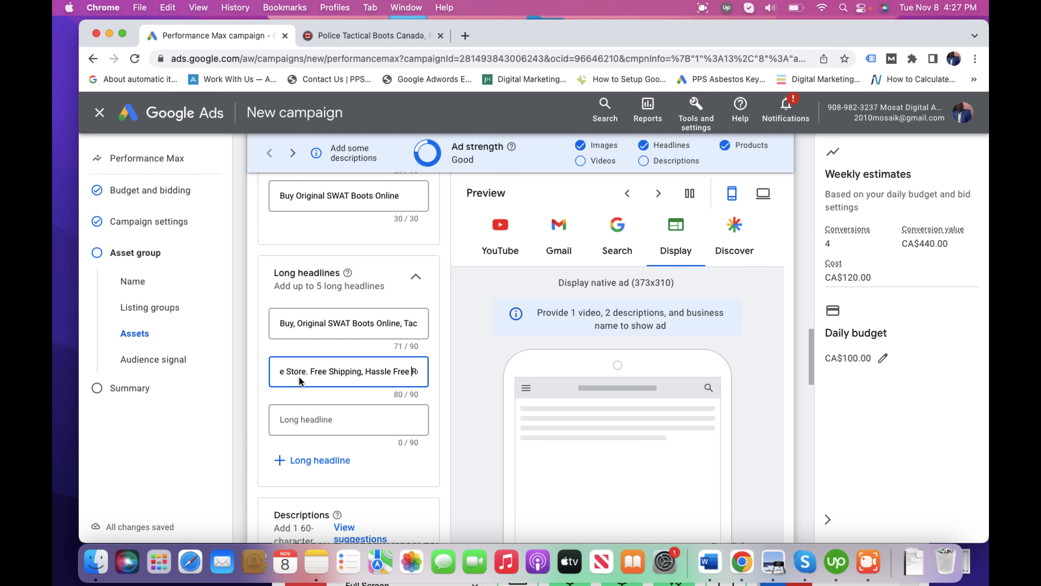
Step: Begin the third long headline with "Buy Best"
click(297, 418)
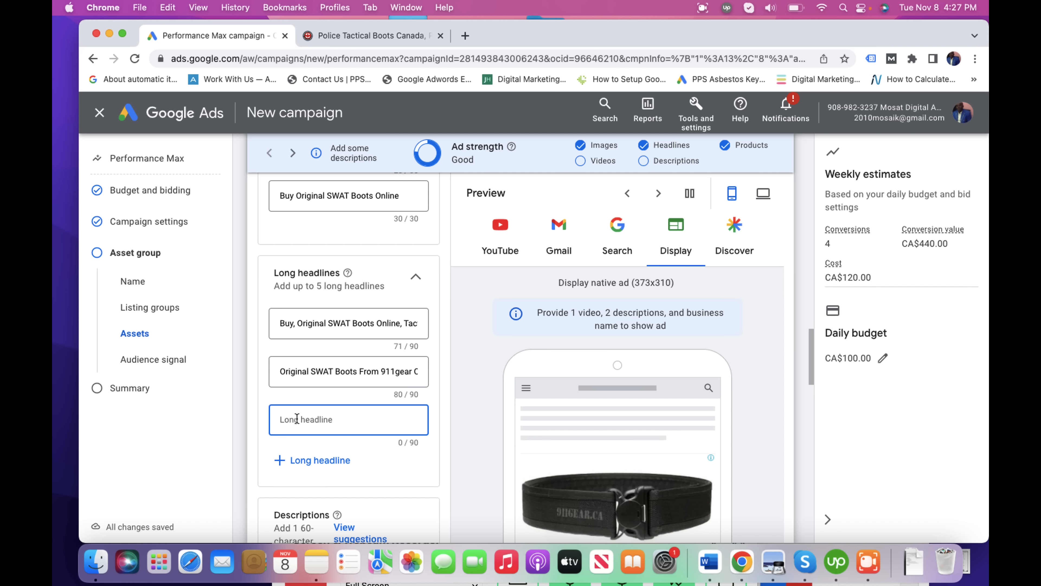
text(Buy B)
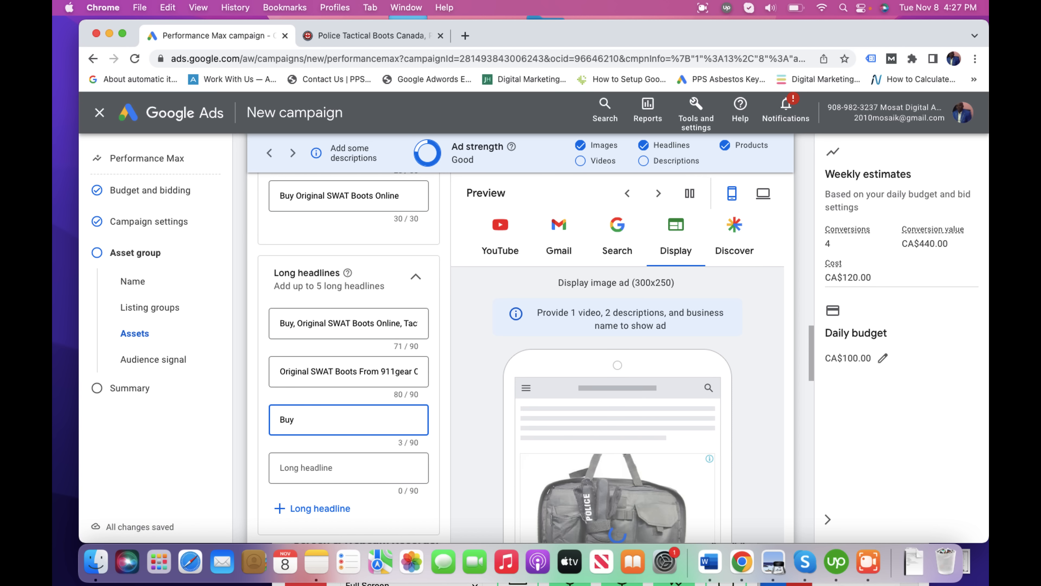
text(est)
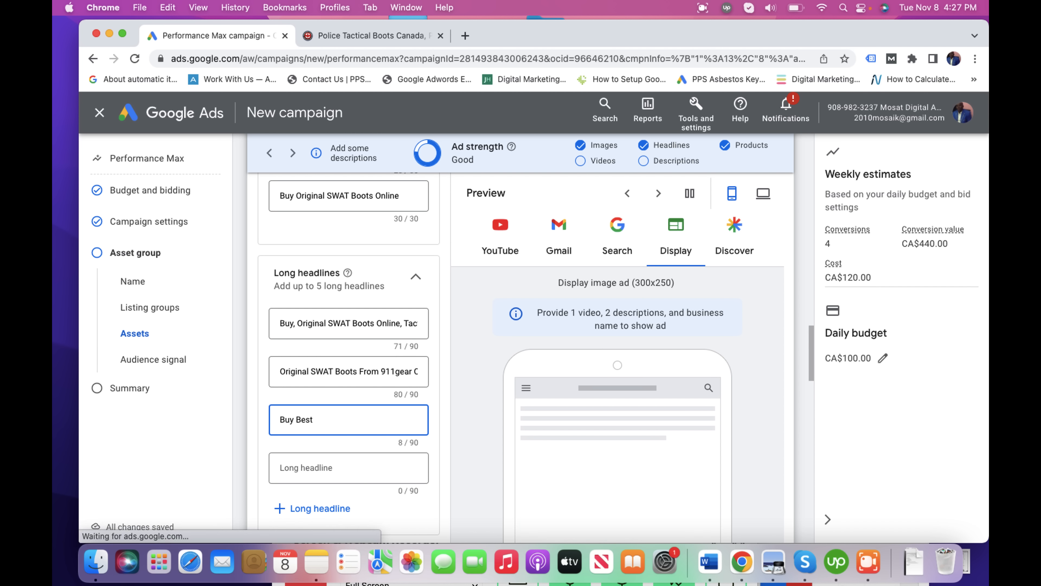
text( A)
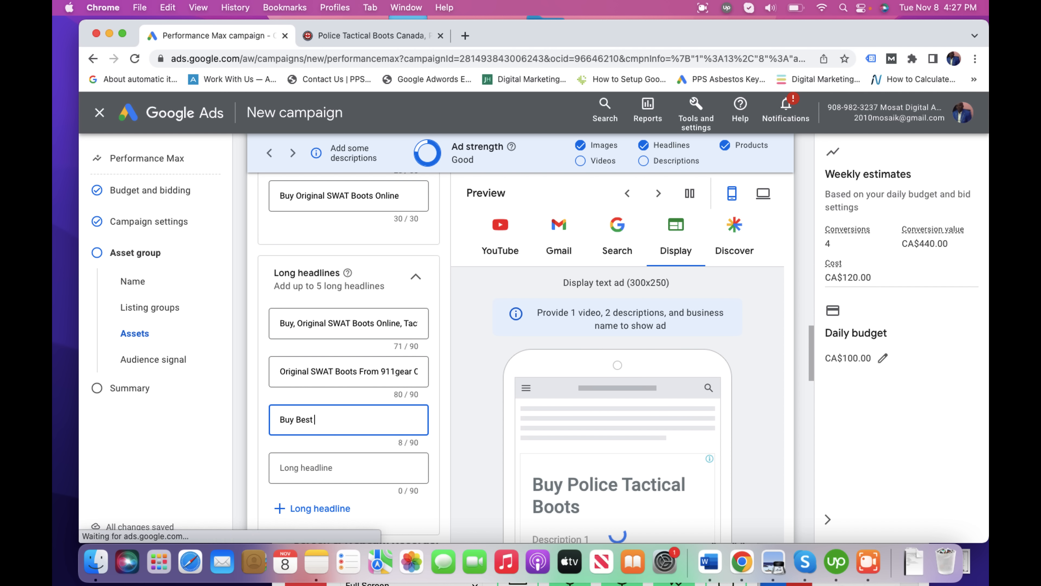
text(nd O)
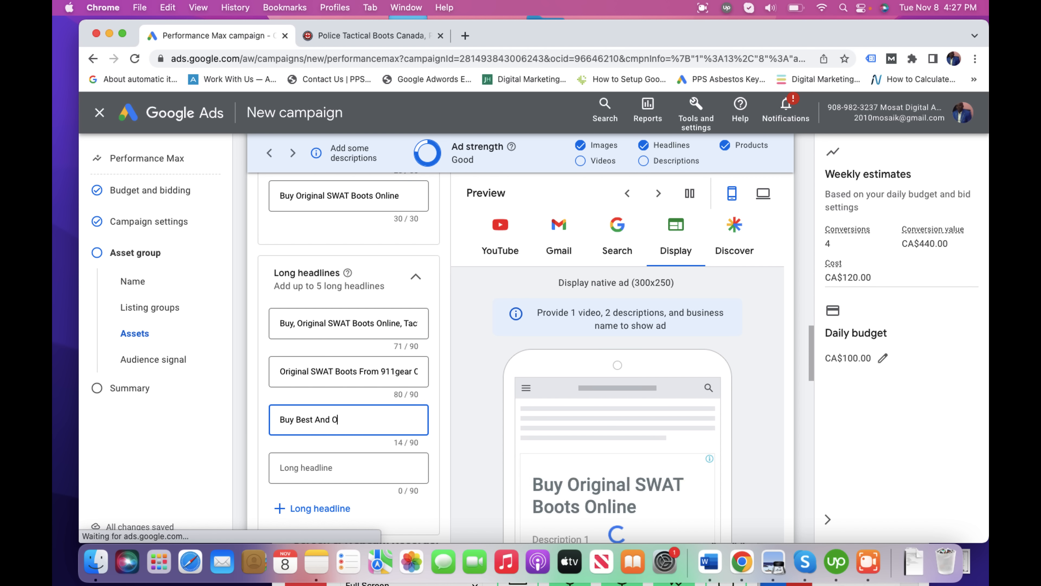
key(BackSpace)
key(BackSpace)
key(BackSpace)
key(BackSpace)
key(BackSpace)
key(BackSpace)
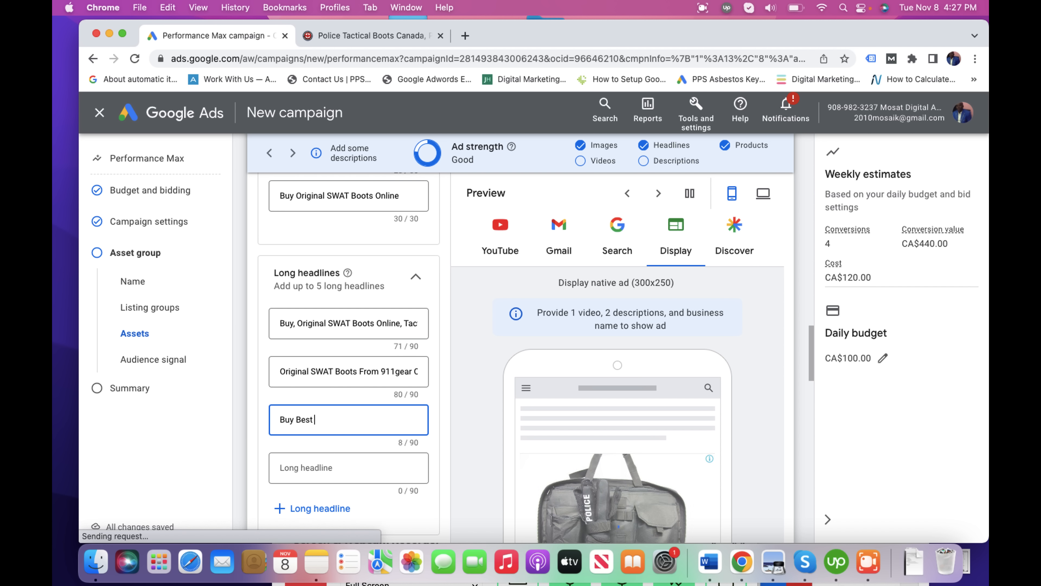
Step: Continue the third long headline with "Slection of Original And Water Resistant Tactical Boots Online. Shop Now"
text(S)
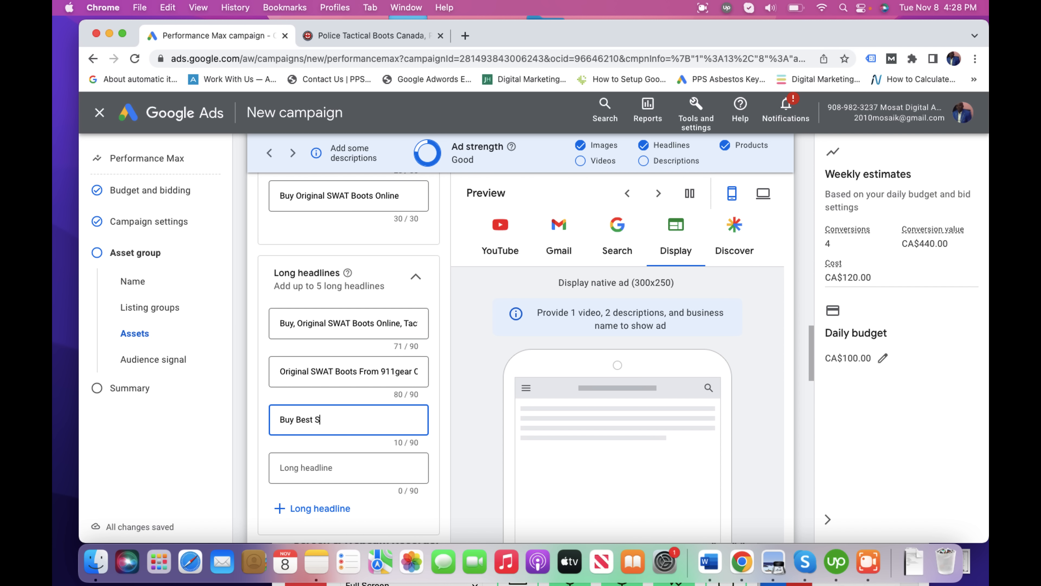
text(lection of)
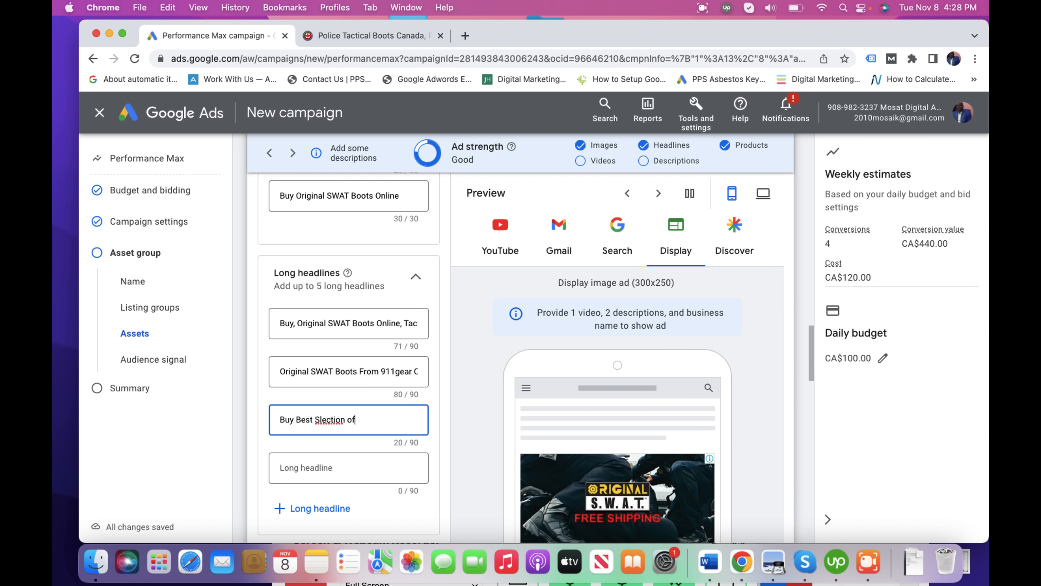
text( Original)
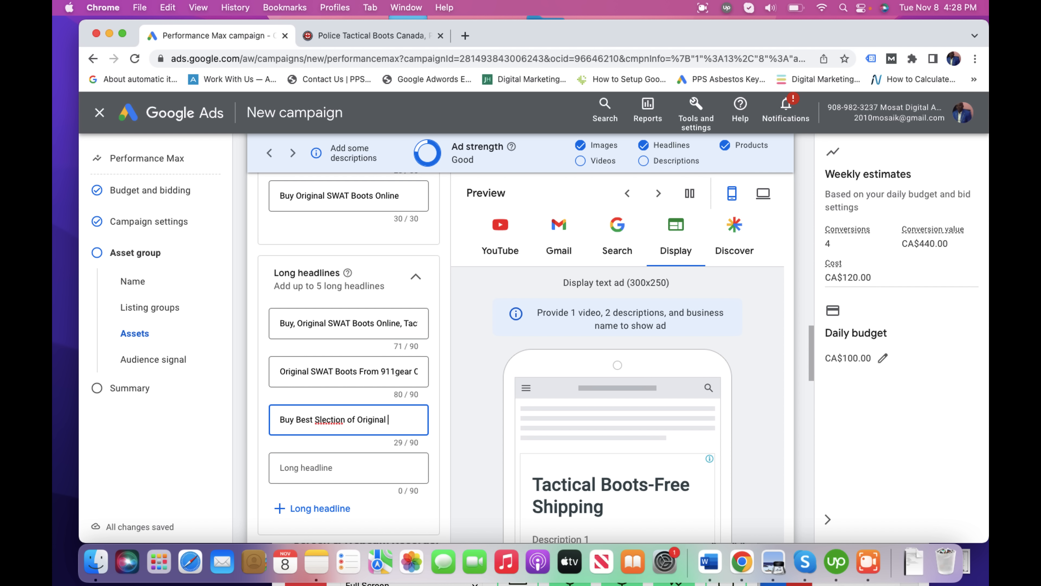
text( And)
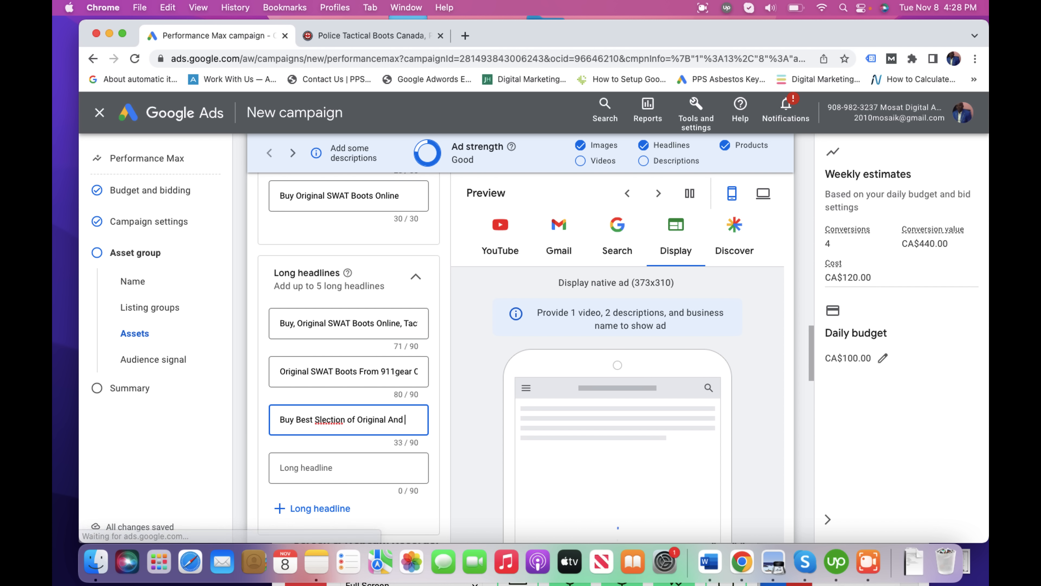
text( Water Resistant )
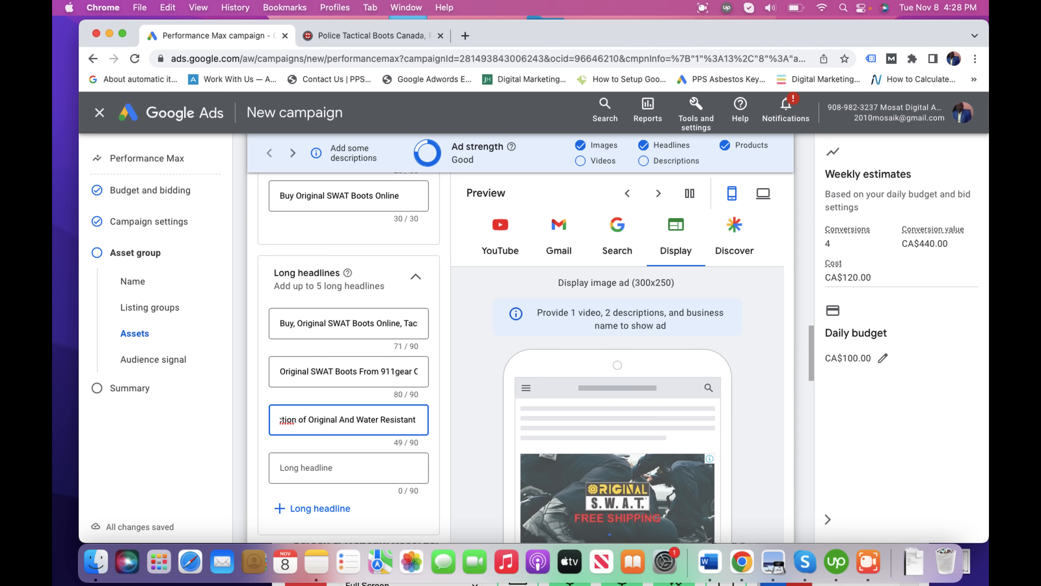
text(Tacti)
text(Boots Online)
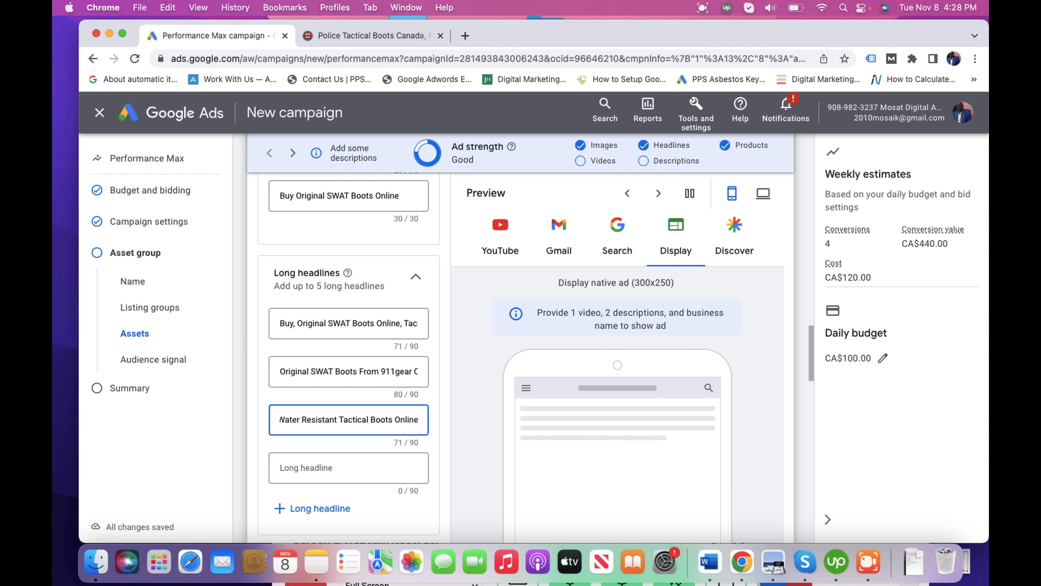
text(. Sh)
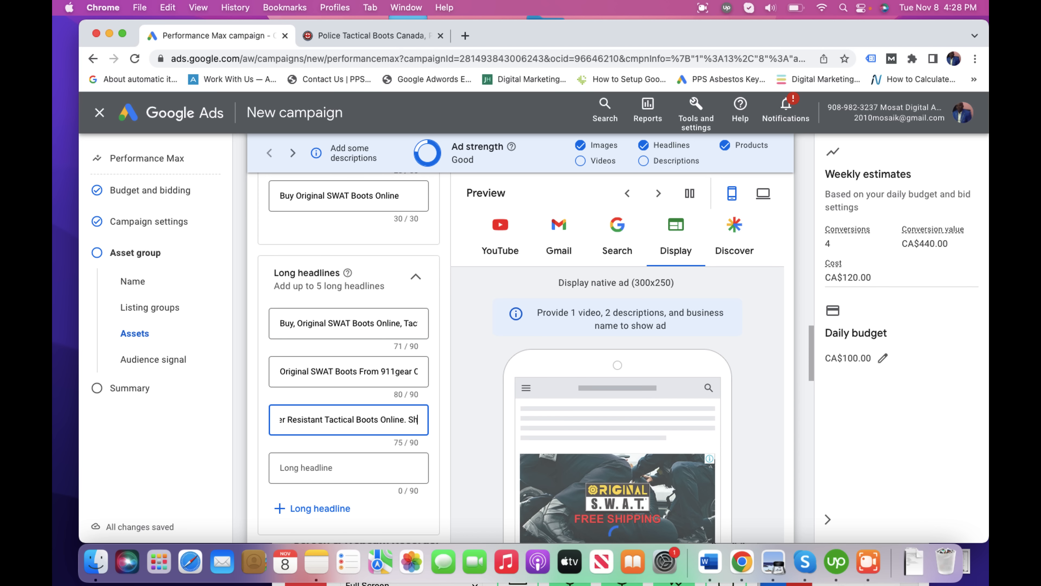
text(op Now)
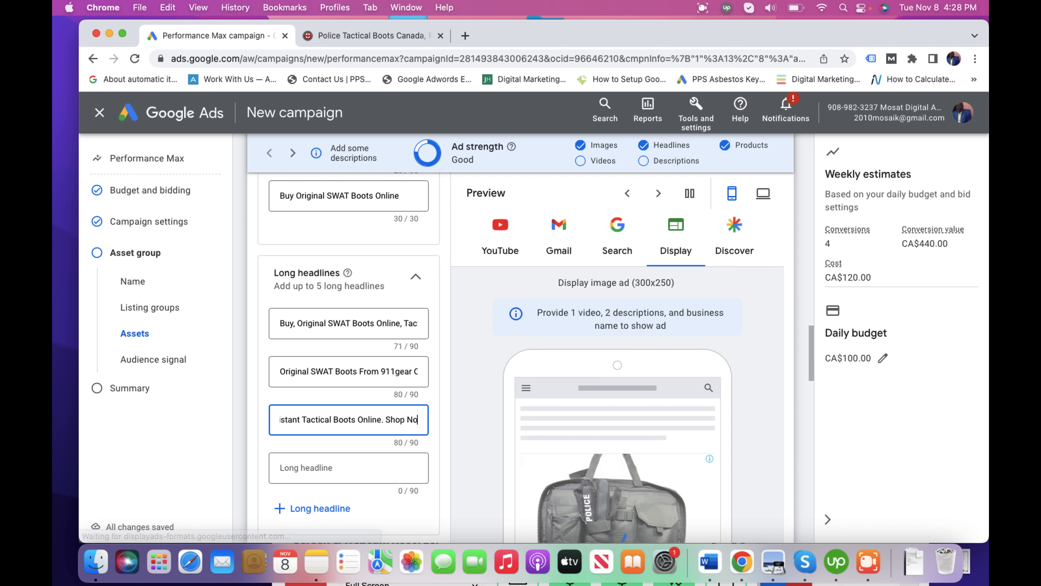
Step: Correct the misspelled word "Slection" to "Selection" in the third long headline
click(412, 420)
click(380, 420)
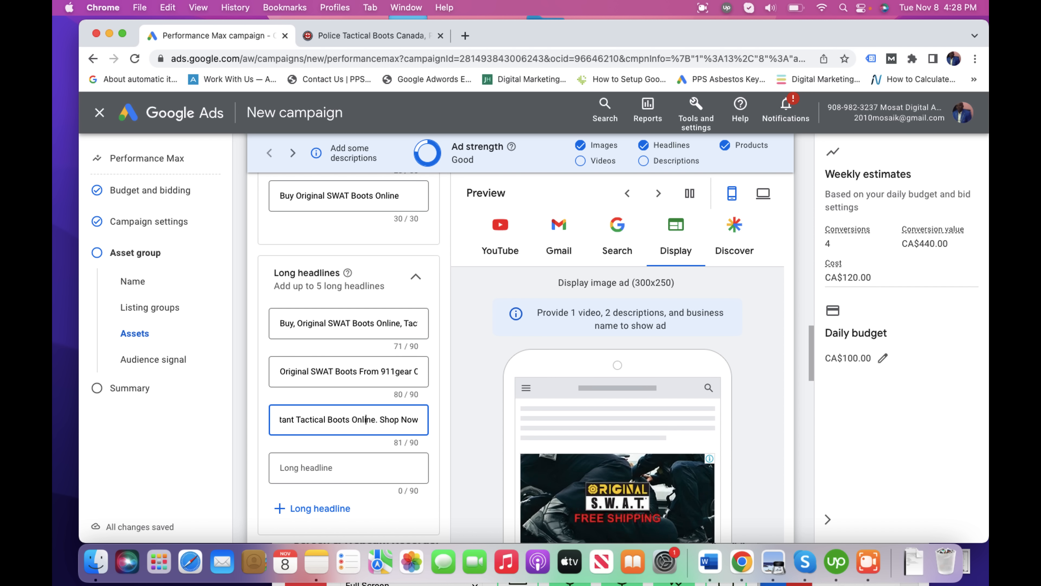
click(328, 419)
key(Left)
key(Left)
key(Left)
key(Left)
key(Left)
key(Left)
key(Left)
key(Left)
key(Left)
key(Left)
key(Left)
key(Left)
key(Left)
key(Left)
key(Left)
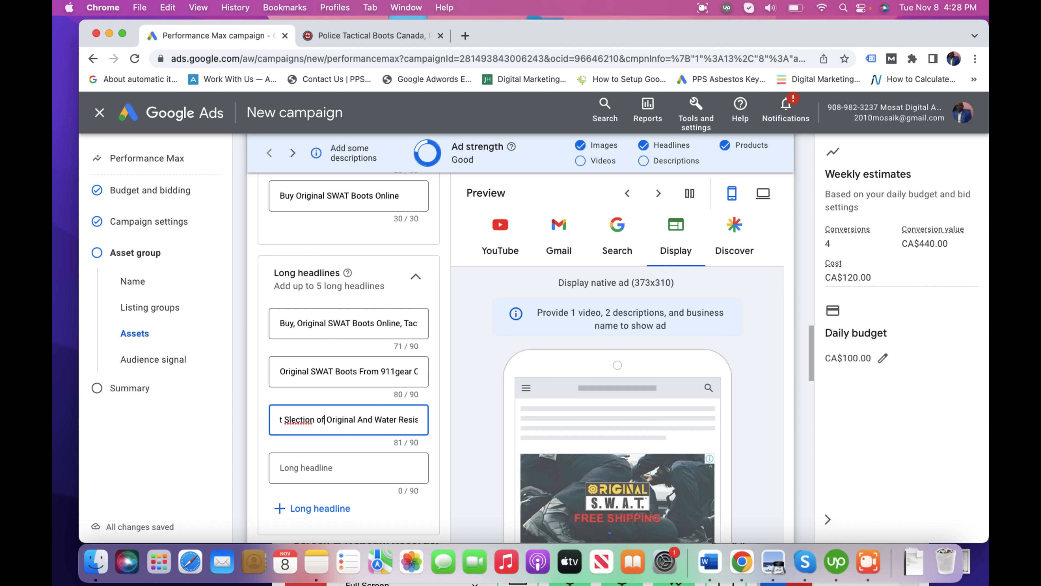
right_click(299, 420)
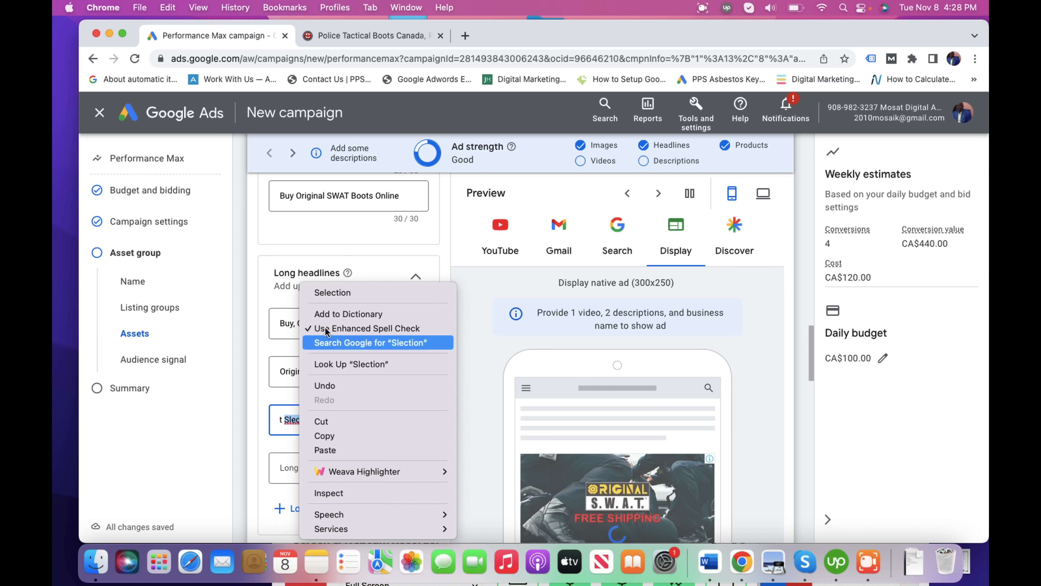
click(341, 292)
click(474, 431)
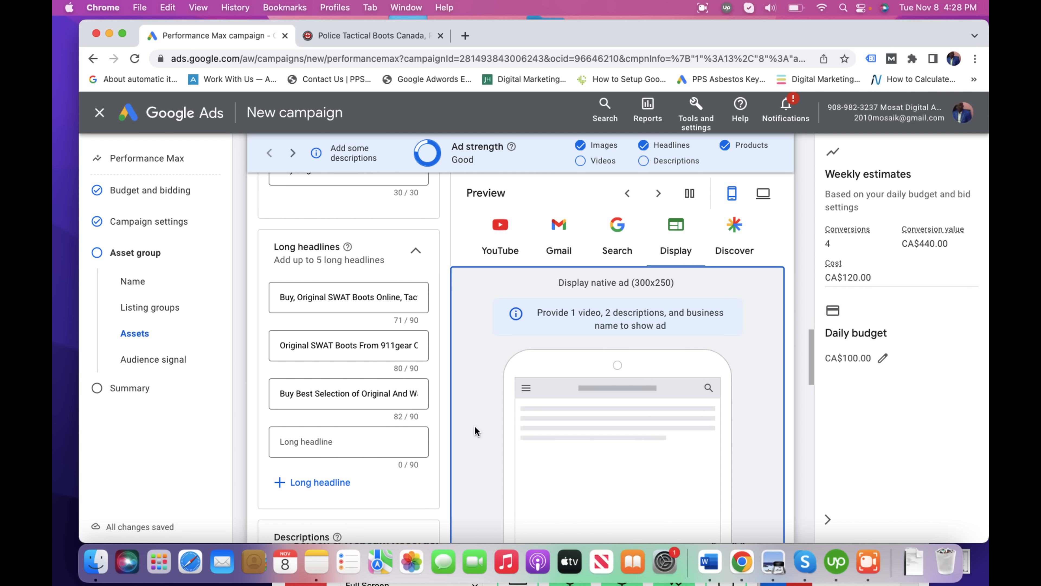
Step: Copy the first long headline into the short description, keeping its text only through "Buy, Original SWAT Boots Online, Tactical B"
scroll(475, 431, down, 5)
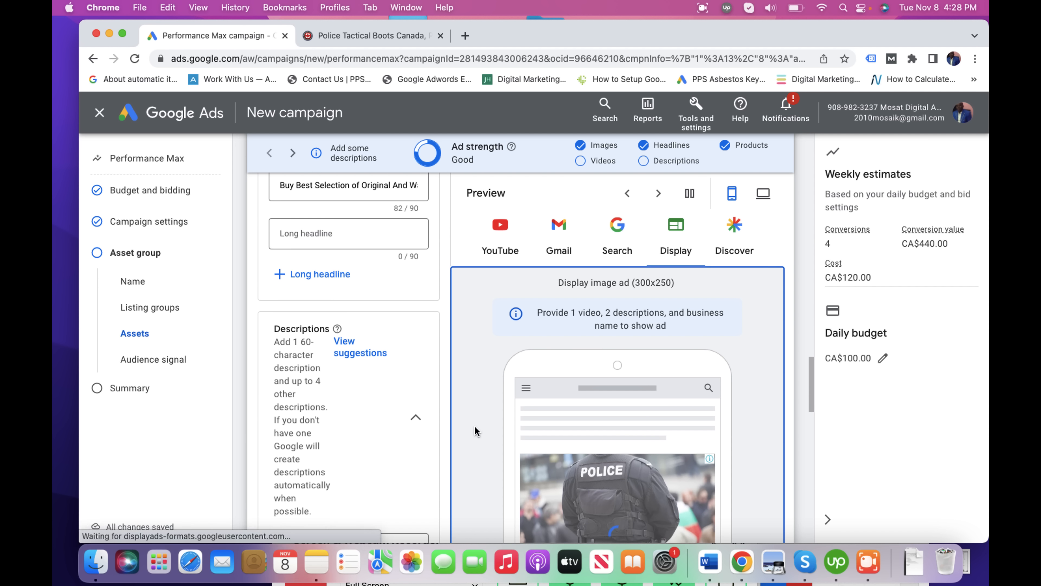
scroll(475, 430, down, 5)
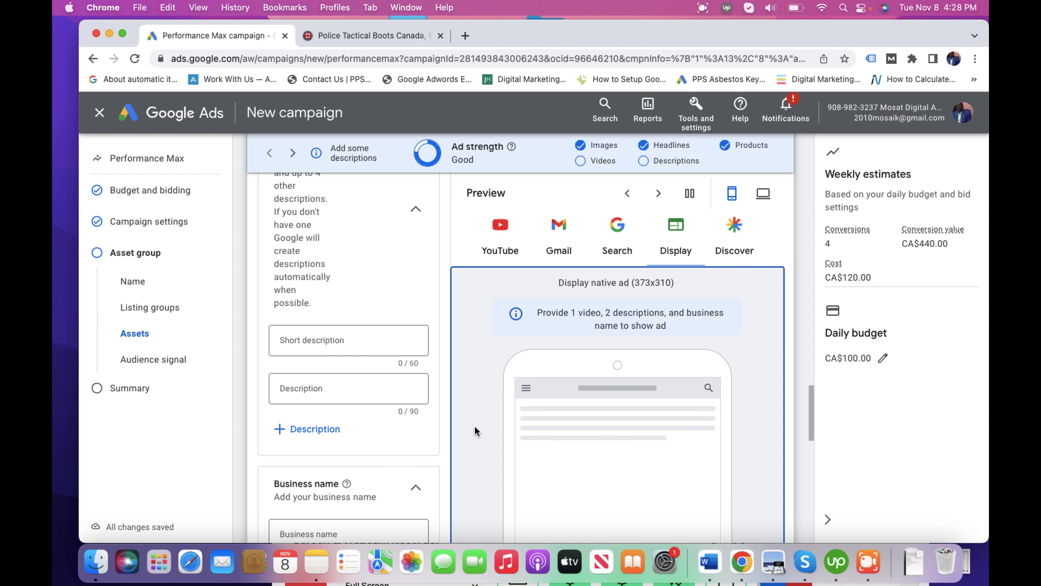
click(320, 340)
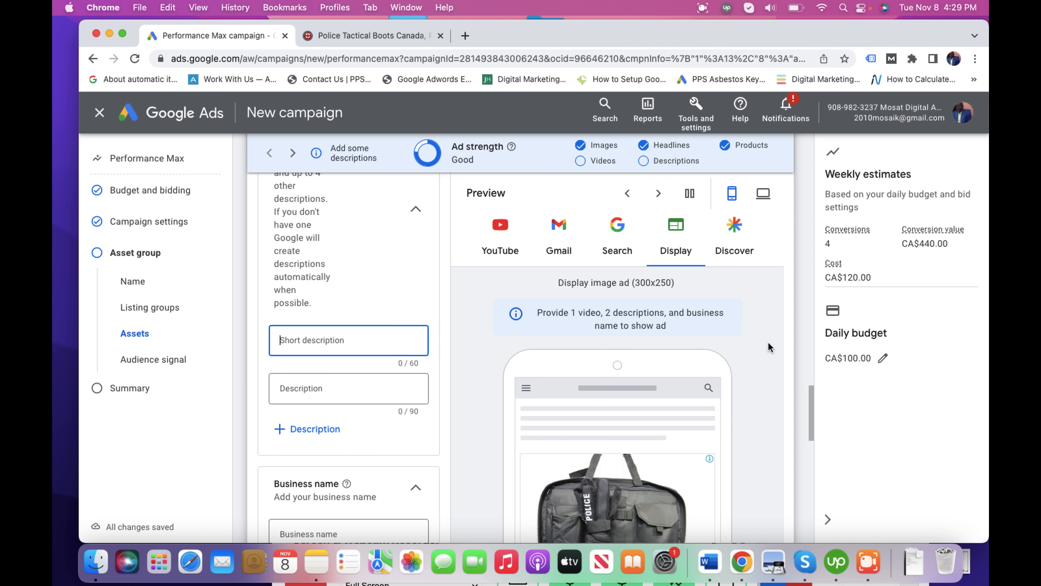
drag(810, 414, 798, 353)
drag(279, 361, 442, 365)
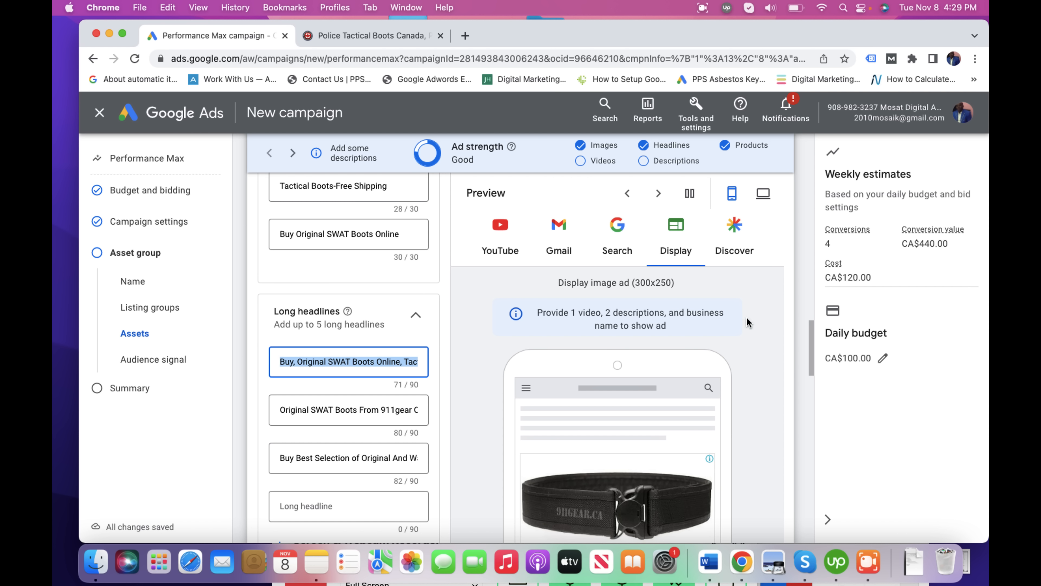
drag(812, 348, 811, 407)
click(379, 376)
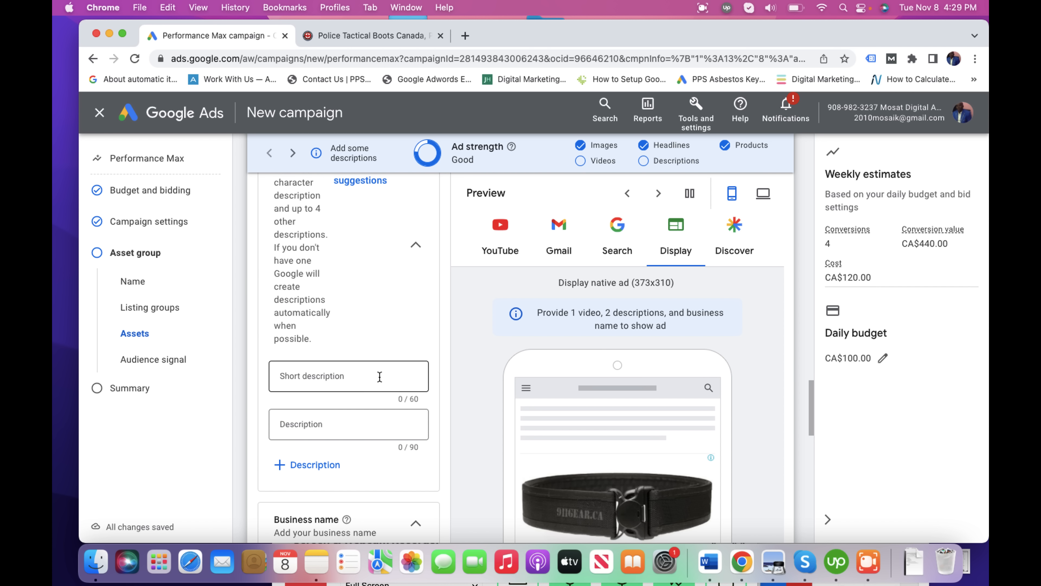
text(riginal SWAT Boots Online Tactical B)
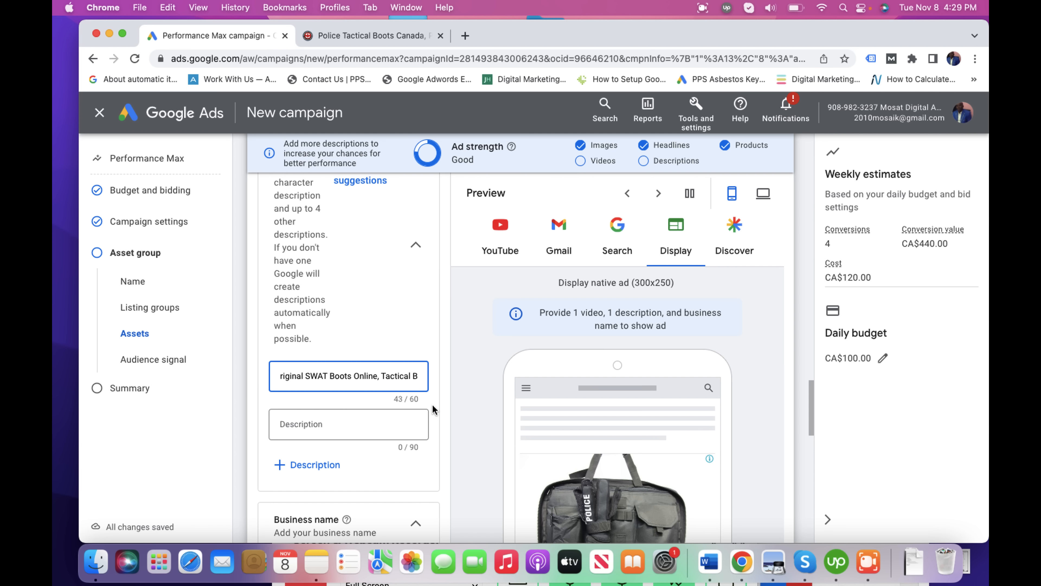
Step: Rework the end of the short description so it reads "Buy, Original SWAT Boots Online, Tactical Boots Online Store"
key(BackSpace)
key(BackSpace)
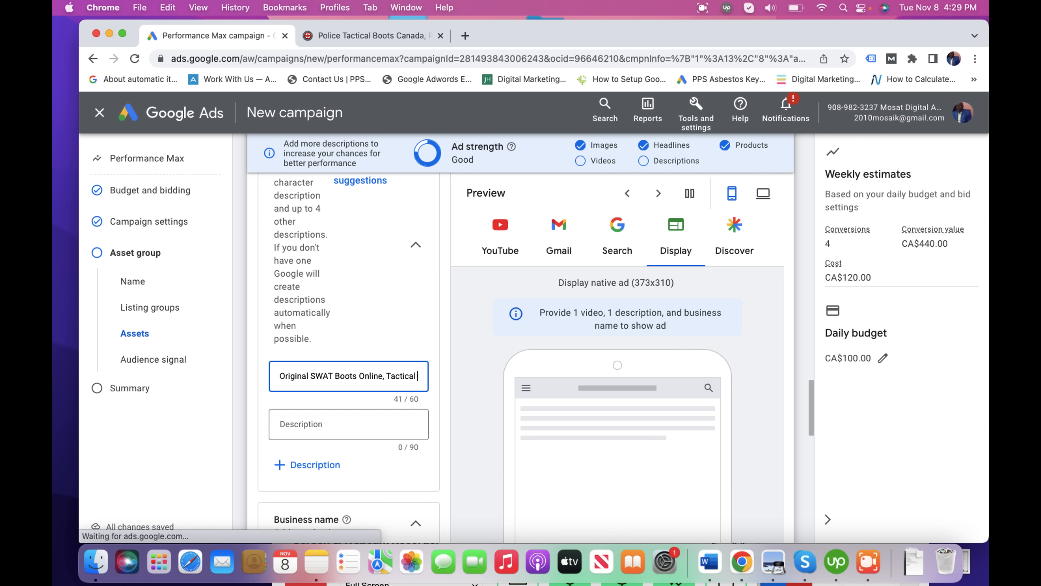
key(BackSpace)
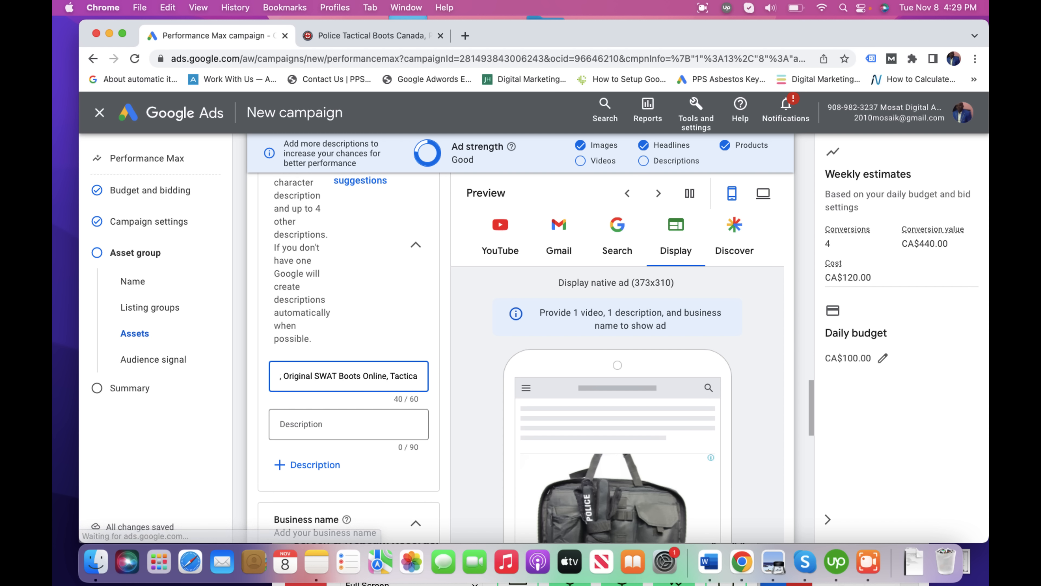
text(l)
key(BackSpace)
text(L)
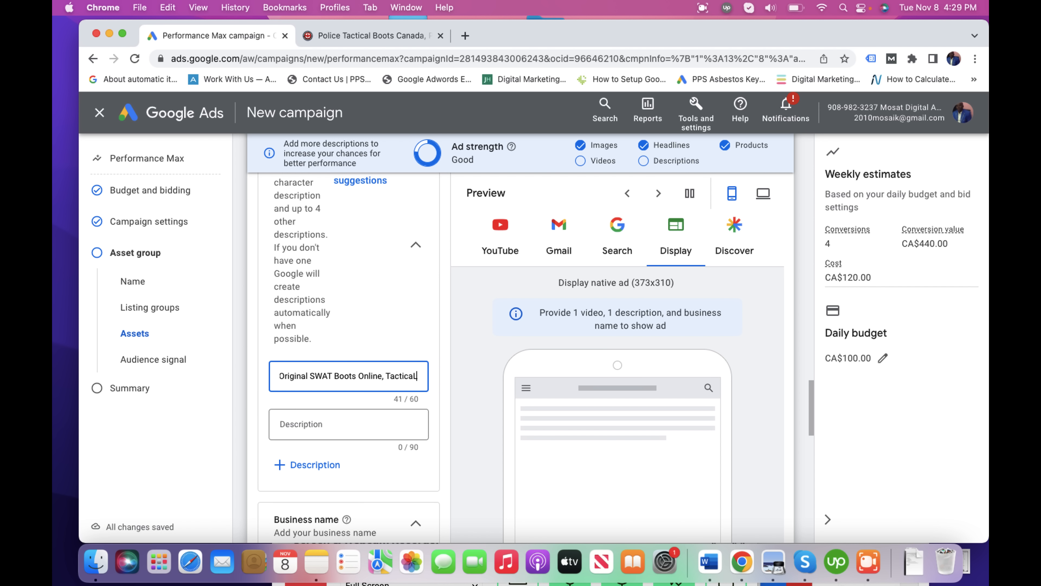
key(BackSpace)
text(l)
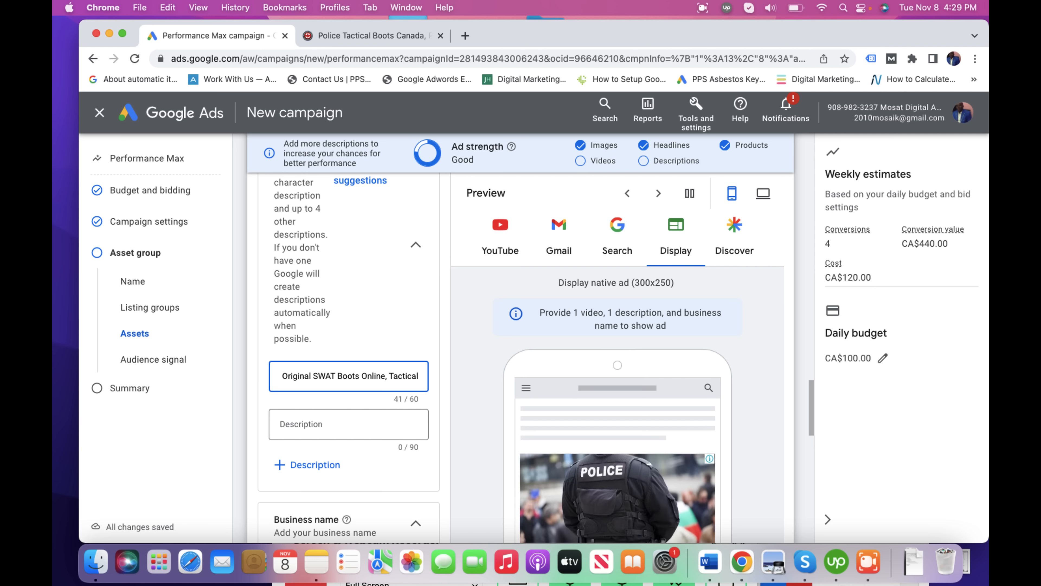
text( Boots)
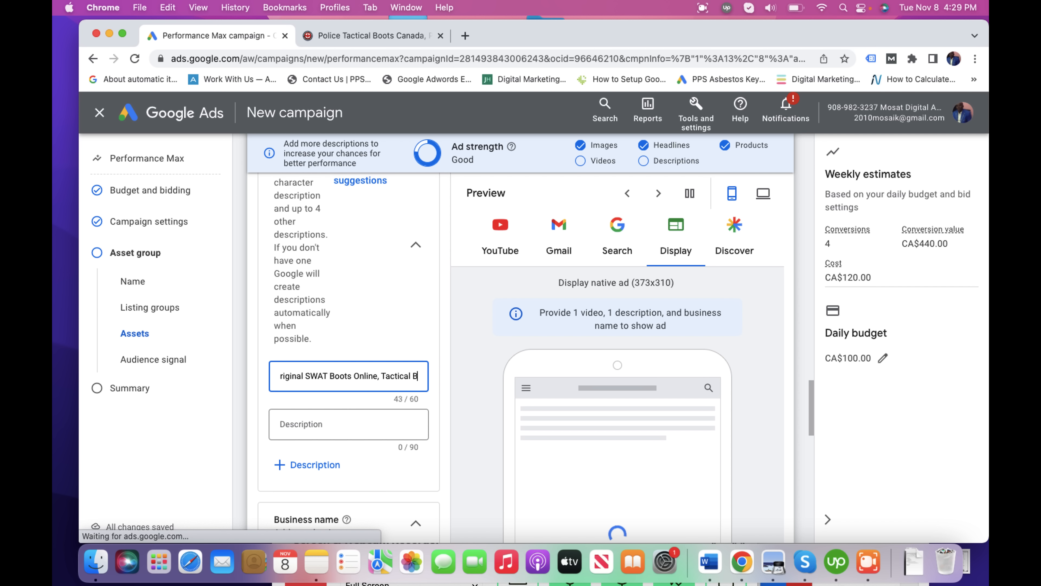
text( Onl)
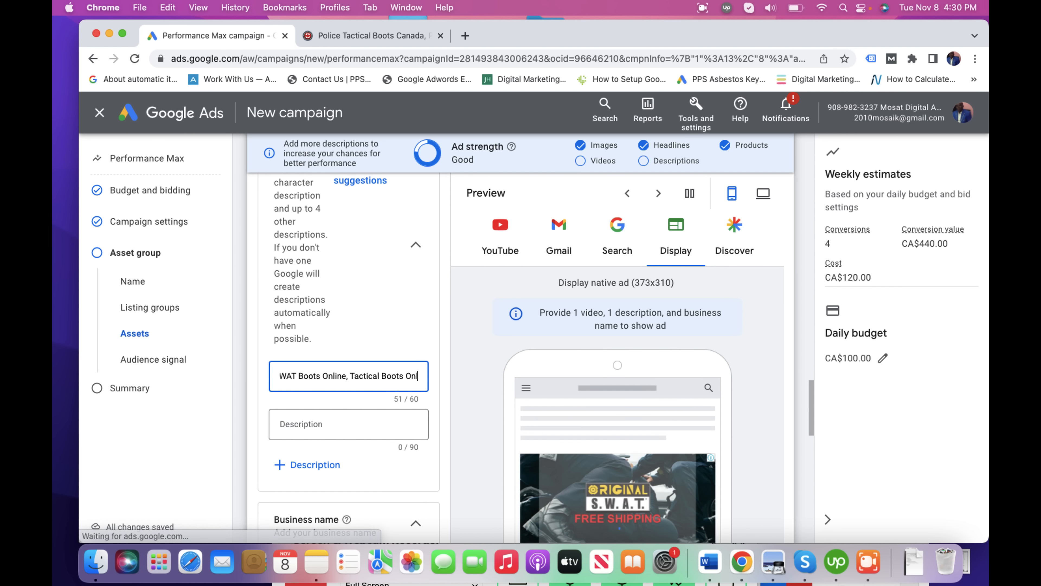
text(ine)
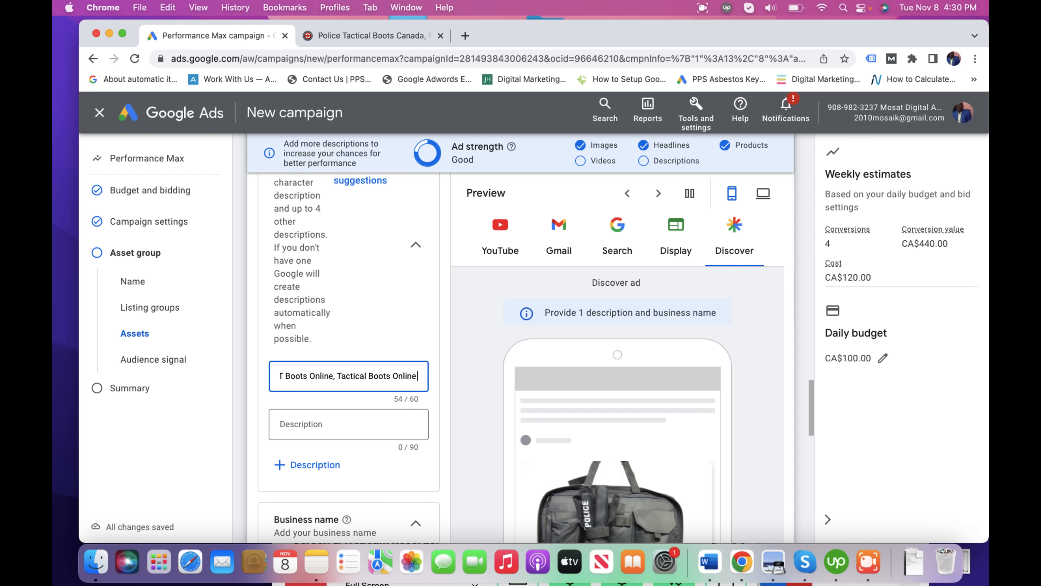
text( St)
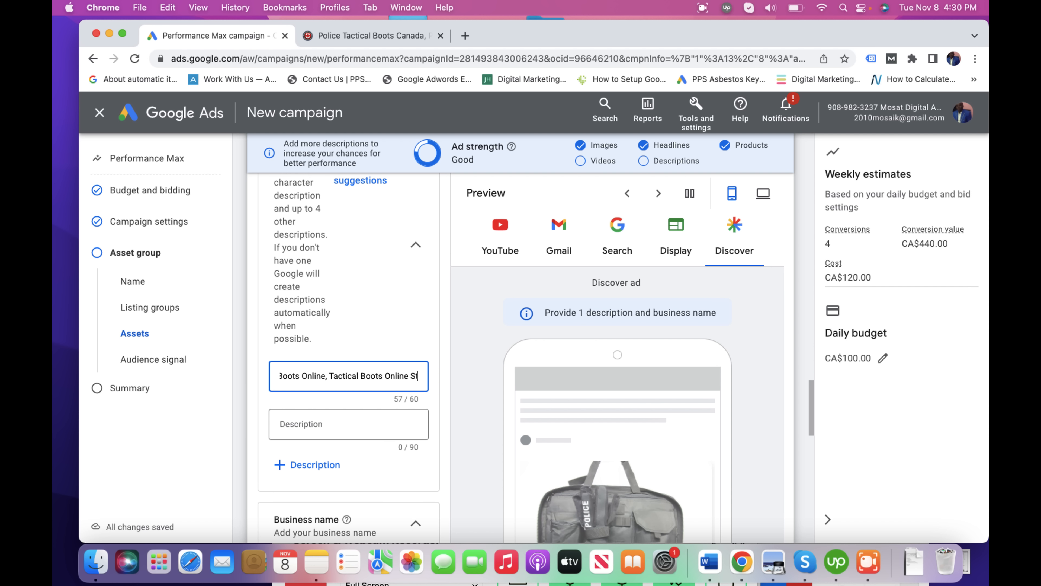
text(ore)
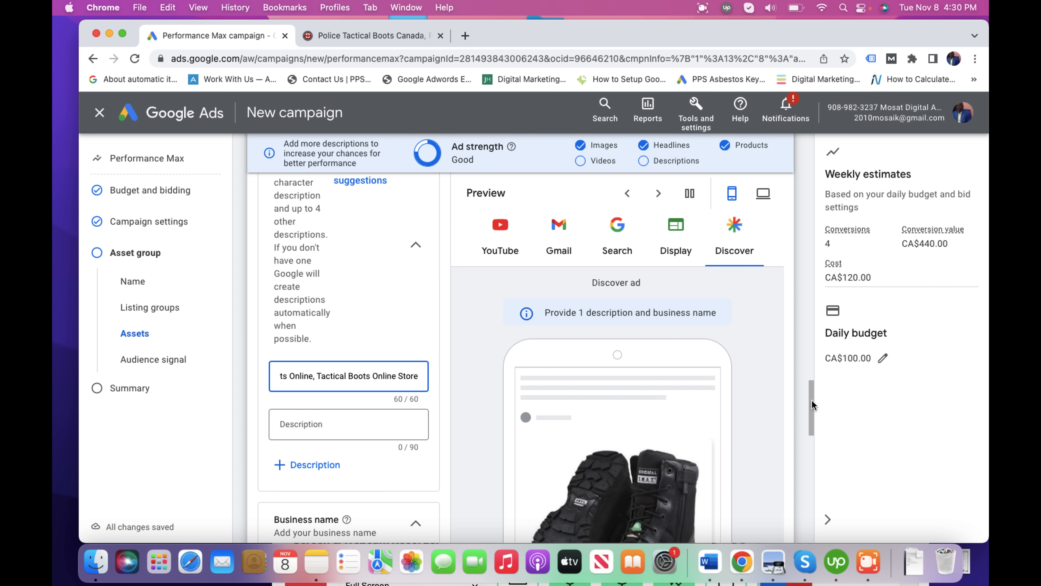
Step: Switch to the 911gear.ca tactical police boots page and open the Original SWAT 1151 Classic 6" Black product
click(333, 35)
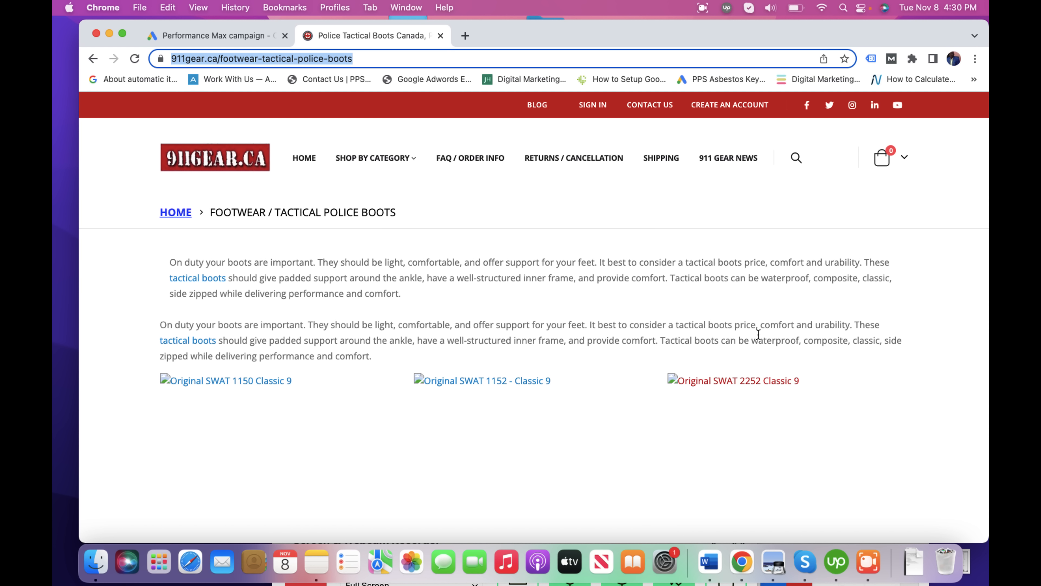
key(Right)
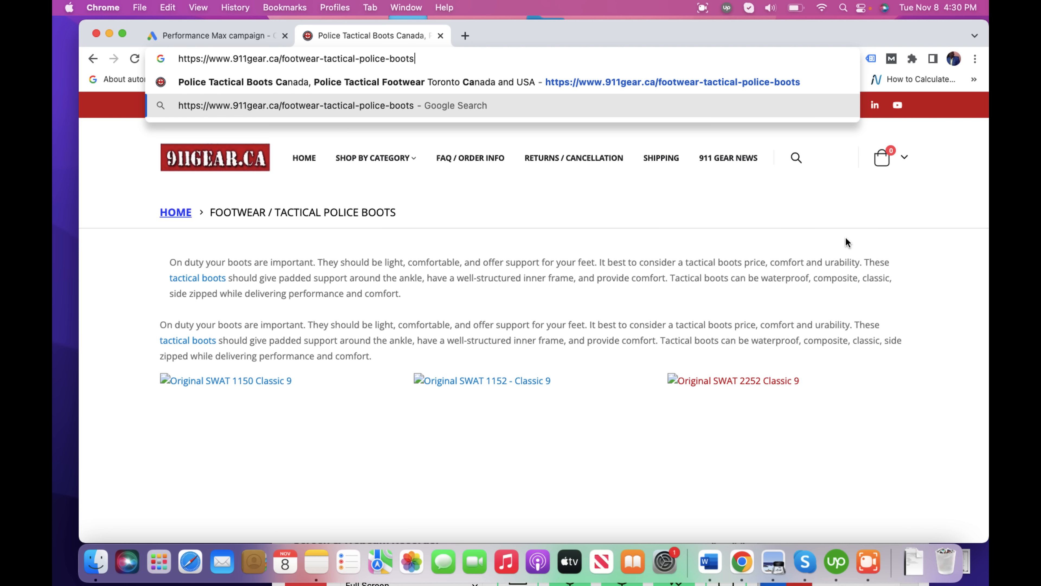
click(848, 242)
scroll(848, 242, down, 10)
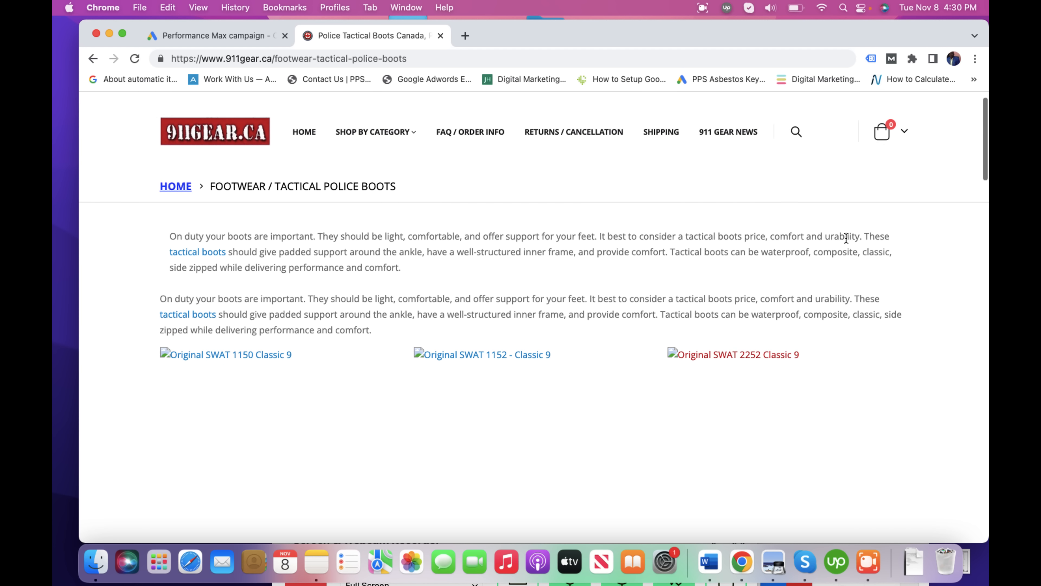
scroll(847, 243, down, 15)
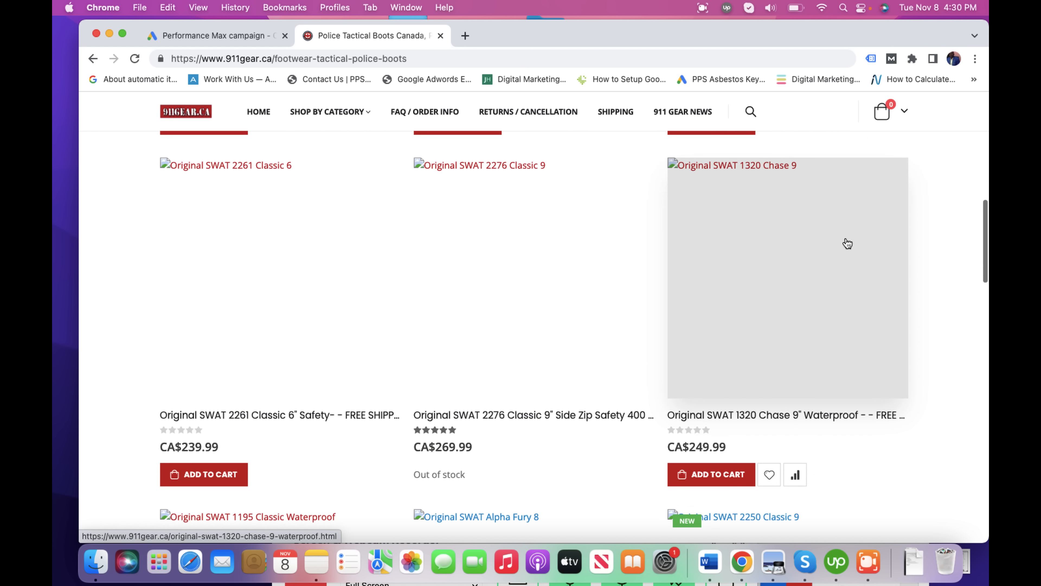
scroll(847, 242, down, 5)
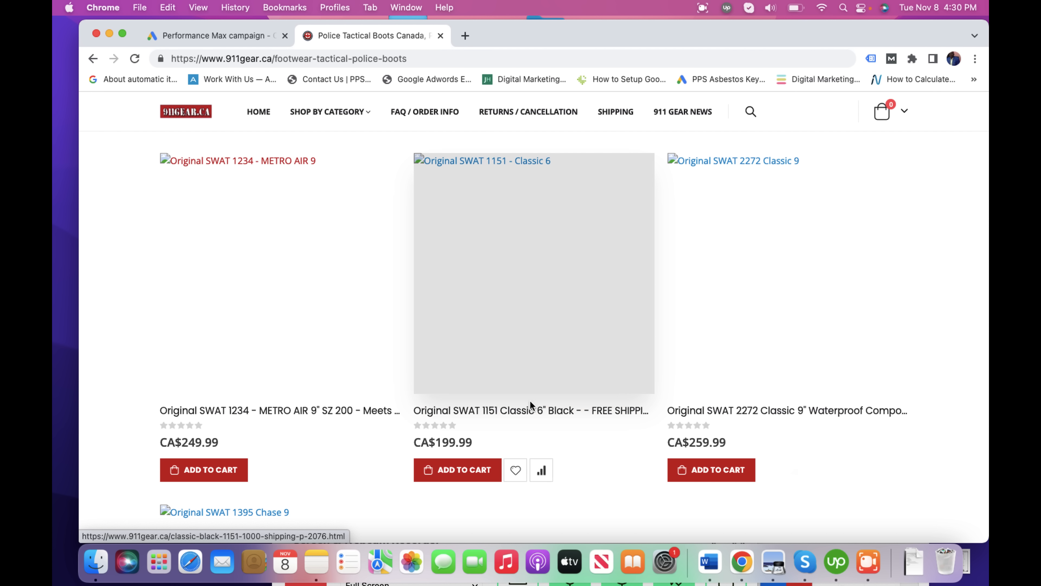
click(509, 414)
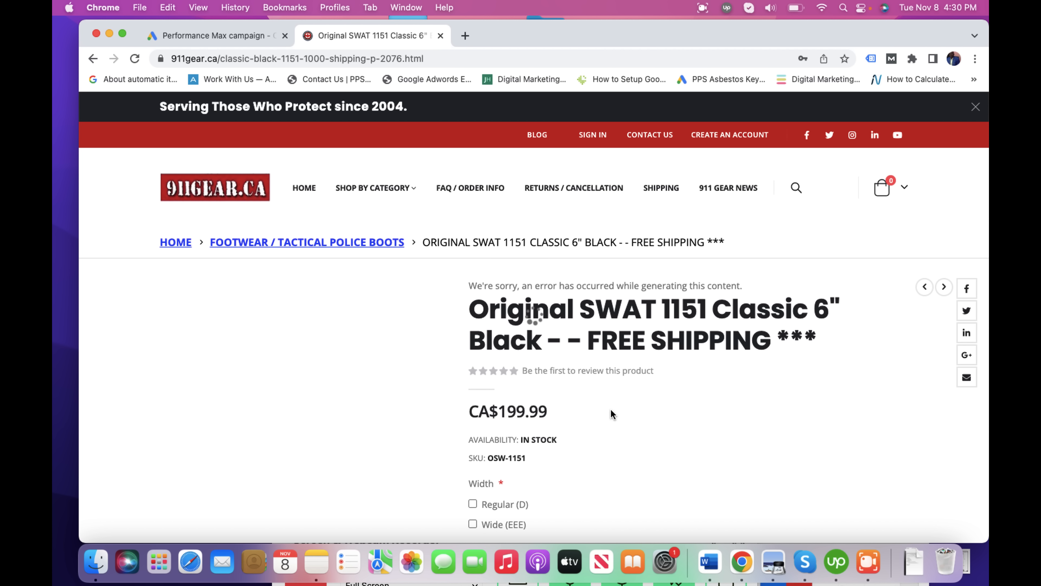
Step: Copy the feature line "Durable brass alloy, rust proof hardware" from the boot's product details
scroll(611, 410, down, 10)
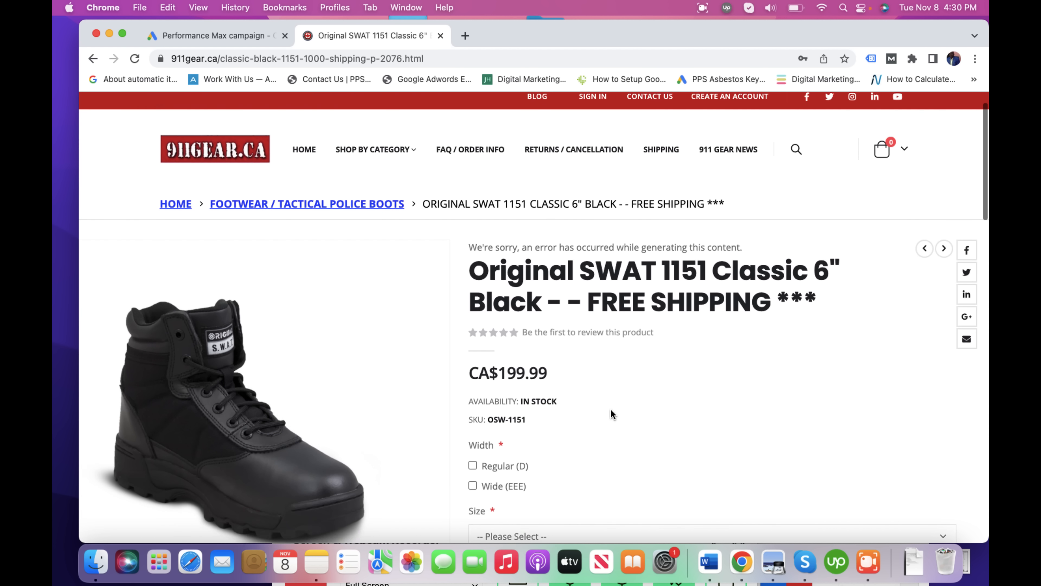
scroll(611, 413, down, 7)
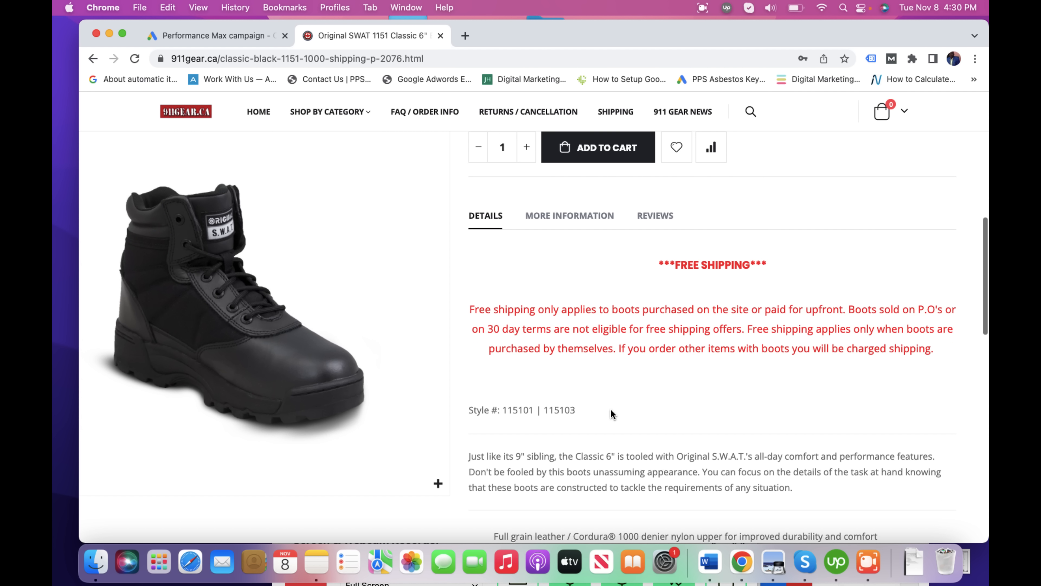
scroll(611, 409, down, 3)
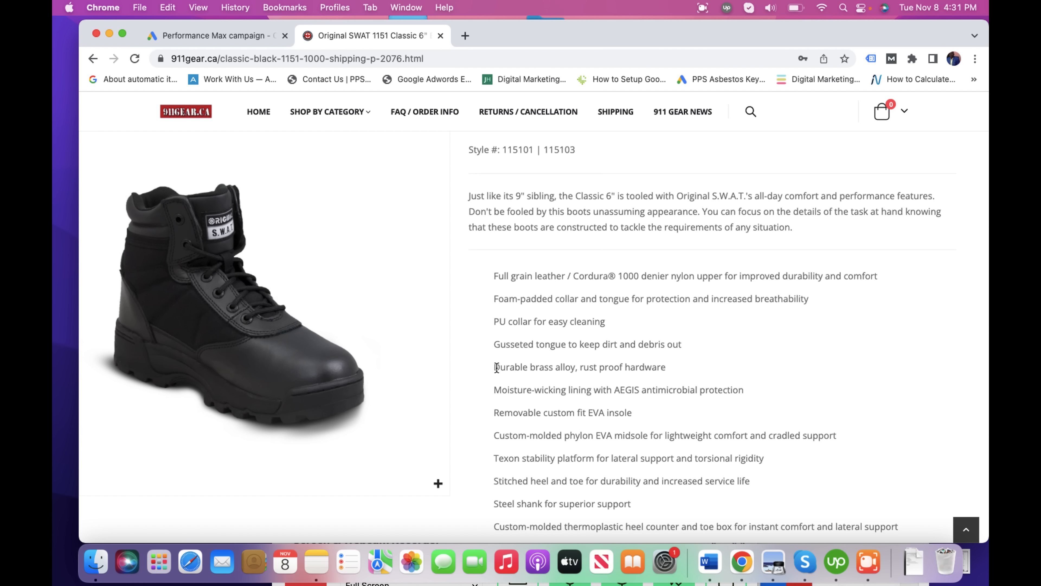
drag(496, 367, 676, 372)
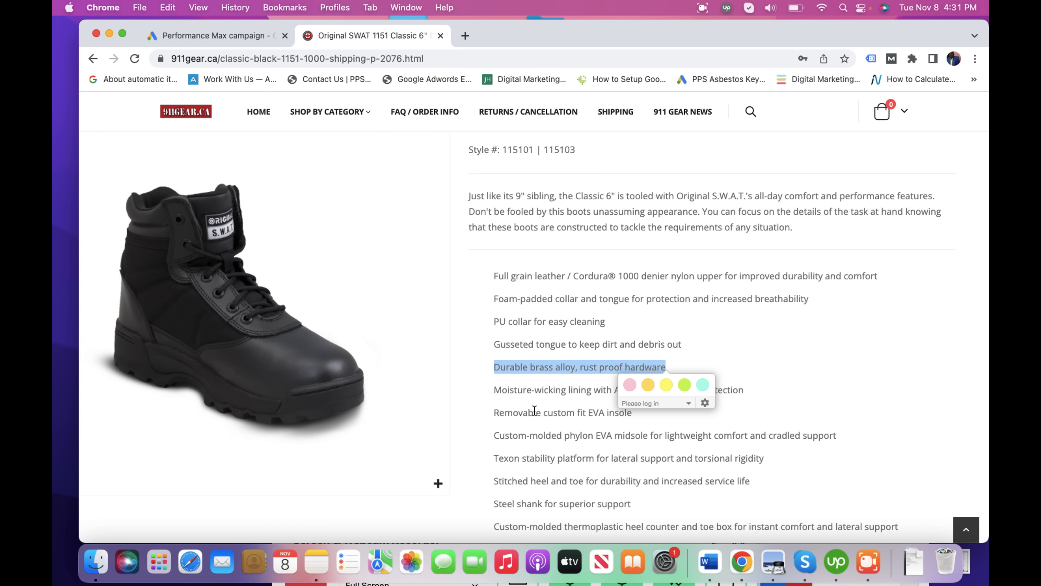
Step: Back in Google Ads, enter "Buy Original Police Tactical Gear Made of Durable brass alloy, rust proof hardware" as the first 90-character description
click(225, 36)
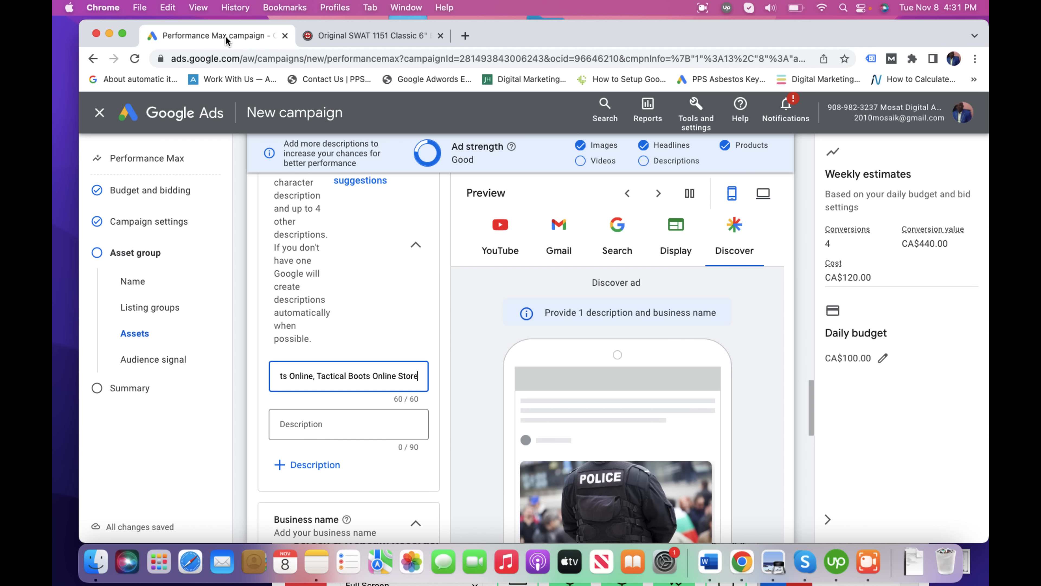
click(290, 428)
text(Buy)
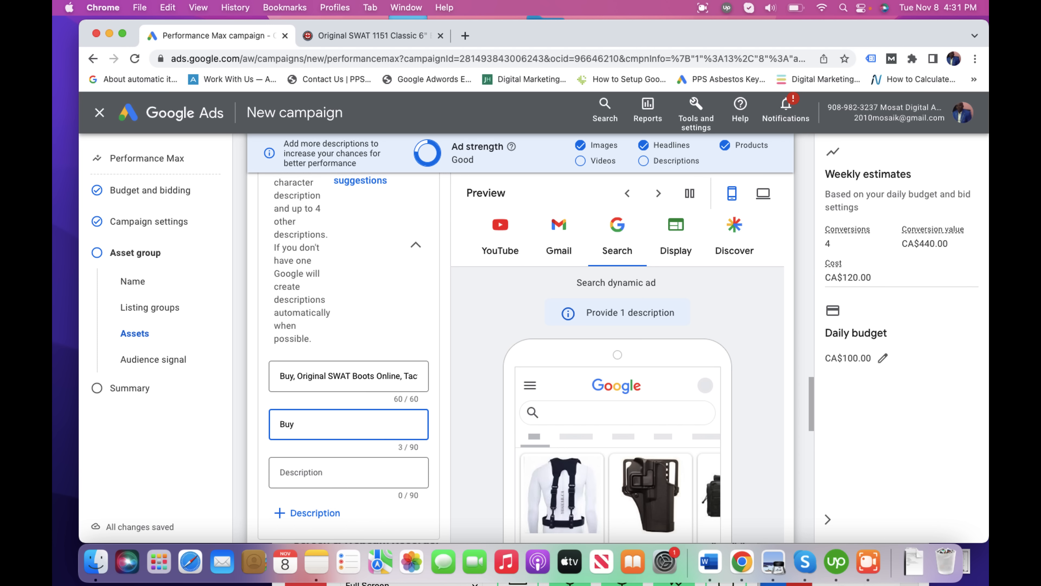
text( Original)
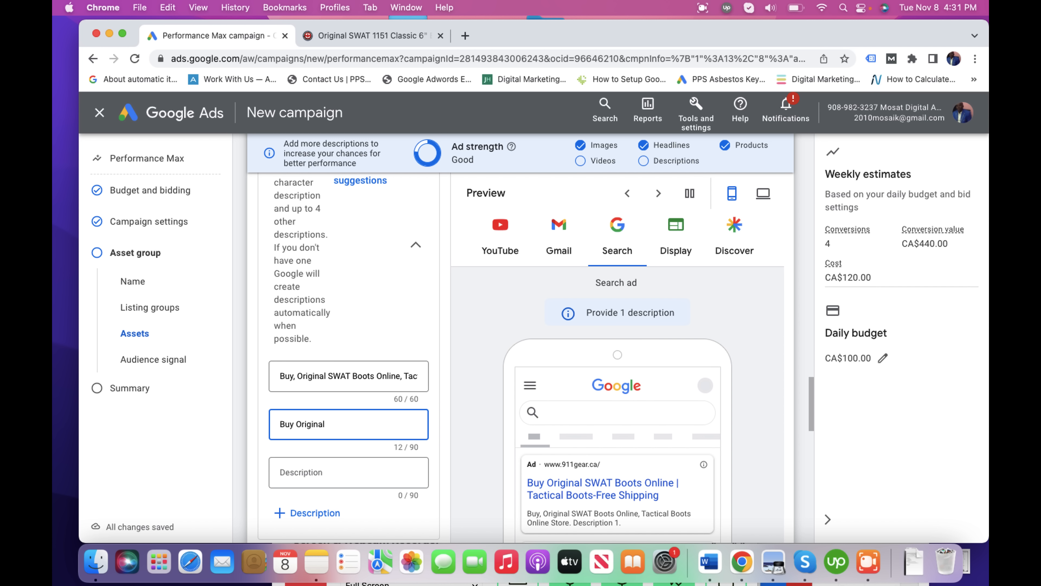
text( Police Tactical Gear)
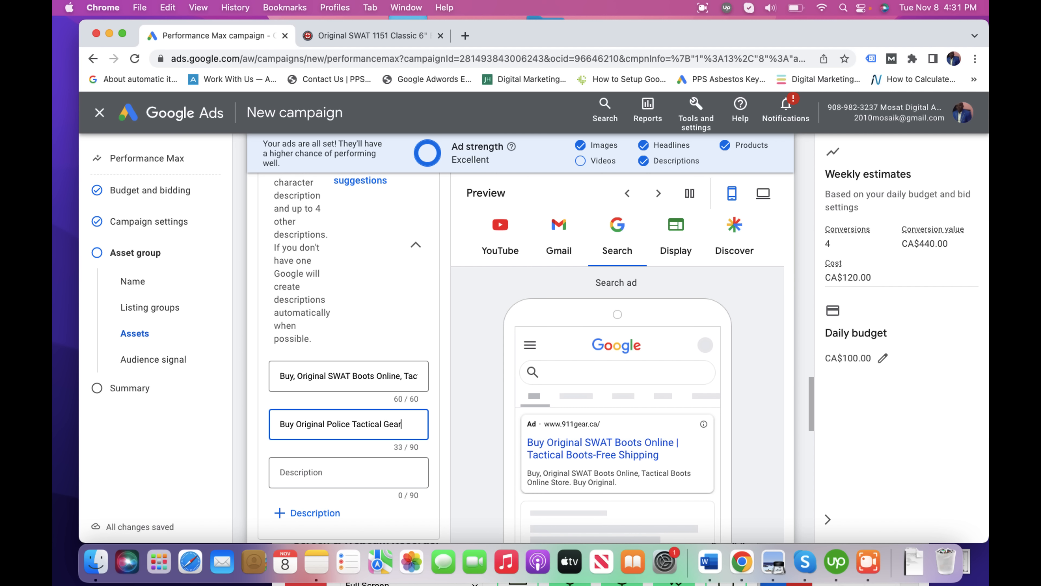
text( Made)
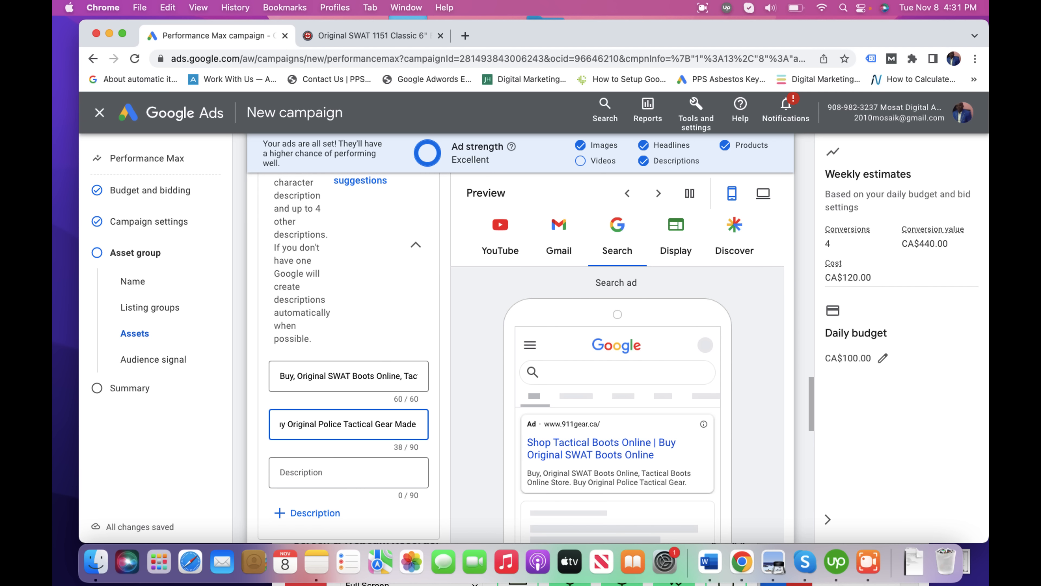
text( of)
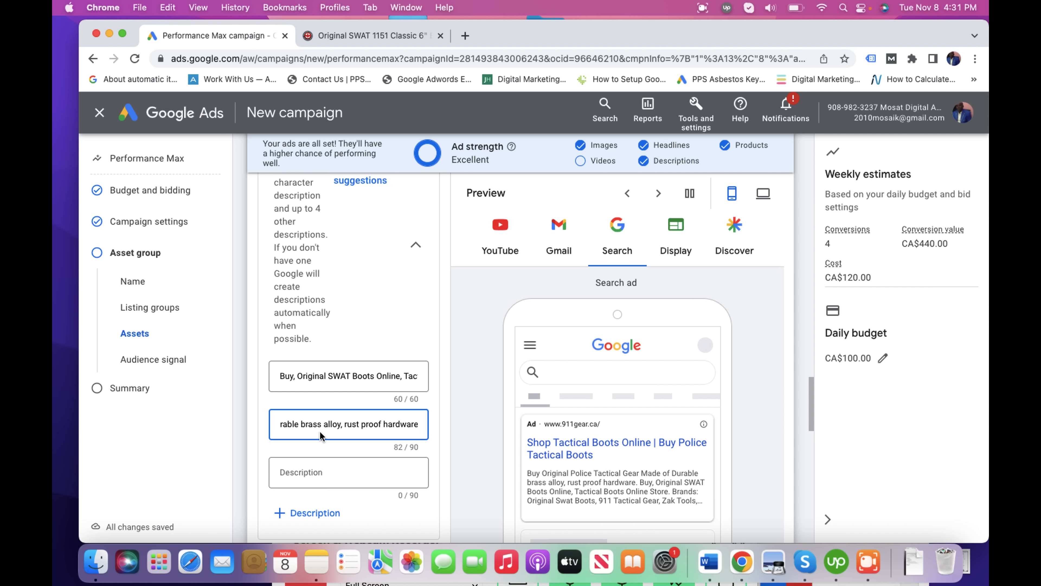
Step: Capitalize the words "Brass" and "Alloy" in the first 90-character description
key(Left)
key(Left)
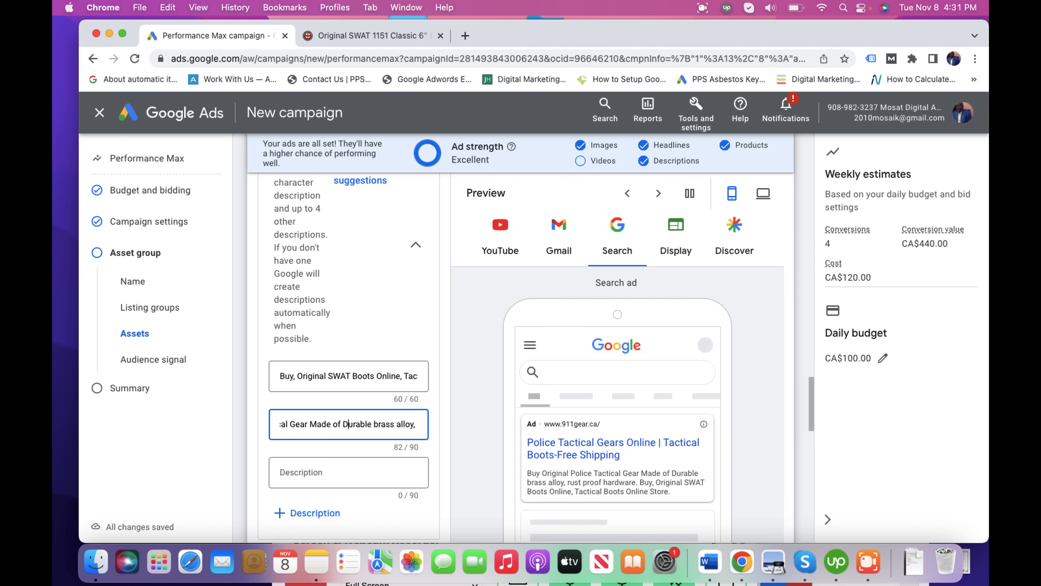
key(Right)
key(Right)
key(Right)
key(Right)
key(Right)
key(Right)
key(Right)
key(Right)
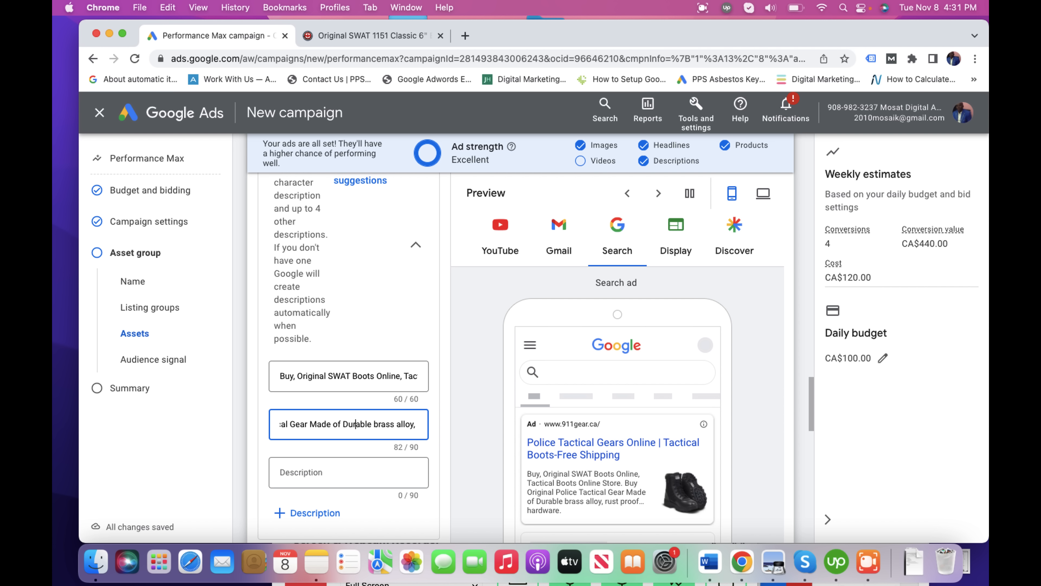
key(BackSpace)
text(B)
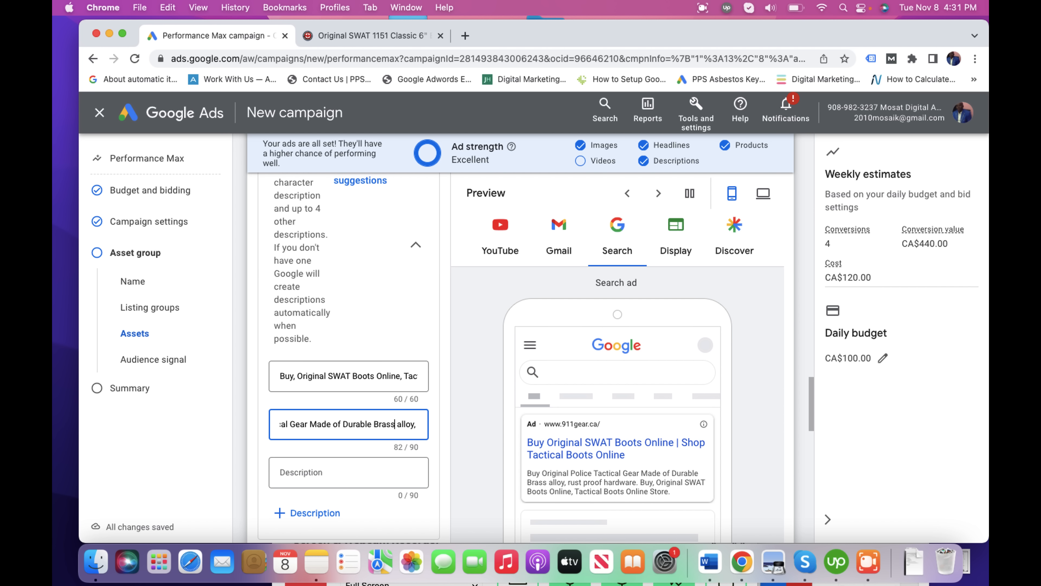
key(Right)
key(Right)
key(BackSpace)
text(A)
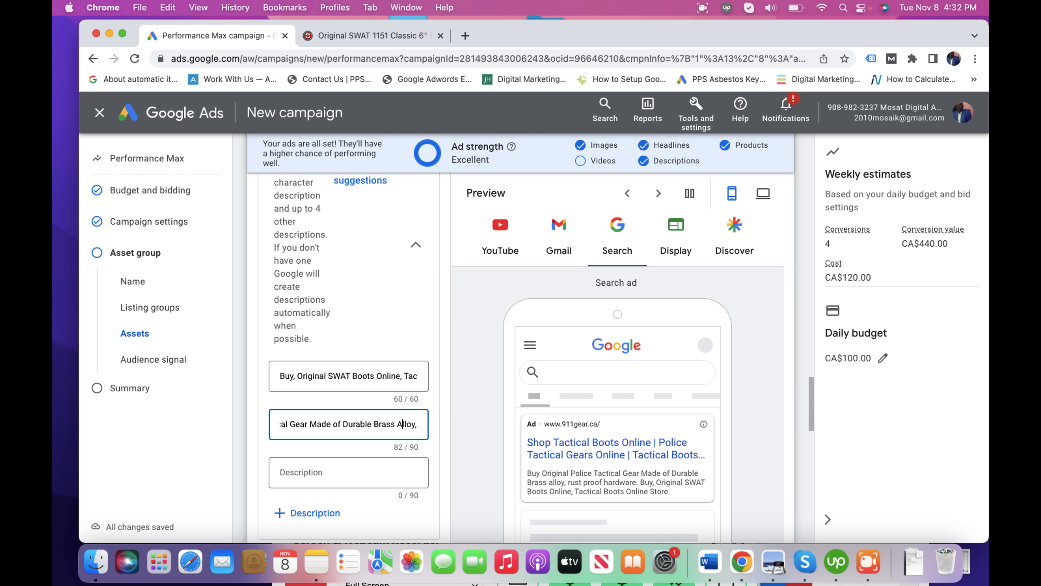
Step: Capitalize the word "Rust" in the first 90-character description
key(Right)
key(Right)
key(Right)
key(Right)
key(Right)
key(Right)
key(Right)
key(Right)
key(Right)
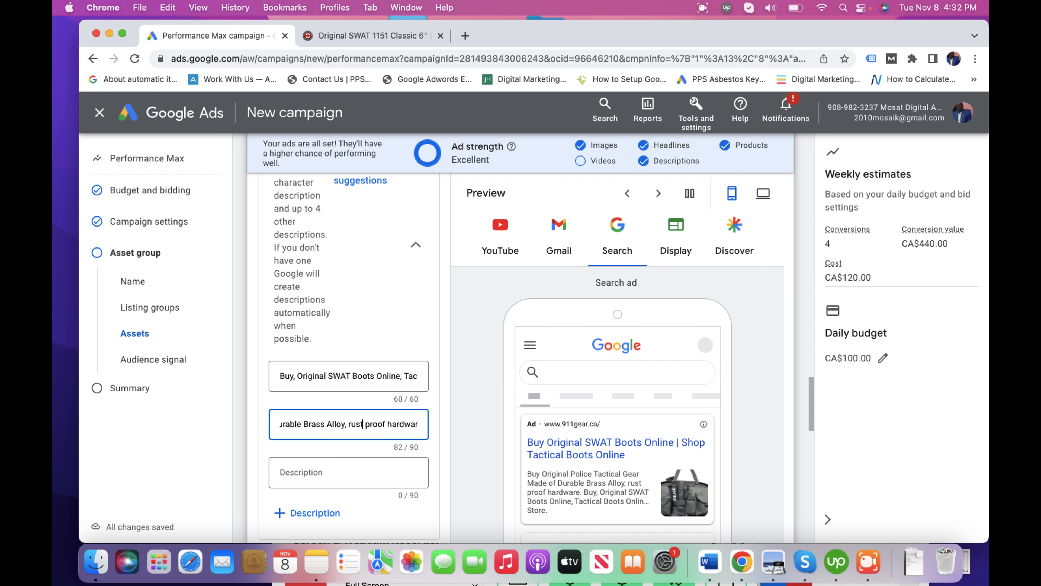
key(Left)
key(Left)
key(BackSpace)
text(R)
key(Right)
key(Right)
key(Right)
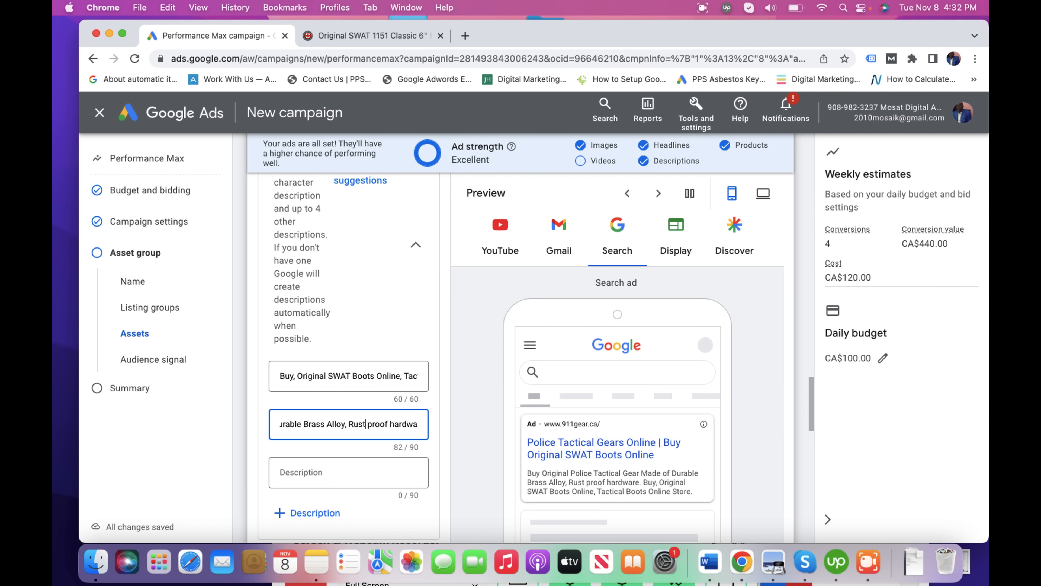
Step: Capitalize the words "Proof" and "Hardware" at the end of the first 90-character description
key(Right)
key(Delete)
text(P)
key(Right)
key(Right)
key(Right)
key(Right)
key(Right)
key(shift+Right)
text(H)
key(Right)
key(Right)
key(Right)
key(Right)
key(Right)
key(Right)
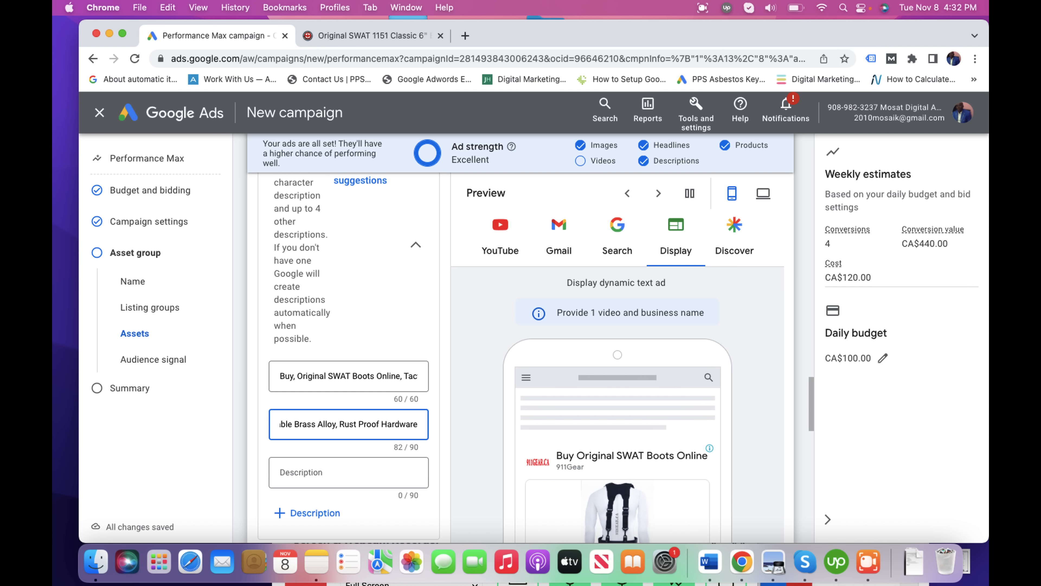
Step: Try to end the first 90-character description with a period and the phrase "Shop Now"
text(.)
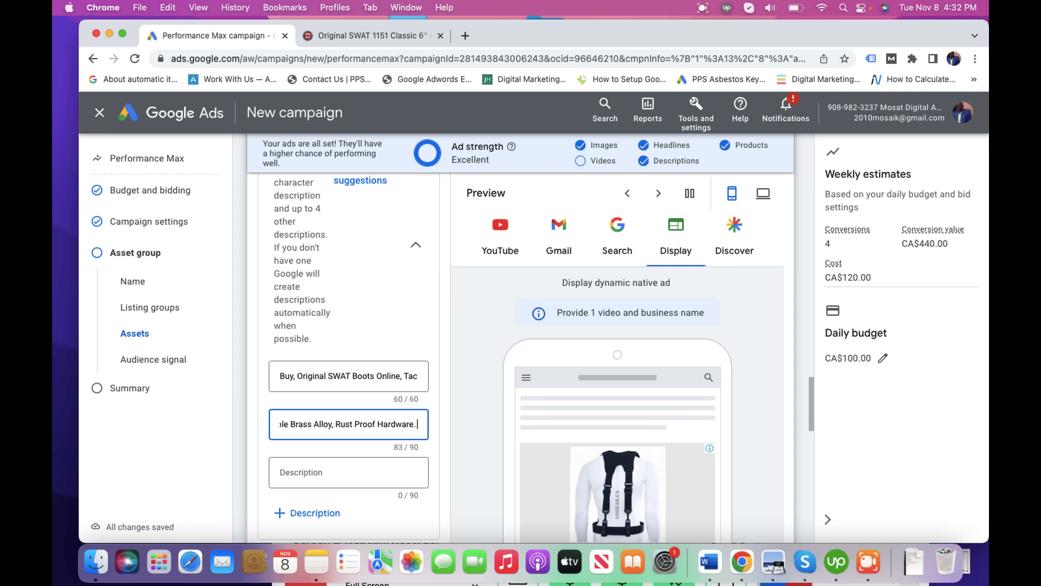
text( sH)
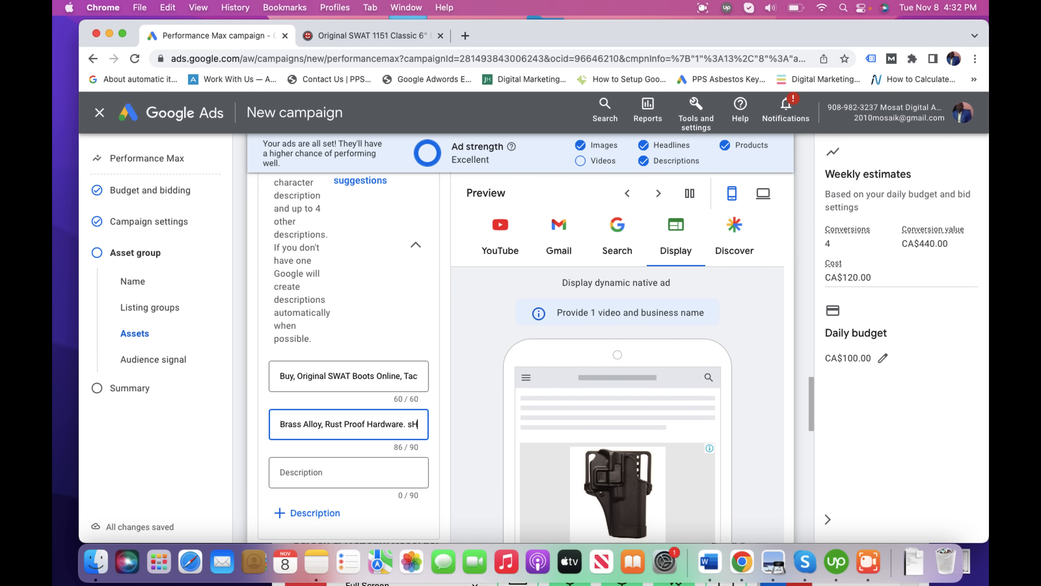
text(OP)
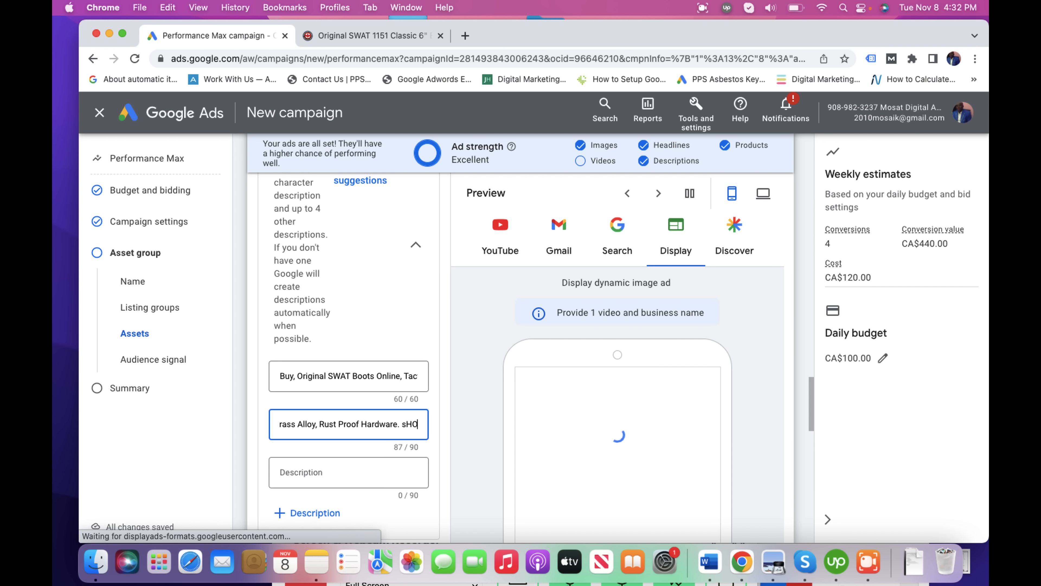
key(BackSpace)
key(BackSpace)
key(BackSpace)
key(BackSpace)
key(BackSpace)
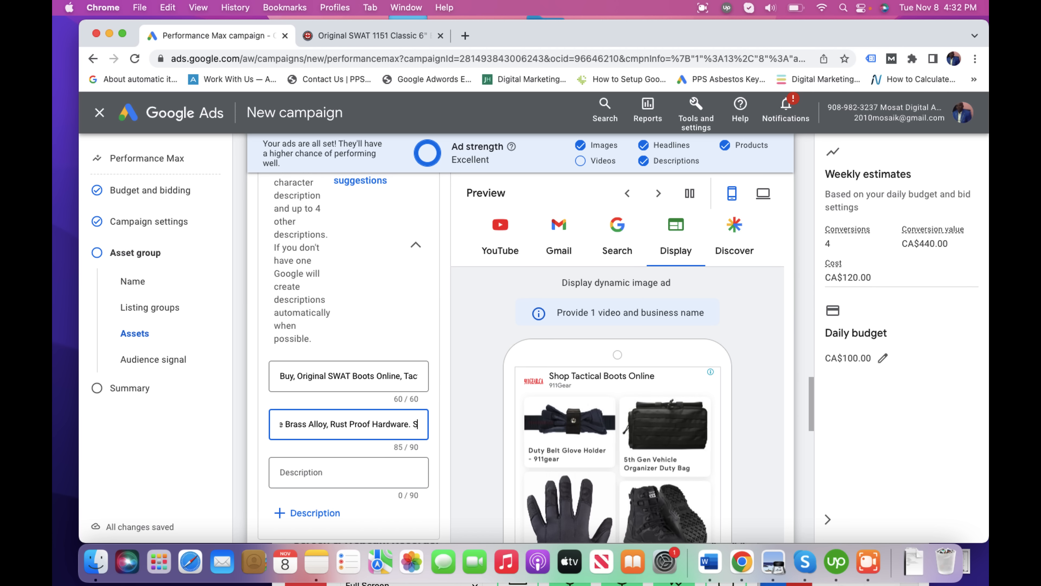
text(Shop Now)
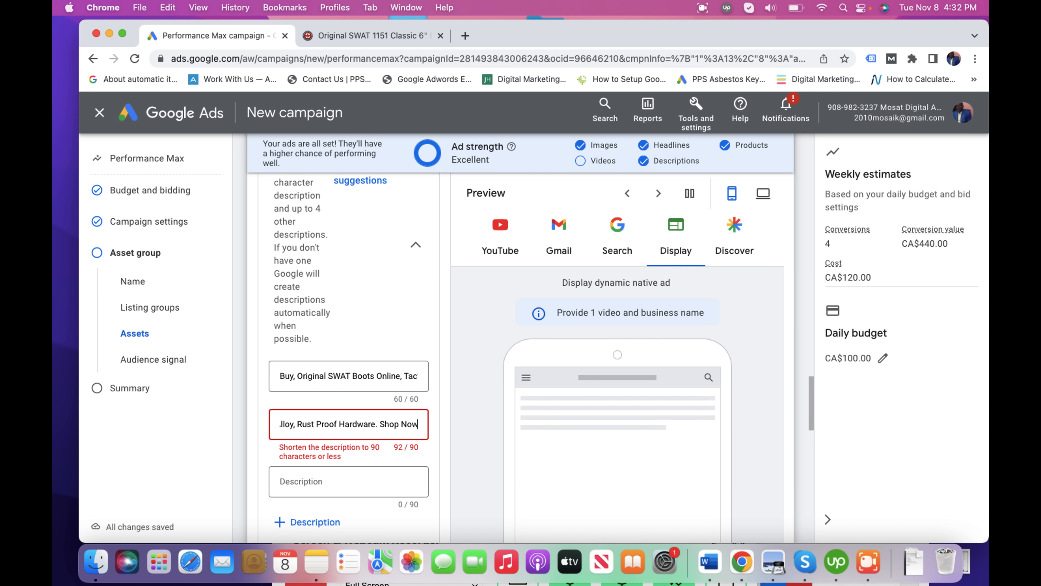
key(BackSpace)
key(BackSpace)
key(BackSpace)
key(BackSpace)
key(BackSpace)
key(BackSpace)
key(BackSpace)
key(BackSpace)
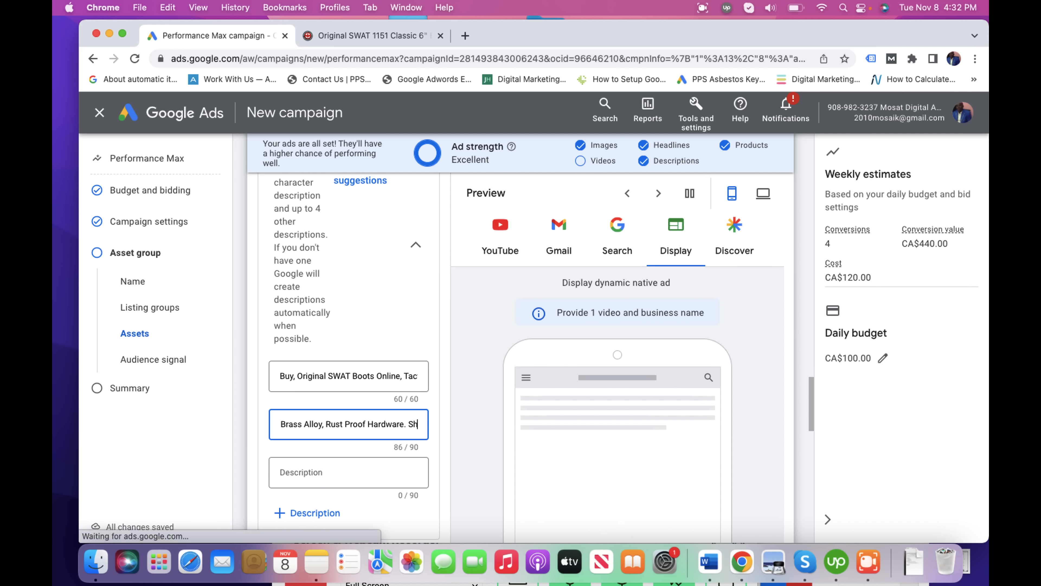
Step: End the first 90-character description with "Buy Now" and leave no period after "Hardware"
text(B)
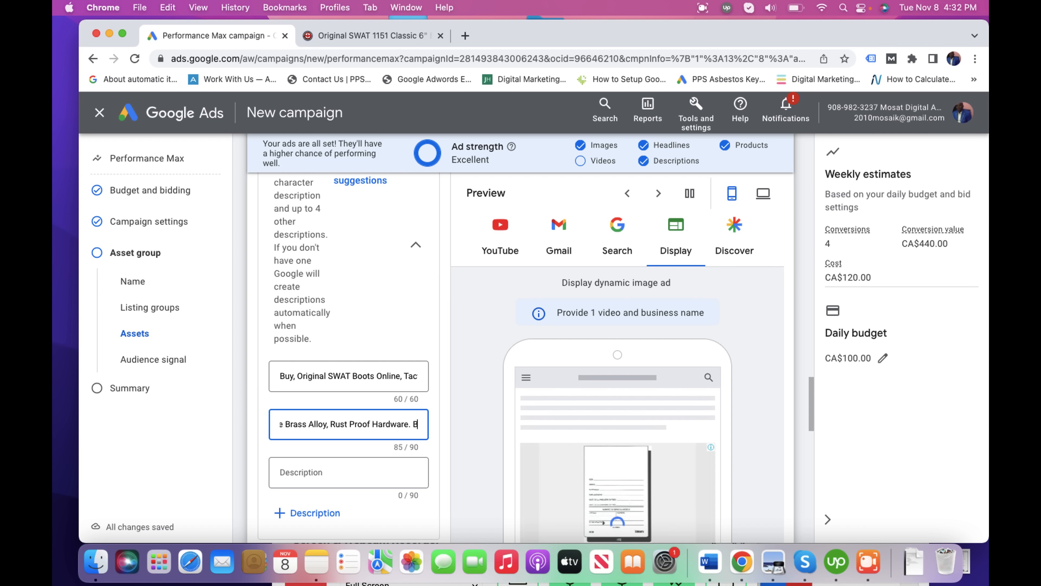
text(uy Now)
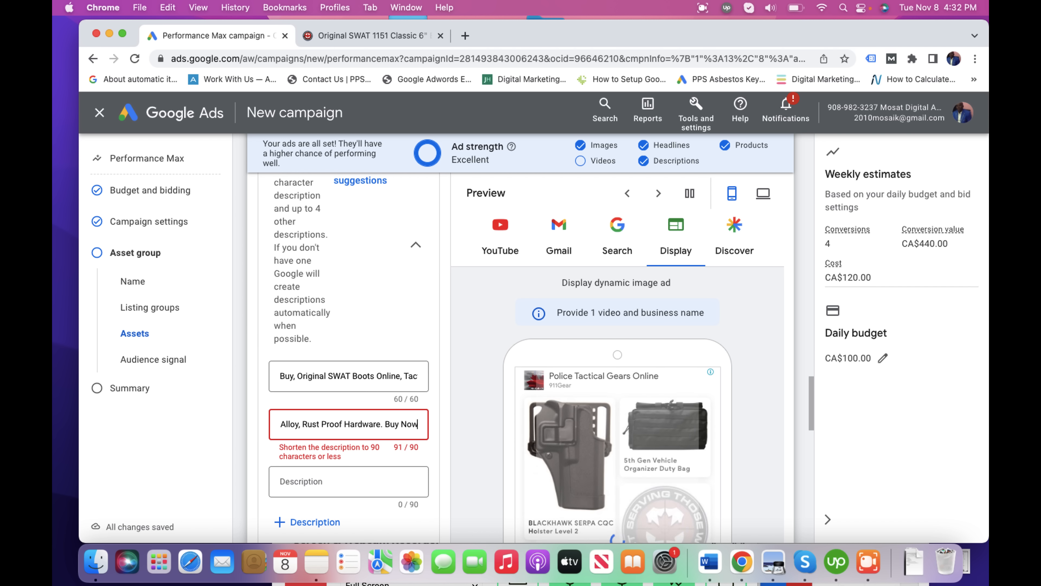
key(Left)
key(Left)
key(Left)
key(Left)
key(Left)
key(Left)
key(Left)
key(Left)
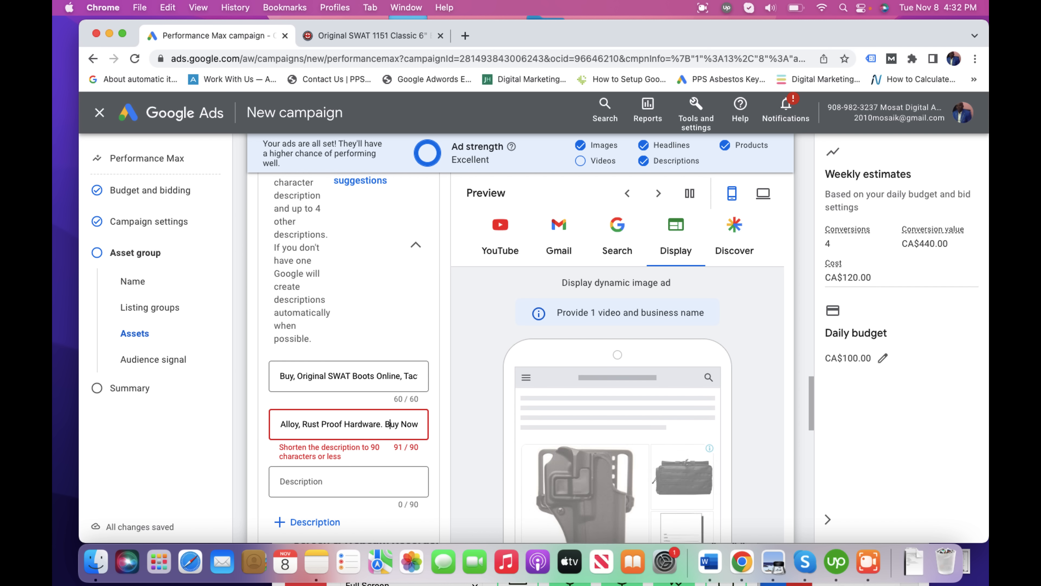
key(BackSpace)
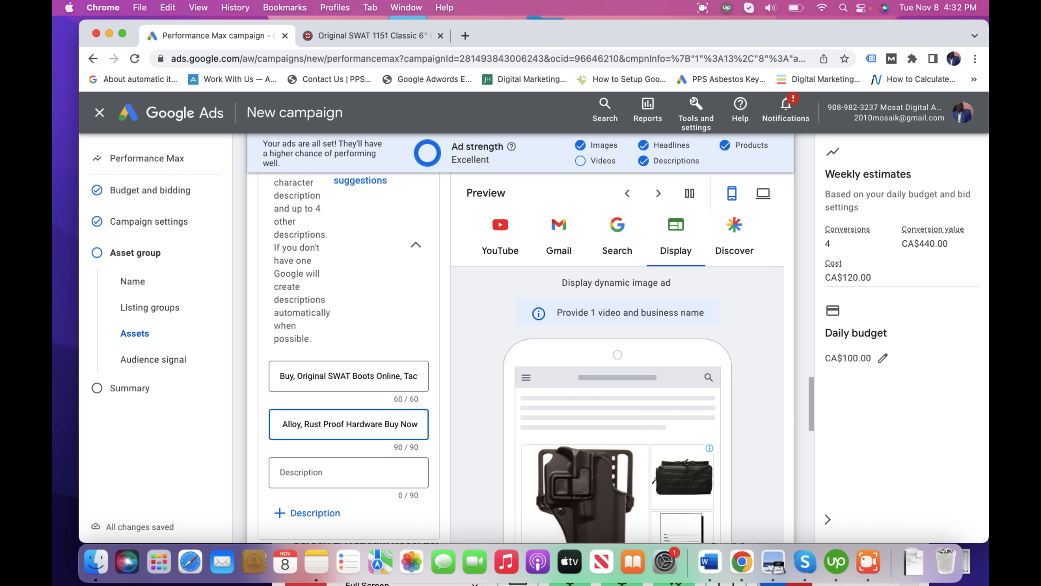
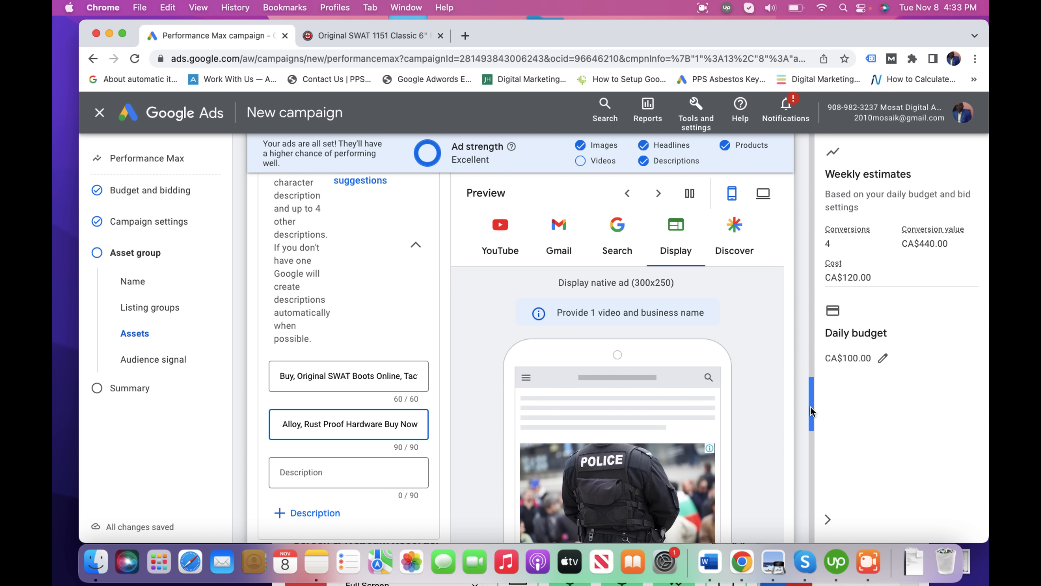
Step: Enter "911 Gear Toronto Canada" as the business name of the asset group
drag(810, 407, 812, 442)
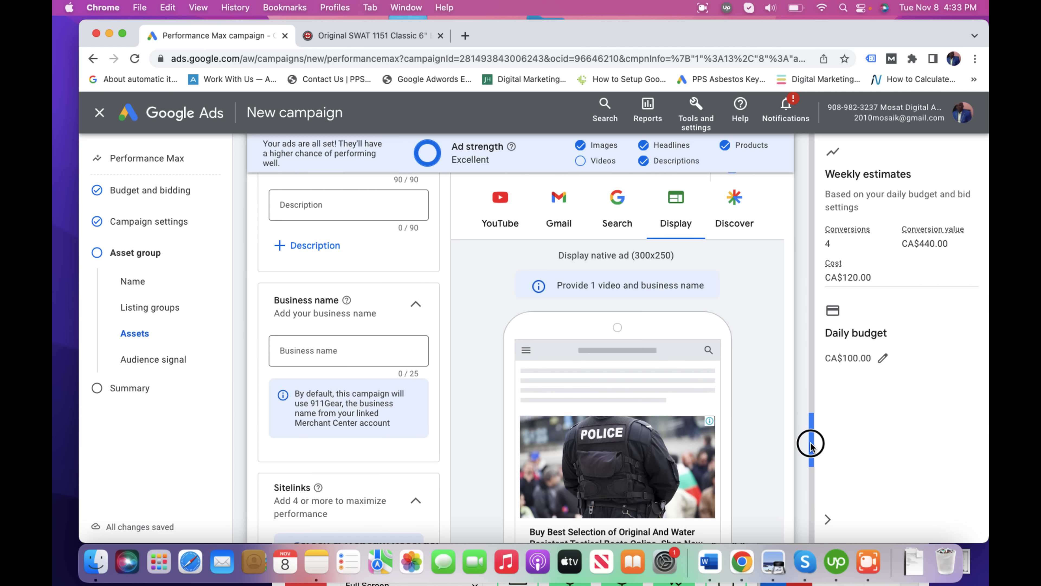
click(308, 354)
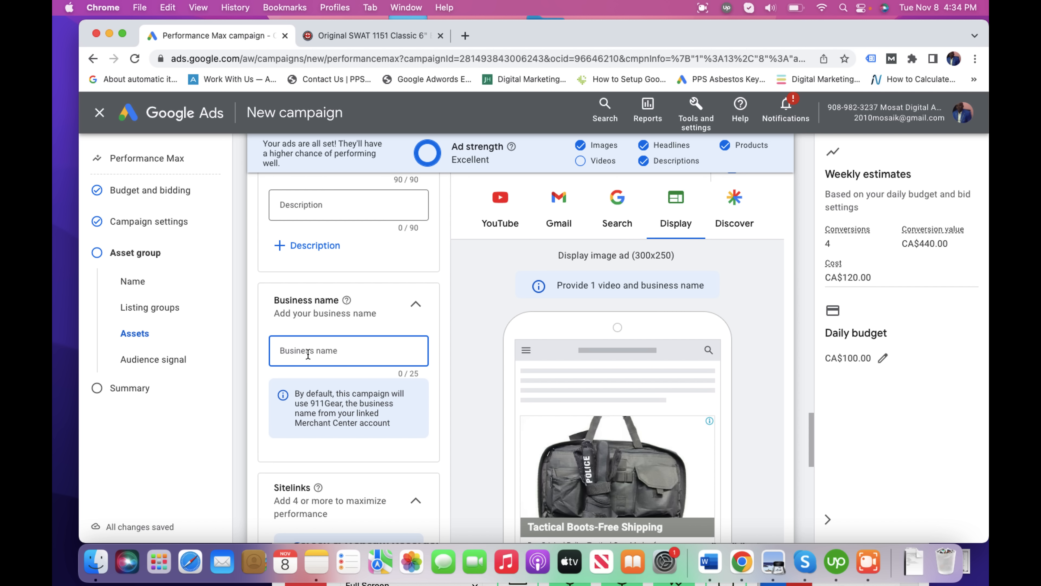
text(9111)
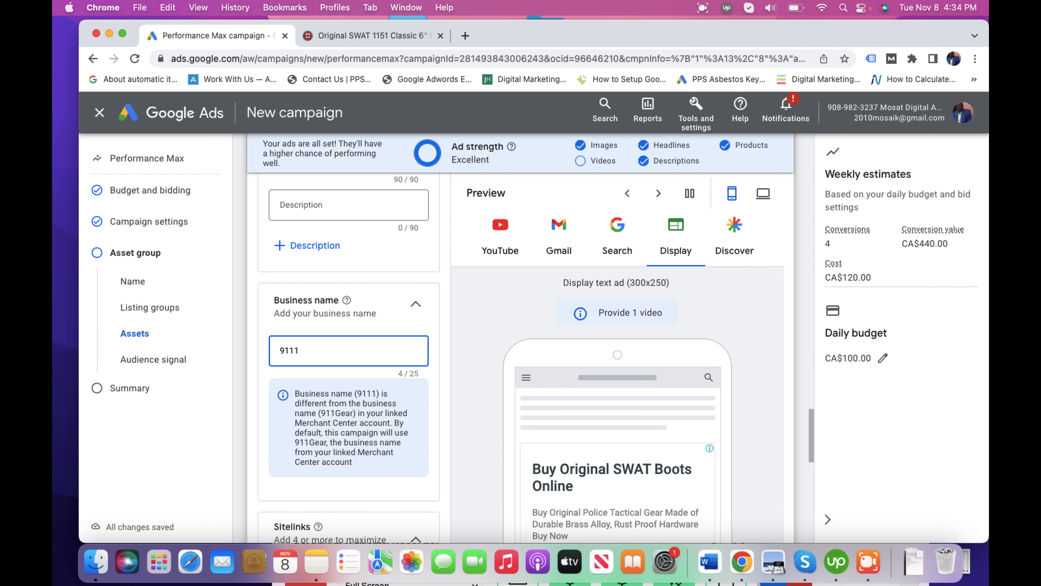
key(BackSpace)
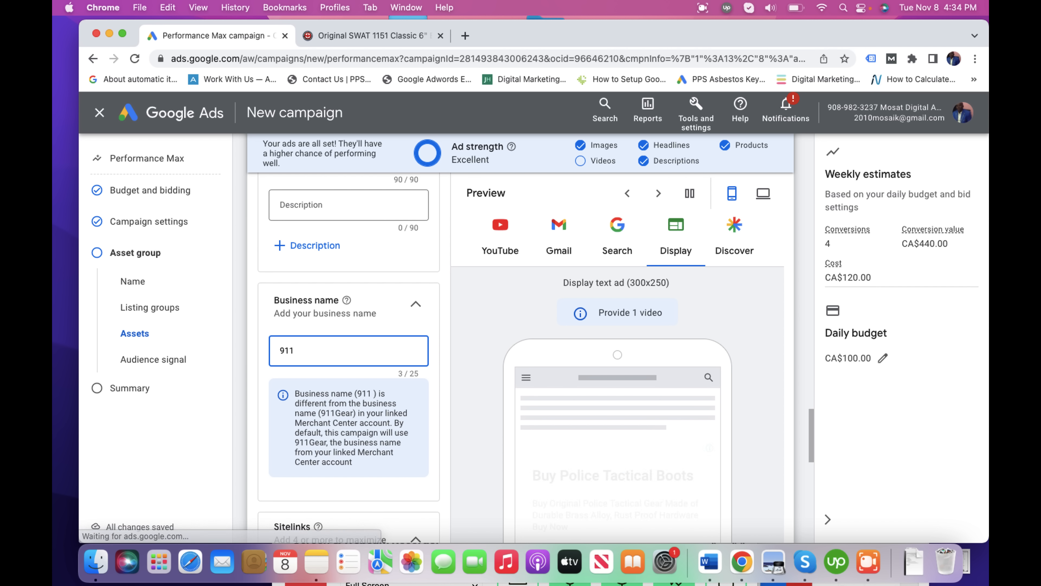
text(Gea)
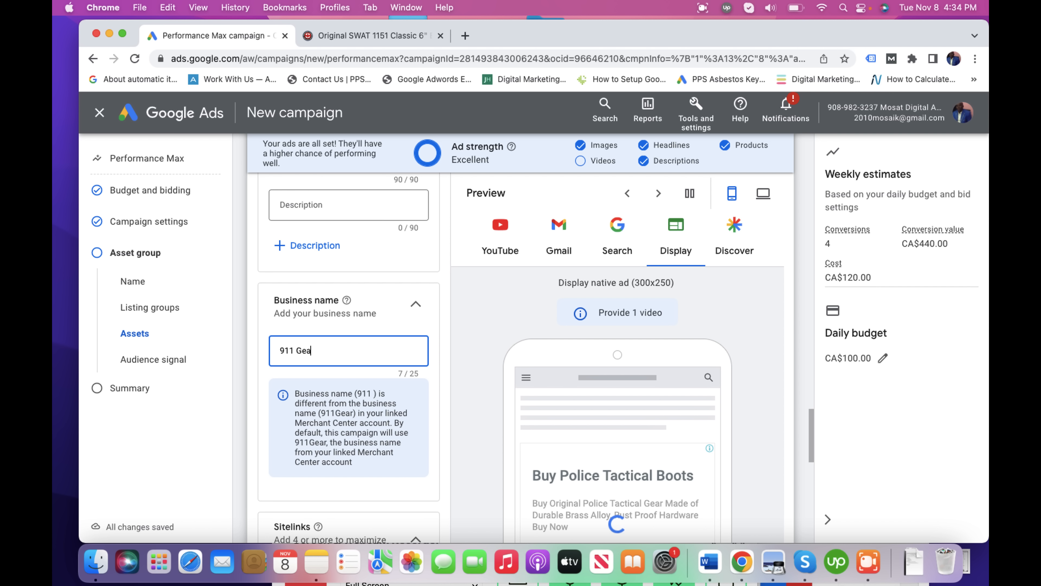
text(r T)
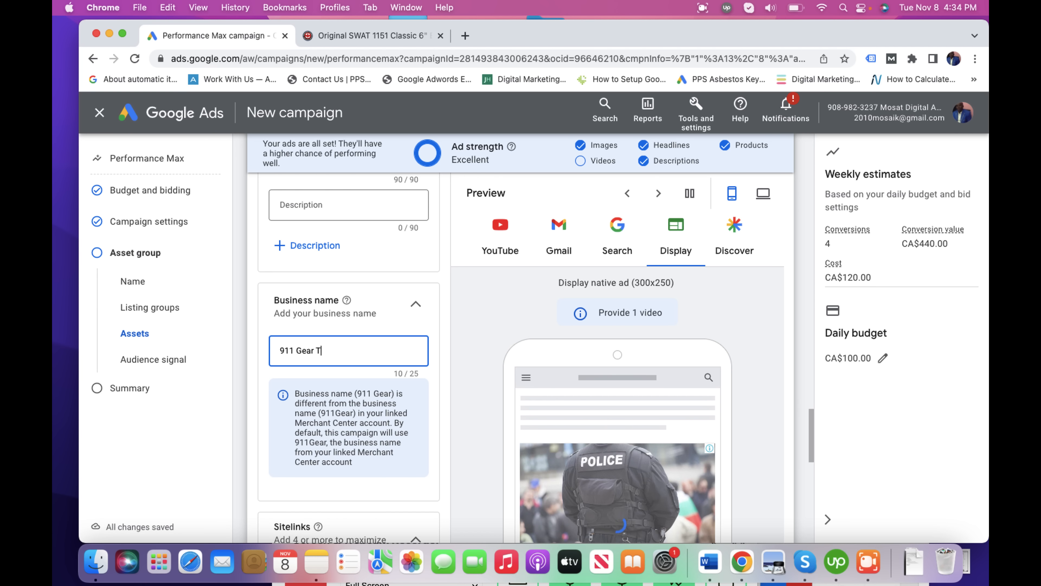
text(oronto )
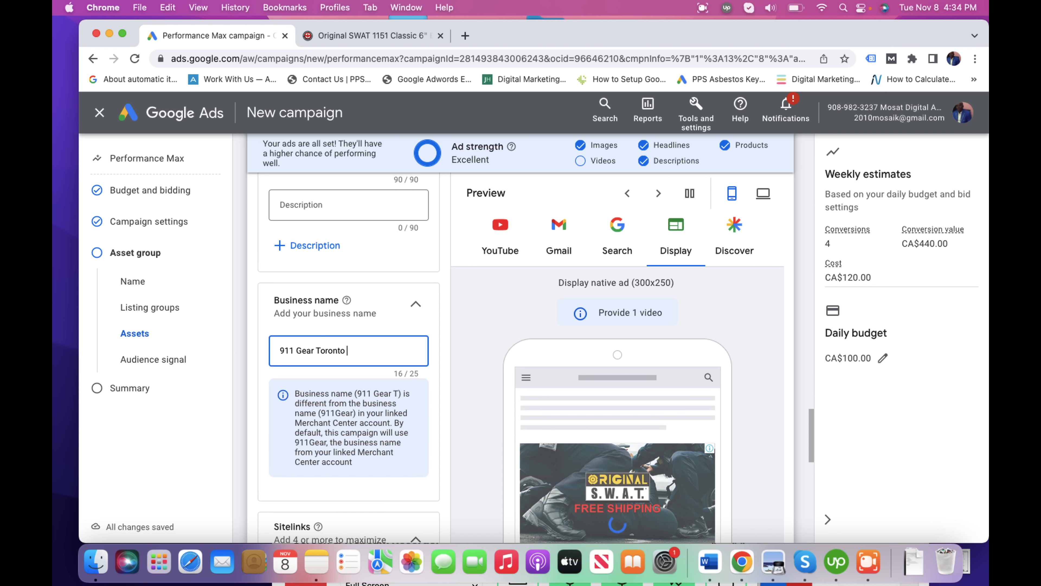
text(Canada)
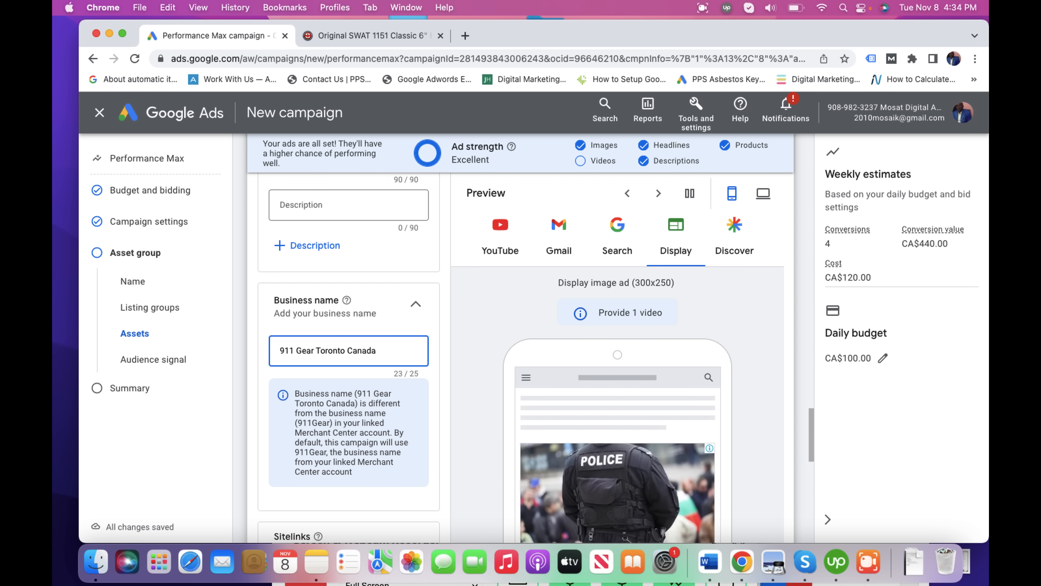
Step: Set the asset group's call to action to "Shop now"
drag(810, 438, 806, 499)
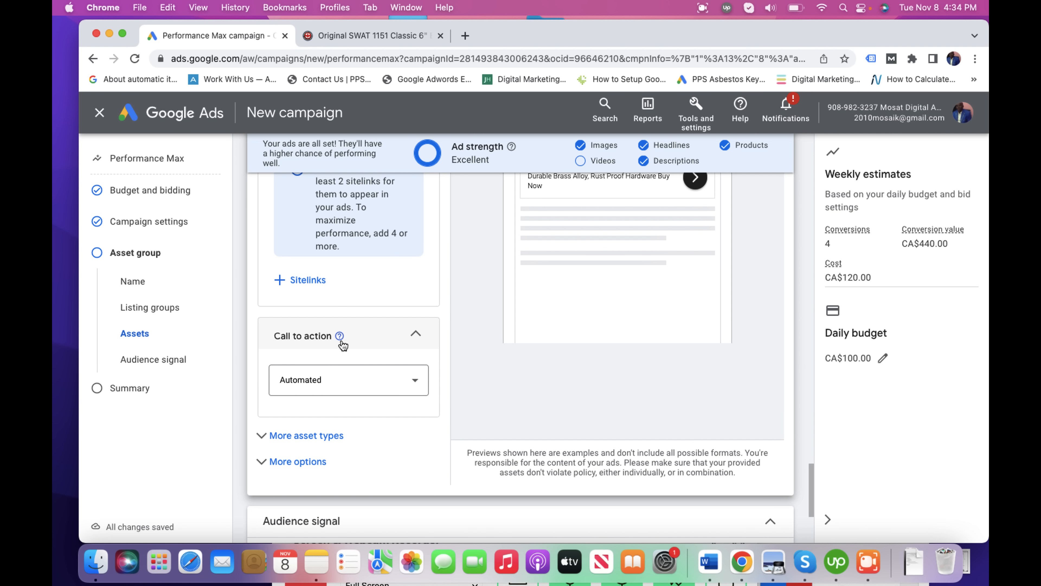
mouse_move(340, 338)
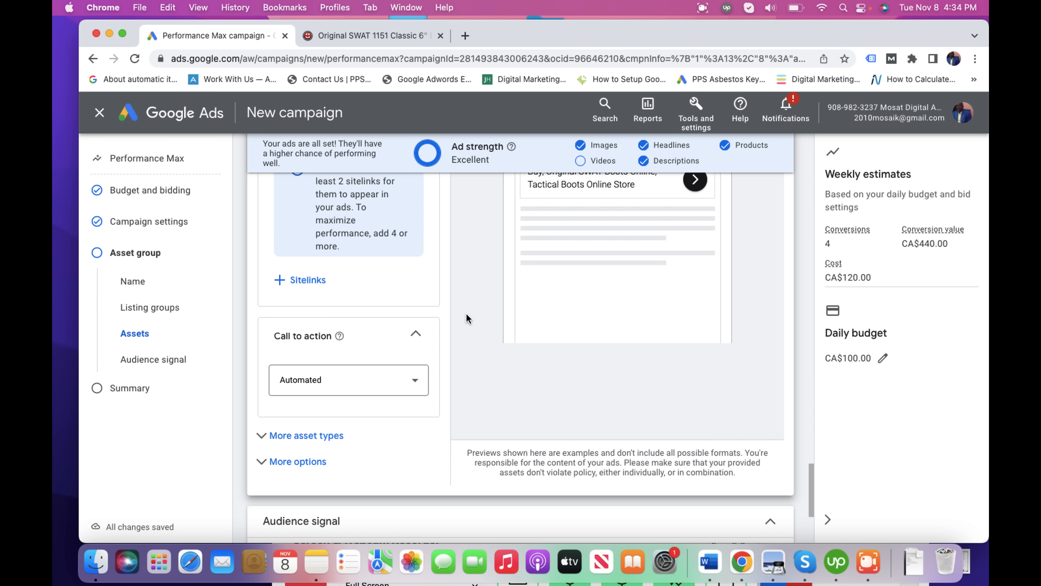
click(415, 381)
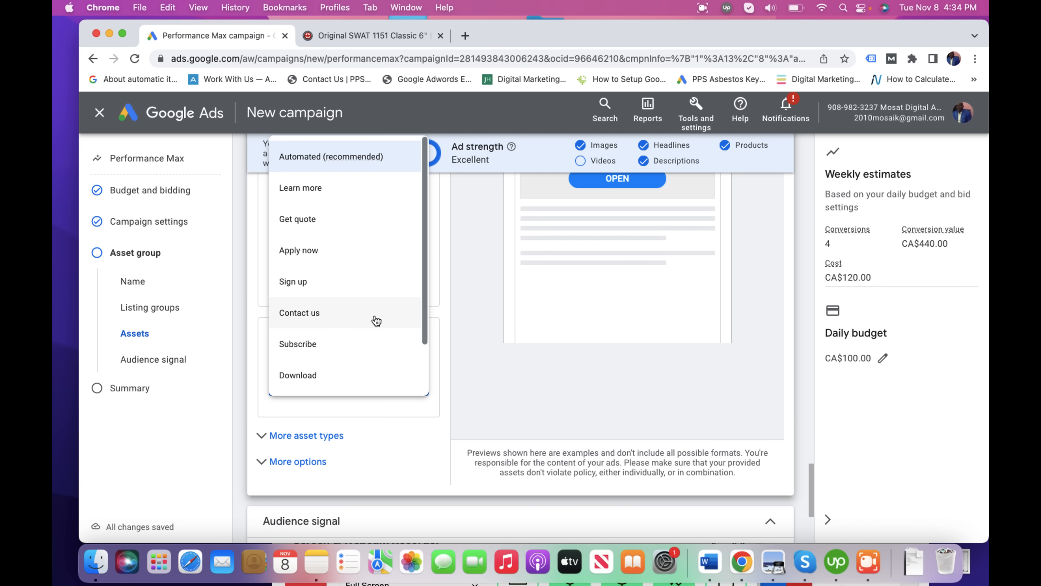
drag(425, 317, 425, 381)
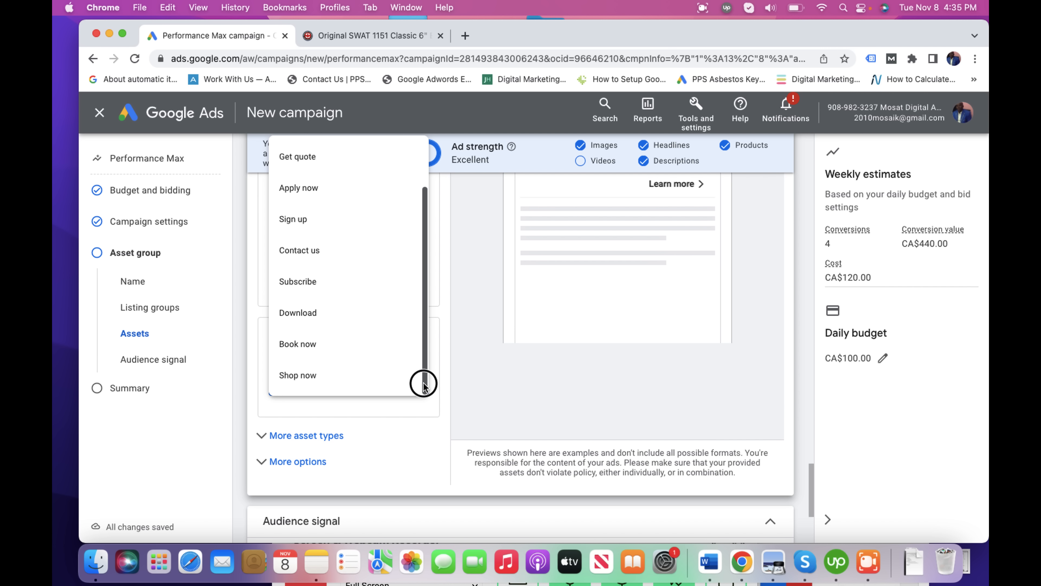
click(332, 384)
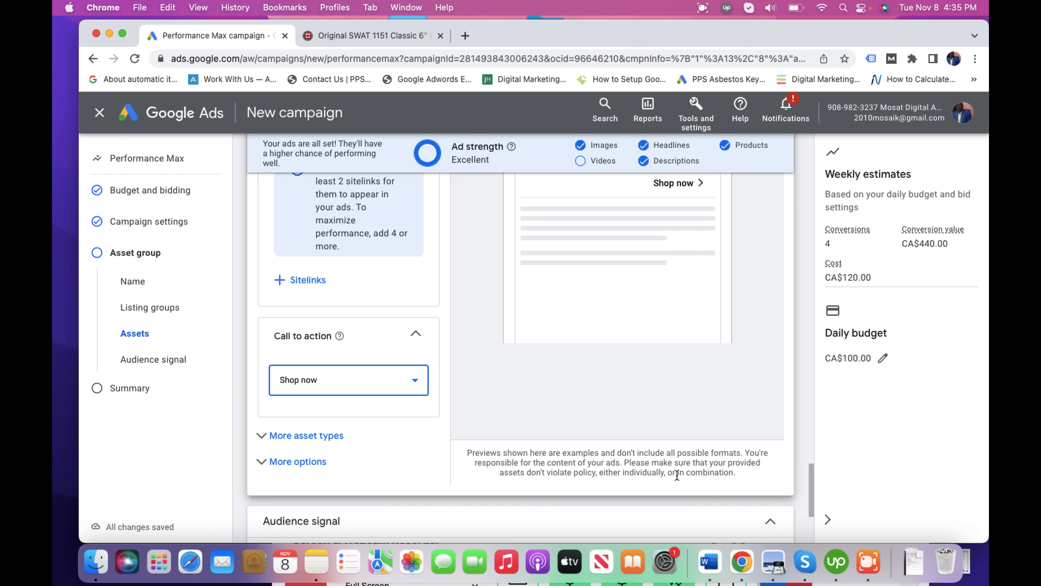
click(869, 568)
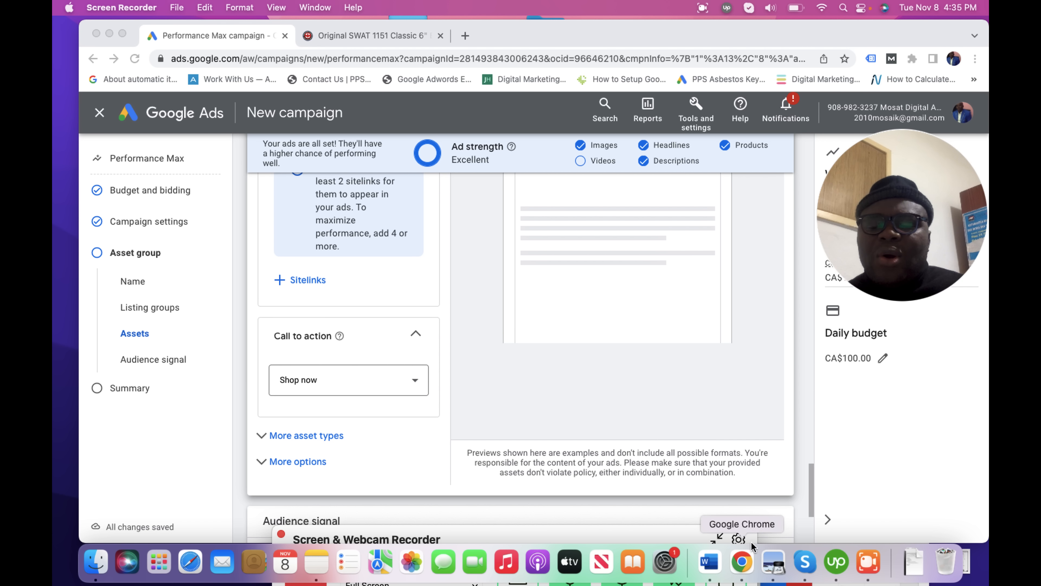
drag(628, 539, 651, 521)
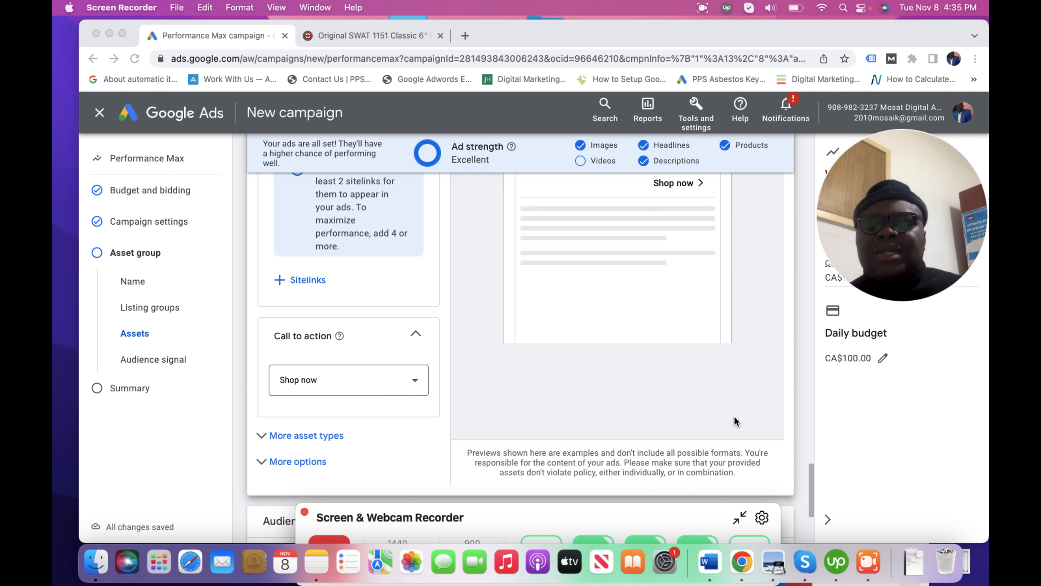
click(663, 521)
drag(663, 520, 663, 550)
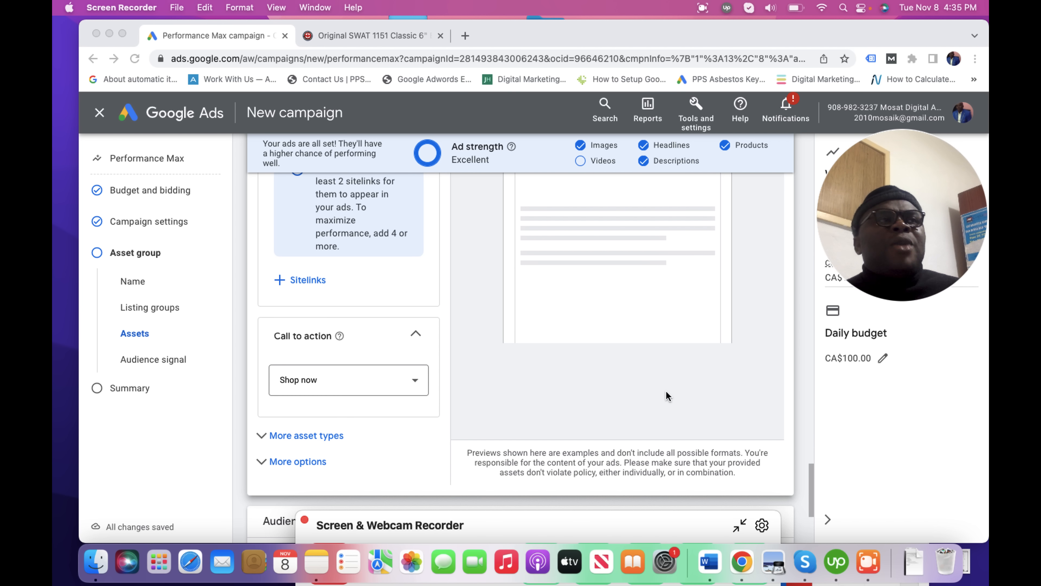
click(709, 396)
Step: Show the additional asset types and open the form for adding campaign-level prices
drag(812, 488, 811, 569)
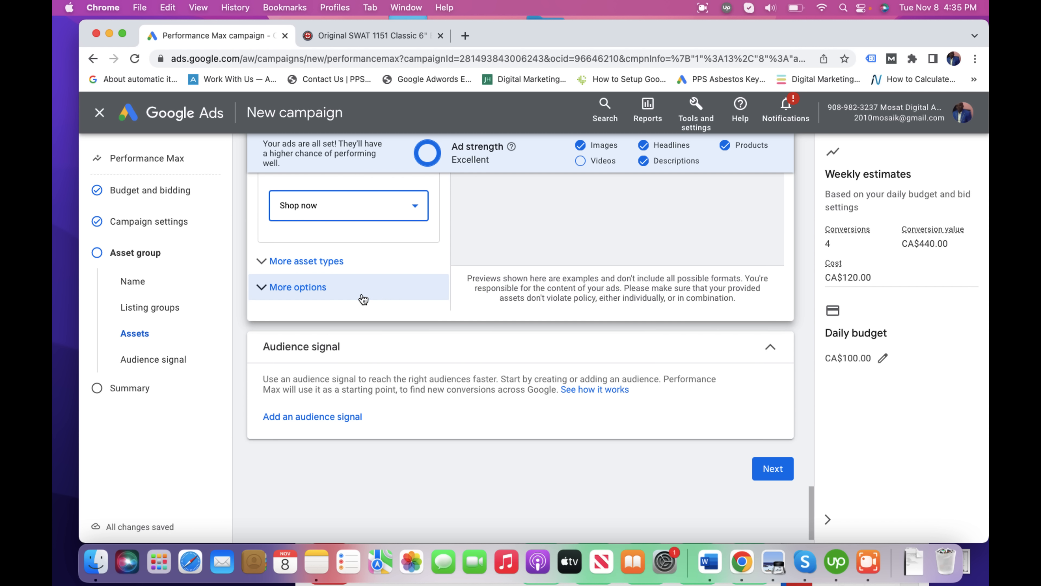
click(333, 268)
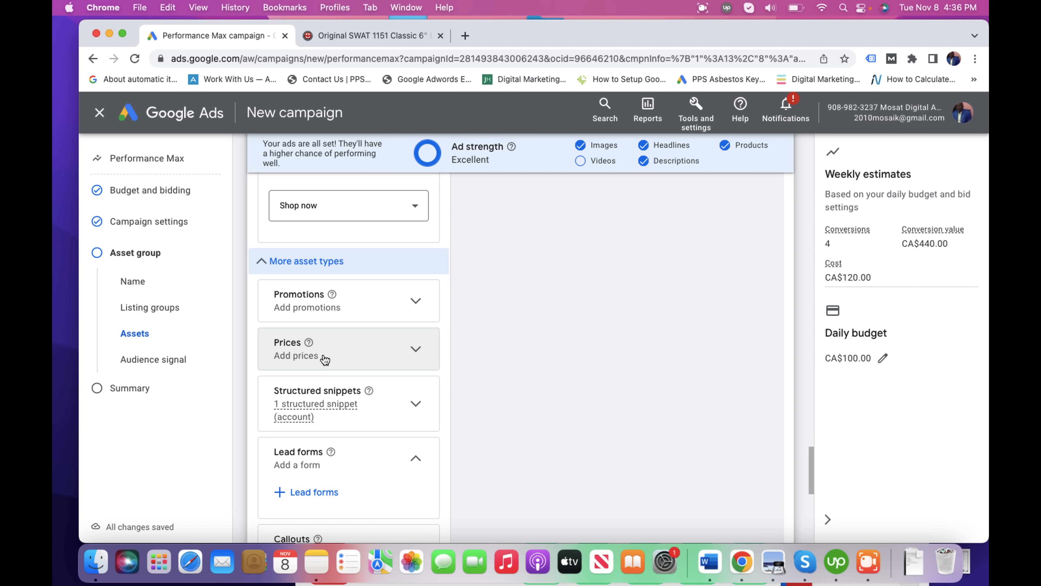
click(302, 353)
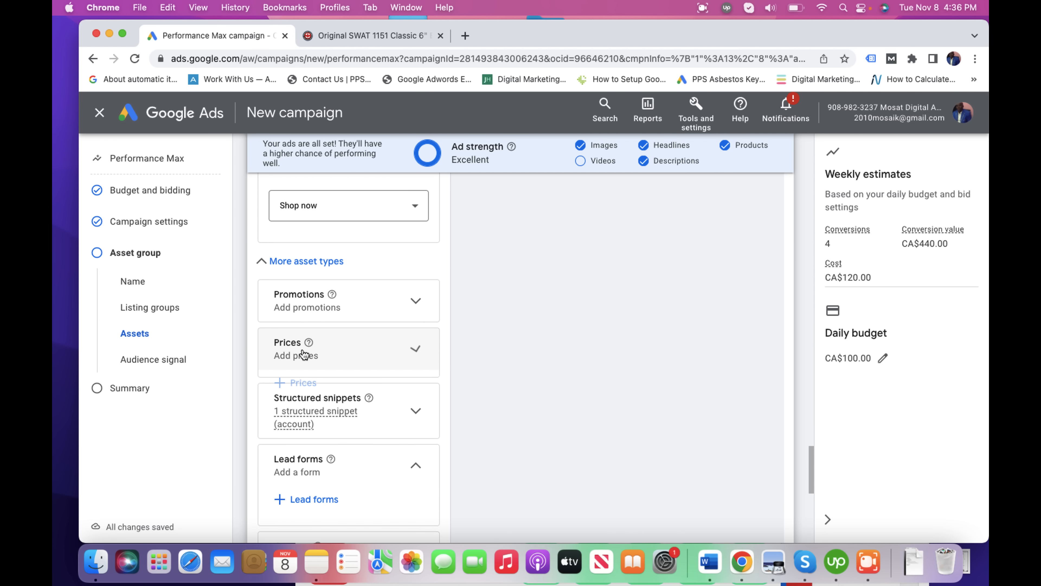
click(303, 384)
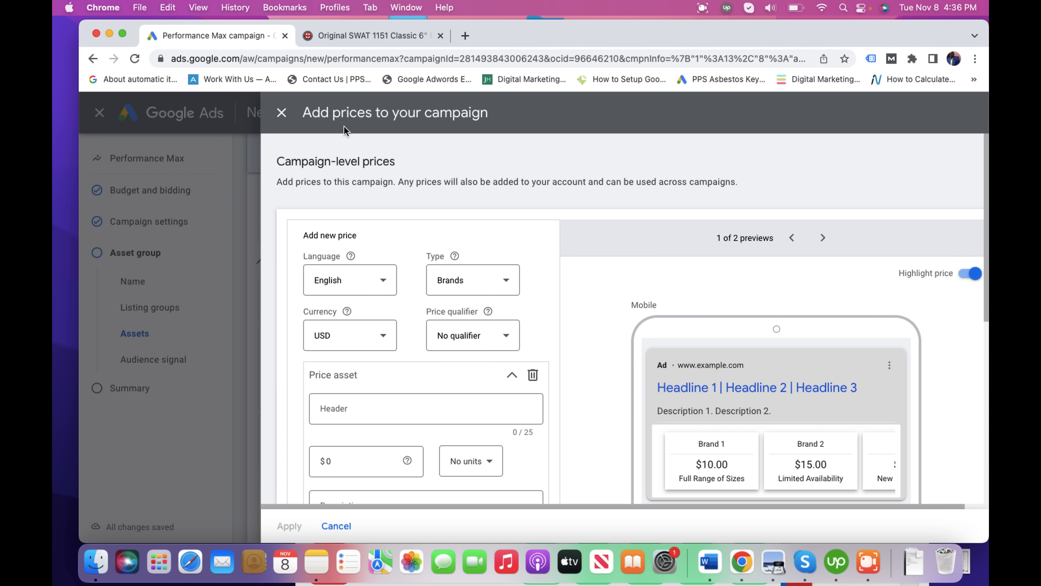
Step: Check the price of the Original SWAT 1151 Classic 6" boot on its 911gear.ca product page and return to the price form
click(384, 35)
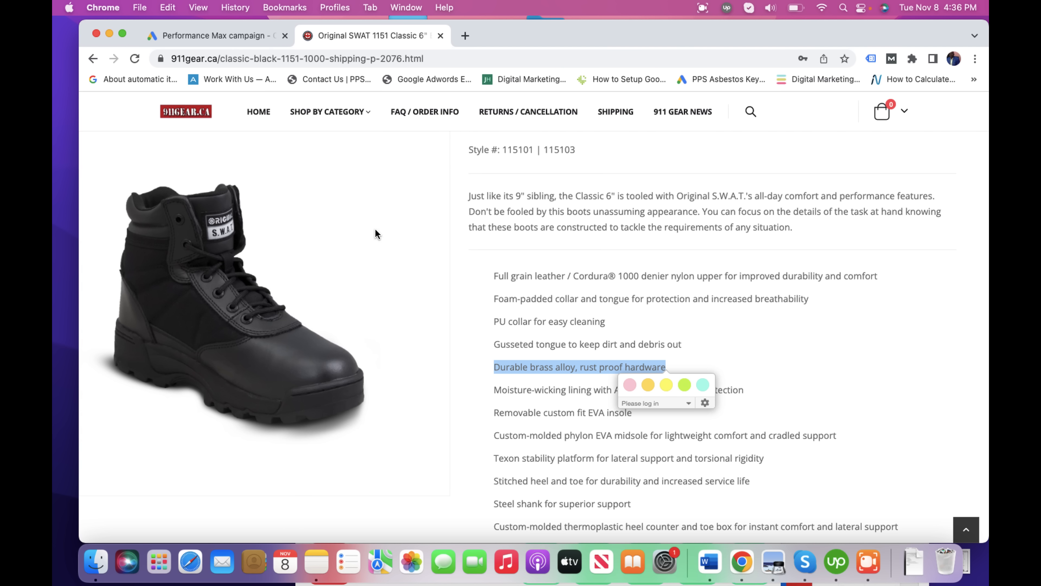
click(803, 312)
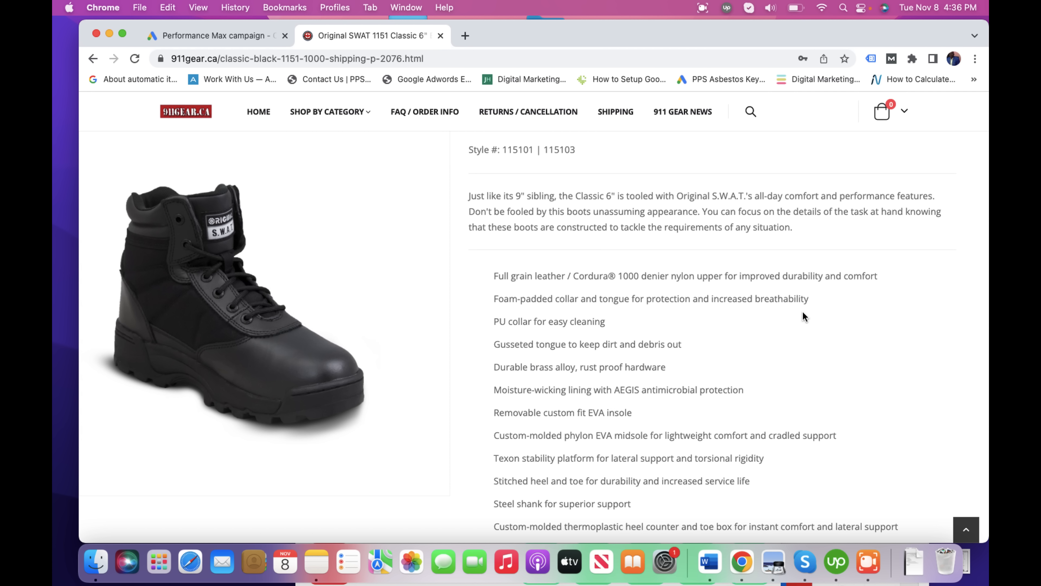
scroll(803, 315, up, 10)
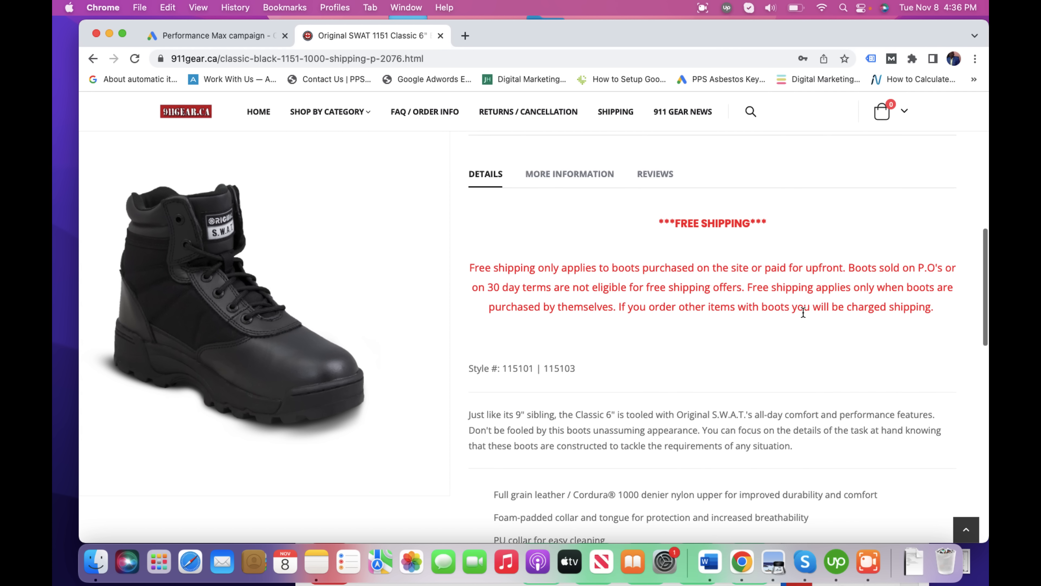
scroll(803, 312, up, 7)
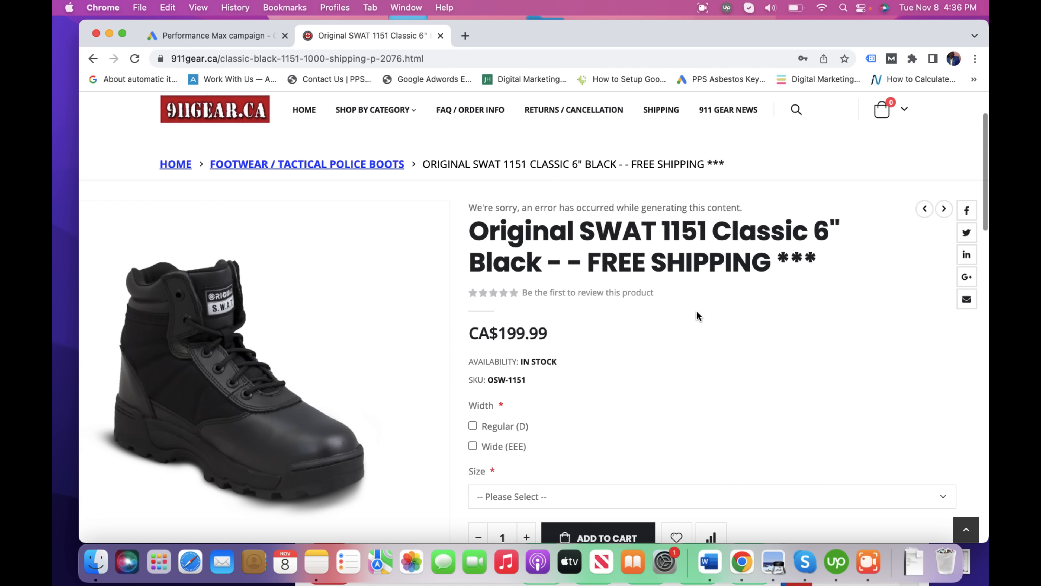
drag(552, 333, 460, 337)
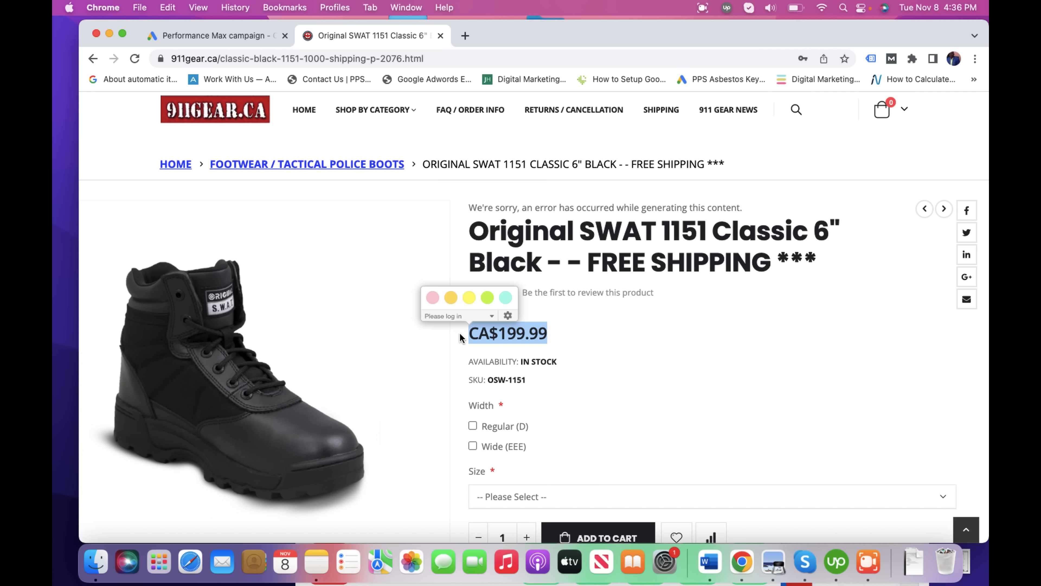
click(226, 41)
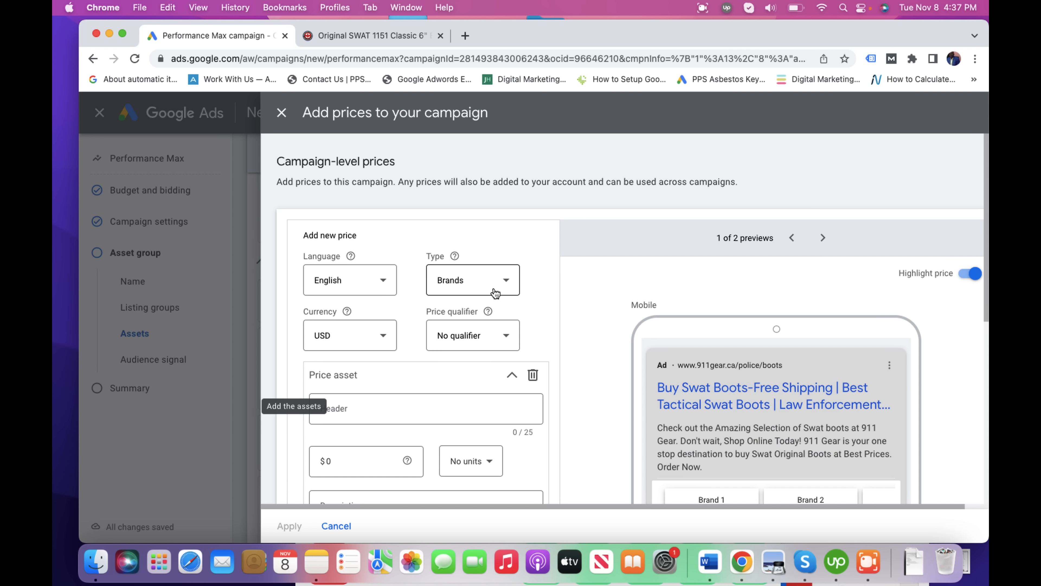
Step: Set the new price's type to Product categories and its currency to CAD
click(503, 290)
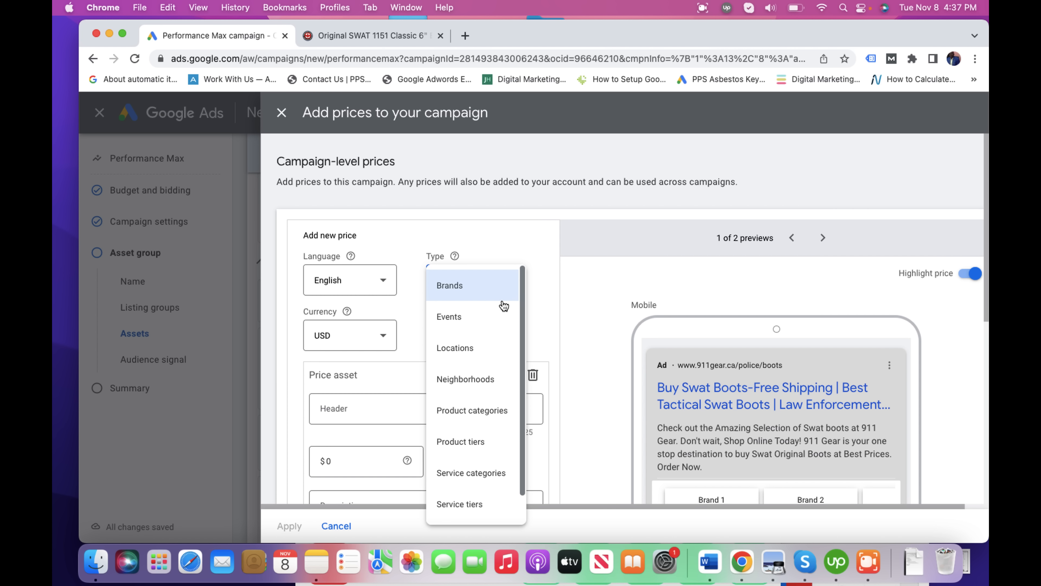
click(482, 415)
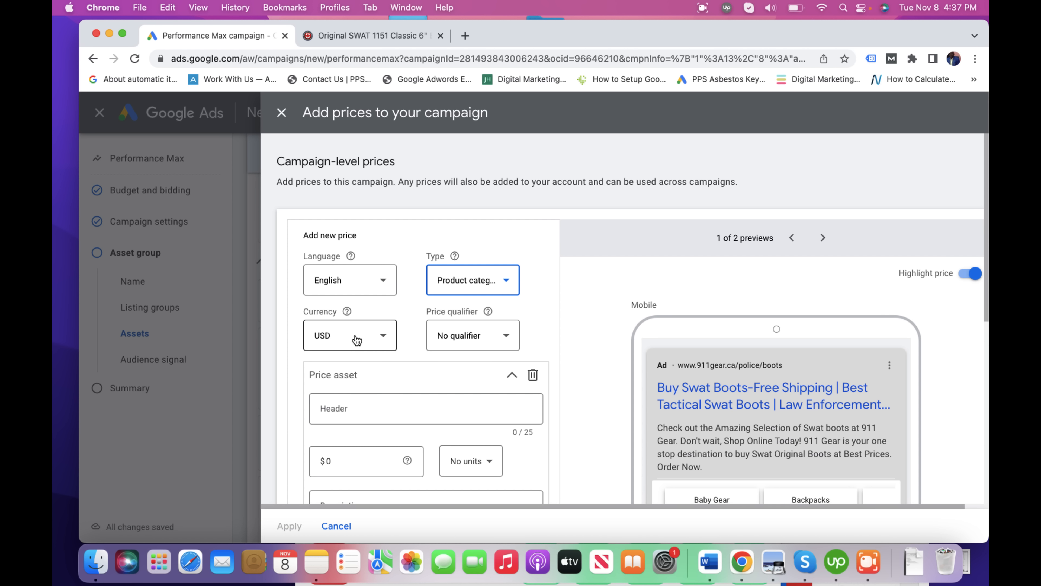
click(387, 343)
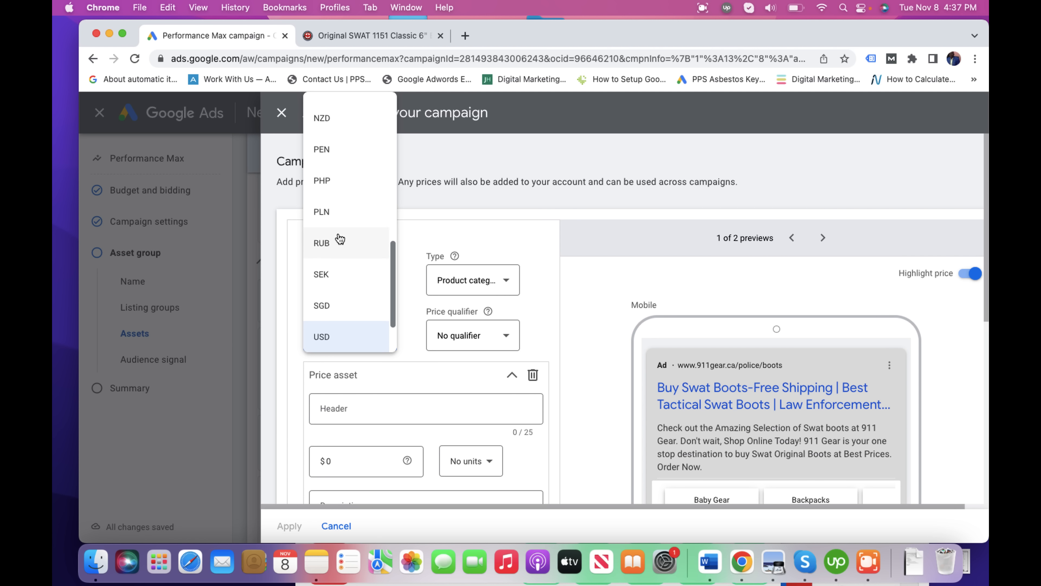
click(392, 300)
drag(392, 299, 384, 140)
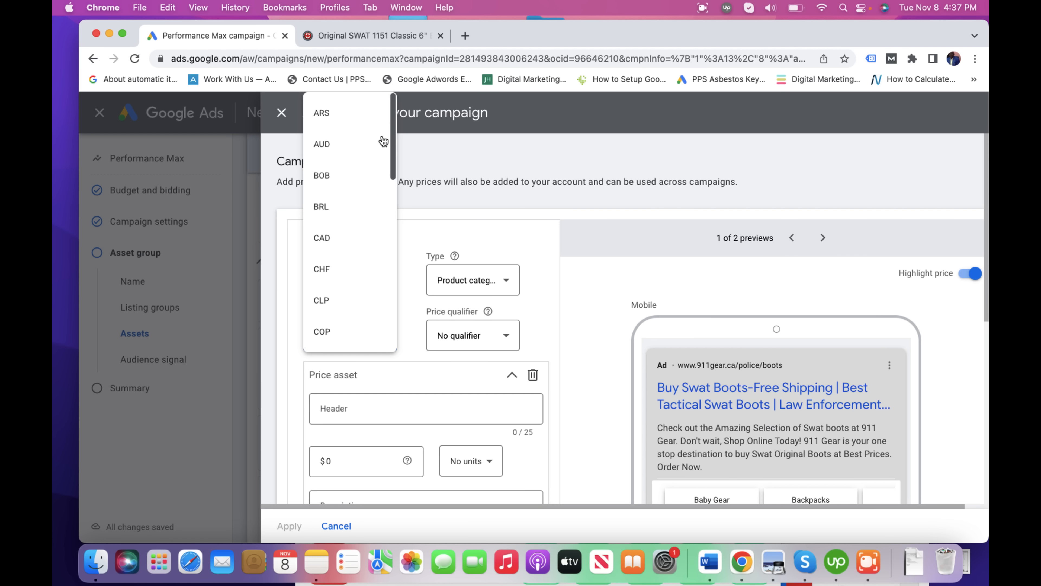
click(333, 239)
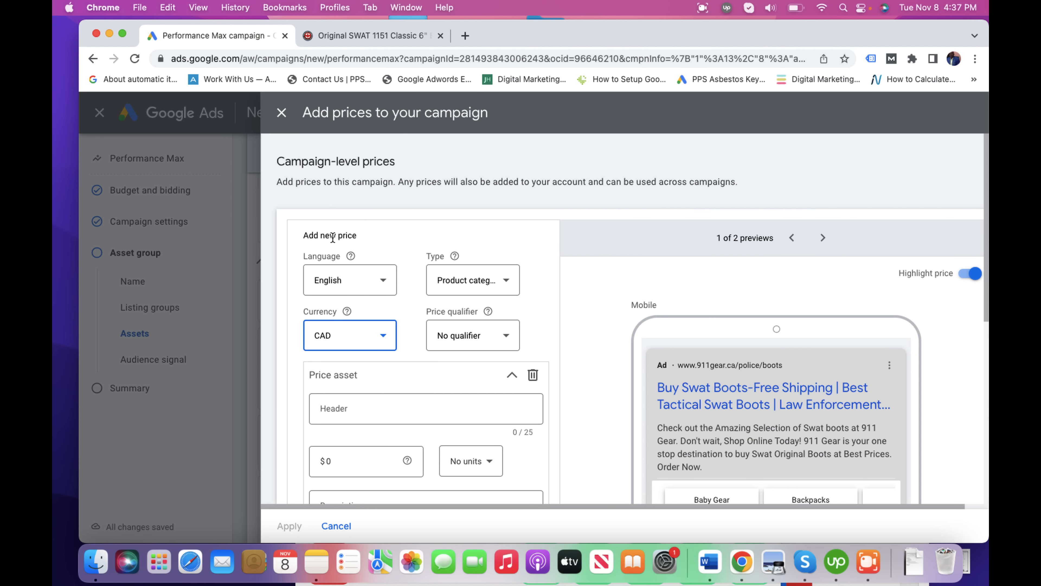
Step: Set the price qualifier of the new price to "Up to"
click(505, 343)
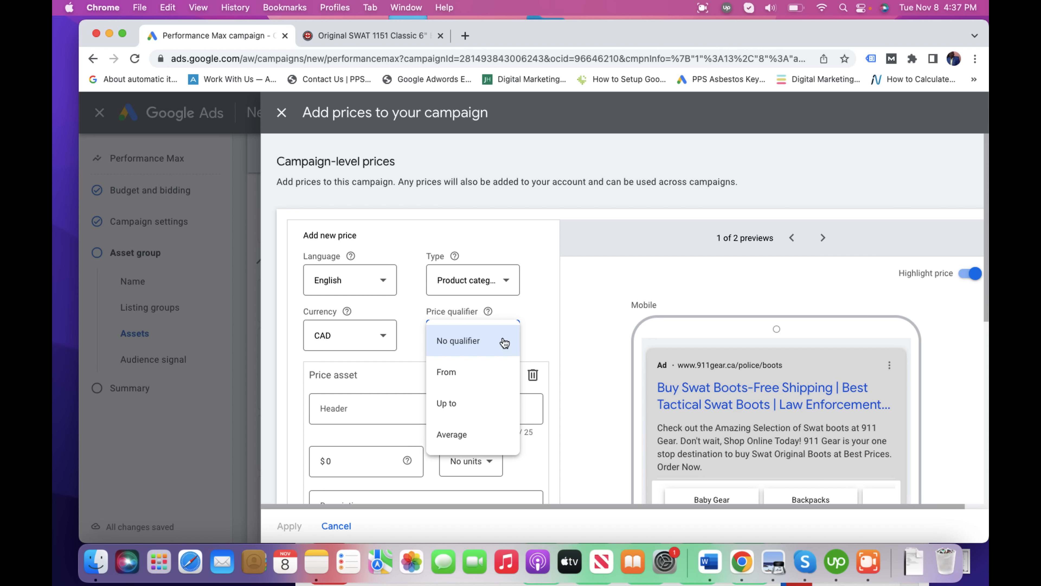
click(451, 404)
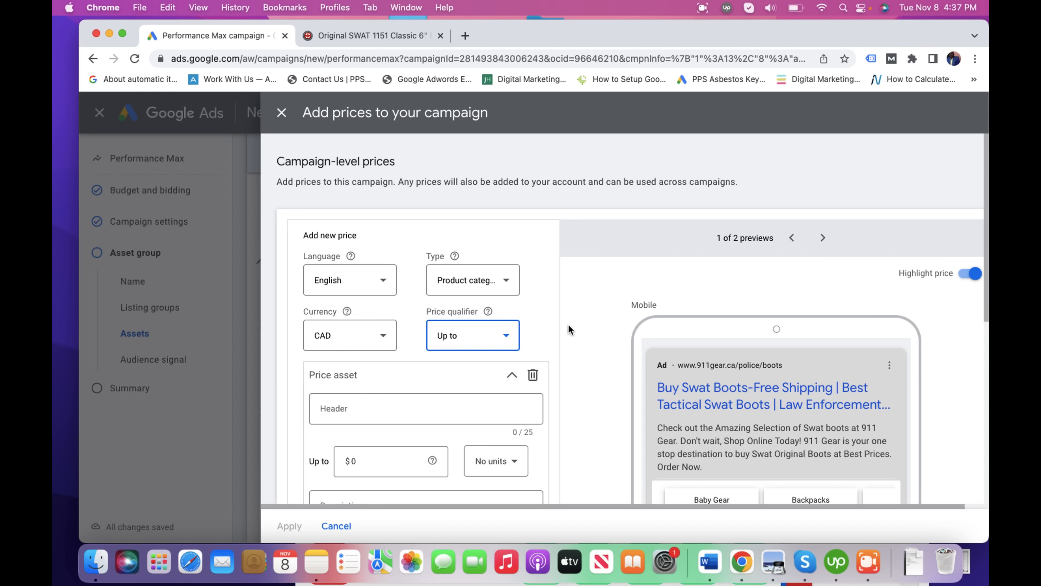
click(385, 41)
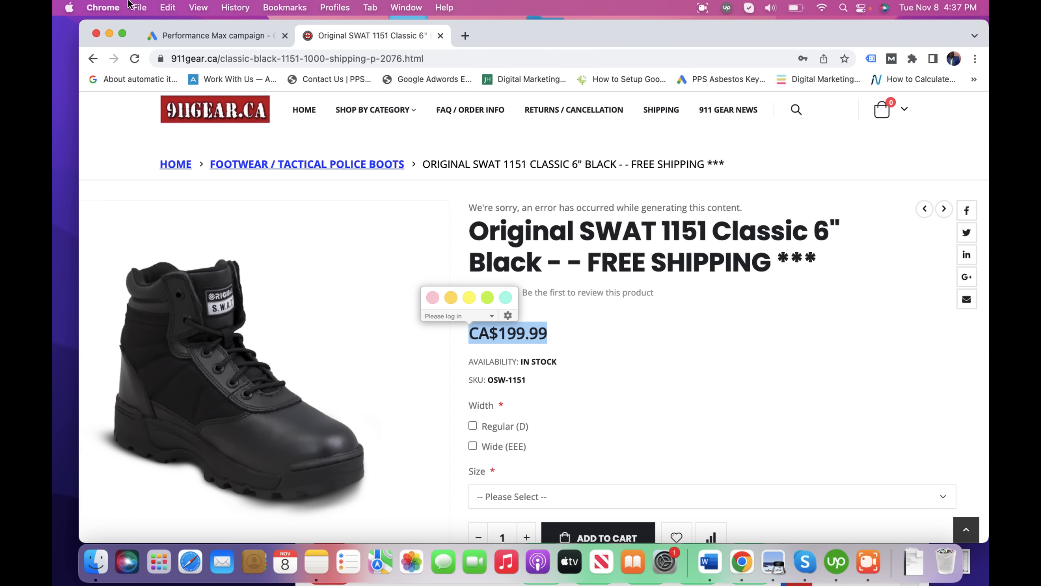
click(198, 41)
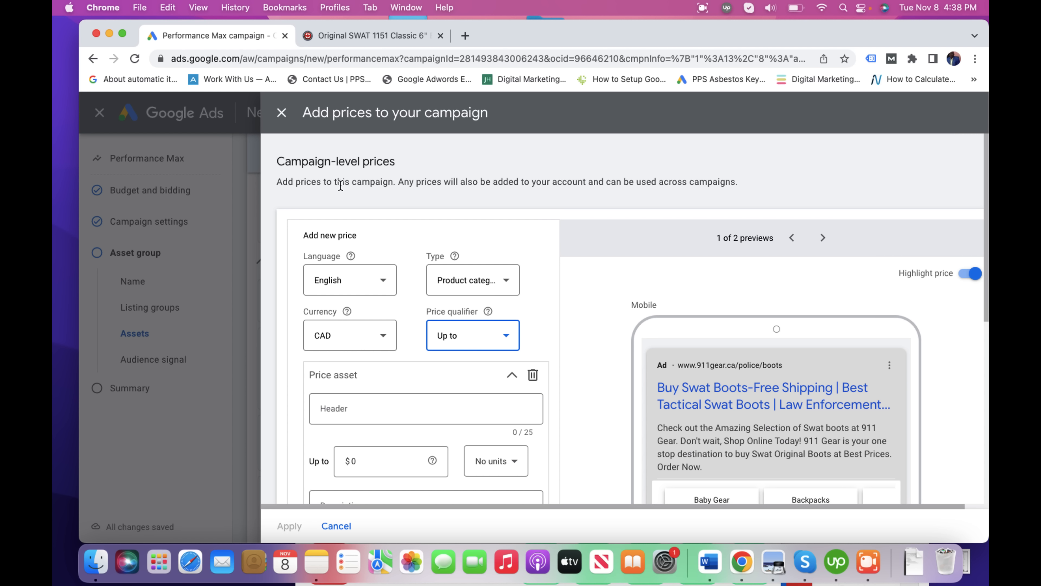
click(510, 336)
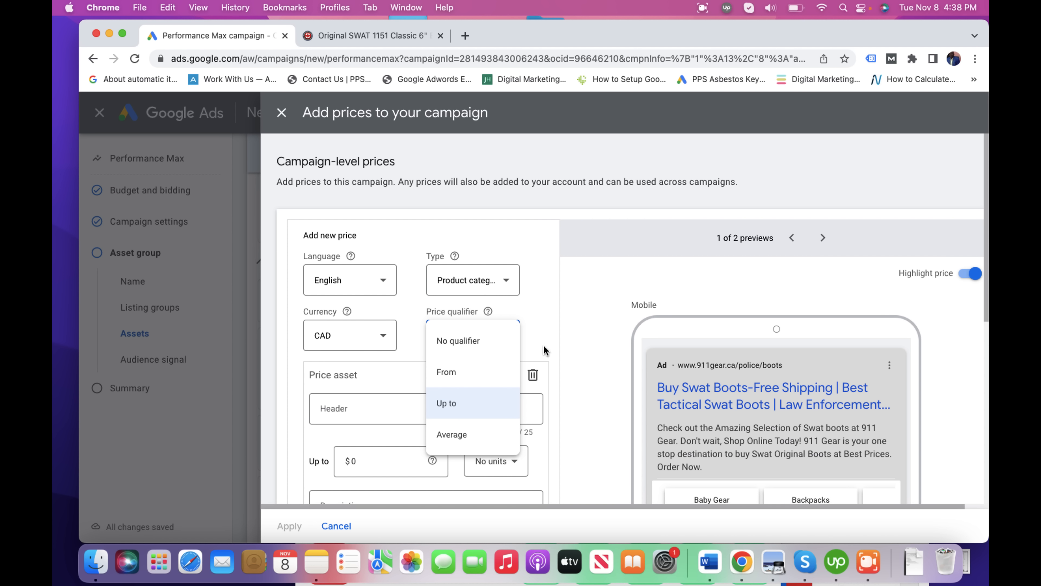
click(574, 353)
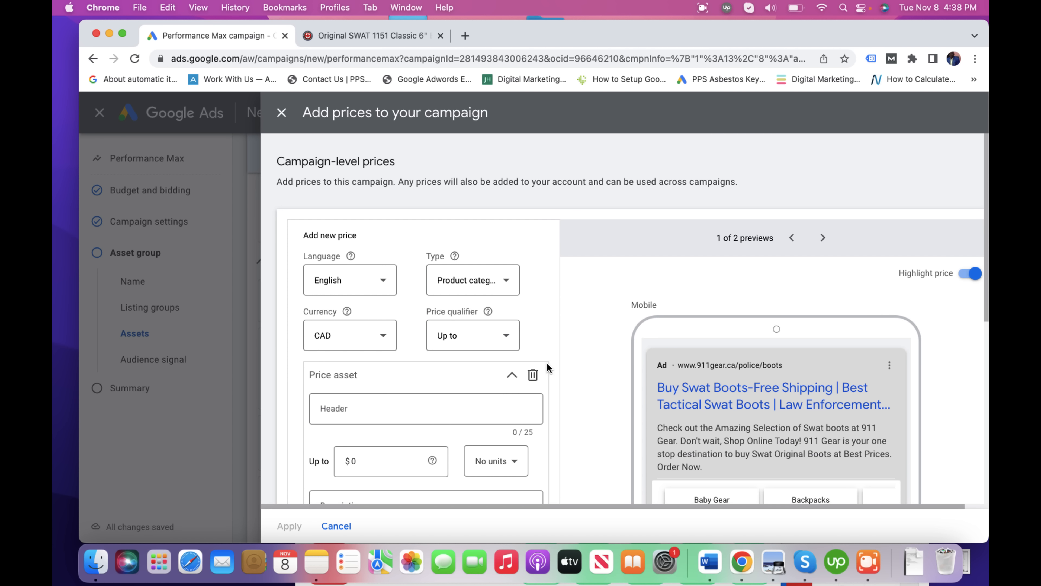
Step: Set the amount of the first price asset to $199.99
click(355, 404)
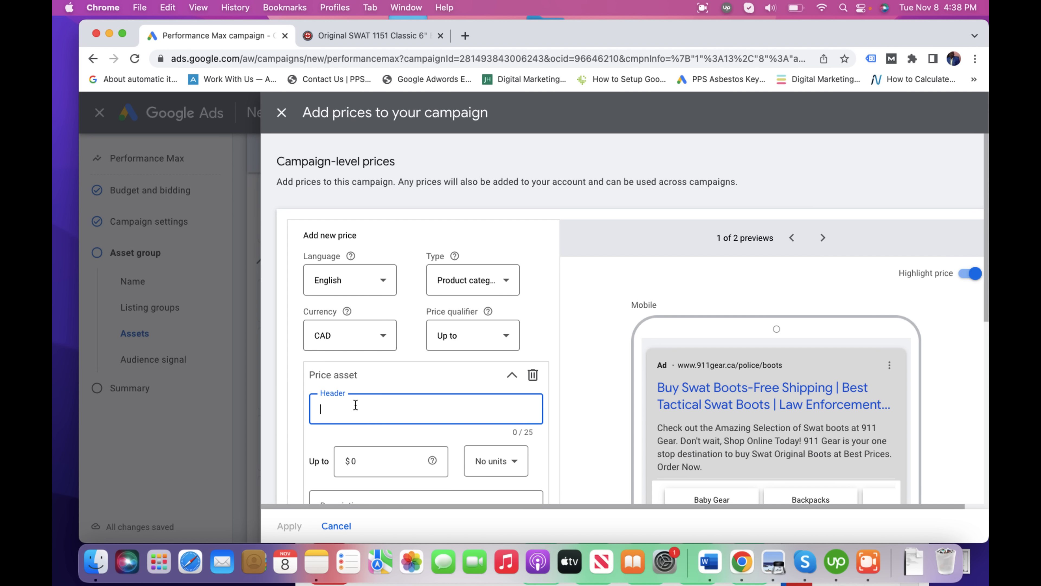
click(366, 460)
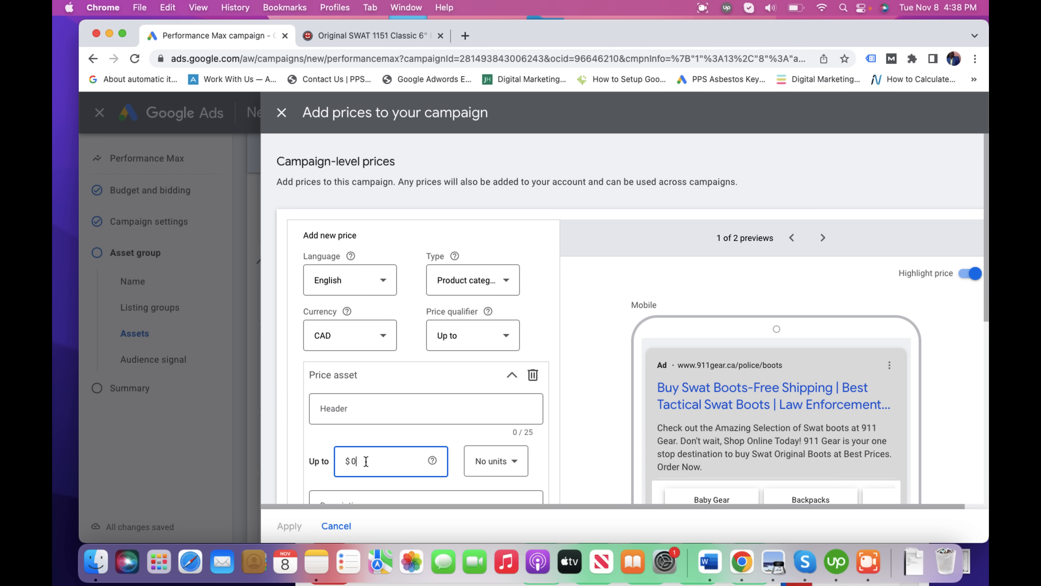
key(BackSpace)
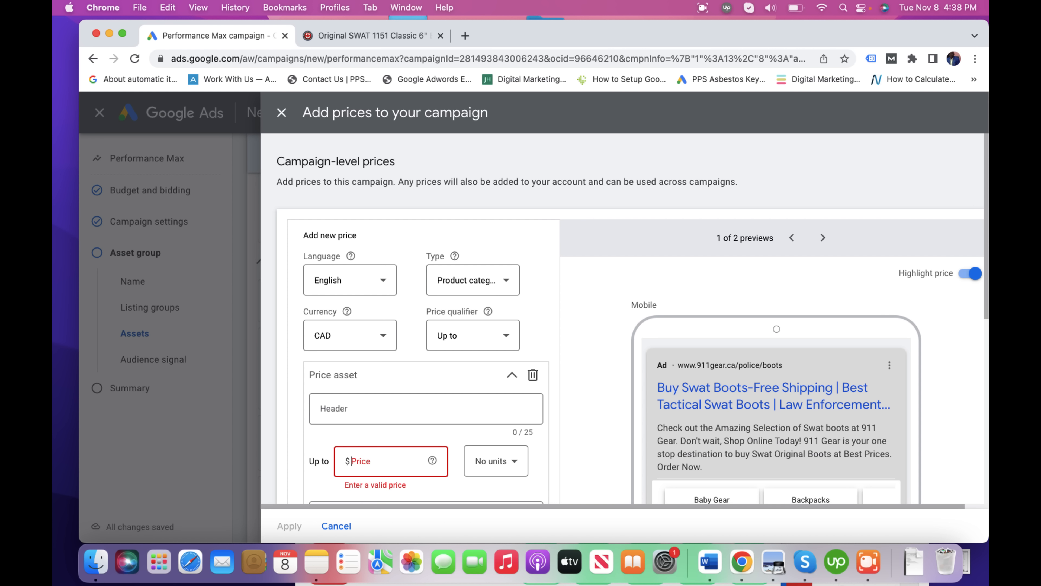
text(199.99)
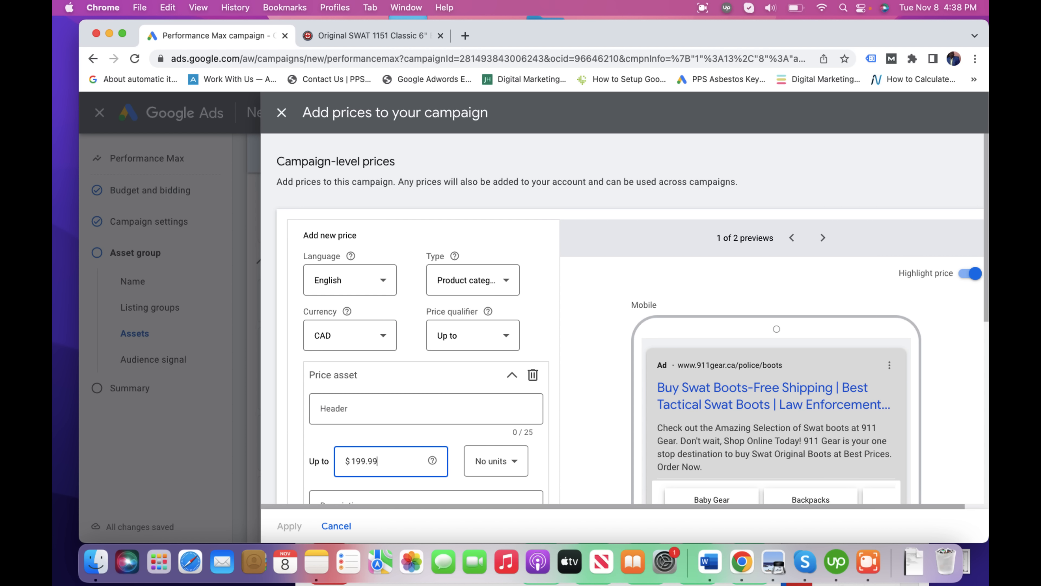
Step: Copy "SWAT 1151 Classic 6" from the product page title into the first price asset's header
click(341, 408)
click(351, 41)
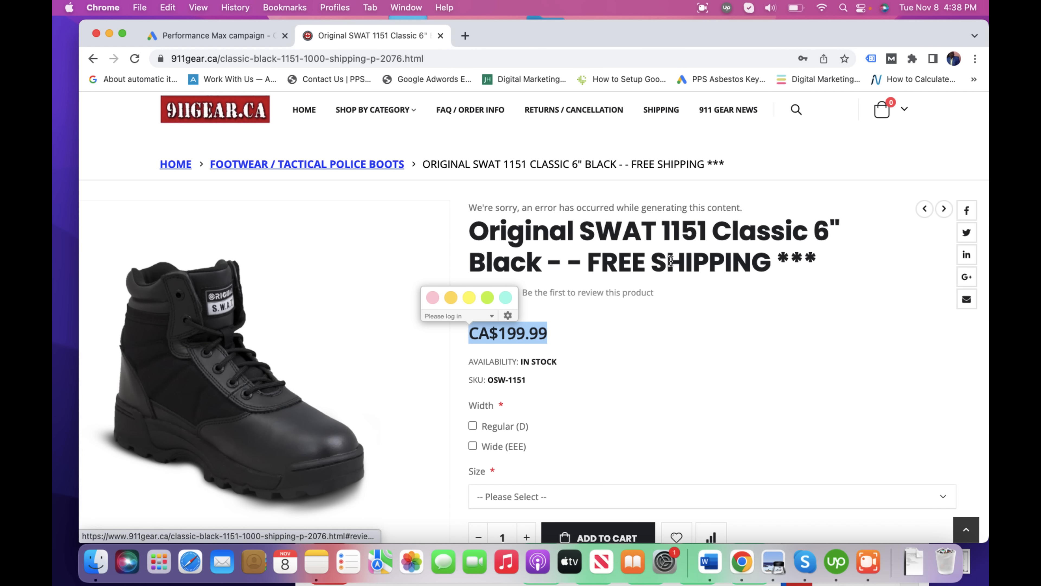
drag(581, 234, 834, 237)
key(super+c)
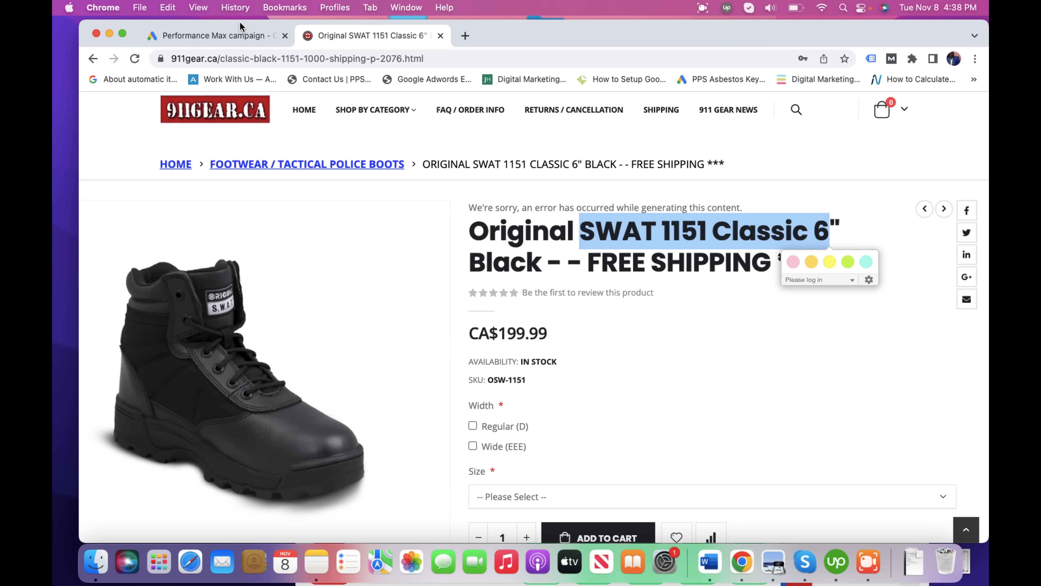
click(241, 36)
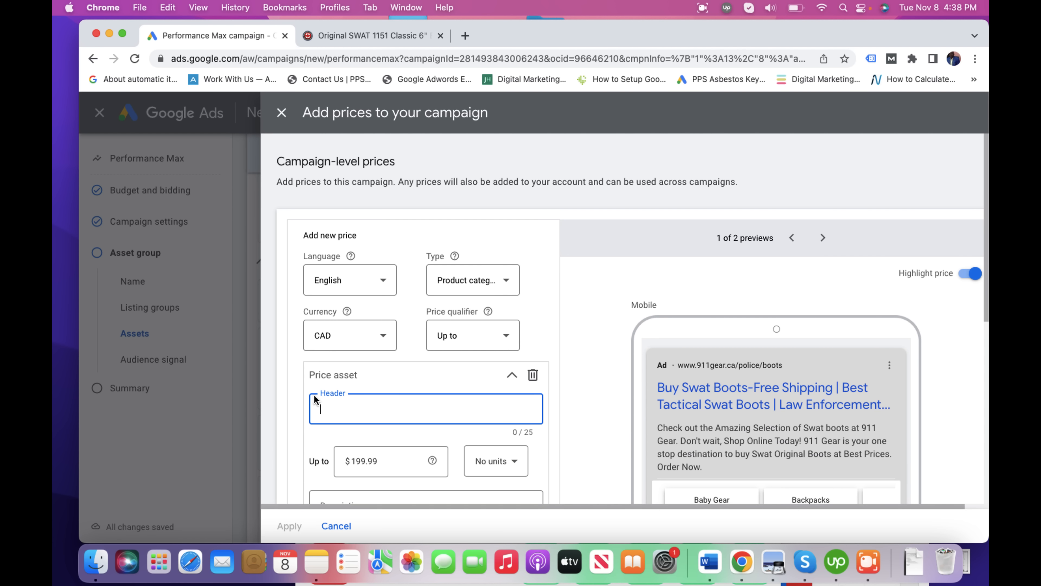
key(super+v)
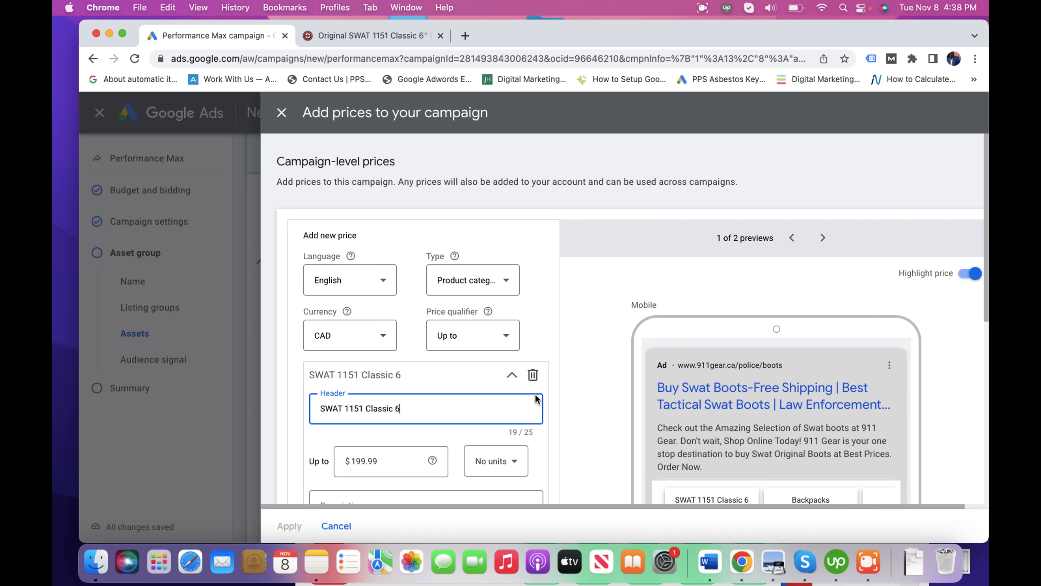
click(598, 403)
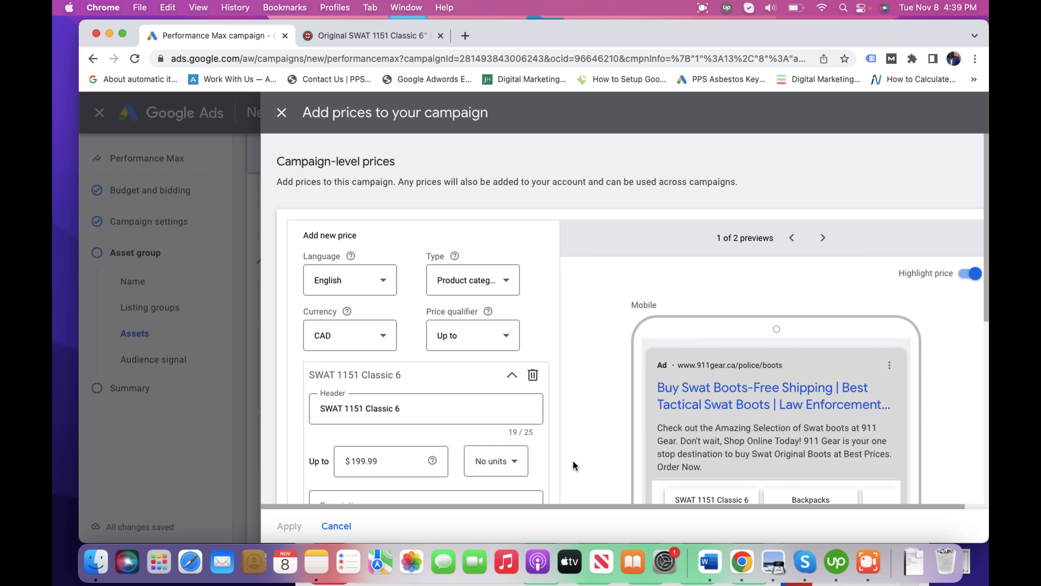
Step: Enter "Original Police Boot" as the description of the SWAT 1151 Classic 6 price asset
drag(984, 277, 984, 361)
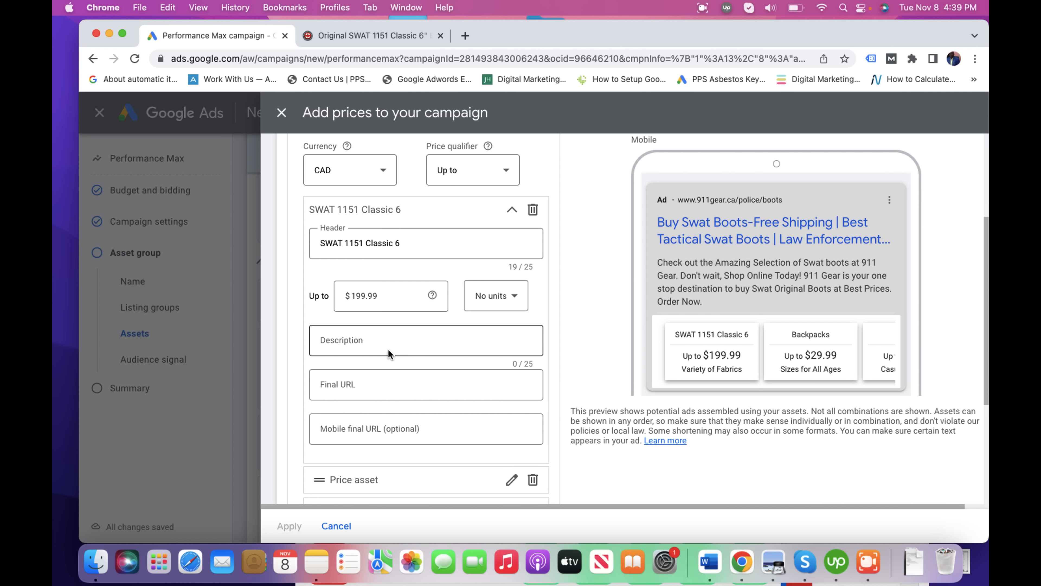
click(378, 346)
text(Origit)
key(BackSpace)
text(la)
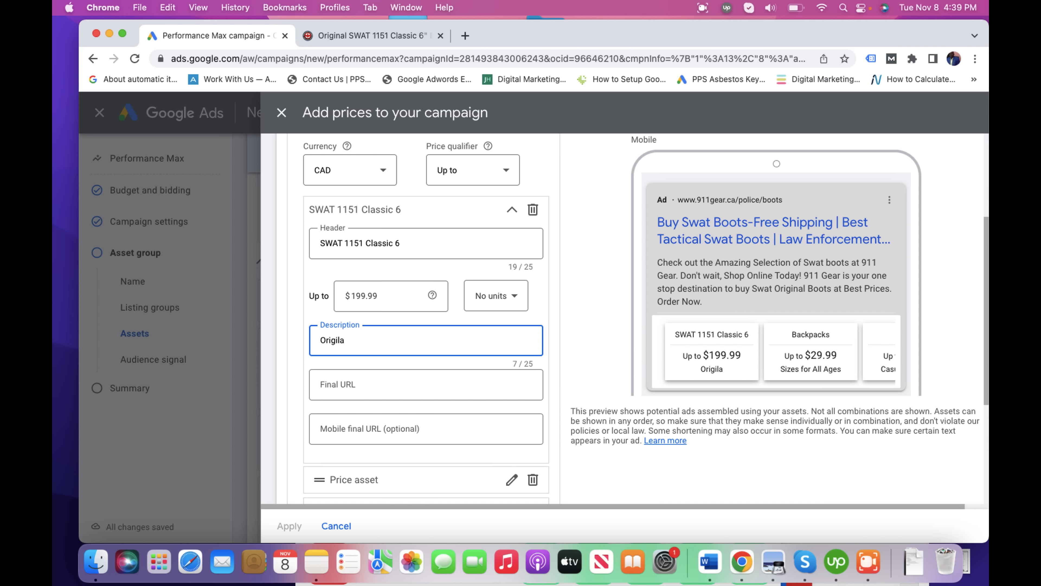
text( Police Tacti)
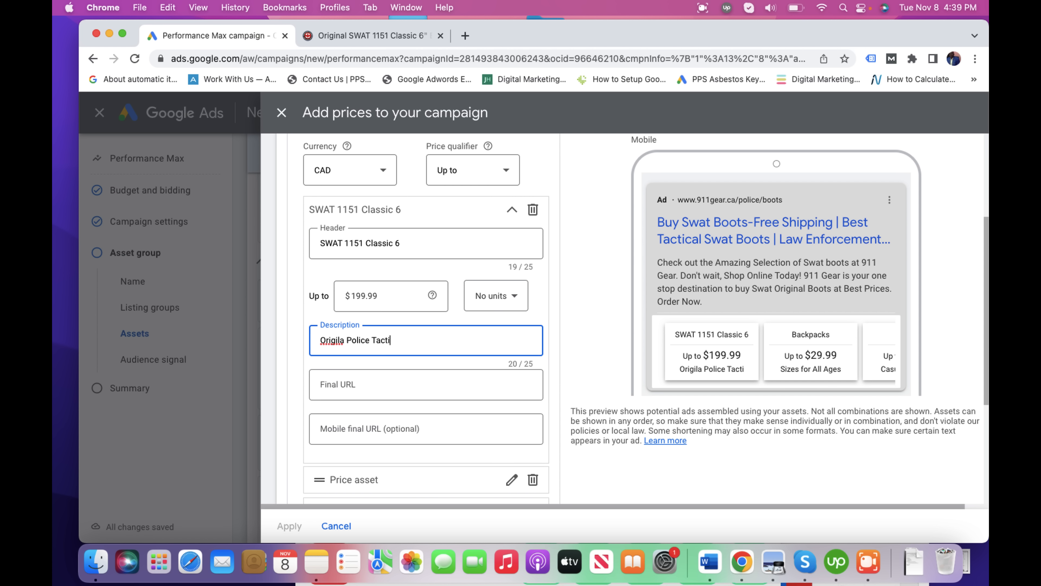
text(cal)
key(BackSpace)
key(BackSpace)
key(BackSpace)
key(BackSpace)
key(BackSpace)
key(BackSpace)
key(BackSpace)
key(BackSpace)
key(BackSpace)
text(Boot)
click(348, 341)
key(BackSpace)
key(BackSpace)
key(BackSpace)
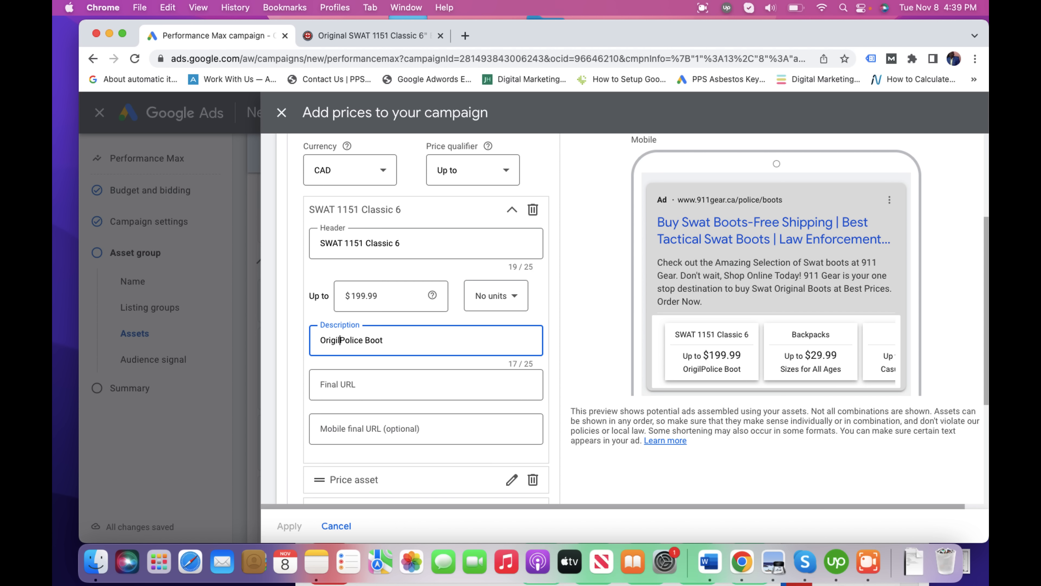
text(nal)
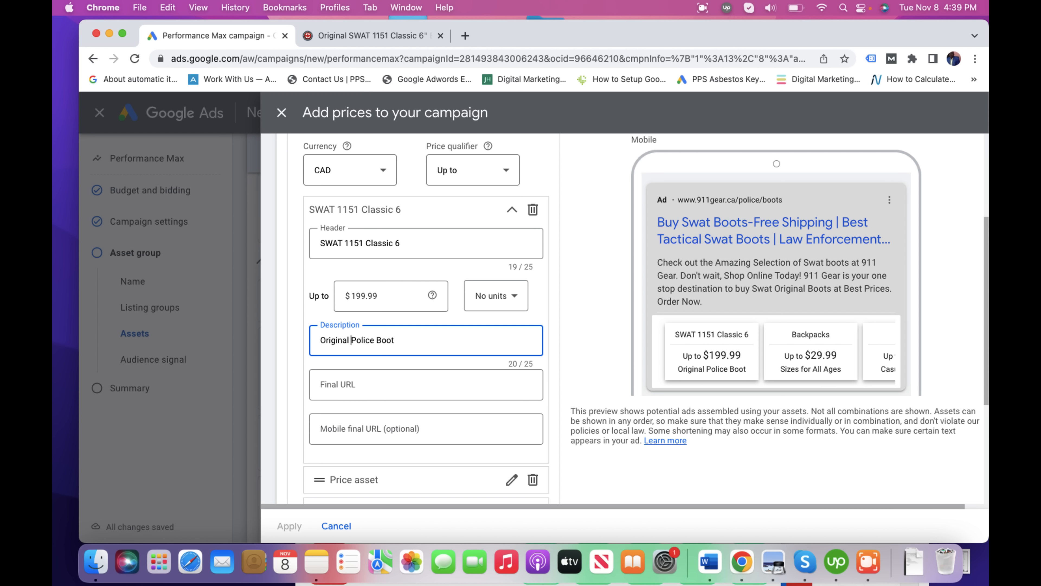
Step: Copy the product page address 911gear.ca/classic-black-1151-1000-shipping-p-2076.html into the Final URL of the SWAT 1151 Classic 6 price asset
click(364, 37)
click(438, 65)
key(super+c)
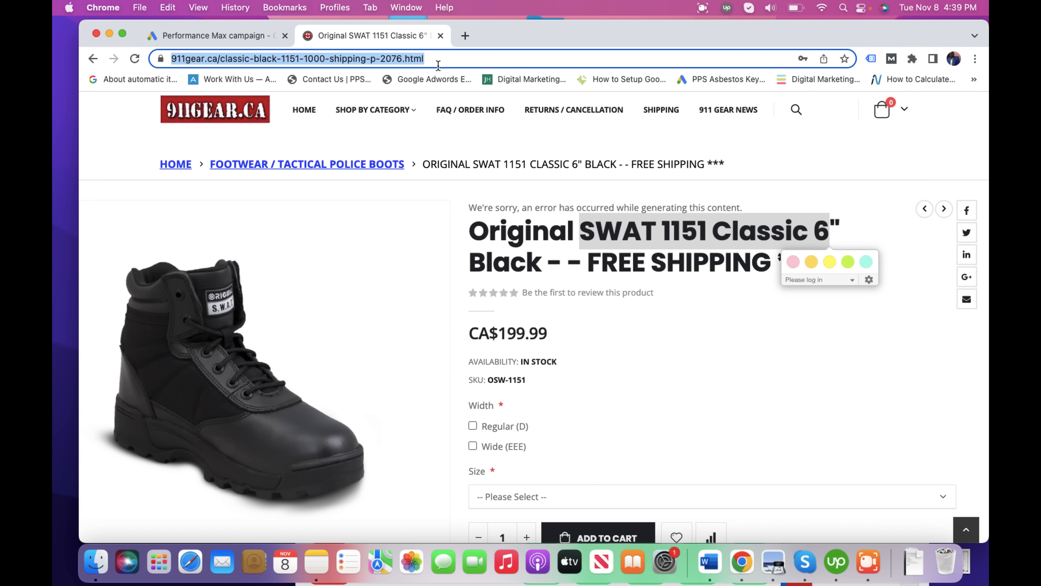
click(255, 38)
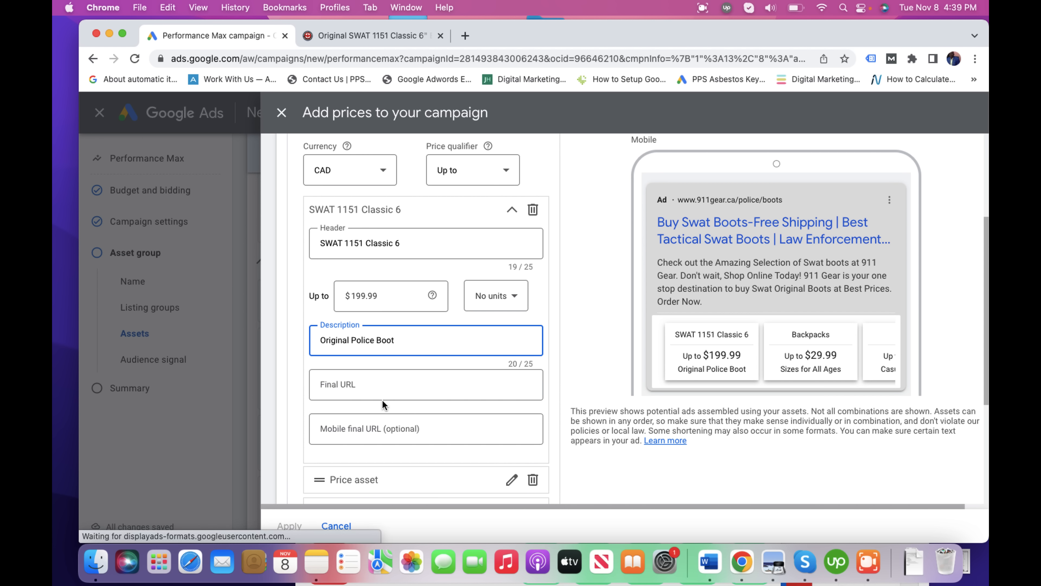
click(353, 385)
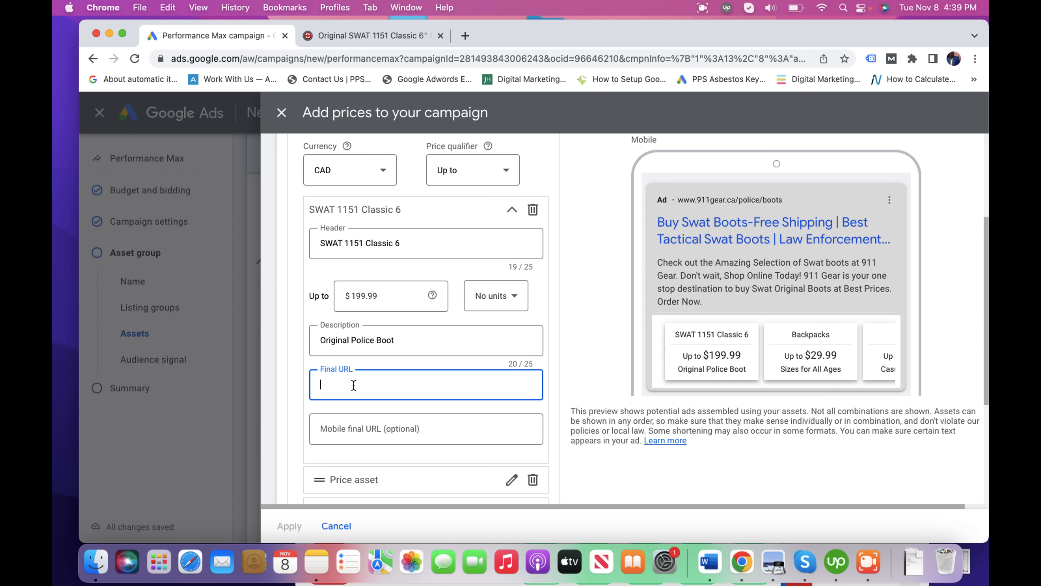
key(super+v)
click(584, 372)
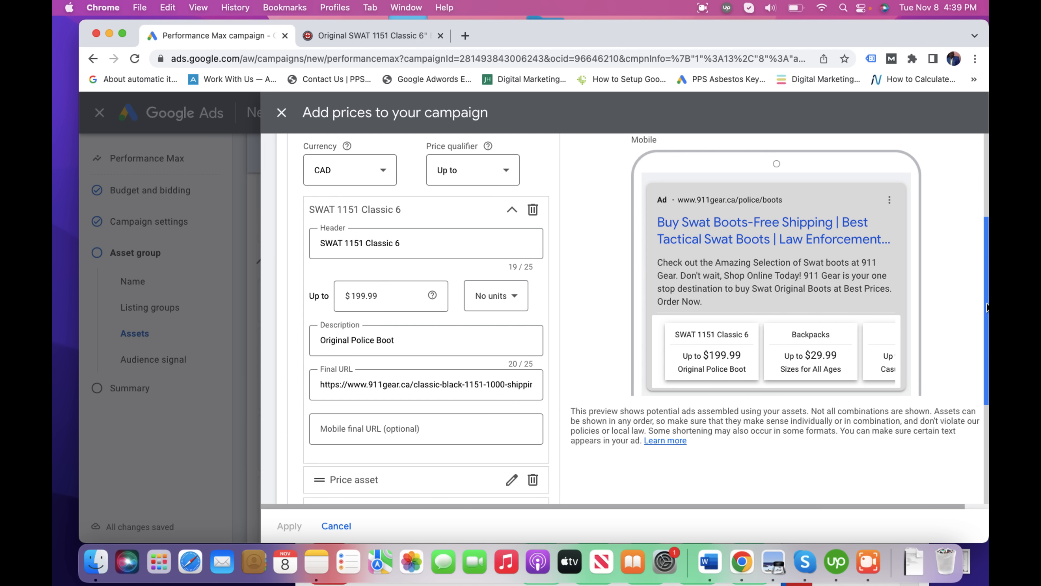
Step: Expand the second price asset for editing and select the price on the Original SWAT 1234 Metro Air 9" product page of 911gear.ca
drag(985, 307, 986, 355)
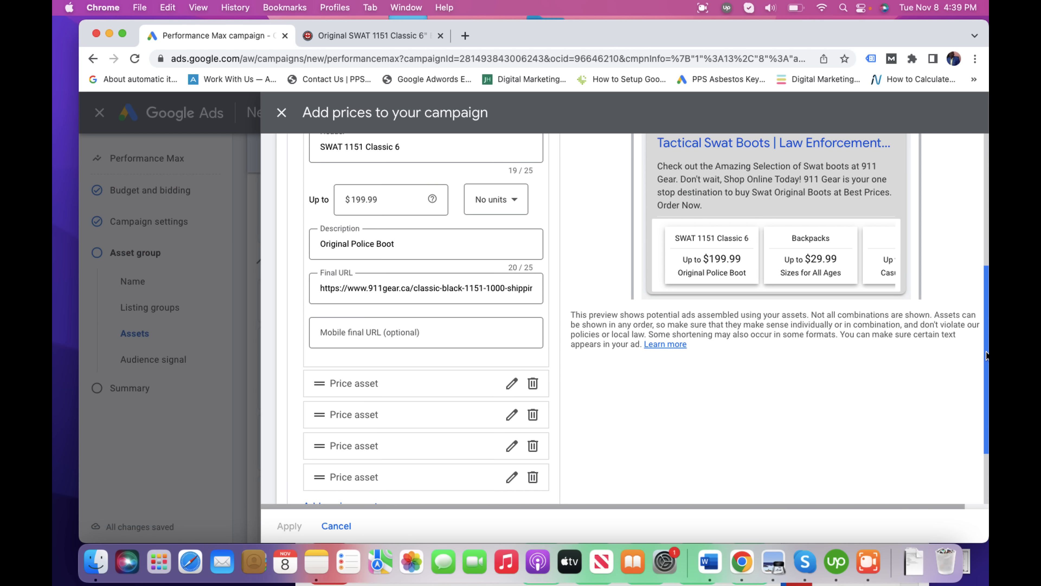
click(511, 384)
click(372, 37)
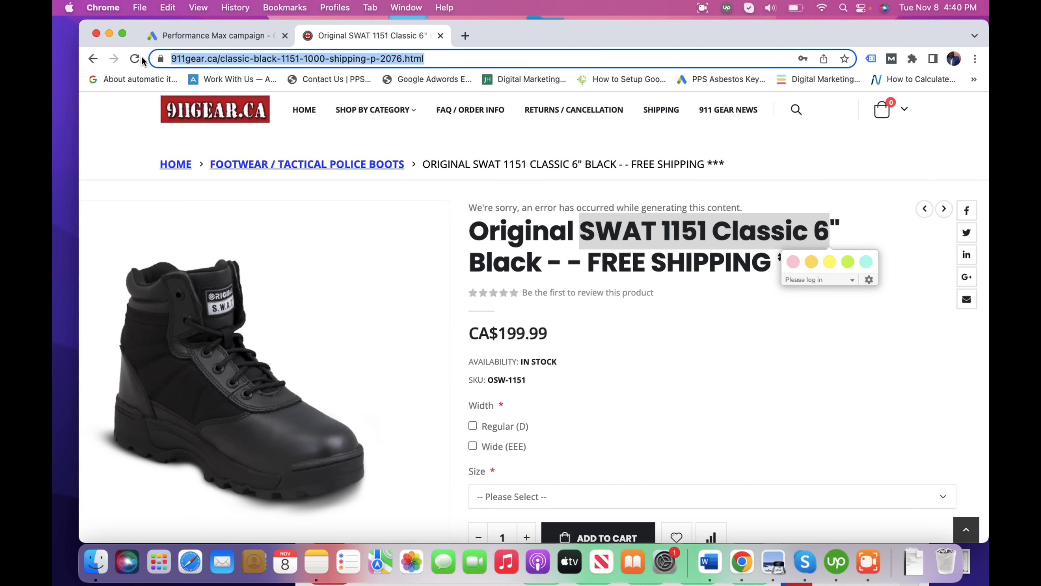
click(94, 59)
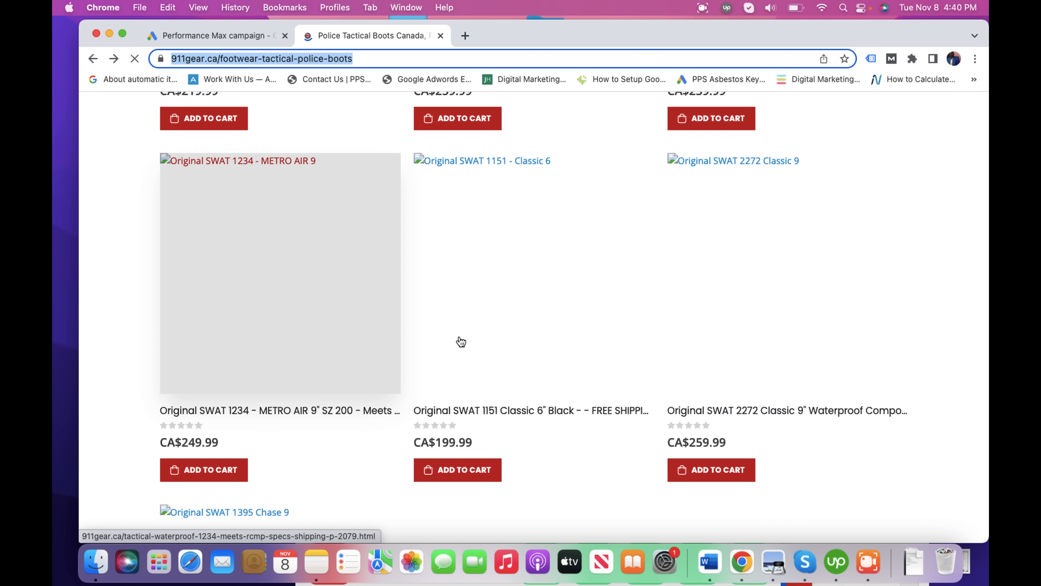
click(231, 411)
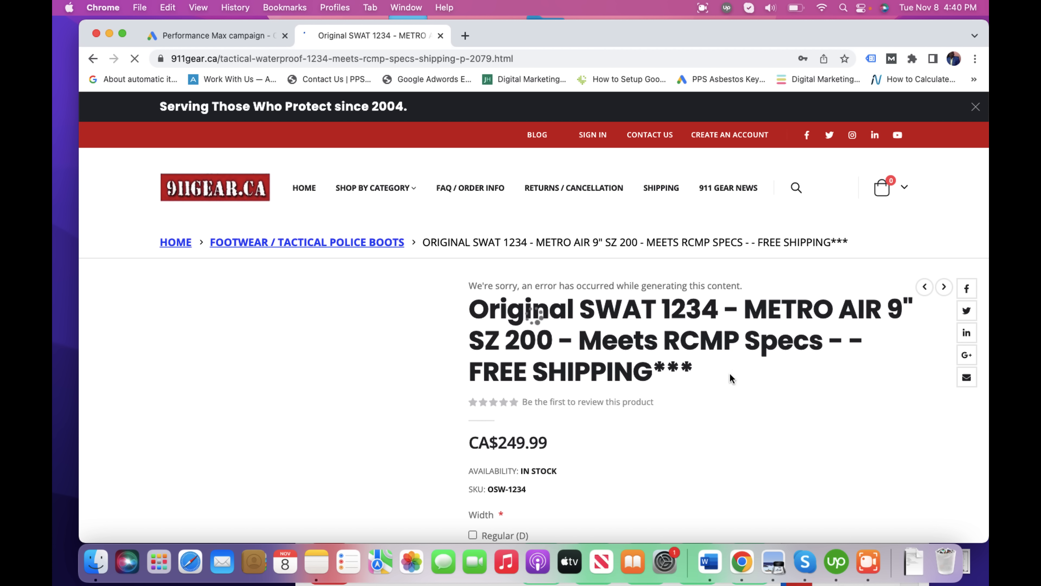
mouse_move(550, 442)
mouse_down()
mouse_move(482, 443)
mouse_move(501, 444)
mouse_up()
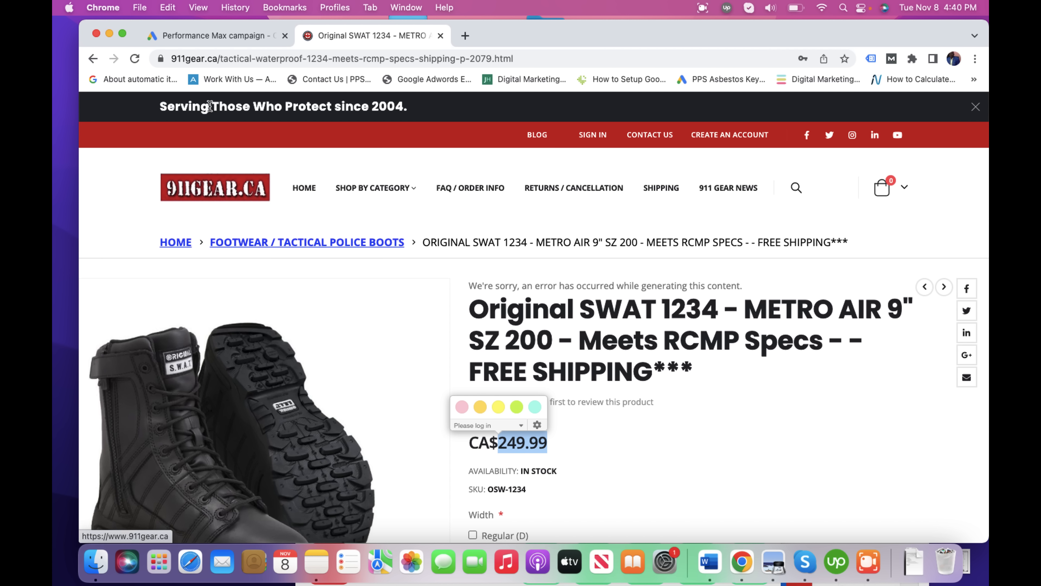
Step: Enter "Original SWAT 1234" as the header of the second price asset in the campaign
click(233, 43)
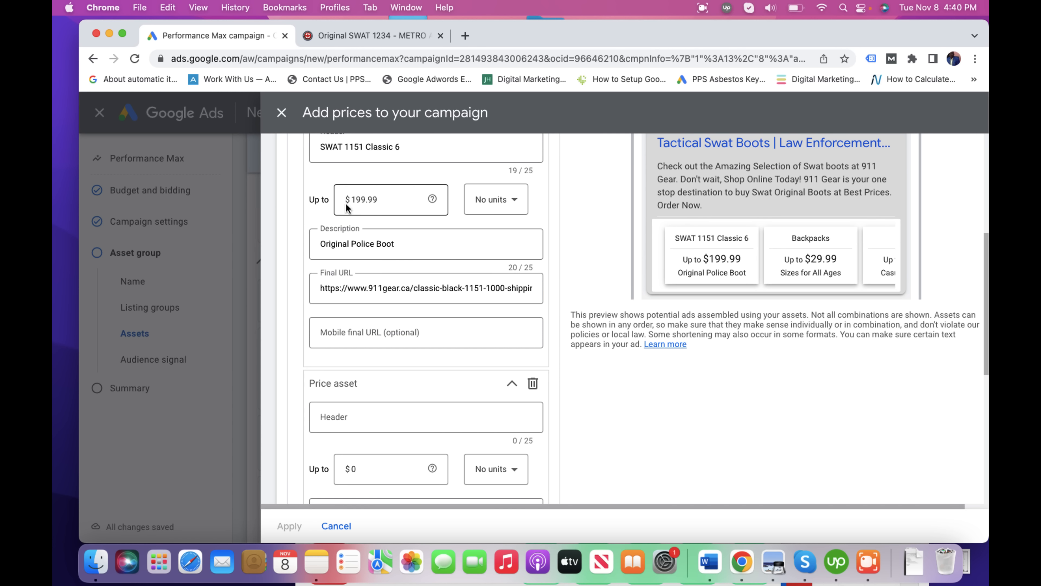
drag(981, 247, 982, 233)
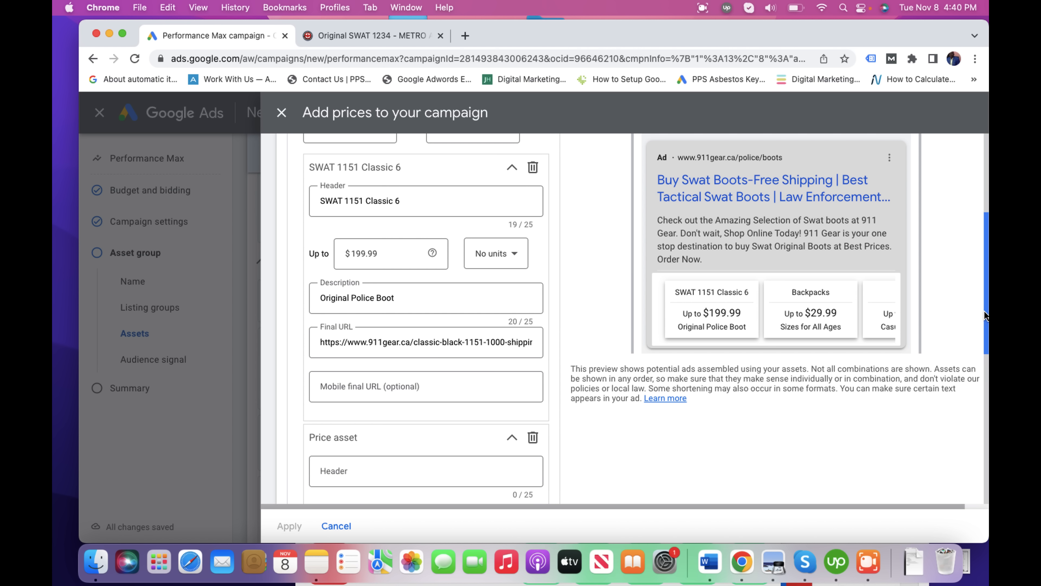
drag(986, 308, 984, 332)
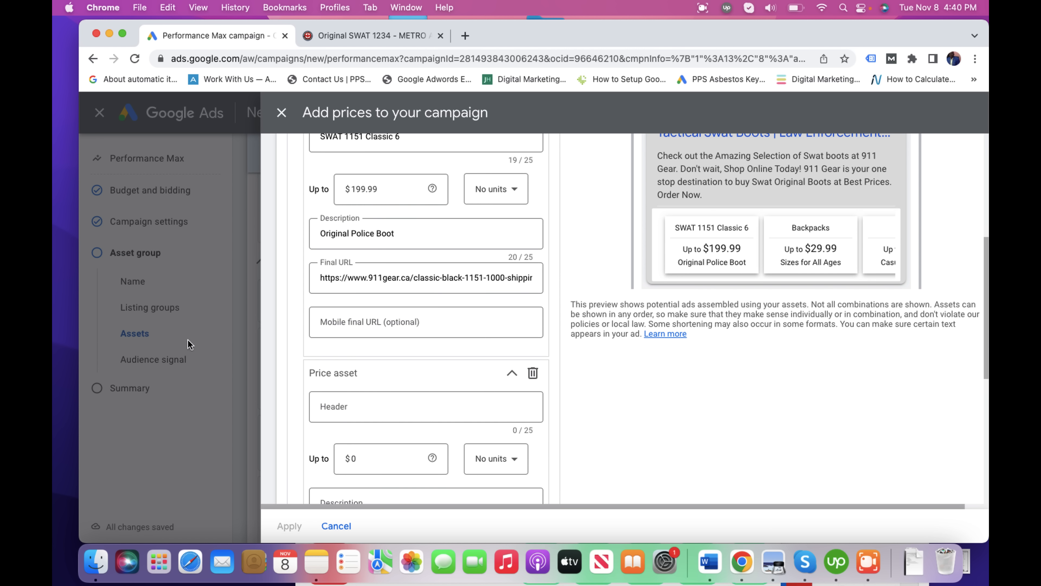
click(330, 411)
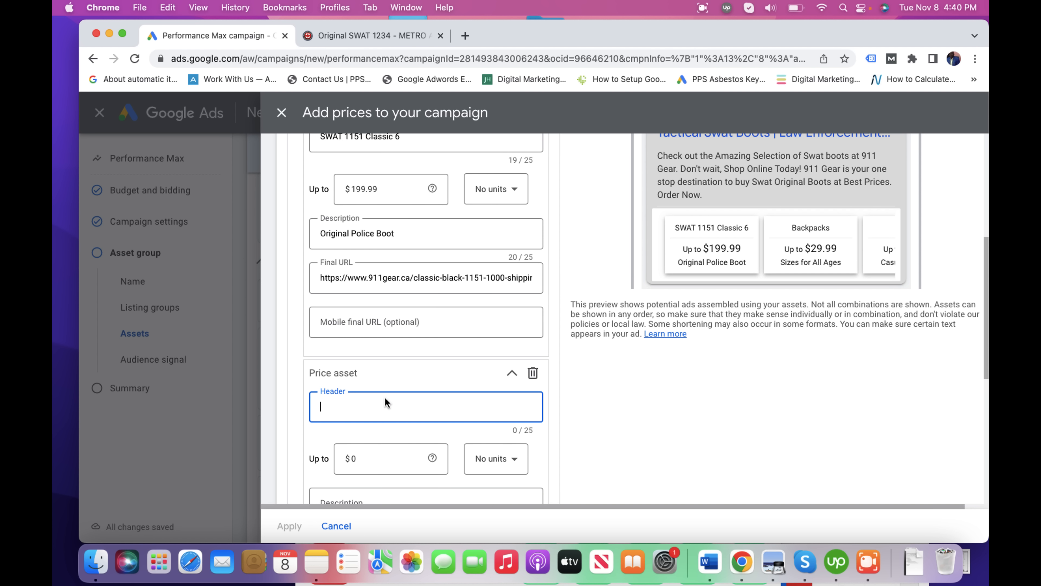
text(Or)
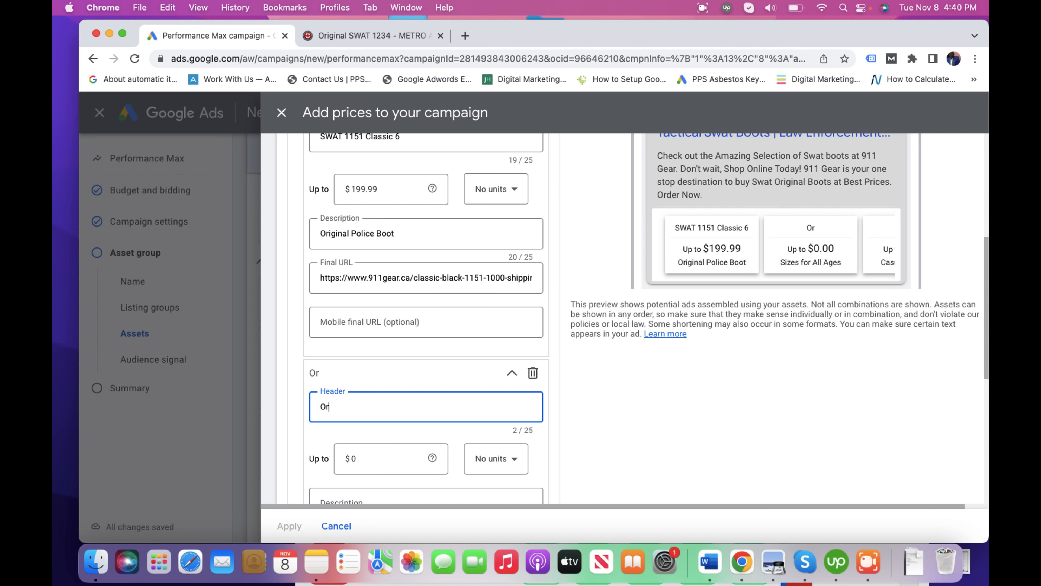
text(iginal SWAT)
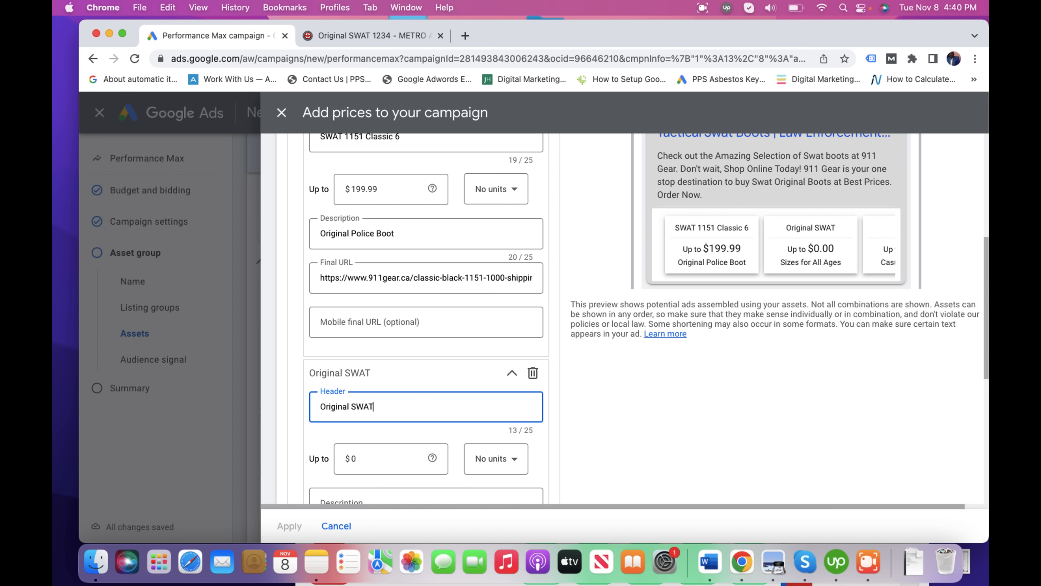
text( 1234)
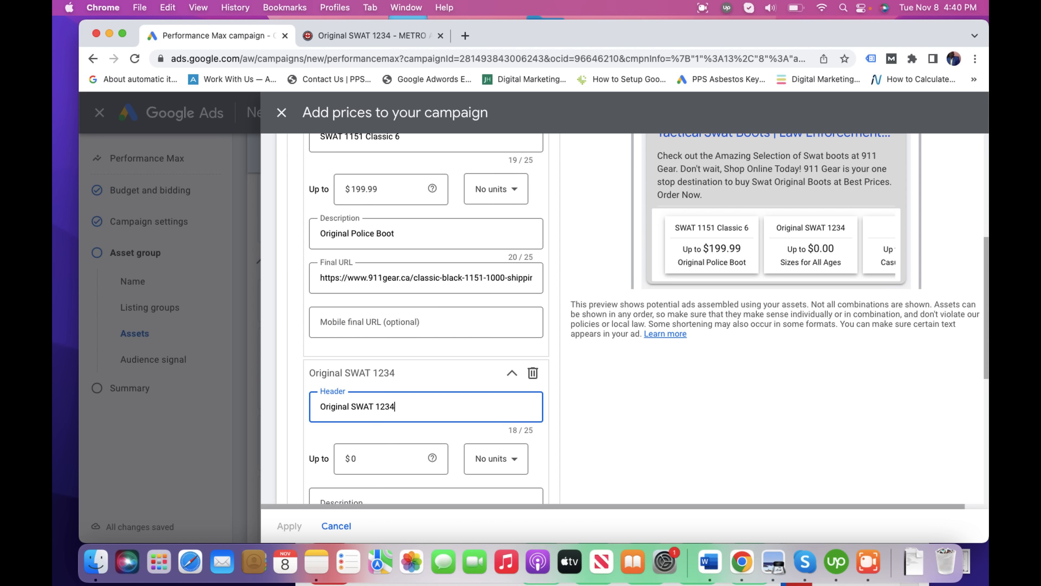
Step: Set the amount of the Original SWAT 1234 price asset to $249.99
click(388, 458)
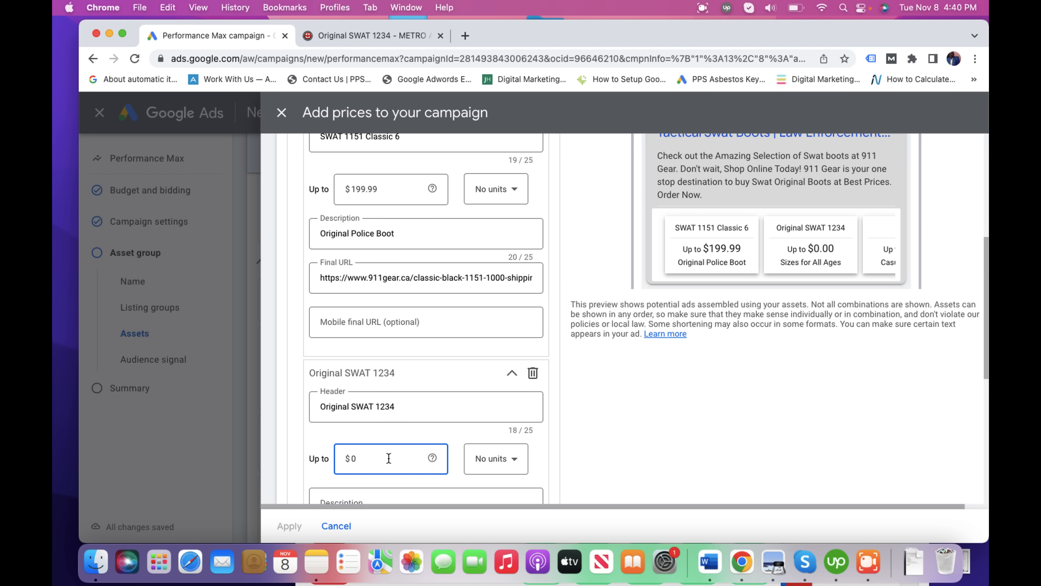
key(BackSpace)
text(249.99)
Step: Check the product page title and enter "Metrol Air SWAT Boot" as the description of the Original SWAT 1234 price asset
drag(985, 354, 790, 410)
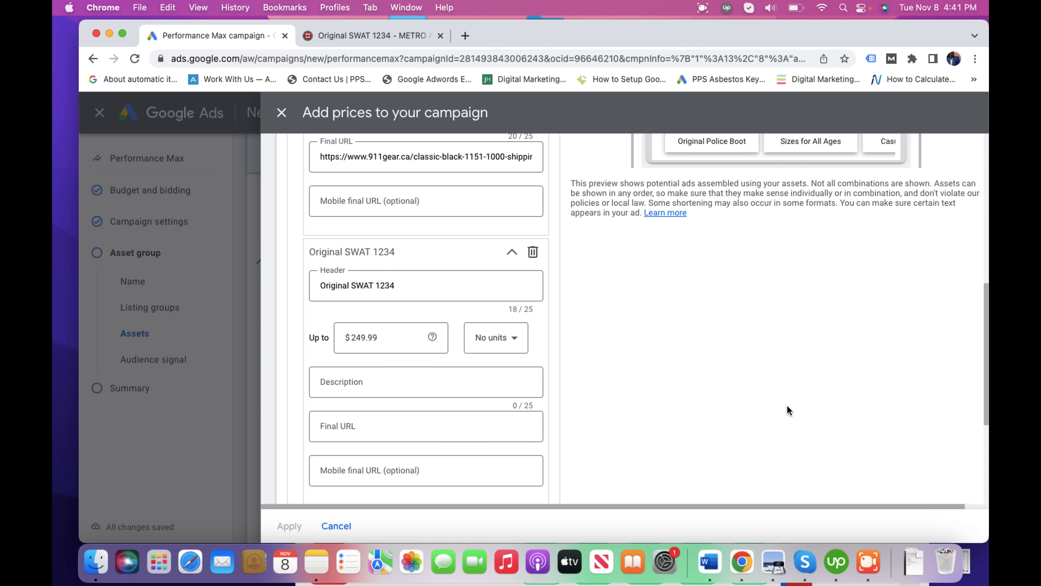
click(394, 36)
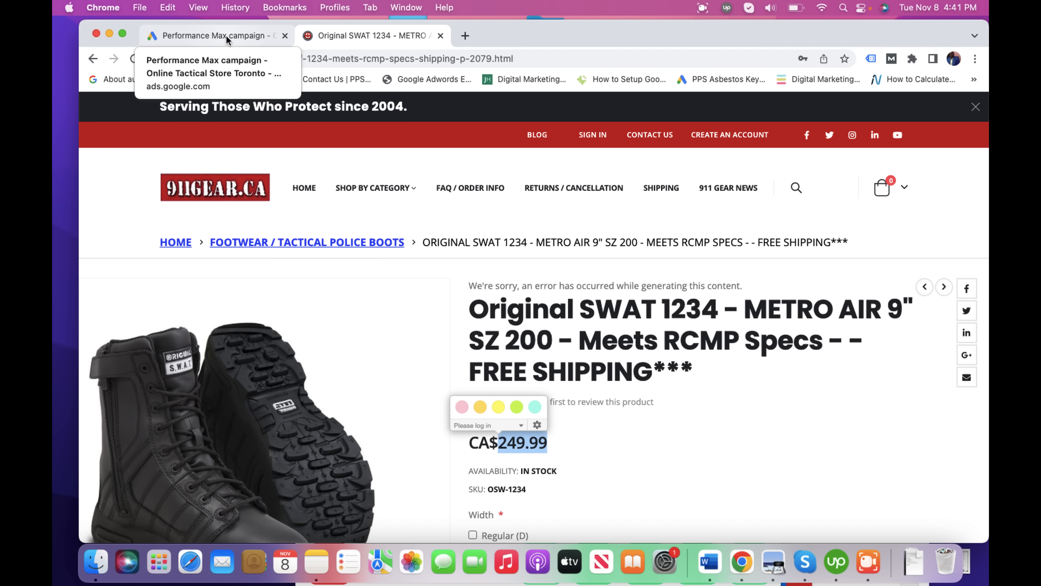
click(227, 35)
click(336, 386)
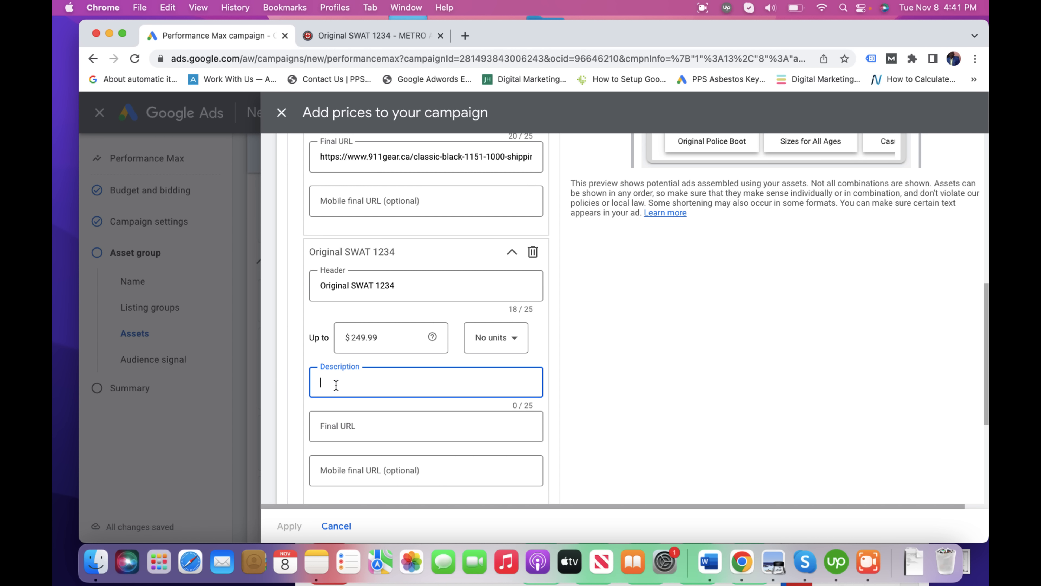
text(mETRO)
key(BackSpace)
key(BackSpace)
key(BackSpace)
key(BackSpace)
key(BackSpace)
text(Metrol Air)
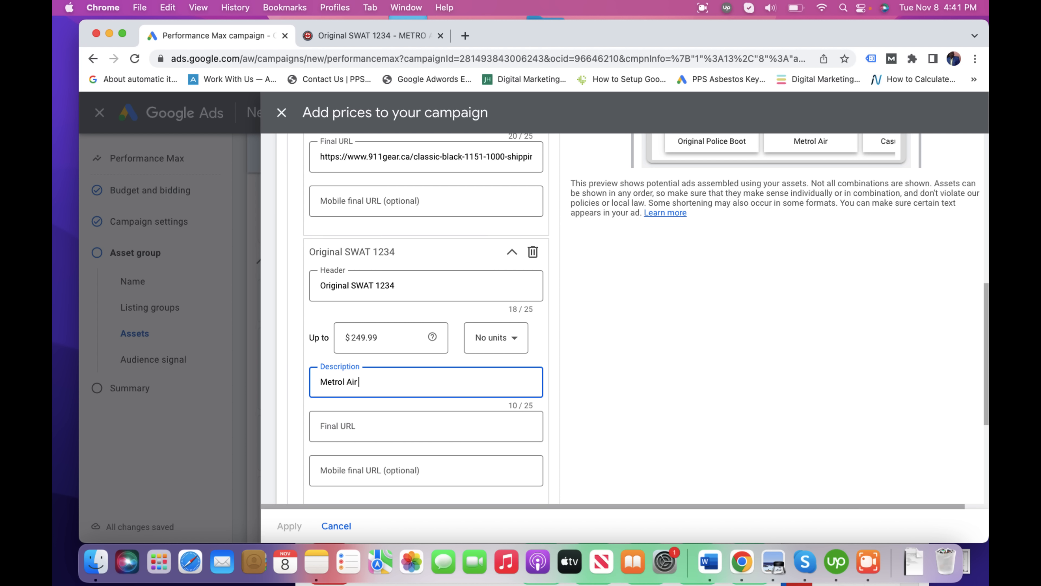
text( SWAT Boot)
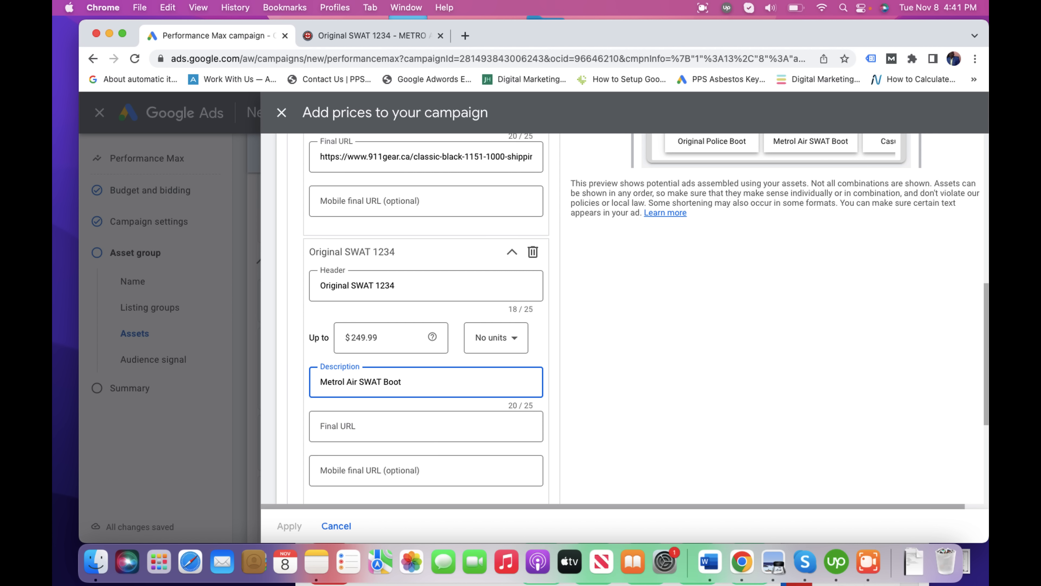
Step: Copy the product page address 911gear.ca/tactical-waterproof-1234-meets-rcmp-specs-shipping-p-2079.html into the Final URL of the Original SWAT 1234 price asset
click(360, 36)
click(529, 64)
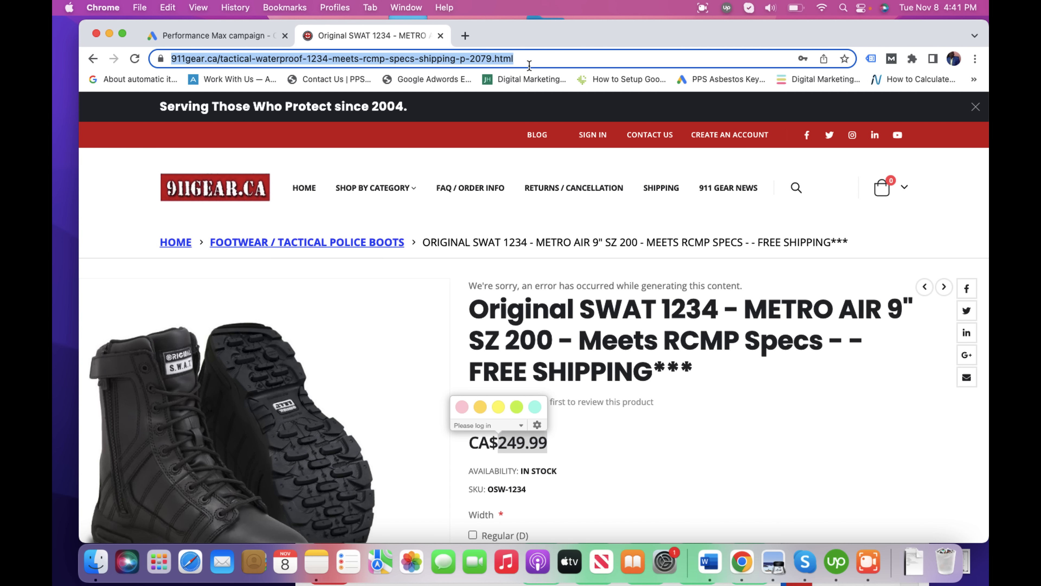
click(223, 32)
click(358, 427)
key(super+v)
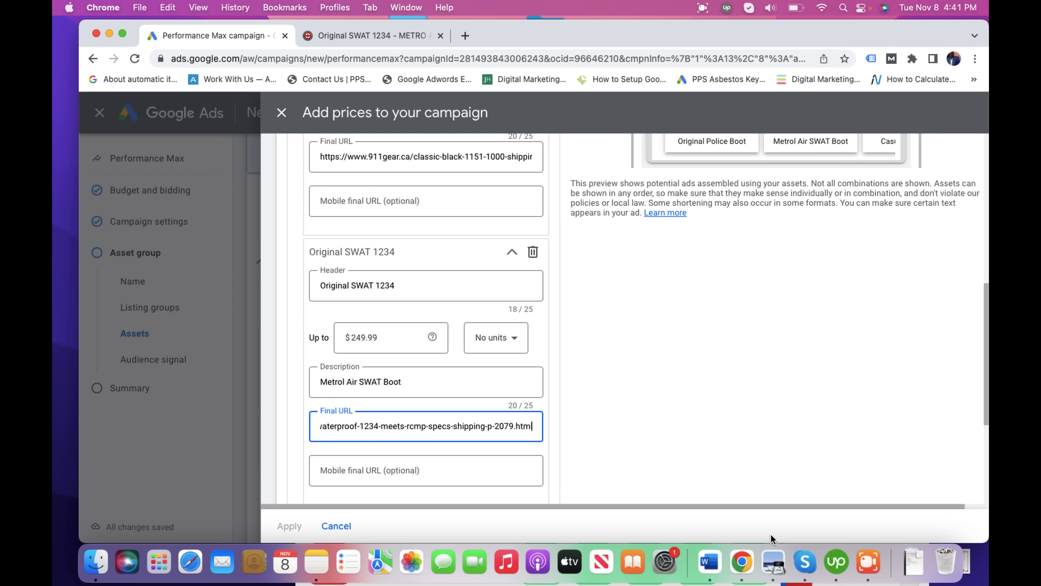
click(869, 561)
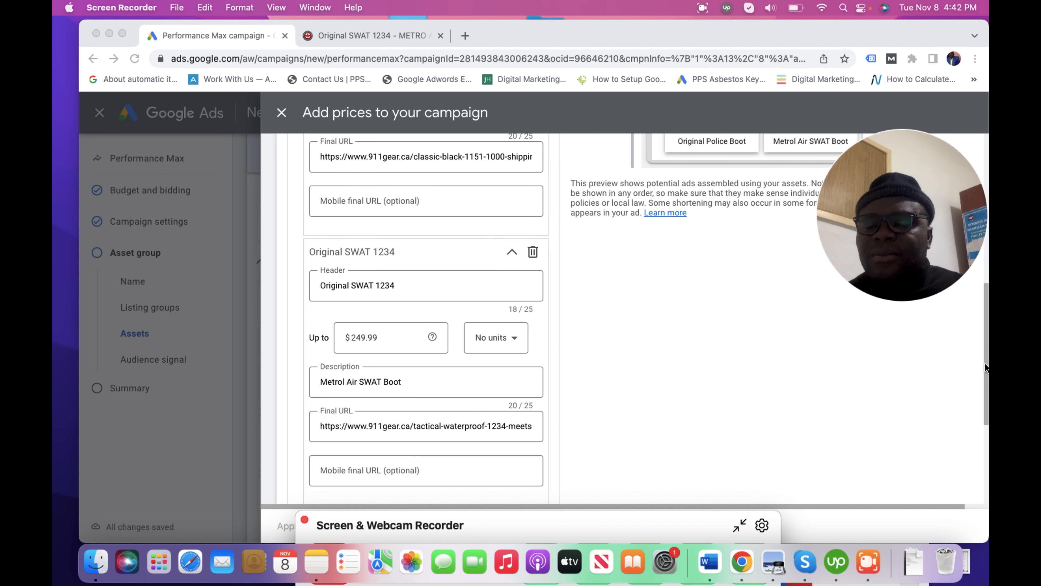
click(934, 378)
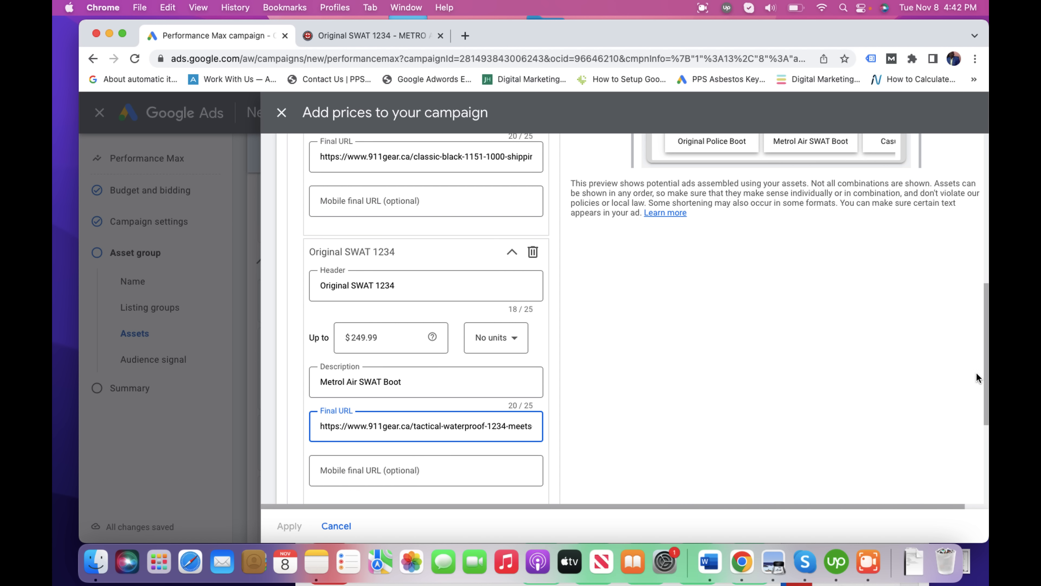
Step: Try to save the price assets with only the SWAT 1151 Classic 6 and Original SWAT 1234 entries filled in
drag(983, 380, 972, 466)
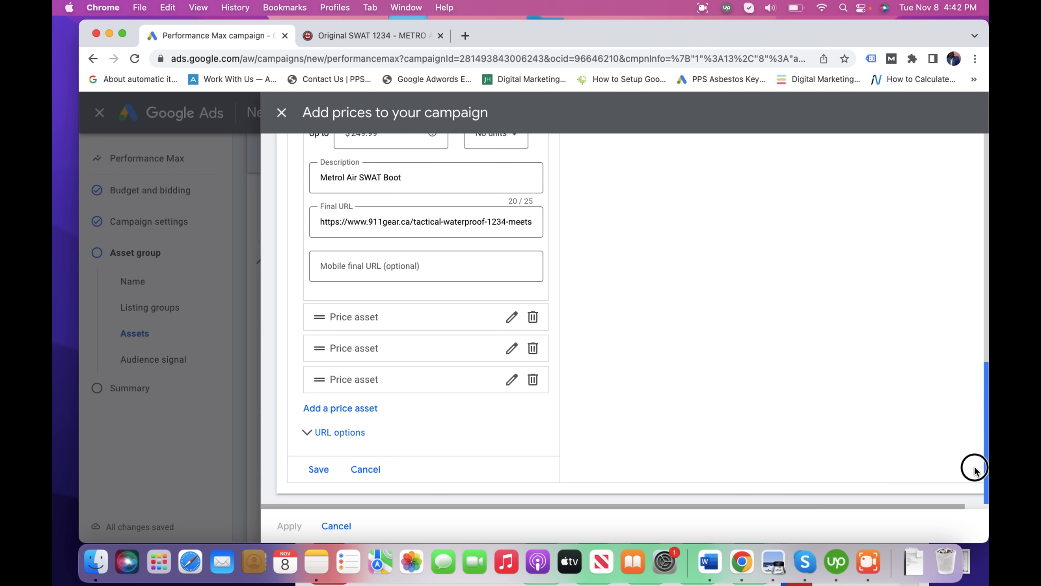
click(327, 469)
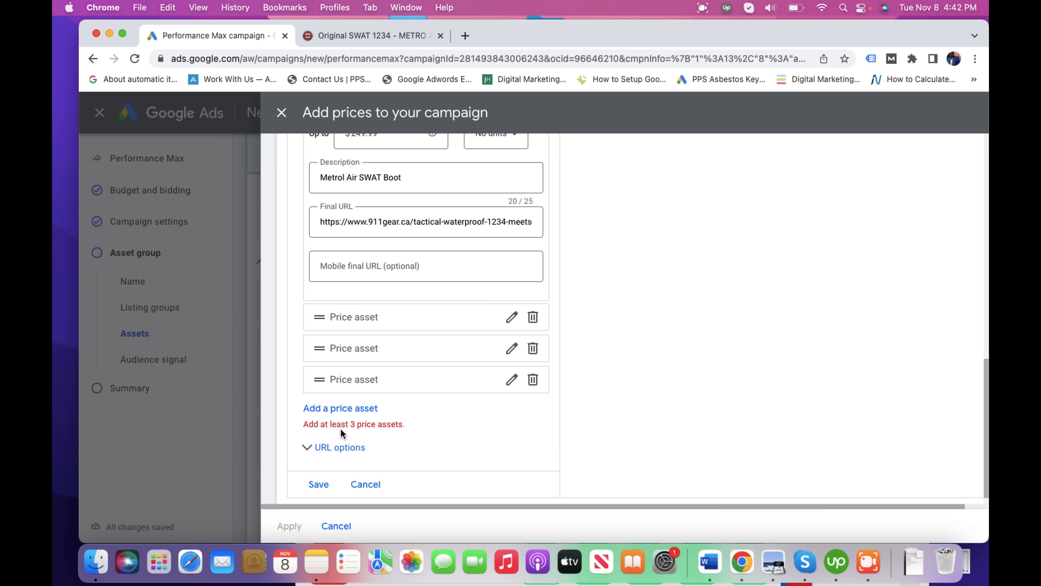
click(333, 446)
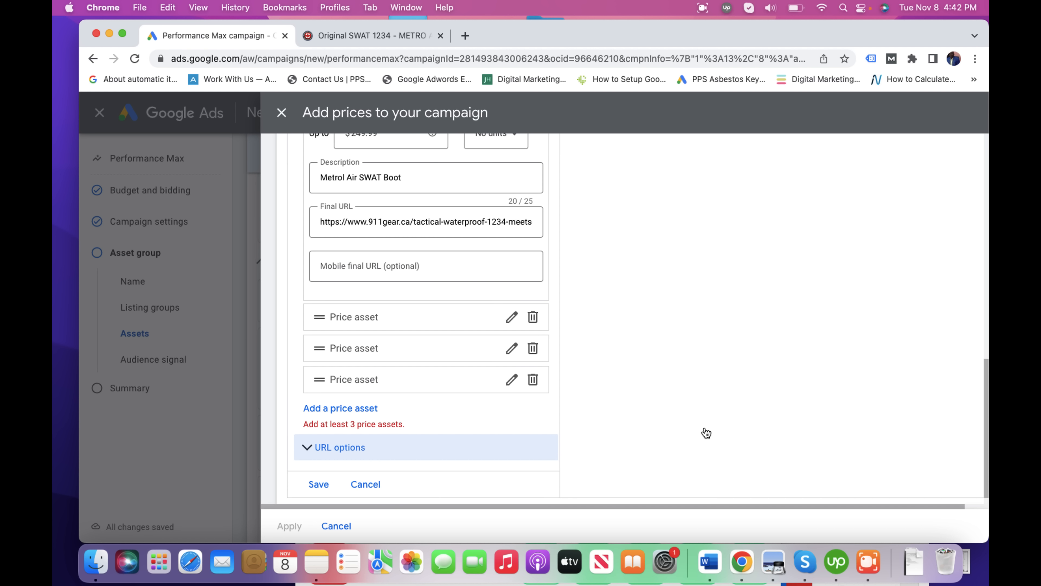
click(868, 563)
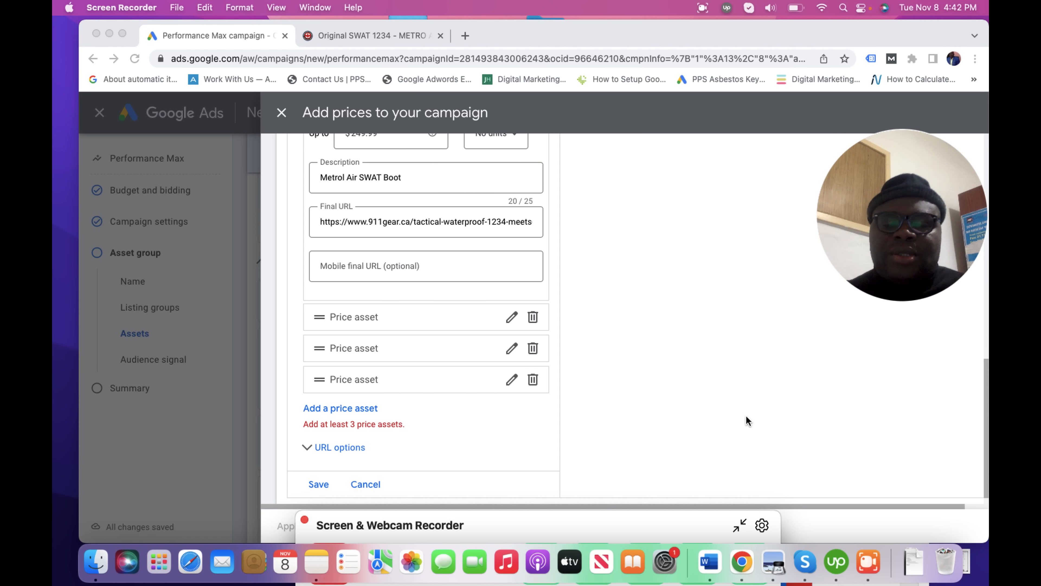
click(738, 404)
Step: Expand the third price asset for editing and open the Original SWAT 2272 Classic 9" product page on 911gear.ca
click(512, 318)
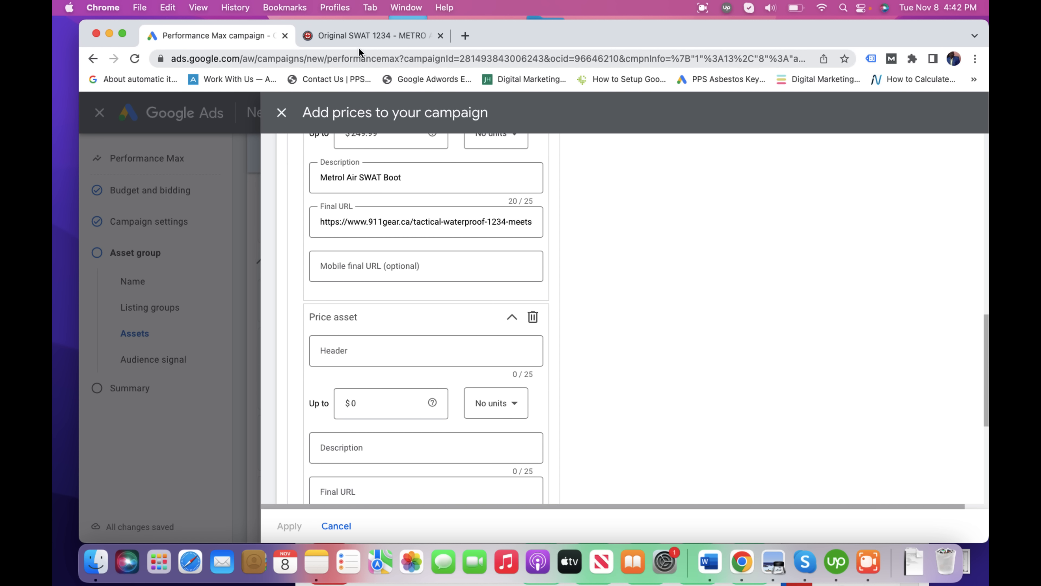
click(366, 39)
click(94, 58)
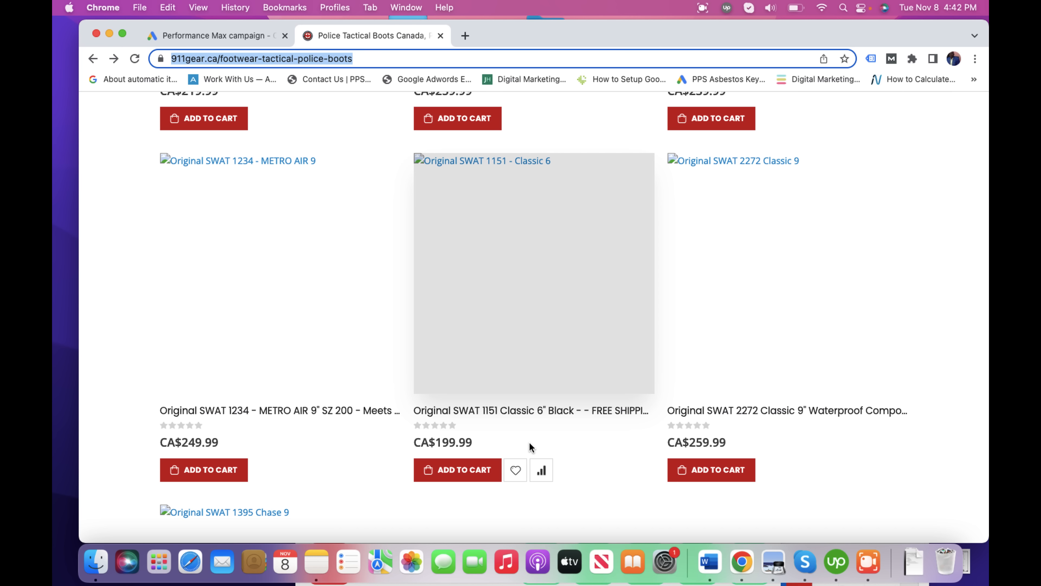
click(708, 417)
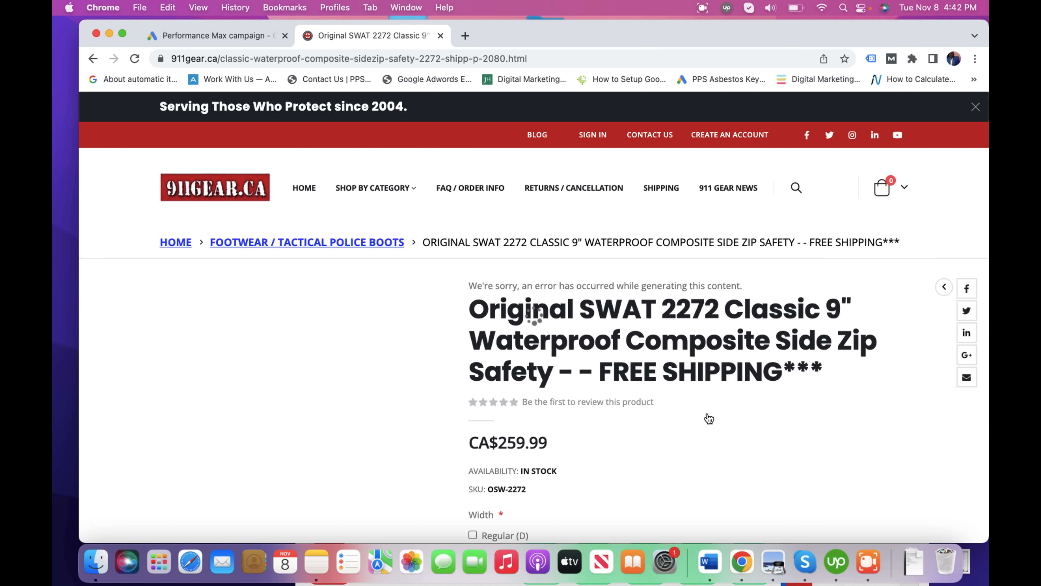
Step: Copy "SWAT 2272 Classic 9" from the product page title into the third price asset's header
mouse_move(579, 311)
mouse_down()
mouse_move(758, 321)
mouse_move(842, 313)
mouse_up()
key(super+c)
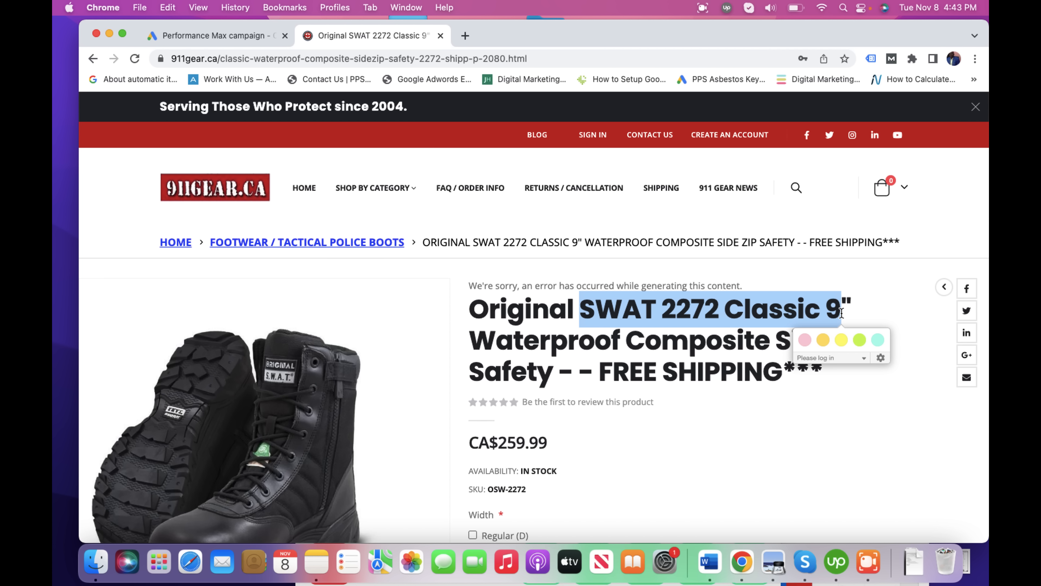
click(229, 37)
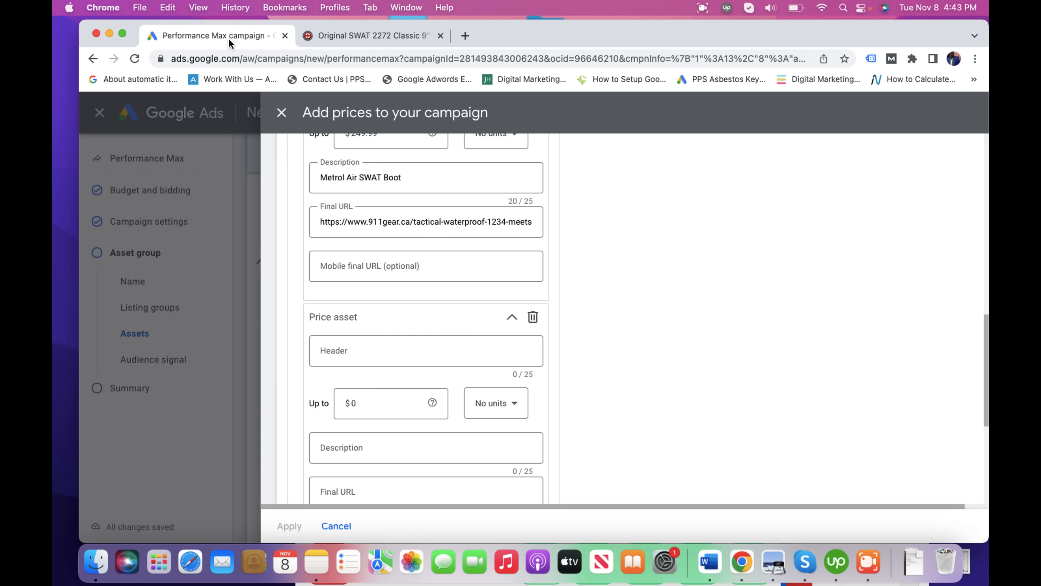
click(349, 349)
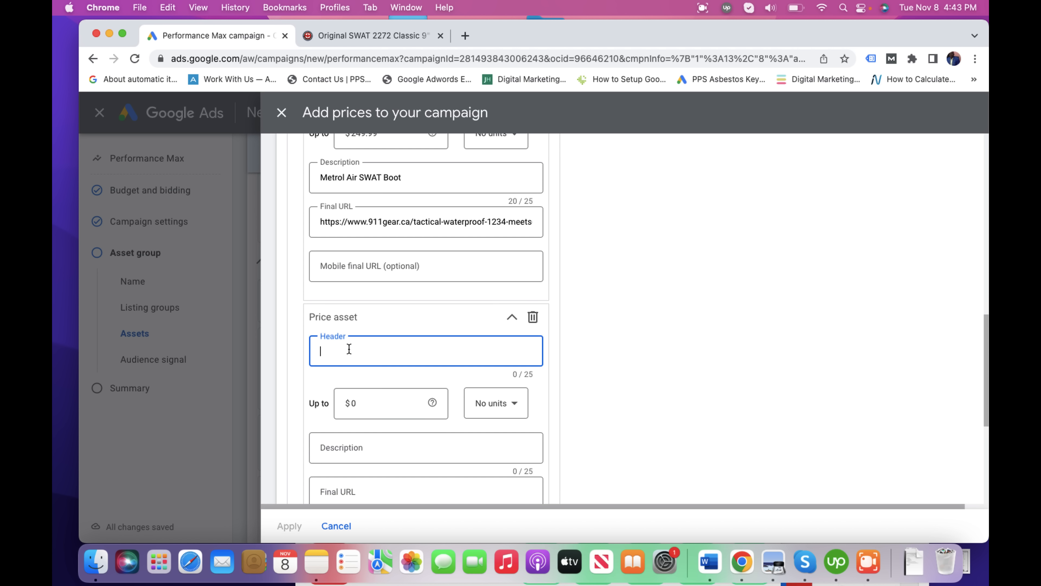
key(super+v)
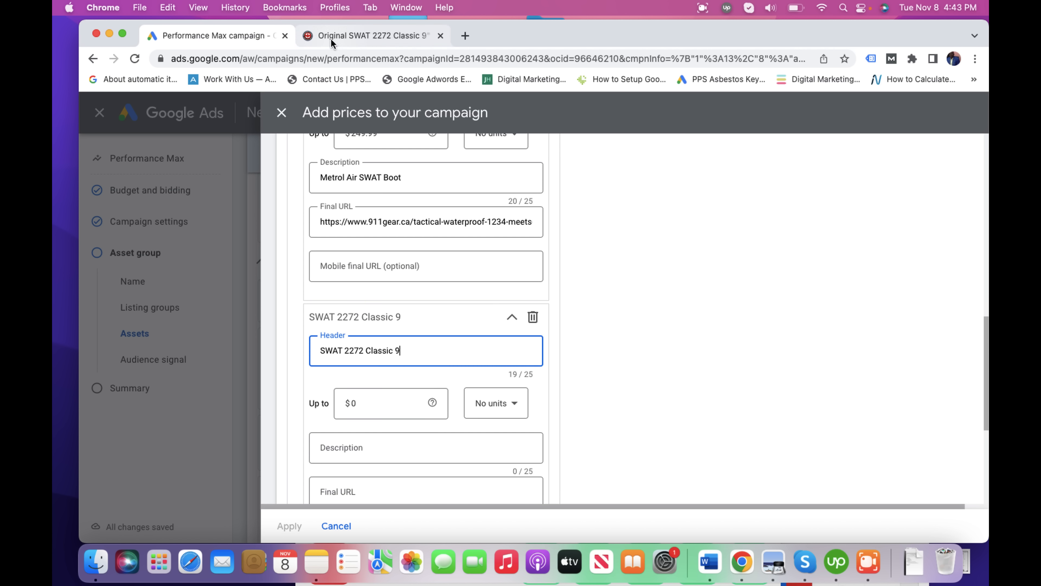
Step: Look up the SWAT 2272 boot's price on its product page and set the third price asset to $259.99
click(340, 37)
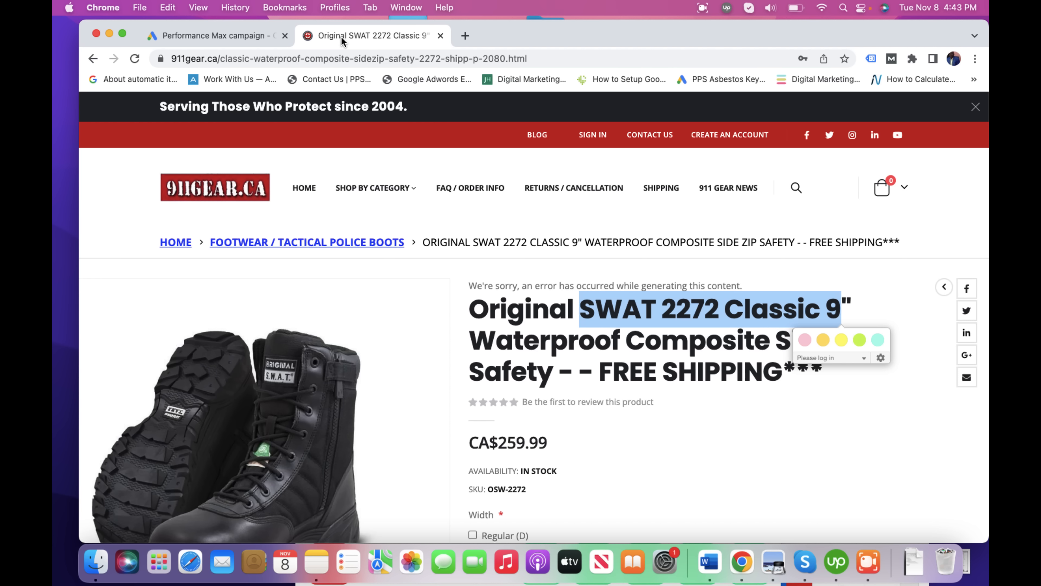
click(223, 37)
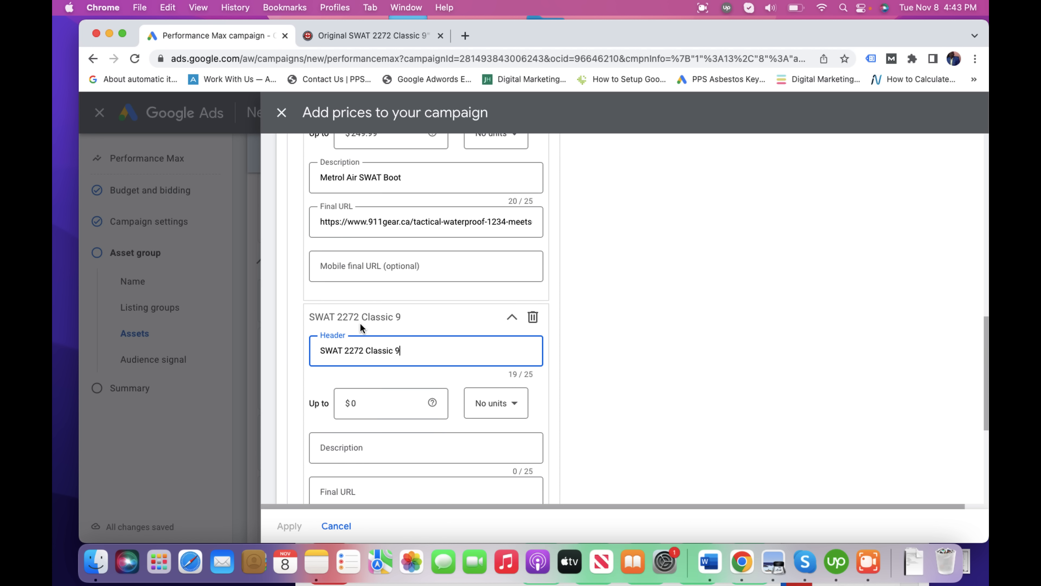
click(363, 403)
key(BackSpace)
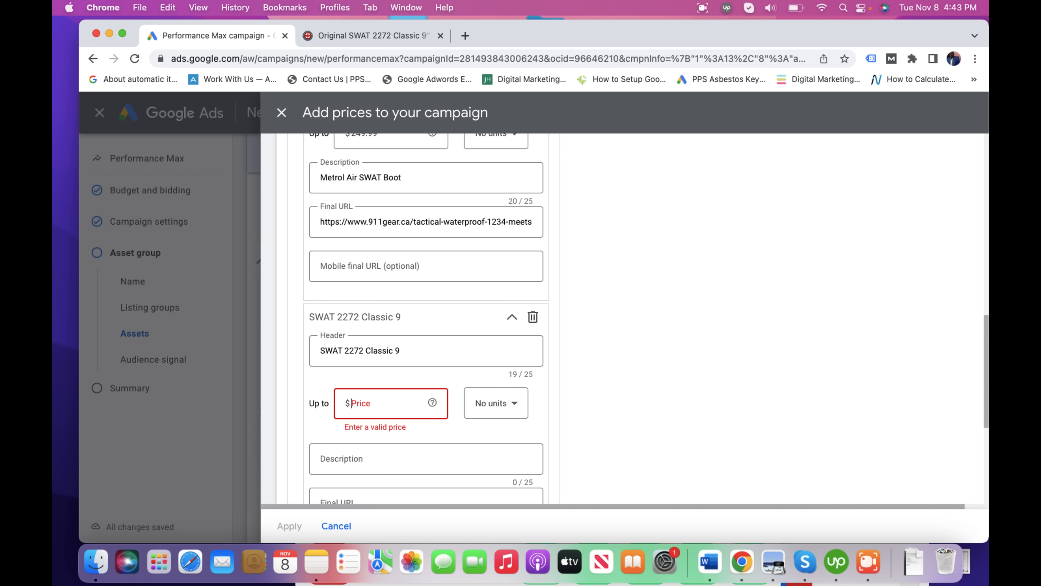
text(25)
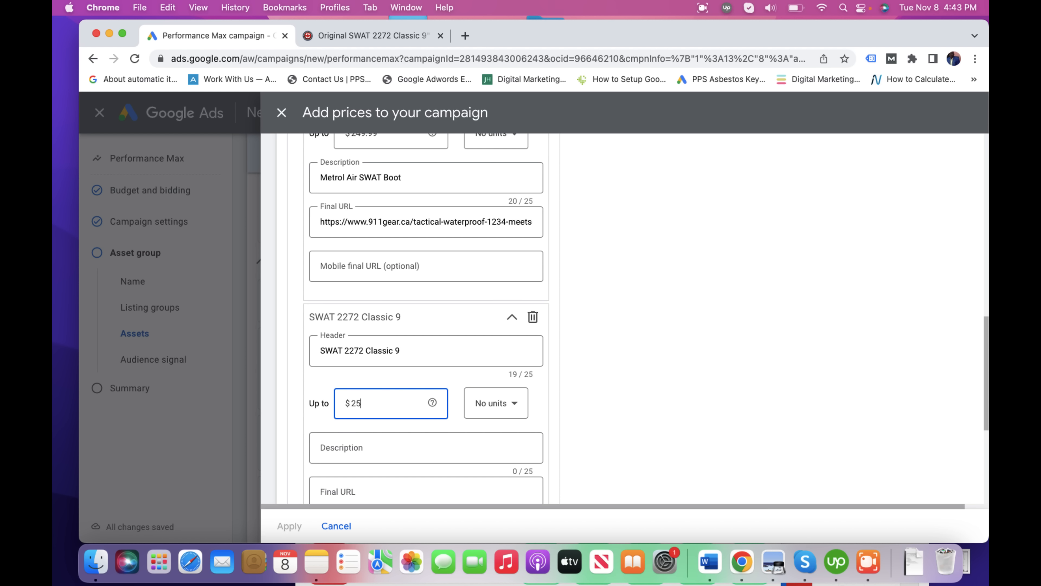
text(9.99)
Step: Copy "Waterproof Composite Side Zip" from the product page title into the SWAT 2272 Classic 9 price asset's description
click(355, 39)
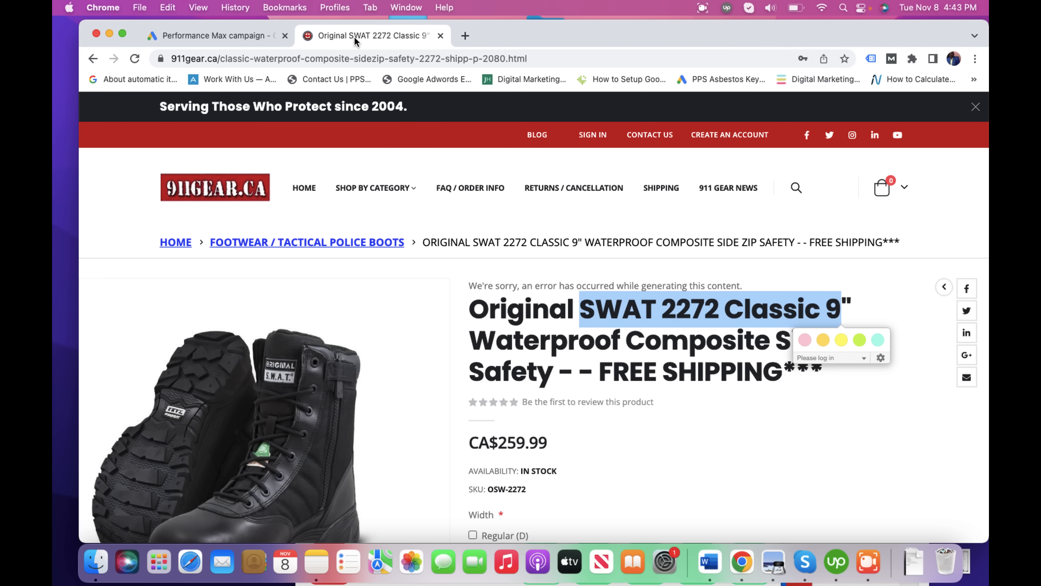
click(628, 433)
drag(470, 343, 872, 340)
key(super+c)
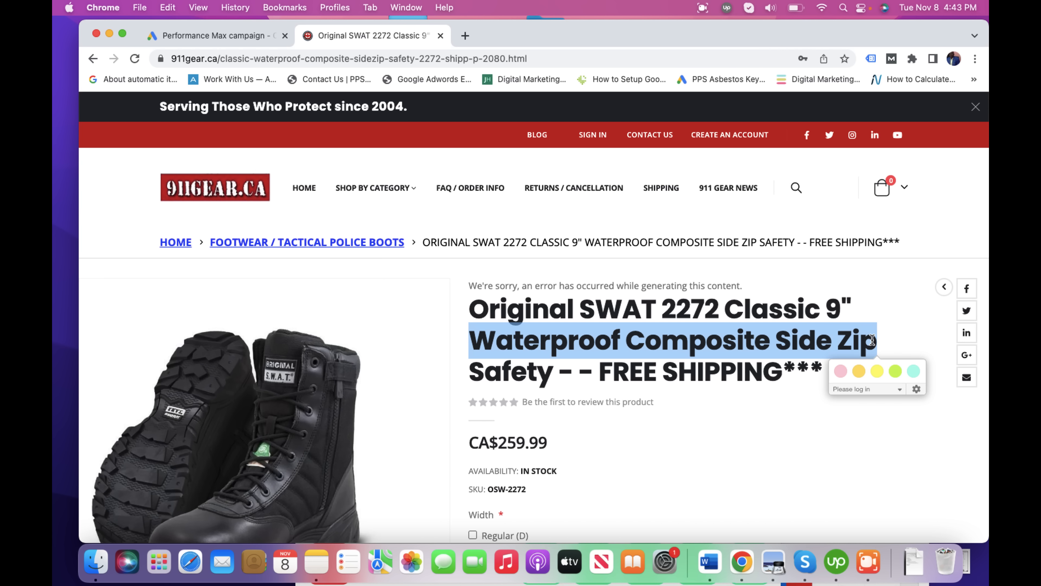
click(227, 39)
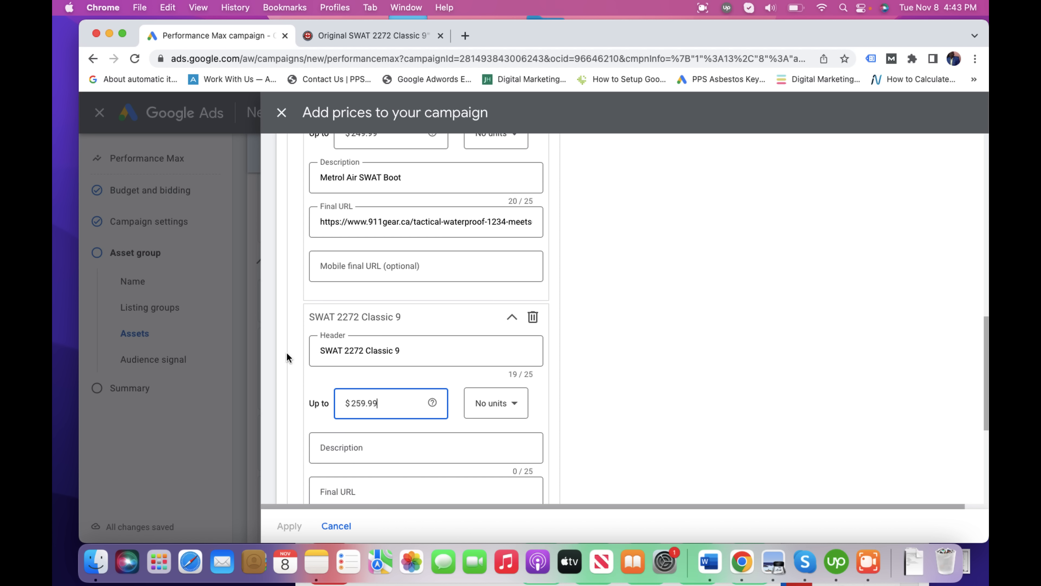
click(361, 446)
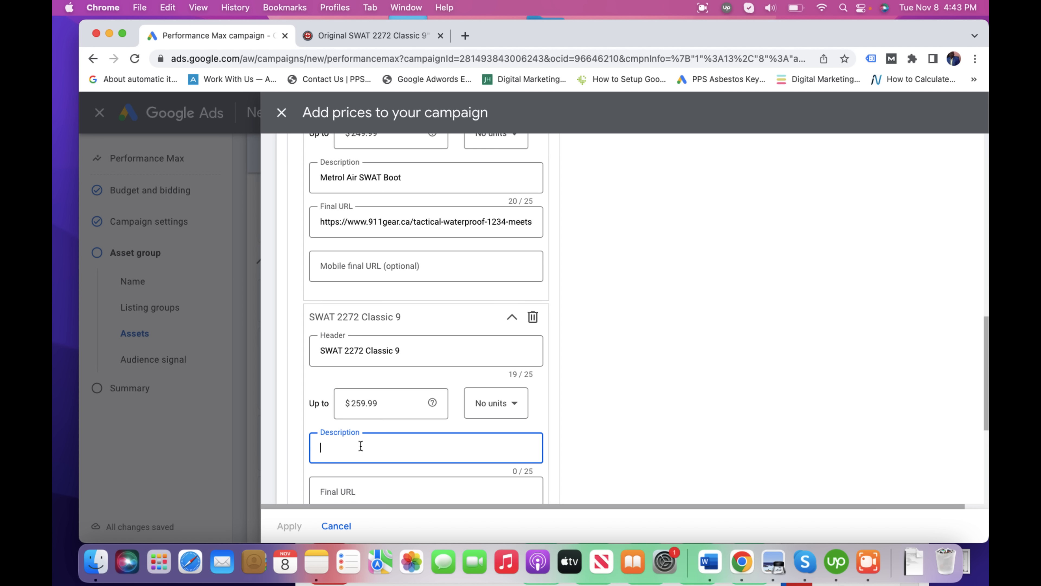
key(super+v)
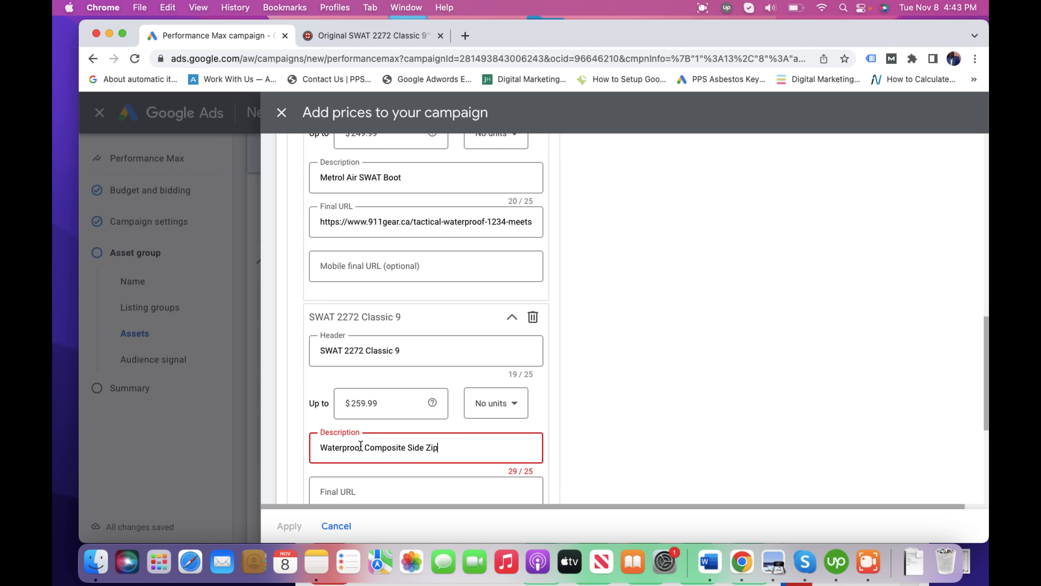
Step: Shorten the SWAT 2272 Classic 9 price asset's description to "Waterproof Side Zip Boot"
click(407, 448)
key(BackSpace)
key(BackSpace)
key(BackSpace)
key(BackSpace)
key(BackSpace)
key(BackSpace)
key(BackSpace)
key(BackSpace)
key(BackSpace)
key(BackSpace)
key(BackSpace)
key(BackSpace)
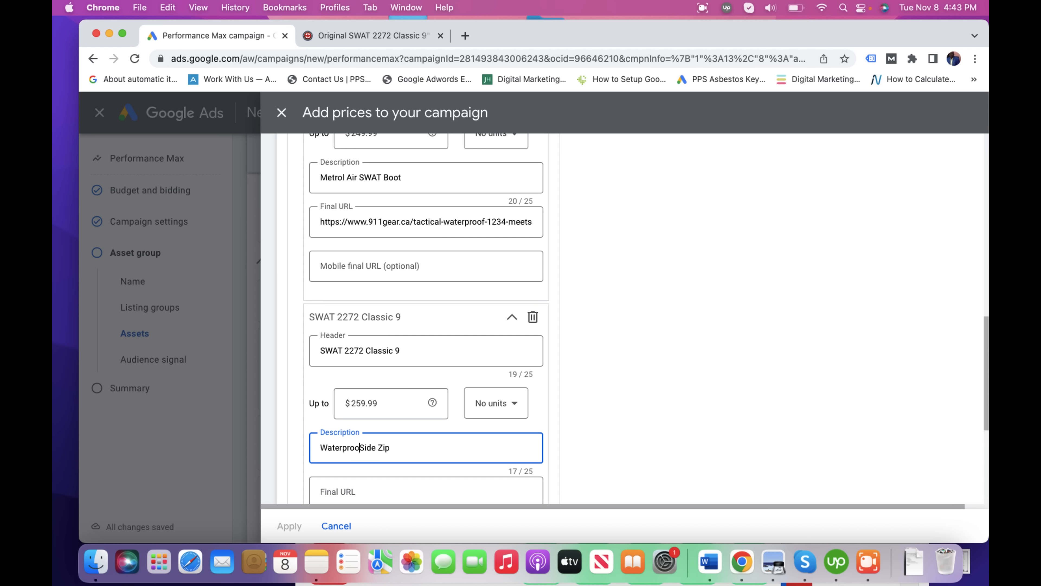
text(f )
text( Boot)
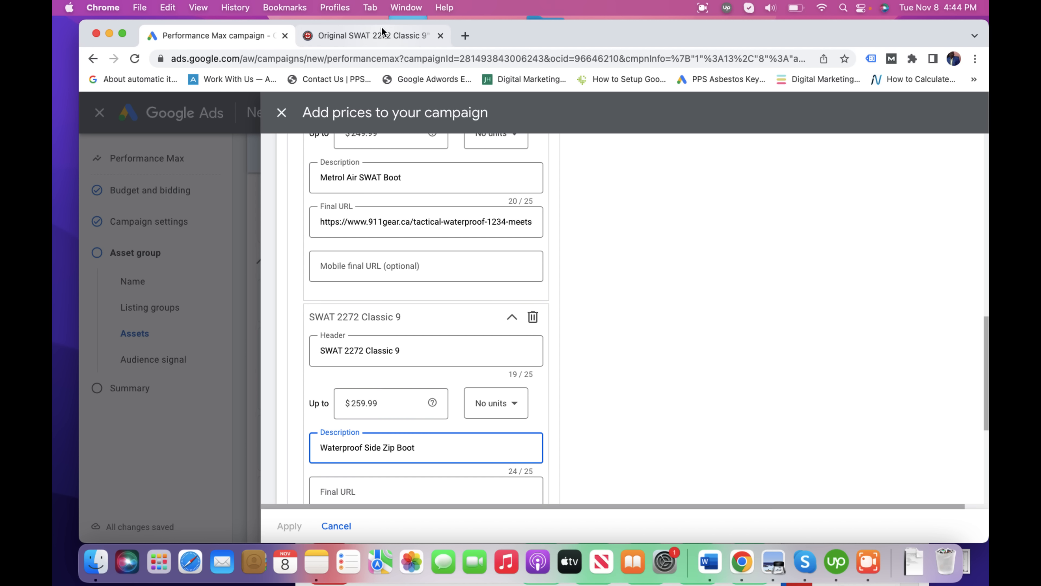
Step: Copy the product page address 911gear.ca/classic-waterproof-composite-sidezip-safety-2272-shipp-p-2080.html into the Final URL of the SWAT 2272 Classic 9 price asset
click(385, 33)
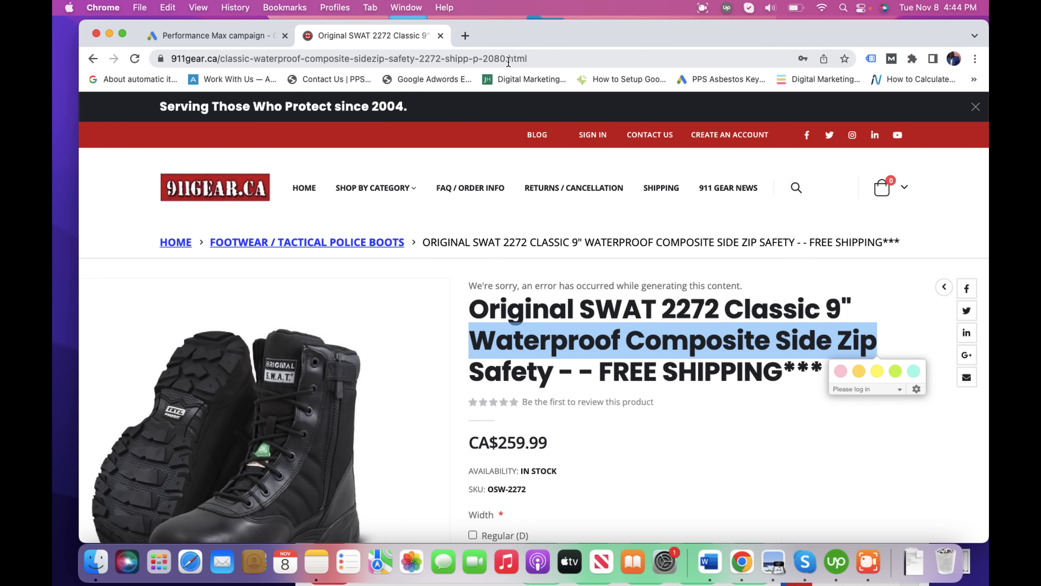
click(529, 57)
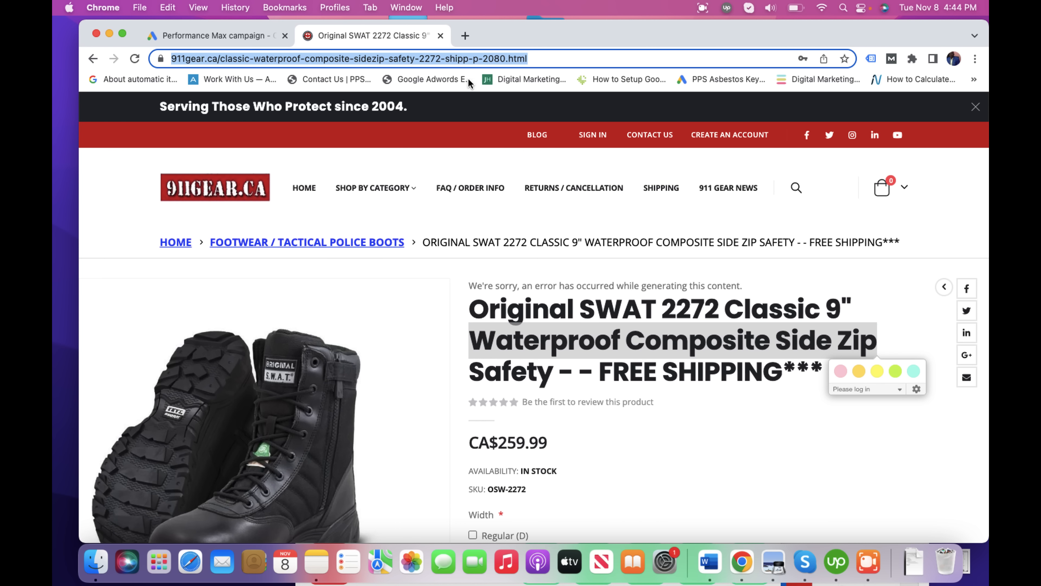
click(232, 35)
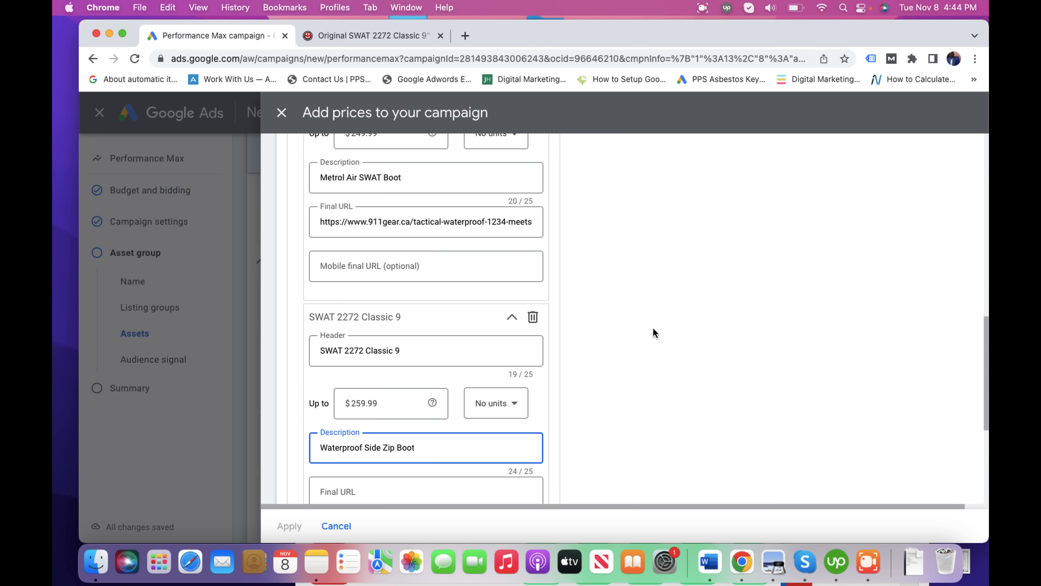
drag(983, 364, 985, 396)
click(390, 383)
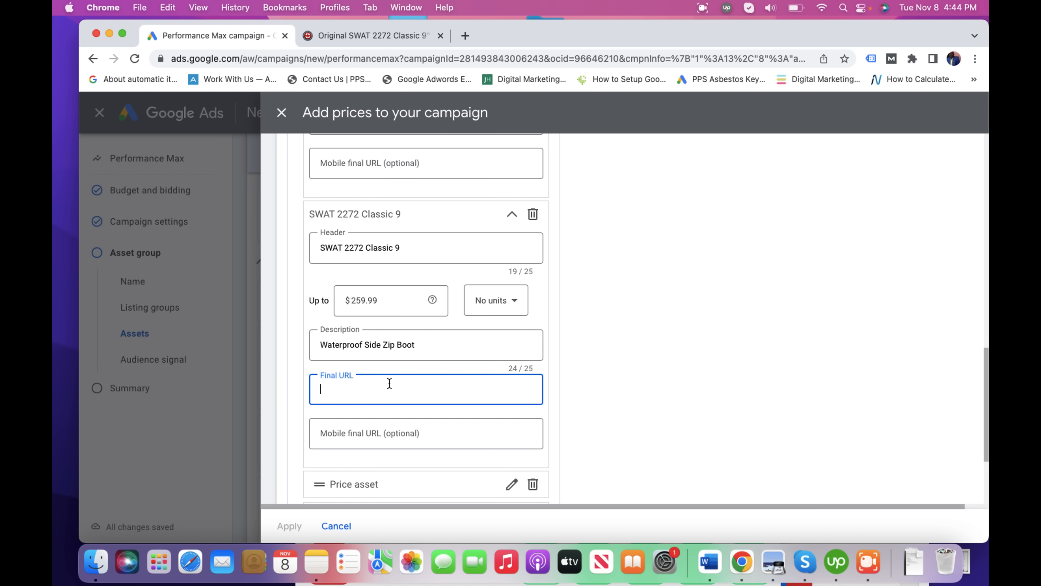
key(super+v)
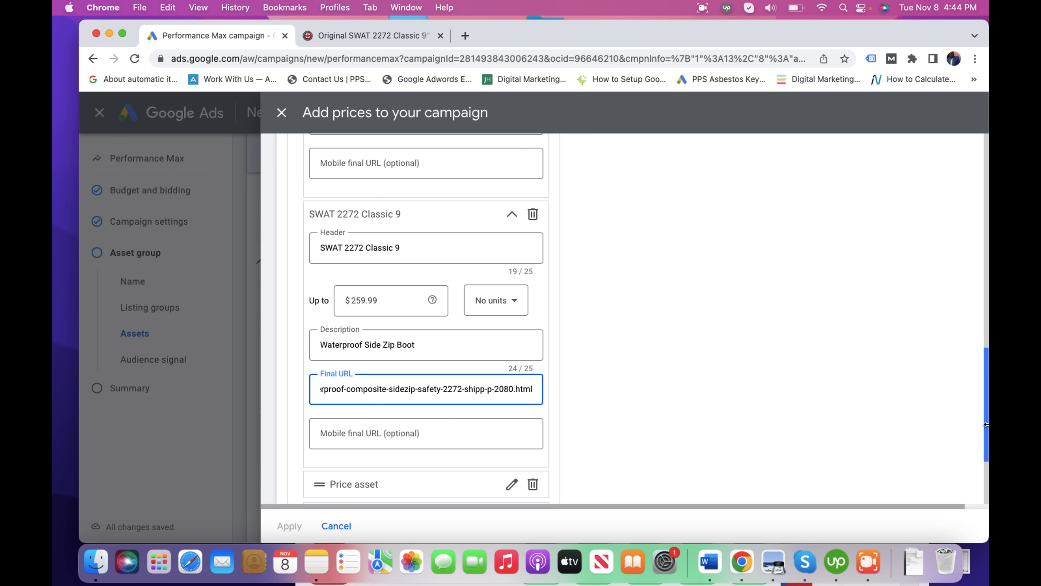
Step: Save the price asset set with its three SWAT boot entries and apply it to the campaign
drag(986, 425, 985, 465)
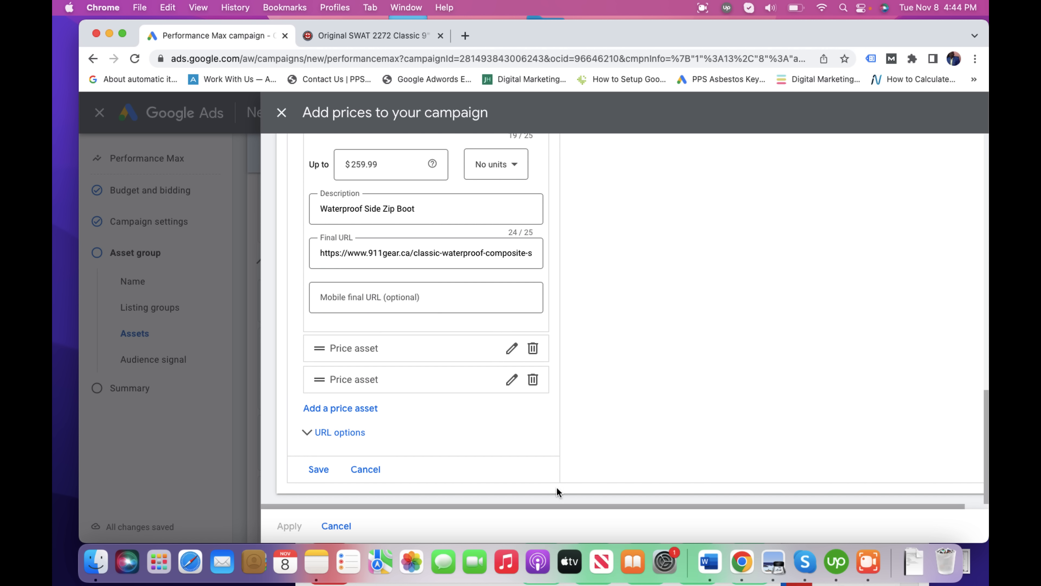
click(320, 470)
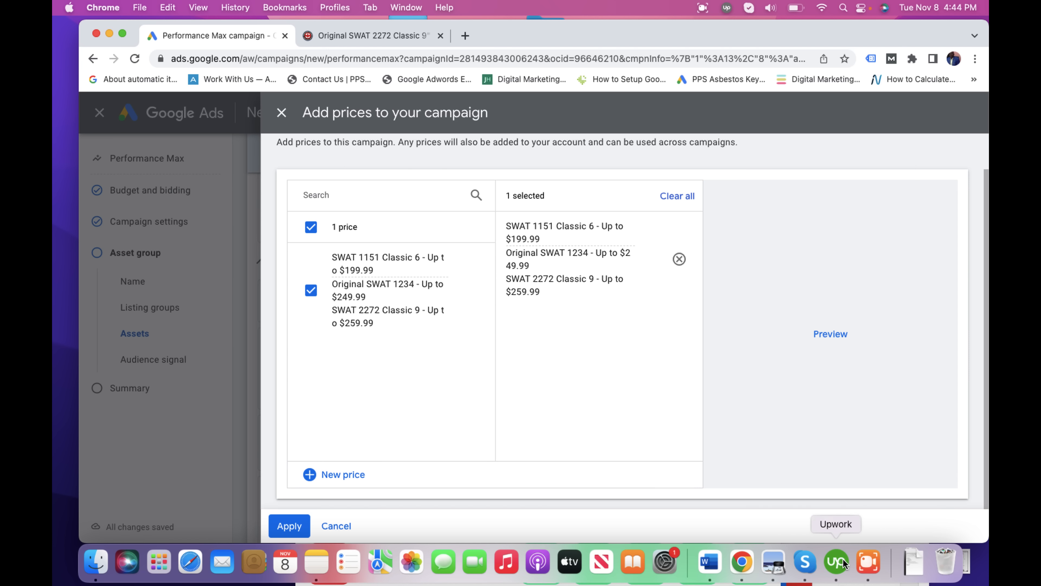
click(868, 561)
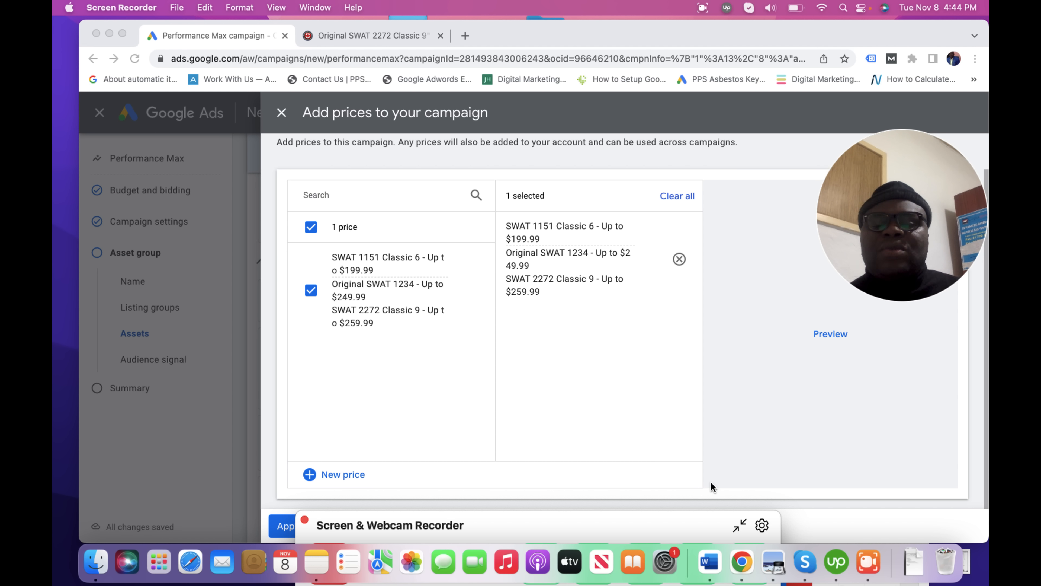
click(401, 430)
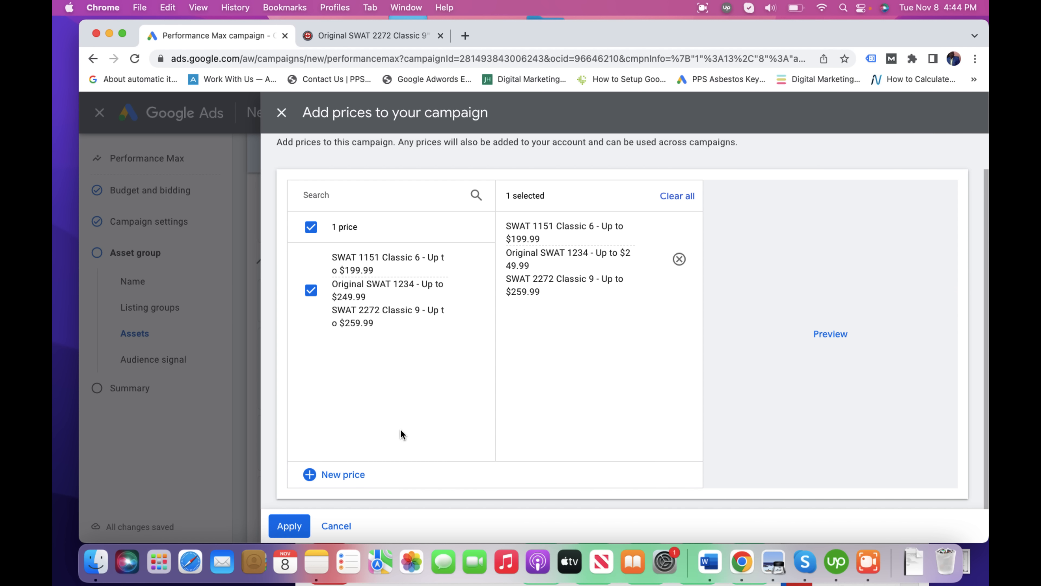
click(290, 525)
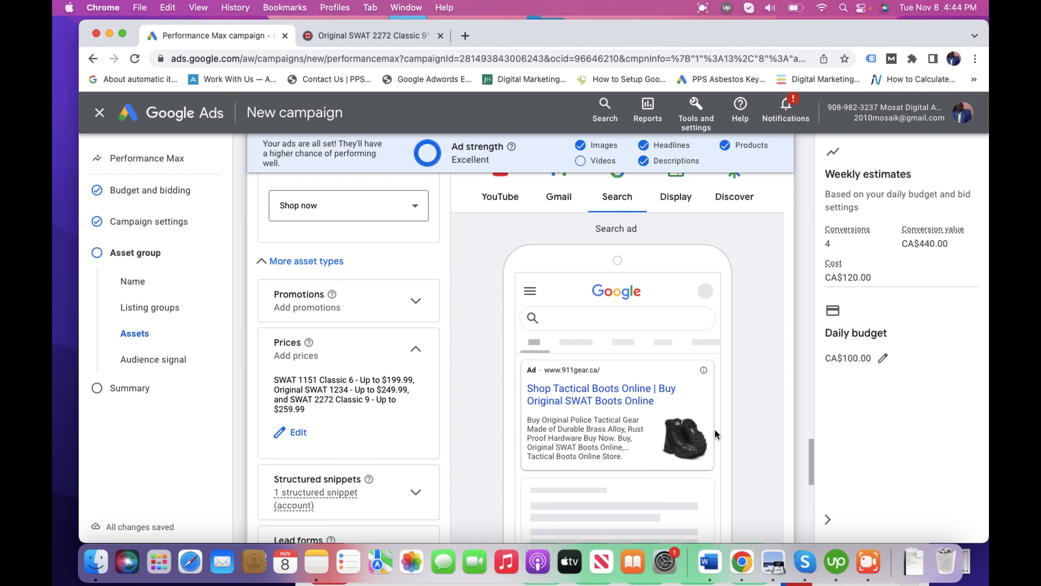
Step: Expand the Structured snippets section under the additional asset types and open the campaign-level structured snippets for adding
mouse_move(811, 462)
mouse_down()
mouse_move(811, 499)
mouse_move(811, 477)
mouse_up()
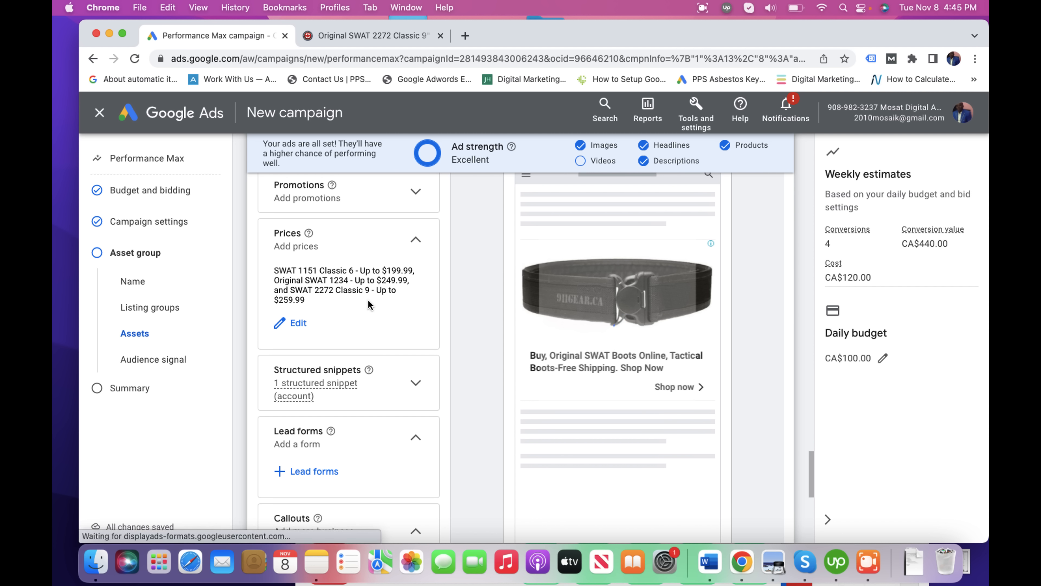
click(359, 391)
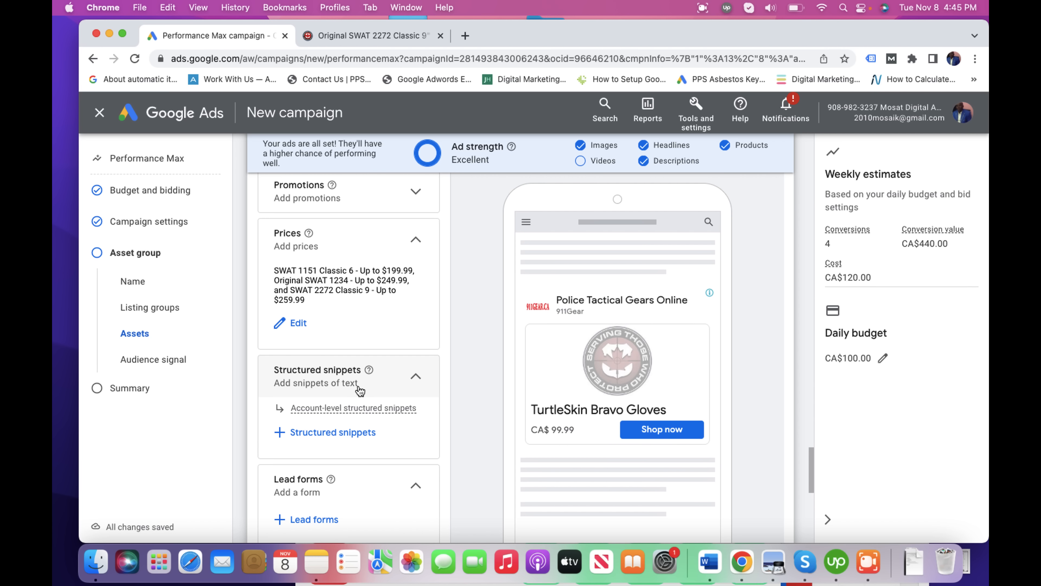
click(869, 562)
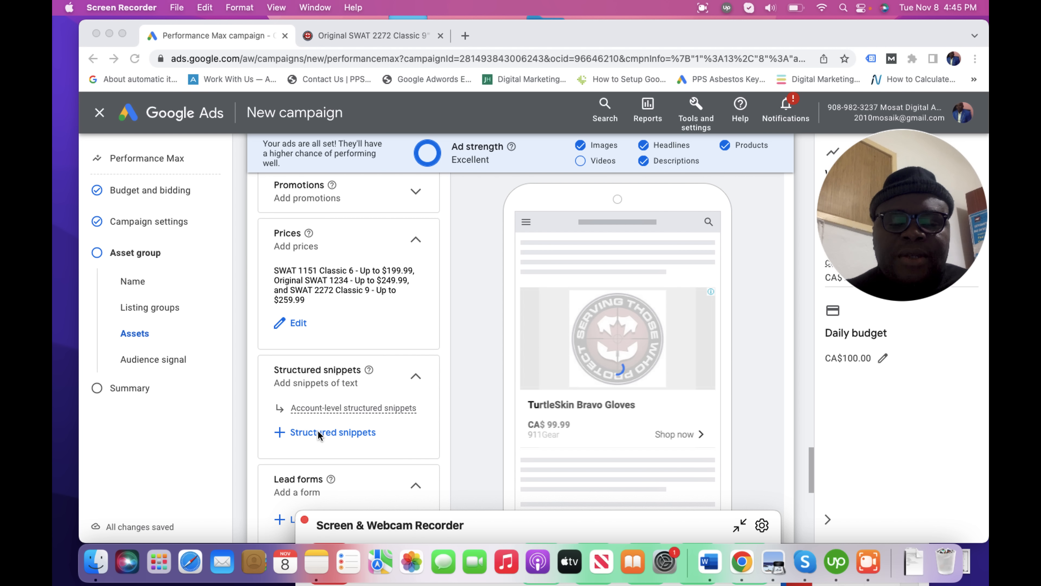
click(356, 433)
click(356, 433)
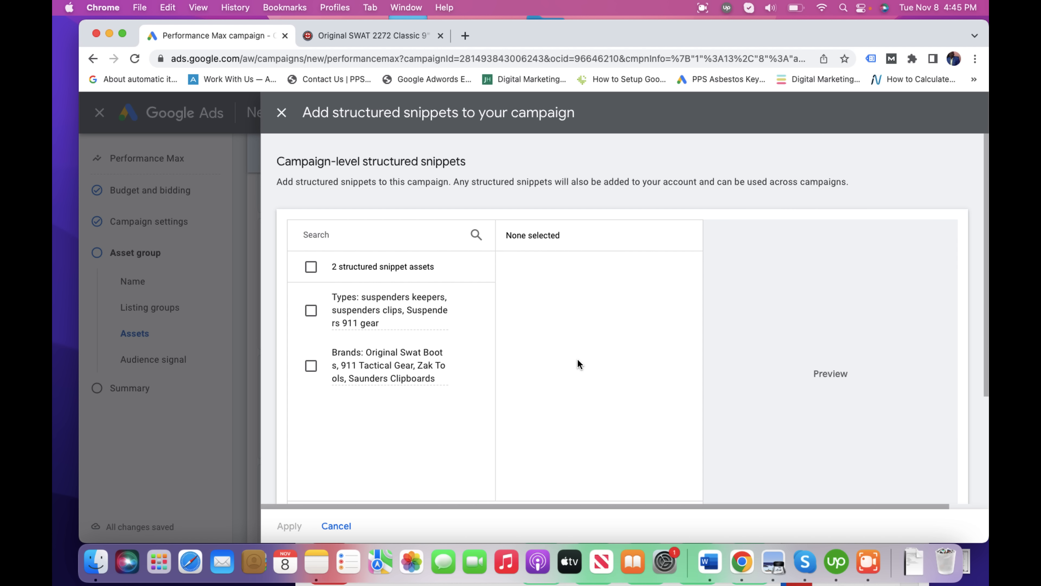
Step: Create a new campaign-level structured snippet and set its header type to Brands
mouse_move(411, 372)
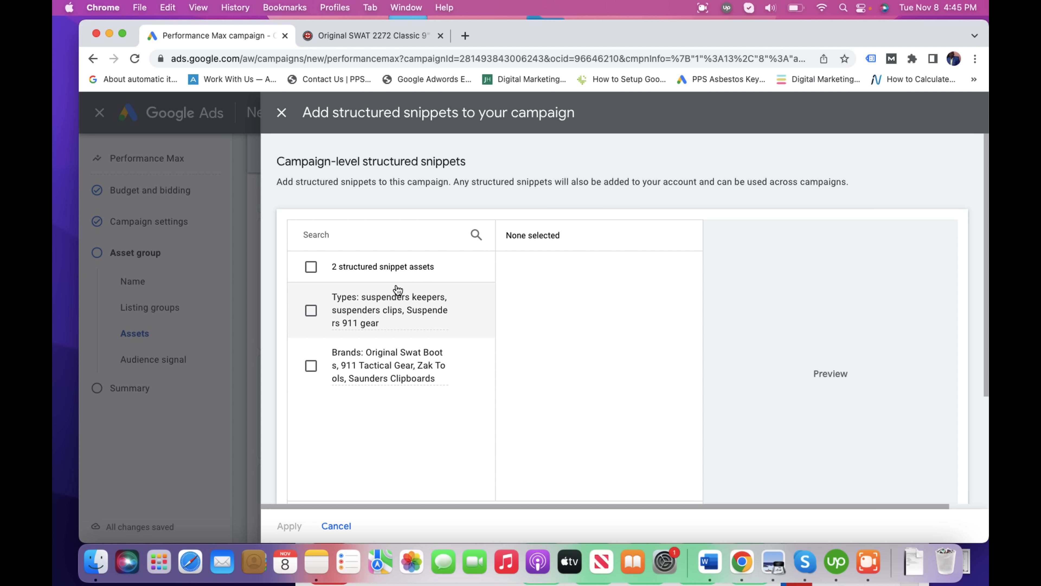
mouse_move(426, 301)
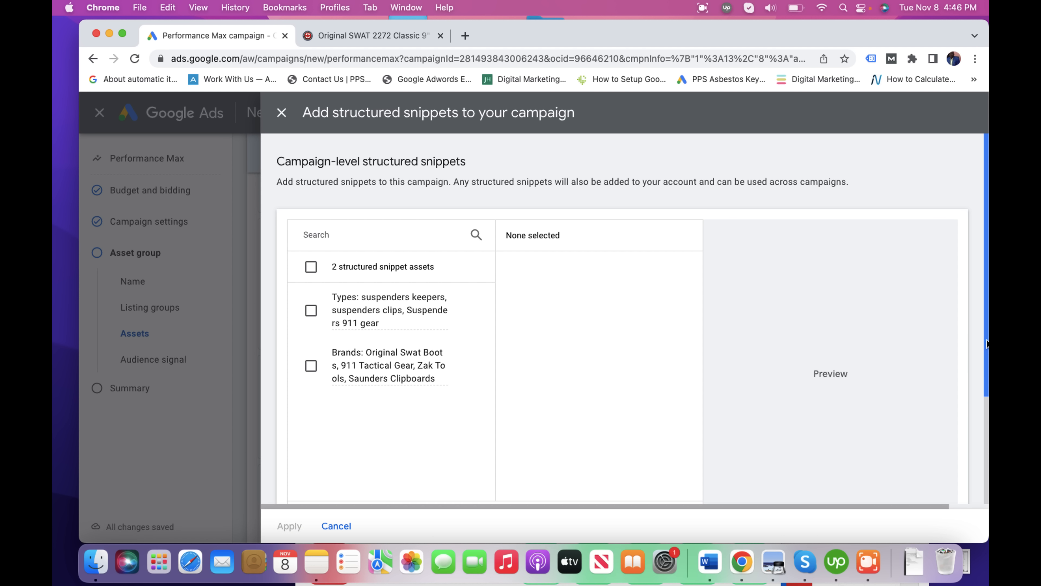
drag(983, 336, 980, 429)
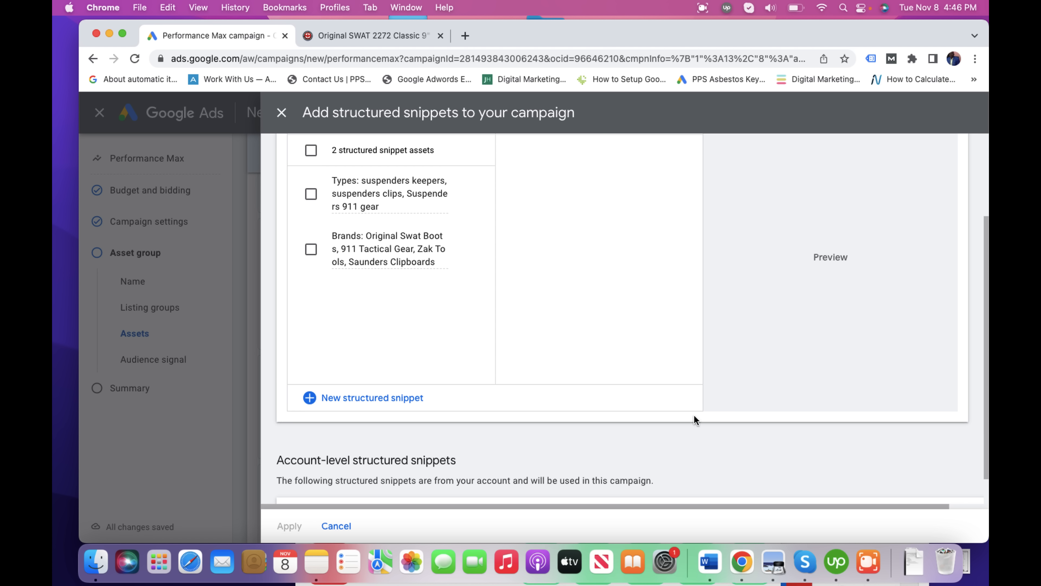
click(376, 401)
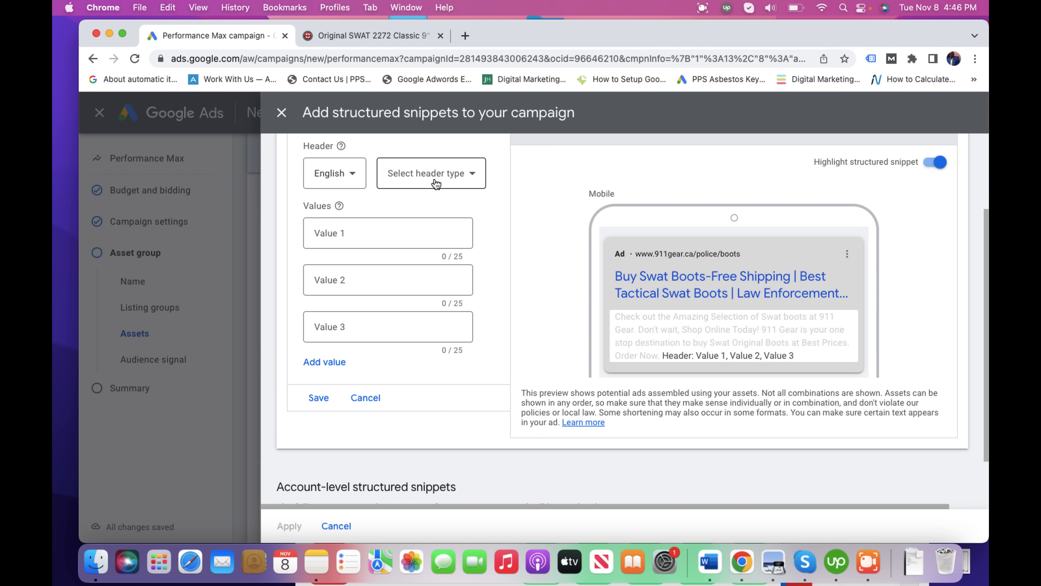
click(444, 183)
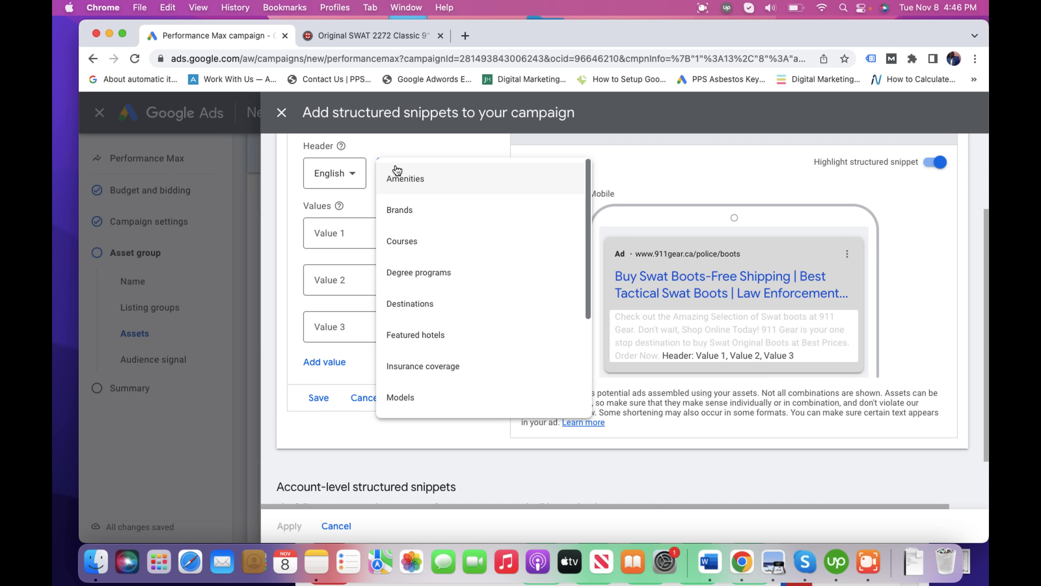
click(402, 209)
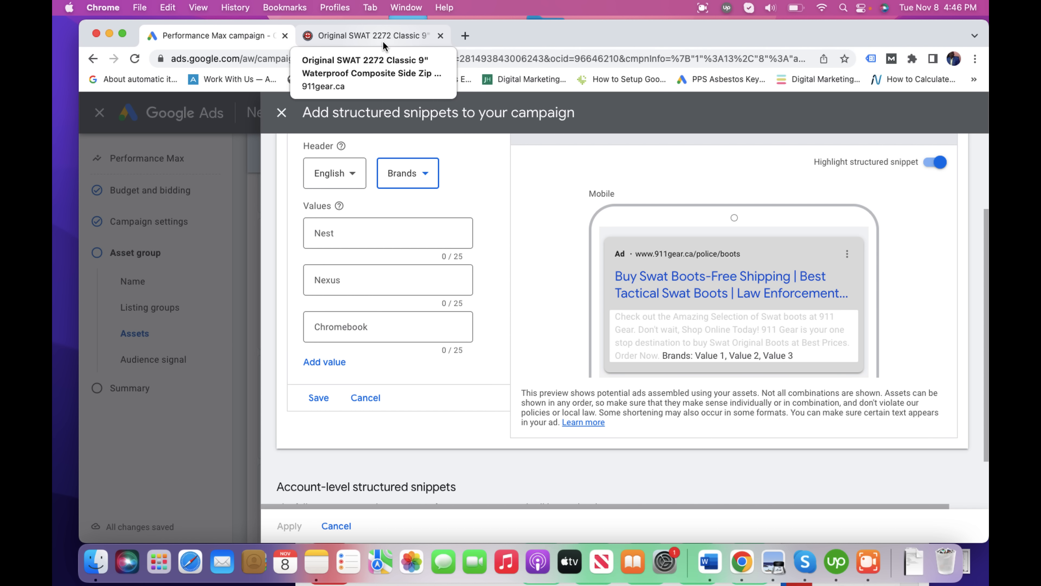
Step: Enter "WSAT 2272" as the first value of the Brands structured snippet
click(346, 235)
text(W)
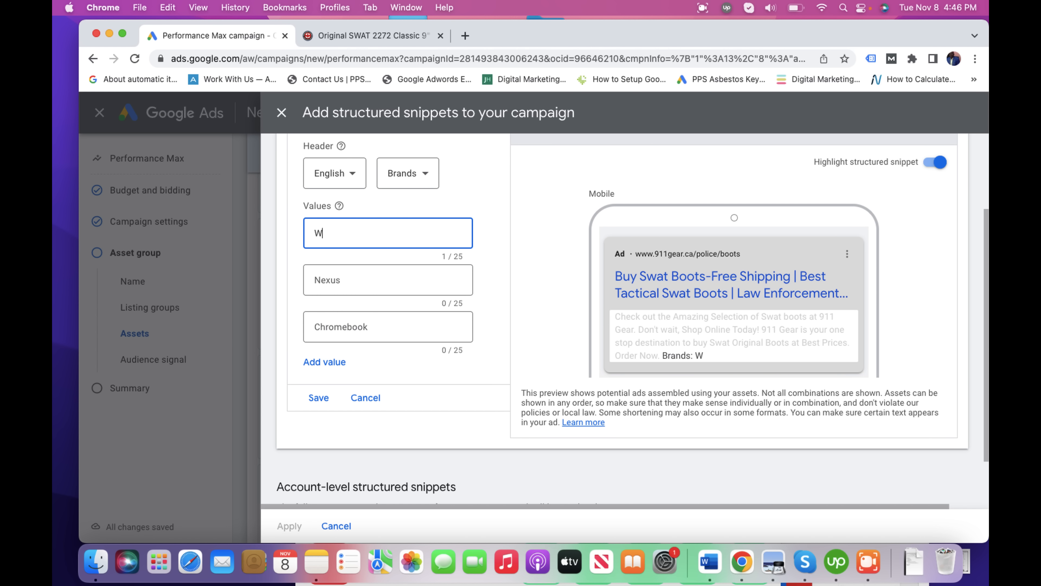
text(SAT 2272)
Step: Check the SWAT boot models listed on 911gear.ca's tactical police boots category page and return to the snippet form
click(361, 35)
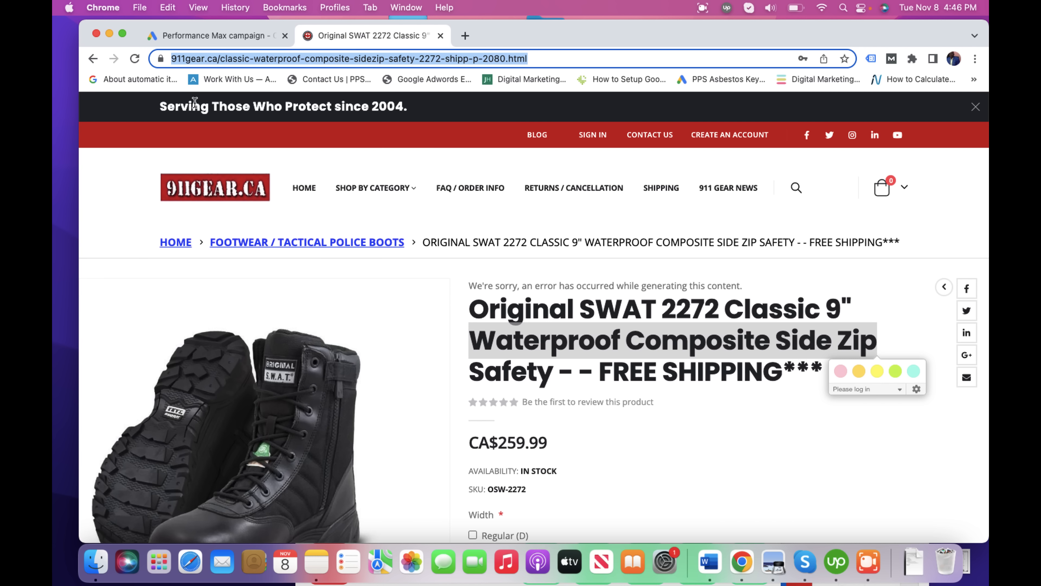
click(96, 59)
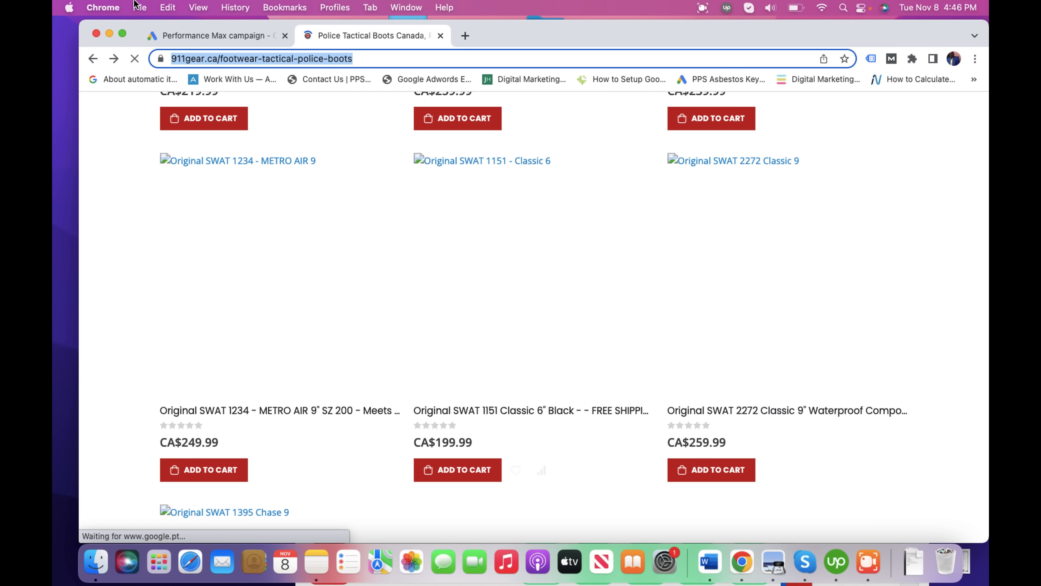
click(194, 35)
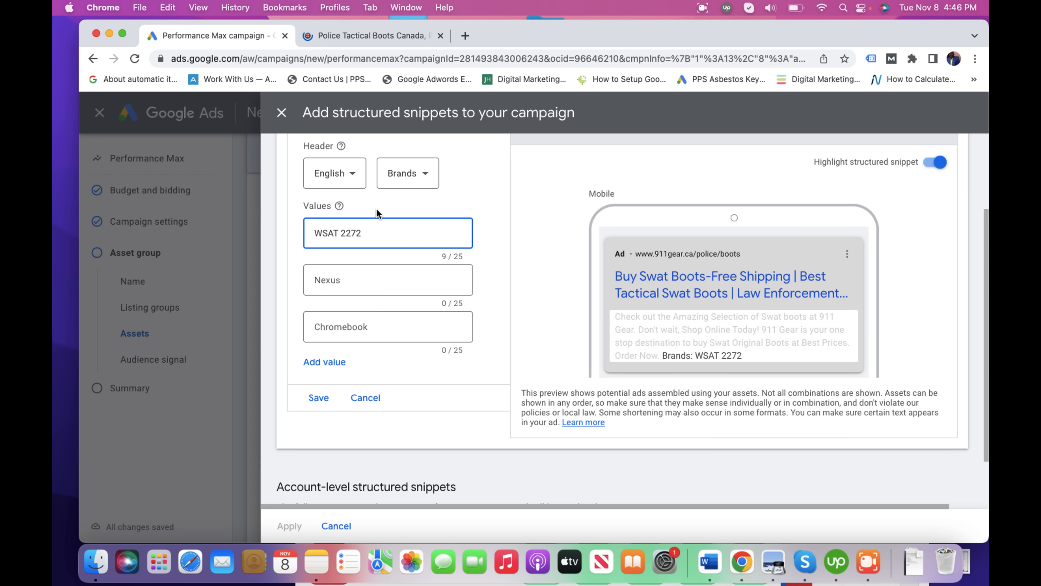
Step: Correct and complete the first Brands value so it reads "SWAT 2272 Class 9"
text(Class 9)
click(340, 233)
key(BackSpace)
key(BackSpace)
key(BackSpace)
key(BackSpace)
key(BackSpace)
text(SWAT)
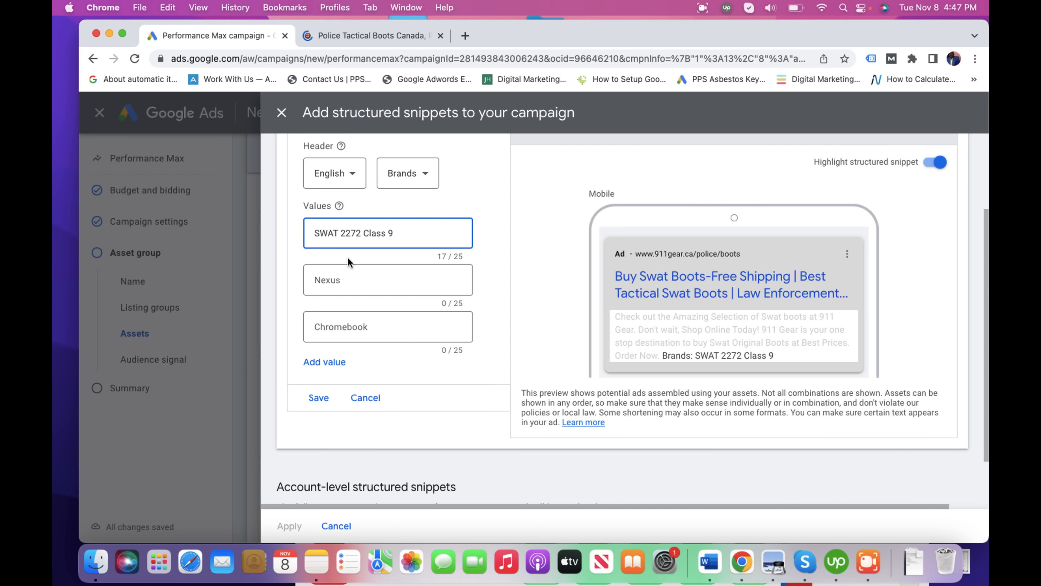
Step: Enter "SWAT 1151 Class 6" as the second Brands value, checking the model on 911gear.ca's tactical boots page
click(341, 279)
text(SWAT)
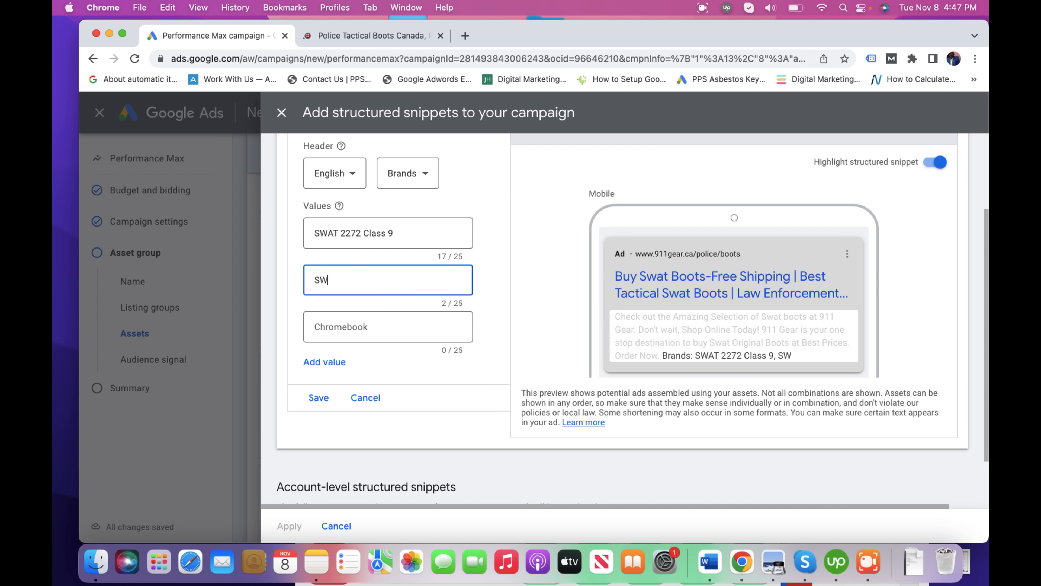
click(338, 41)
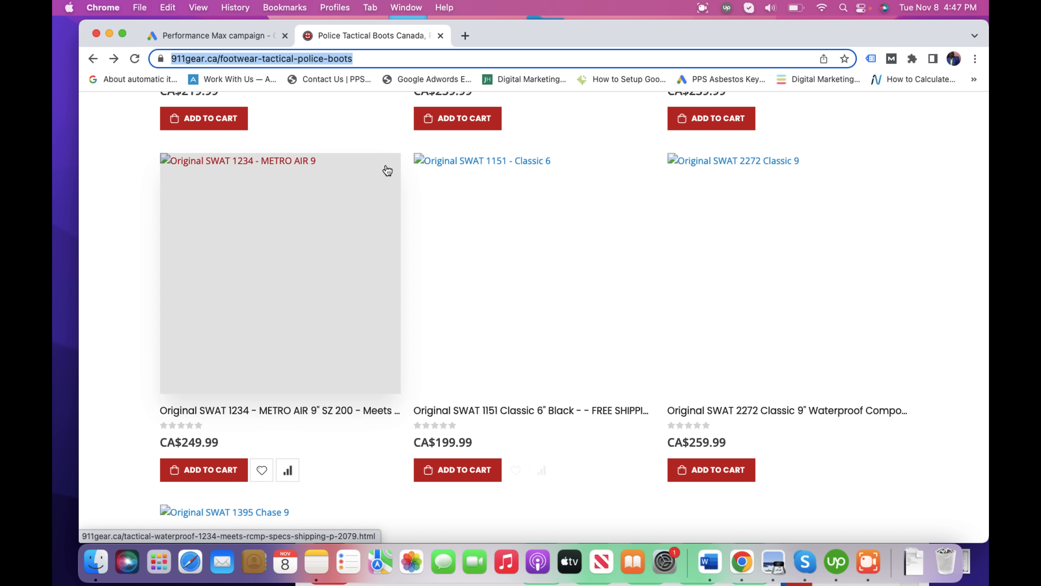
click(233, 38)
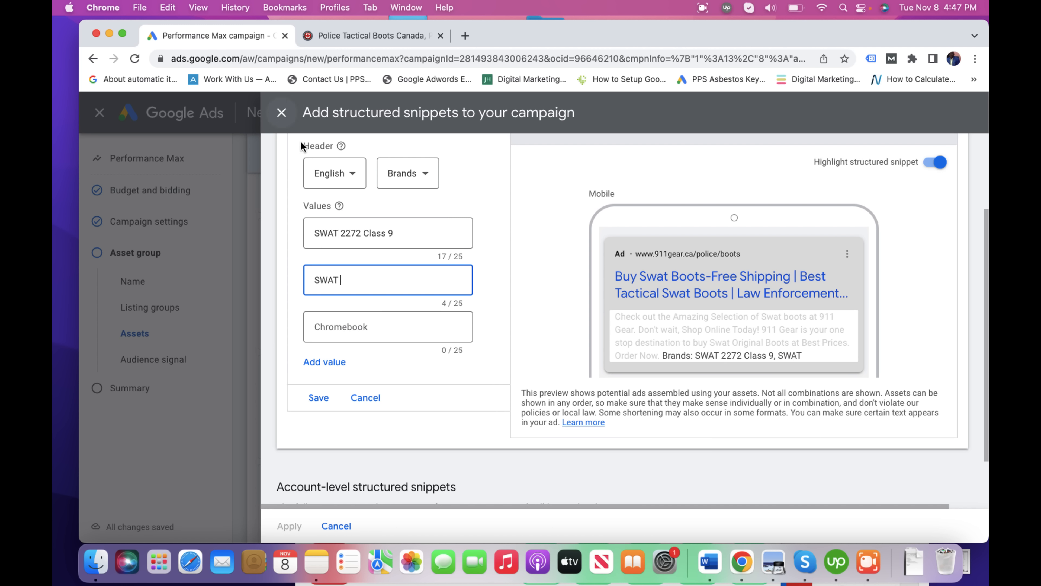
text(1151 Class 6)
Step: Enter "SWAT 1234 Metro Air" as the third Brands value, checking the model number on 911gear.ca's tactical boots page
click(351, 326)
text(SWAT)
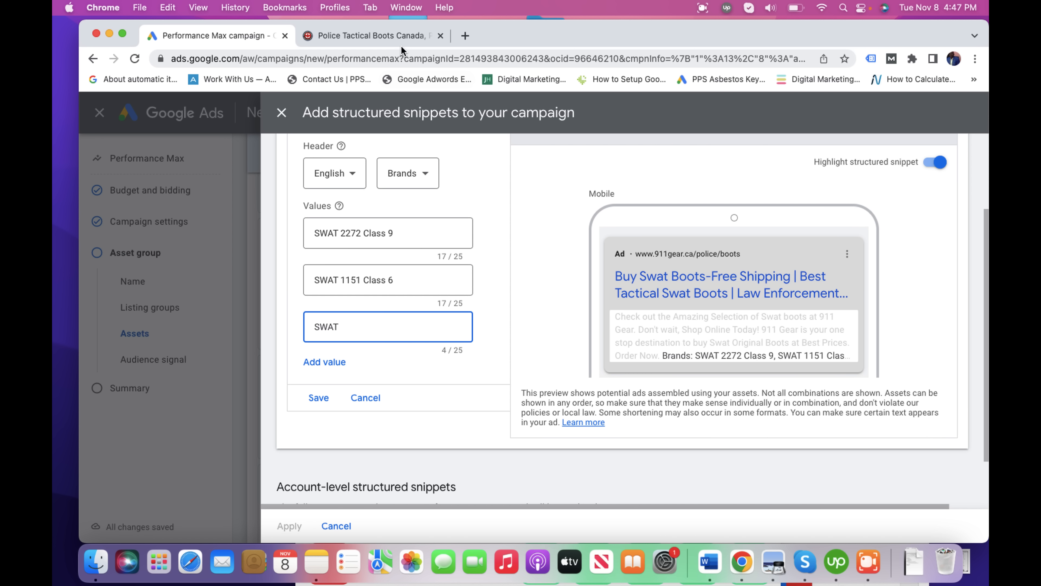
click(406, 38)
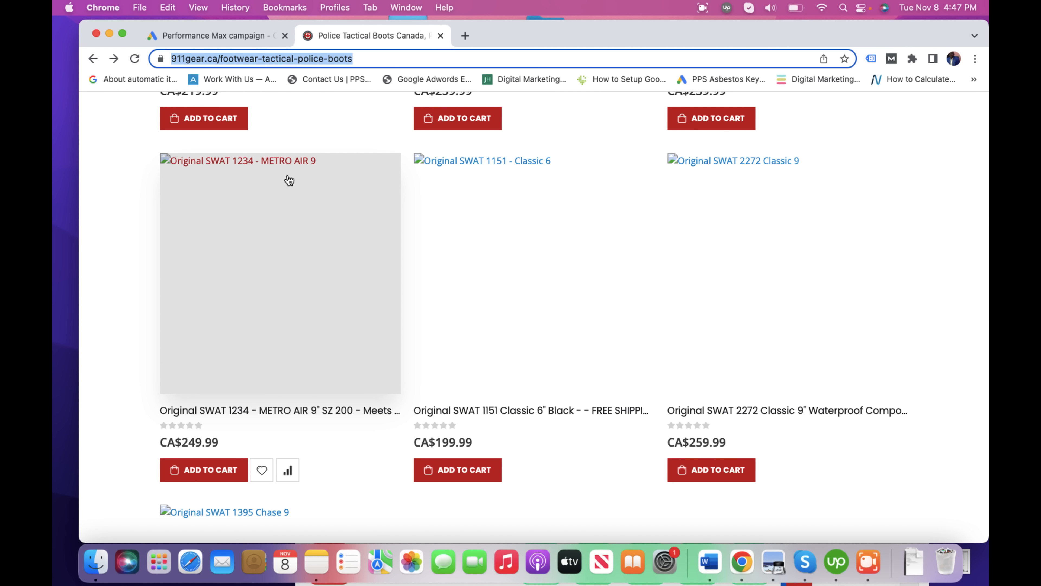
click(195, 36)
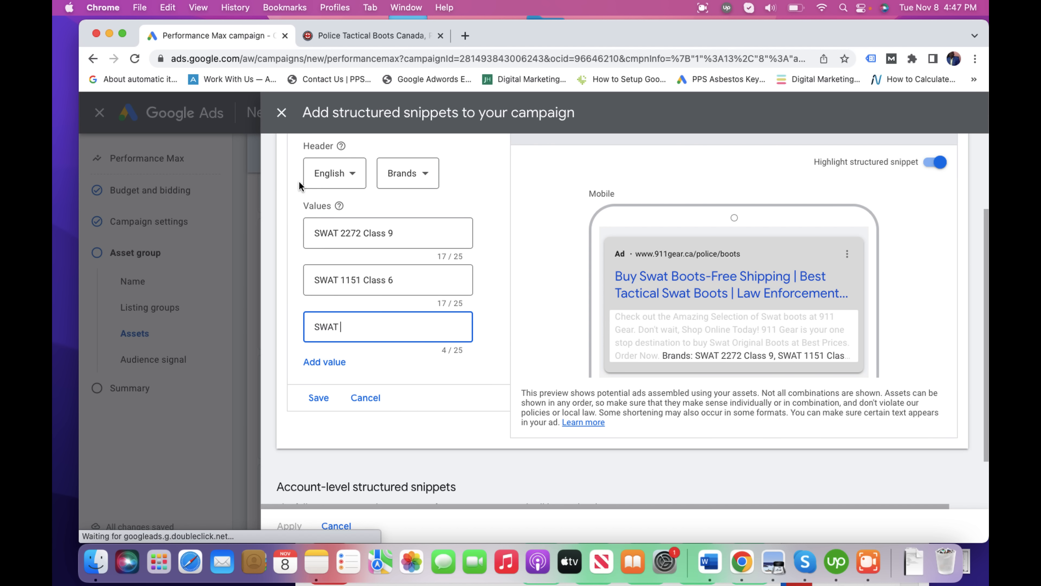
text(234)
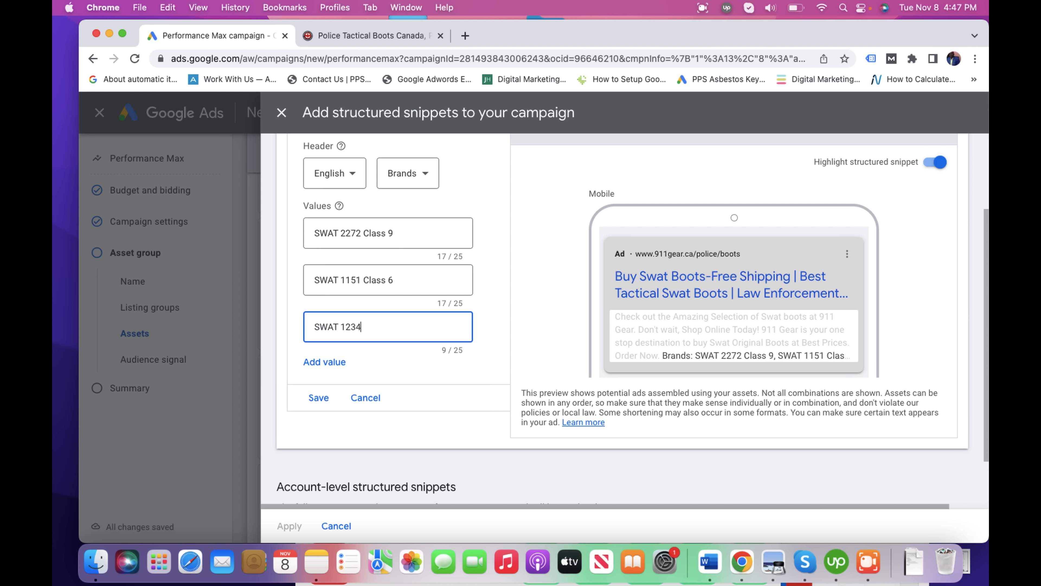
text( Metro Air)
Step: Save the new Brands structured snippet and apply it to the campaign
click(323, 397)
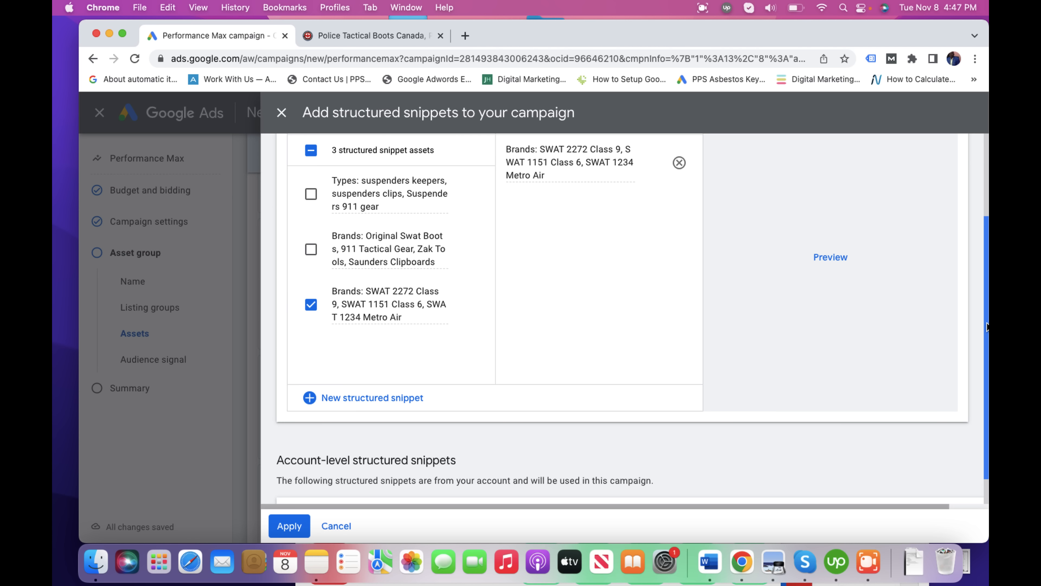
drag(987, 327, 980, 391)
click(292, 527)
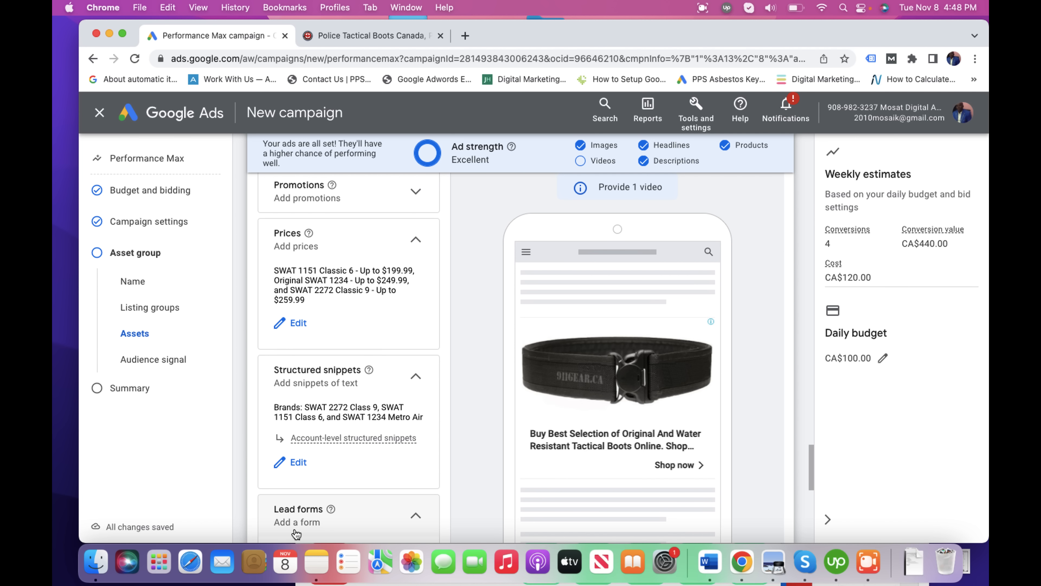
Step: Open the campaign-level callouts for adding from the asset group's additional asset types
drag(812, 468, 811, 510)
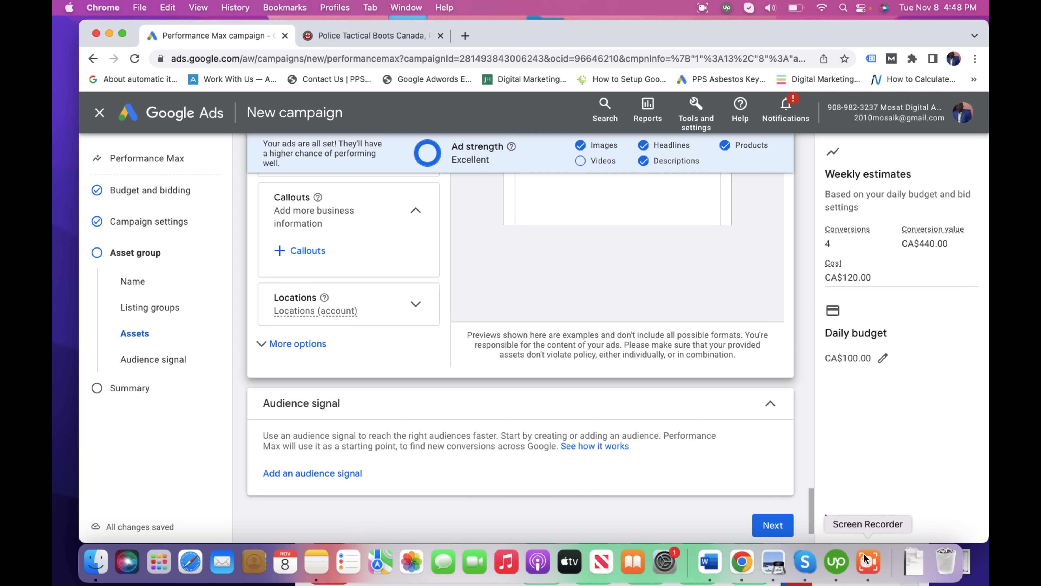
click(869, 561)
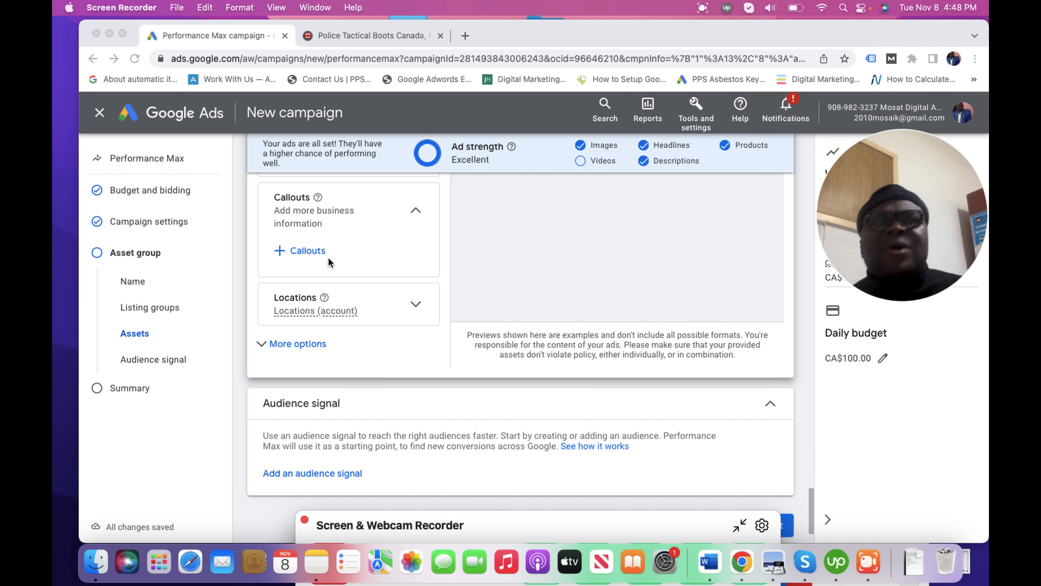
click(307, 248)
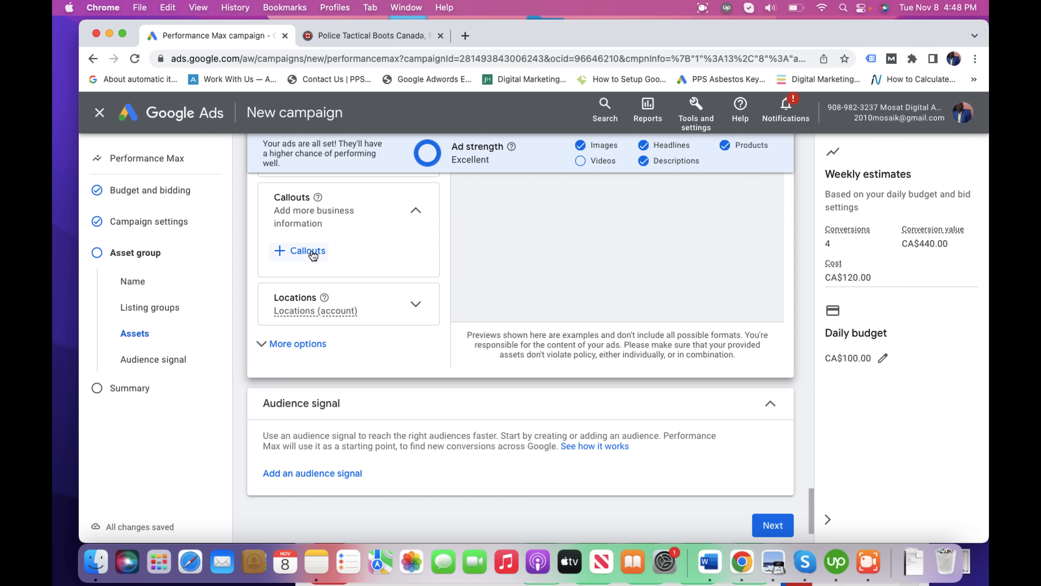
click(308, 251)
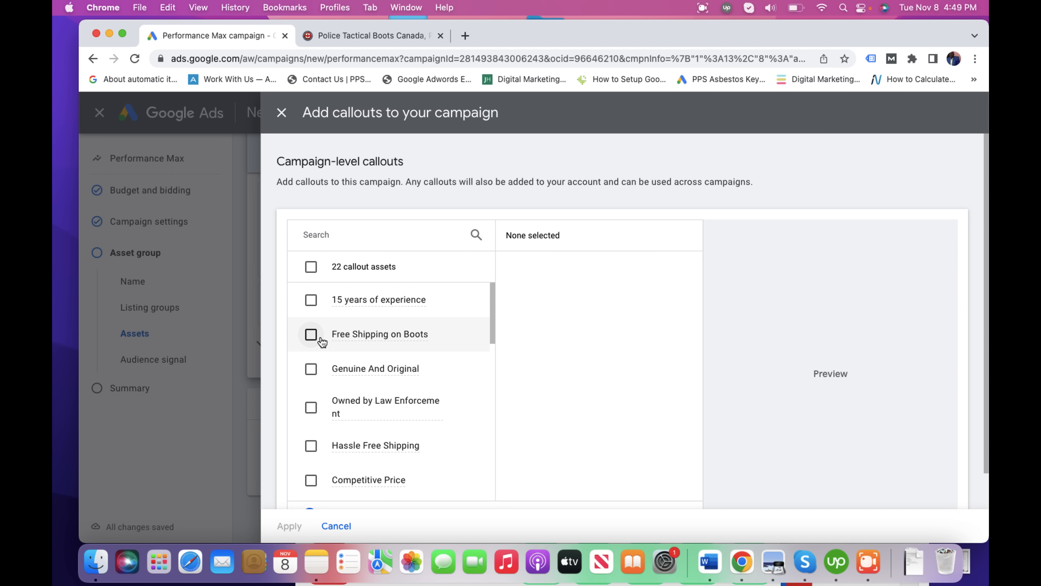
Step: Select the callouts Free Shipping on Boots, Hassle Free Shipping, Competitive Price and 24/7 Available, and apply them to the campaign
click(311, 336)
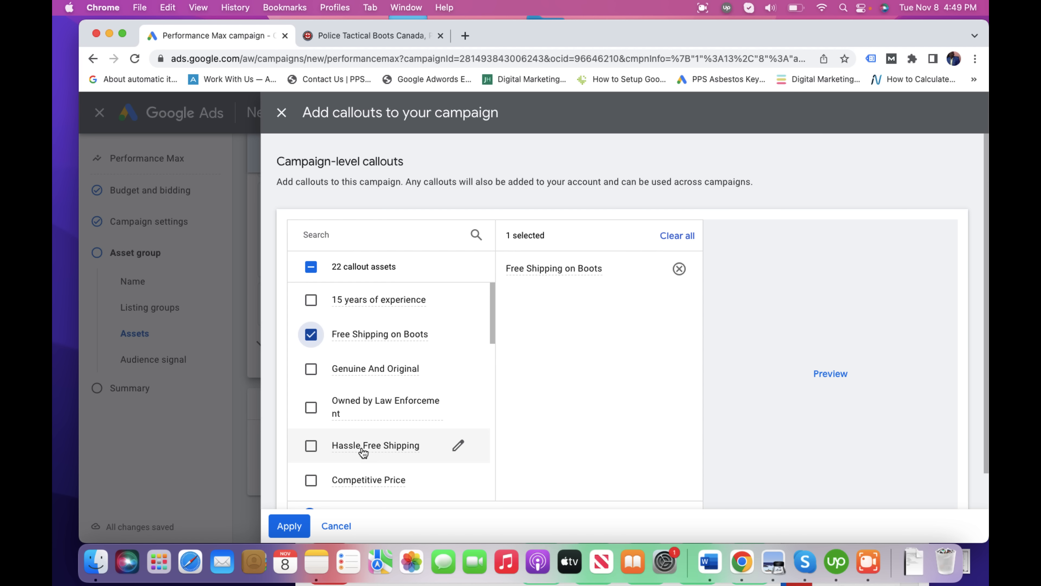
click(312, 446)
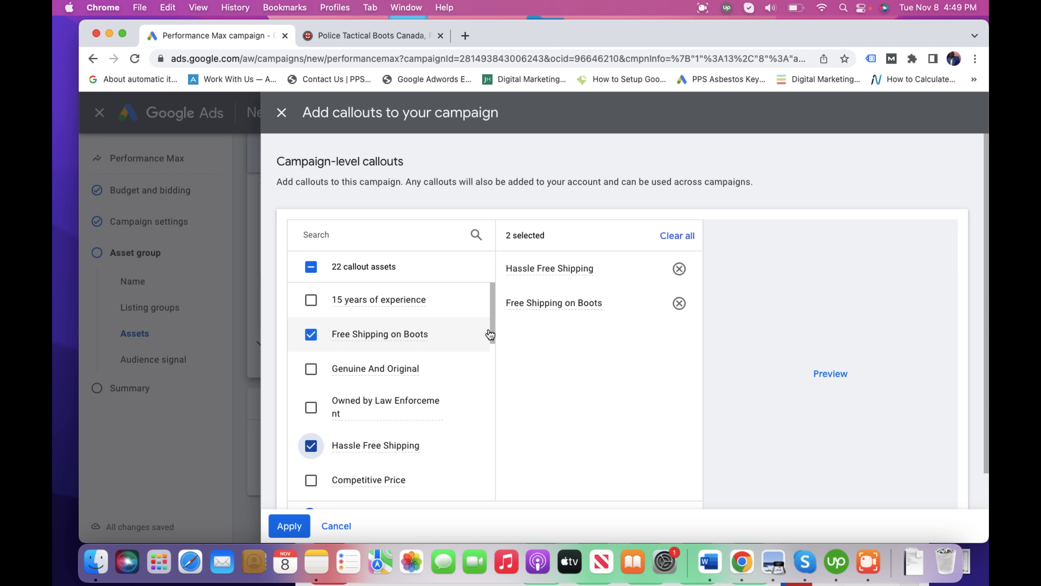
drag(494, 329, 494, 339)
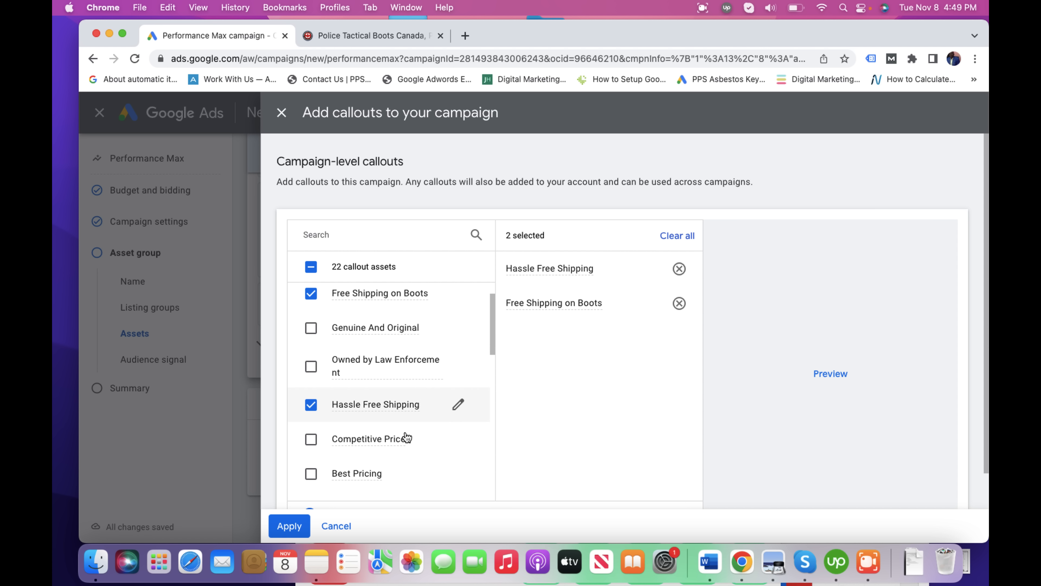
click(318, 445)
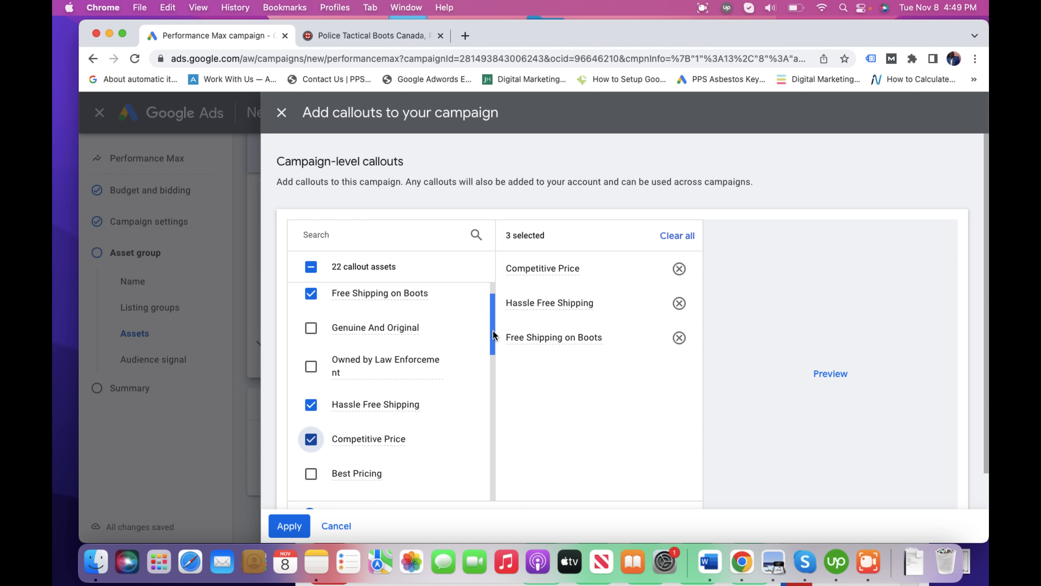
drag(493, 336, 491, 379)
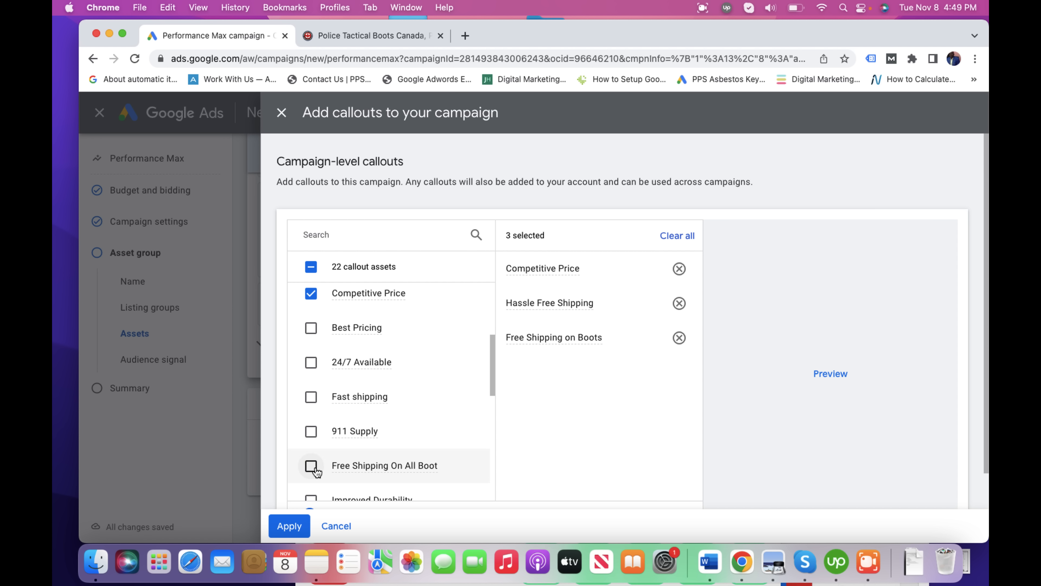
click(310, 372)
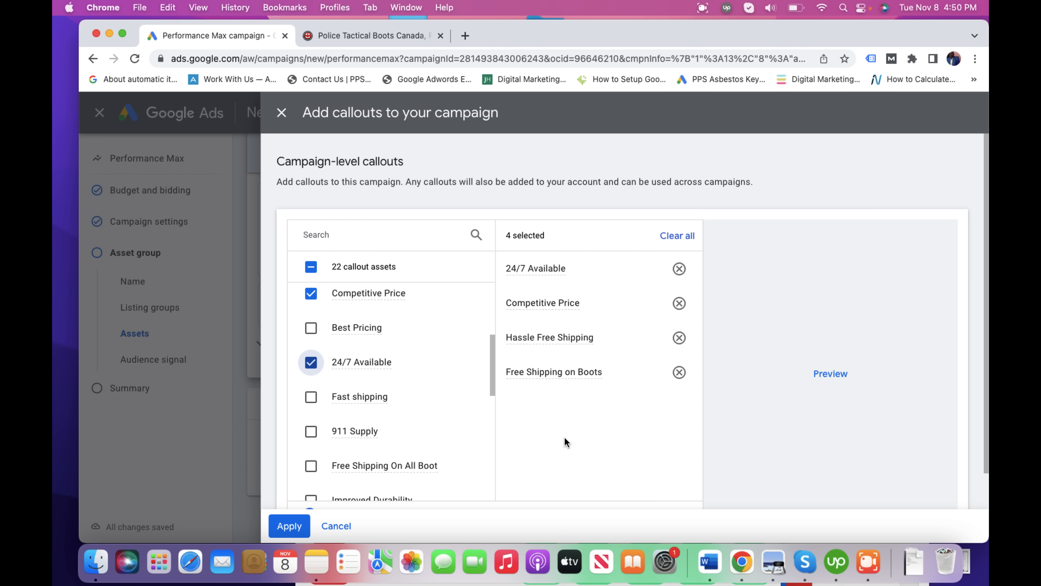
click(289, 526)
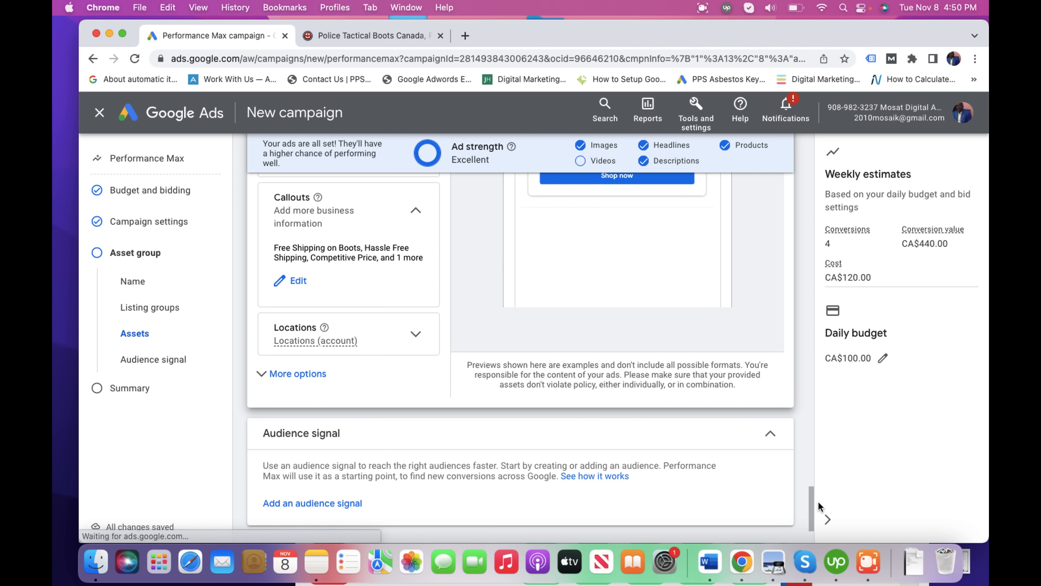
Step: Start adding an audience signal to the asset group and look through the saved audiences
drag(811, 505, 816, 552)
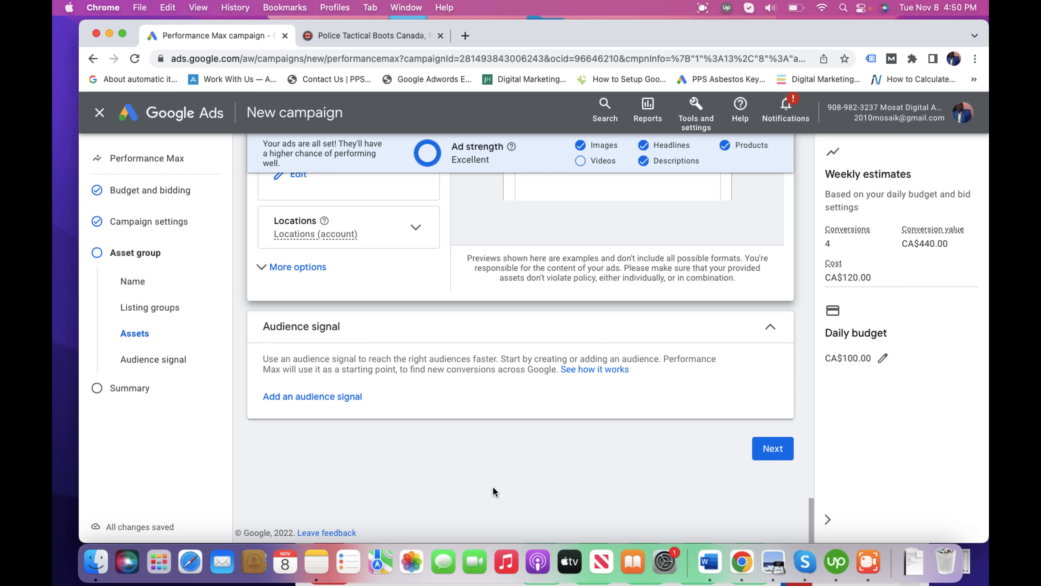
click(872, 567)
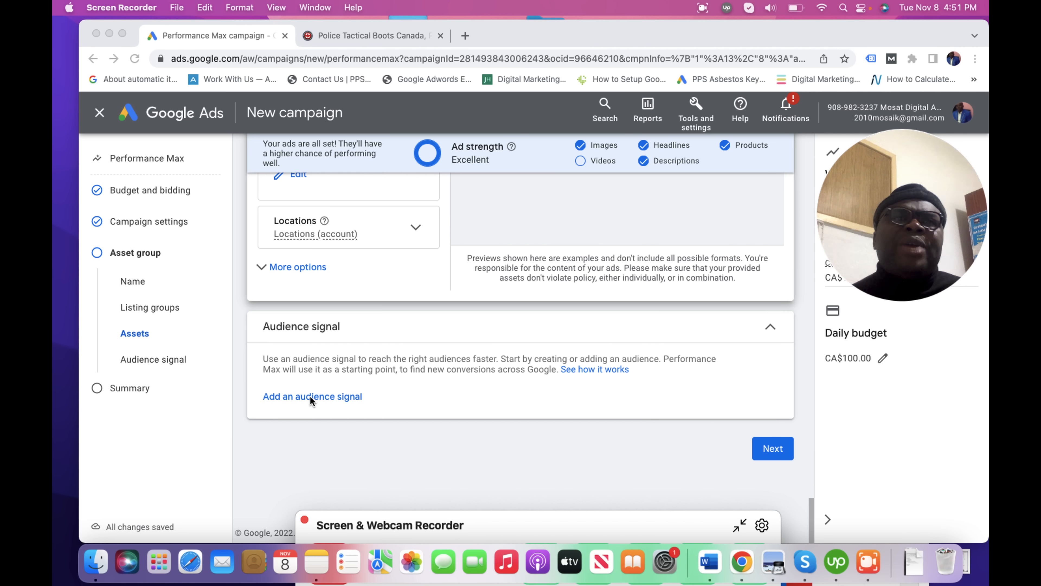
click(364, 422)
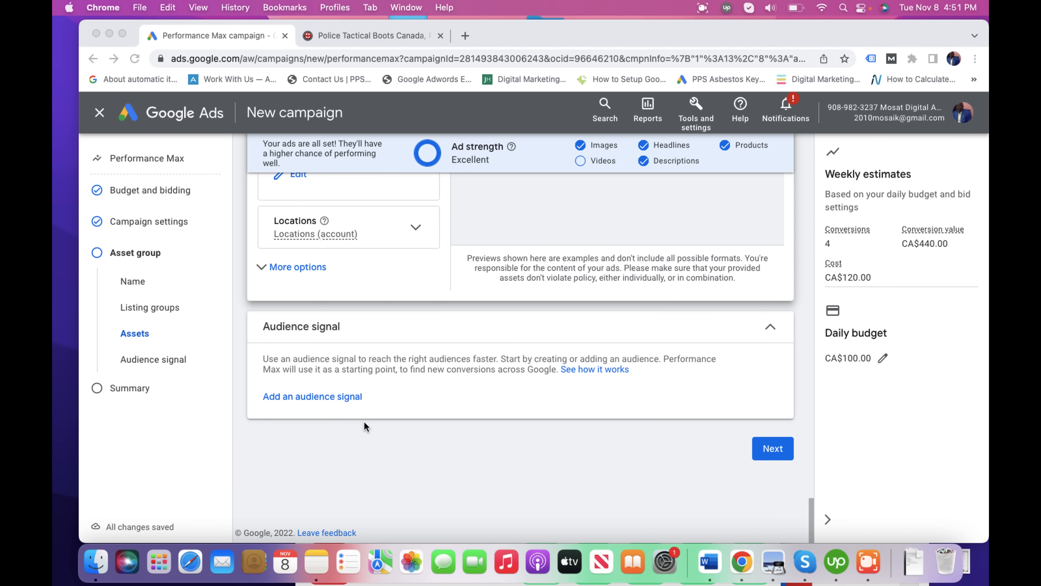
click(333, 397)
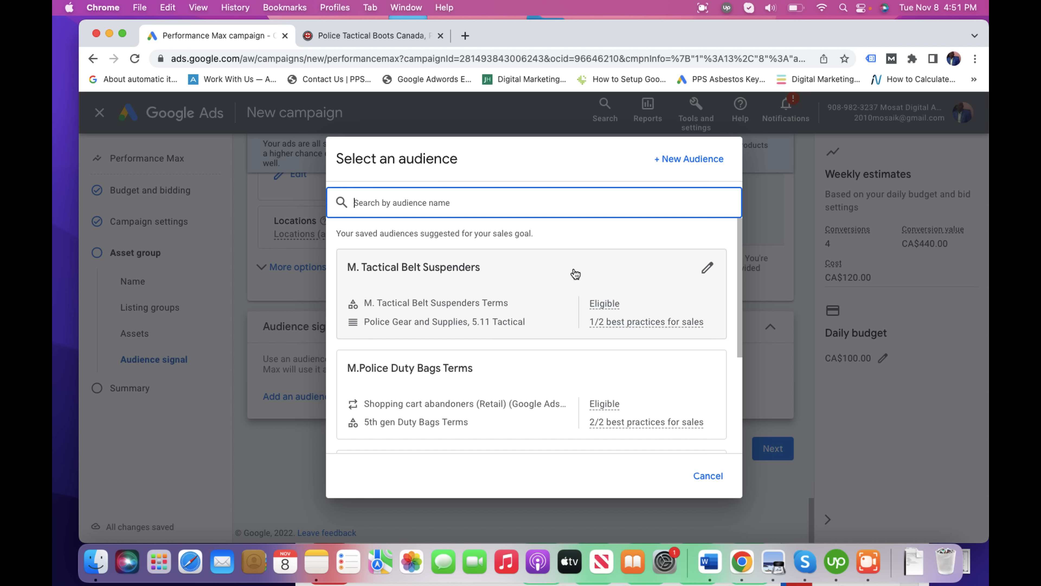
mouse_move(742, 328)
mouse_down()
mouse_move(734, 451)
mouse_move(714, 281)
mouse_move(729, 458)
mouse_move(711, 290)
mouse_up()
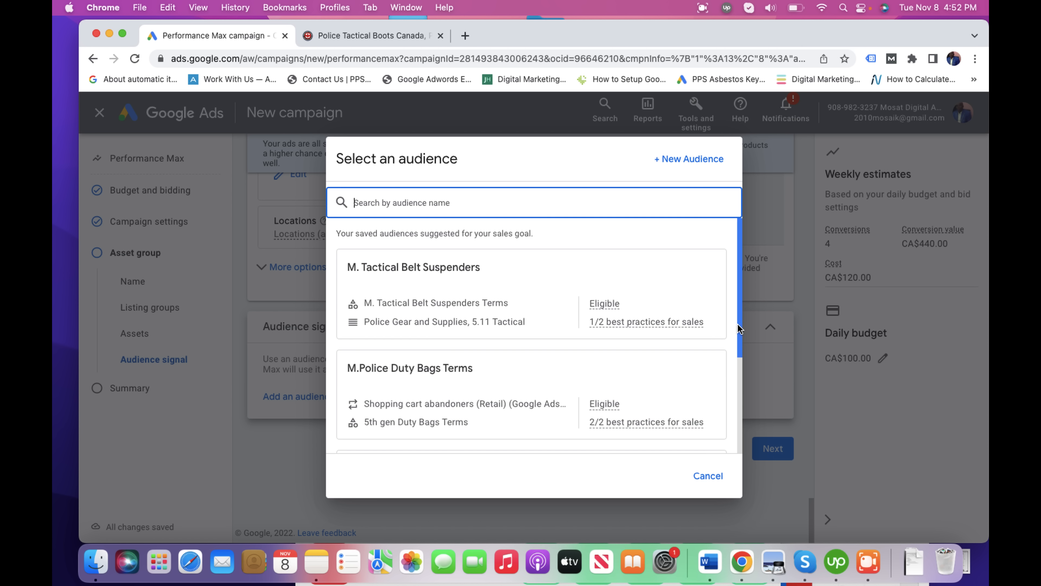
drag(738, 328, 734, 453)
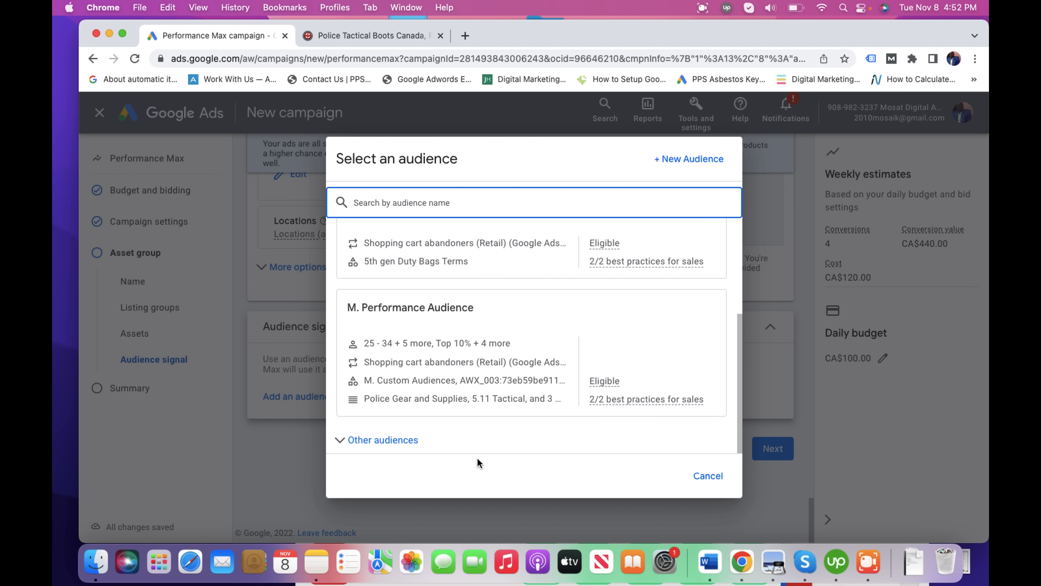
Step: Create a new audience signal and name it "M.Tactical Boots"
click(673, 165)
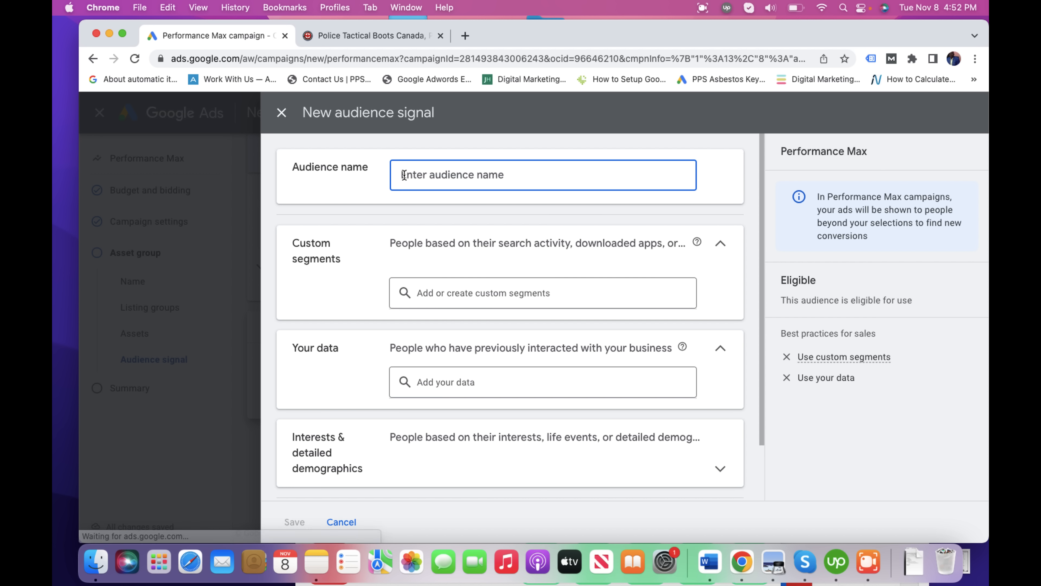
text(M.)
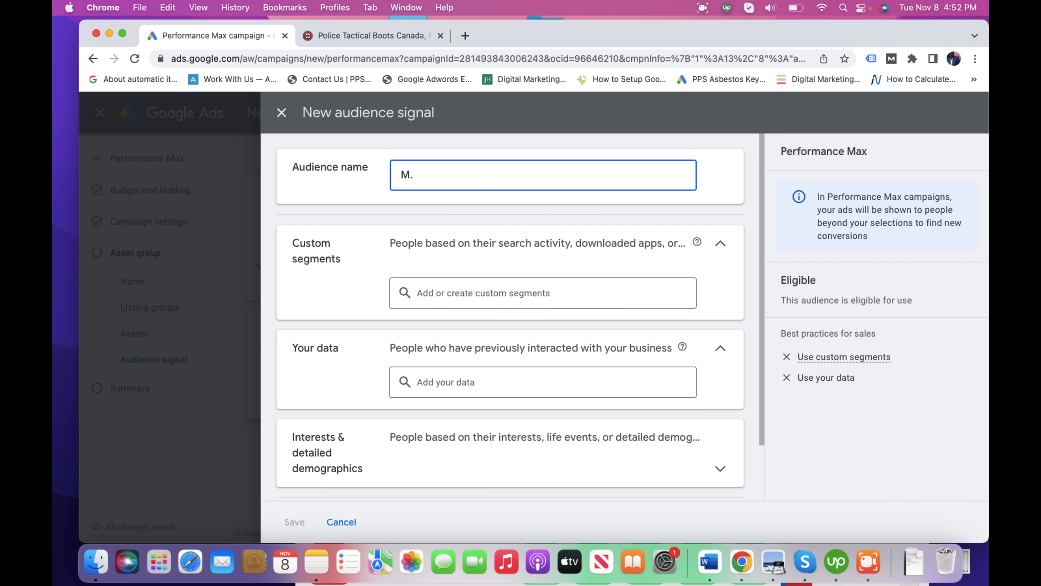
text(Tactical Boots)
Step: Add the custom segment M. Tactical Boots Search Terms to the new audience and save the audience signal
click(435, 293)
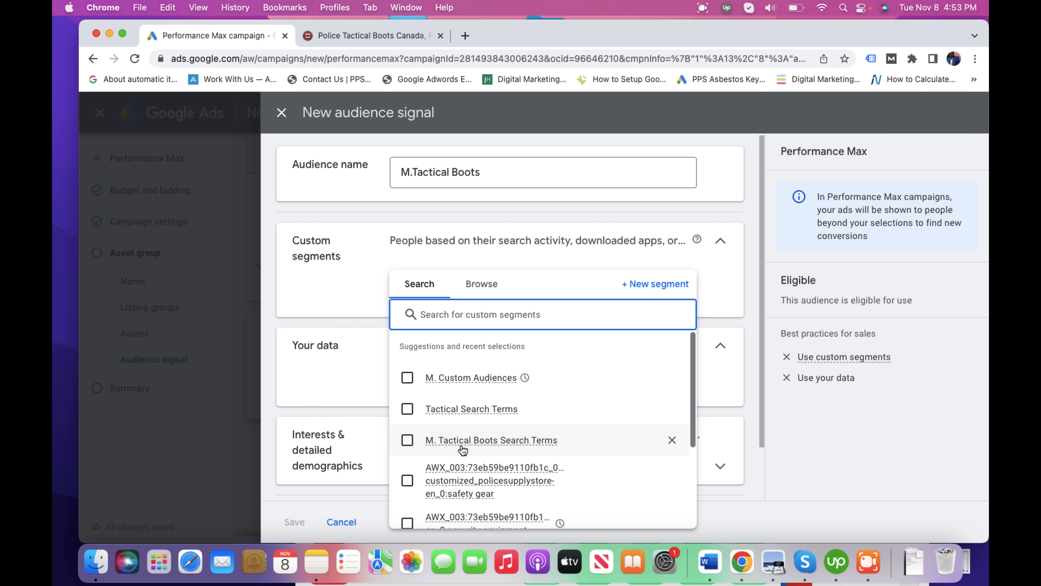
mouse_move(546, 451)
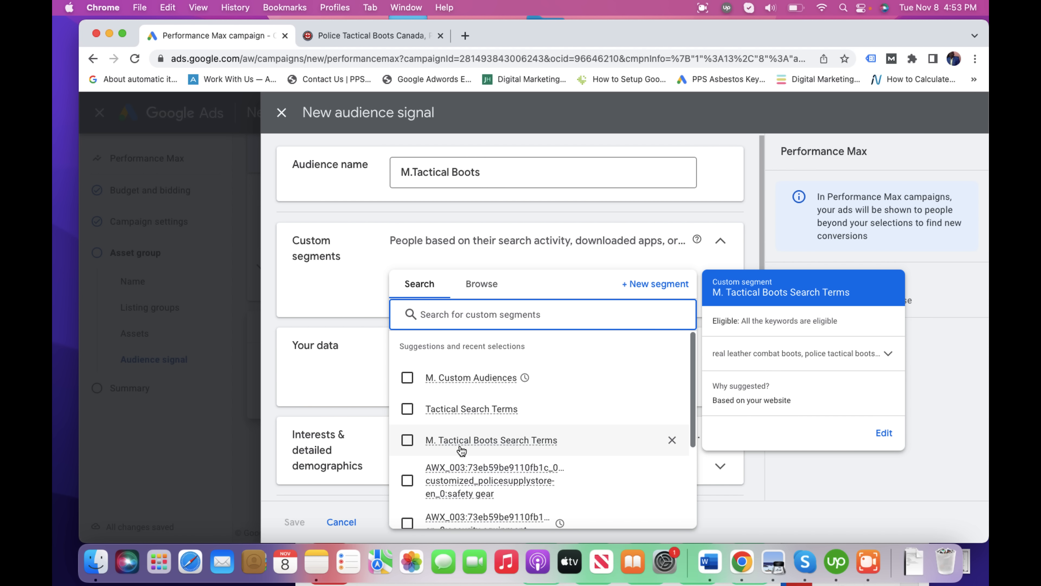
click(407, 441)
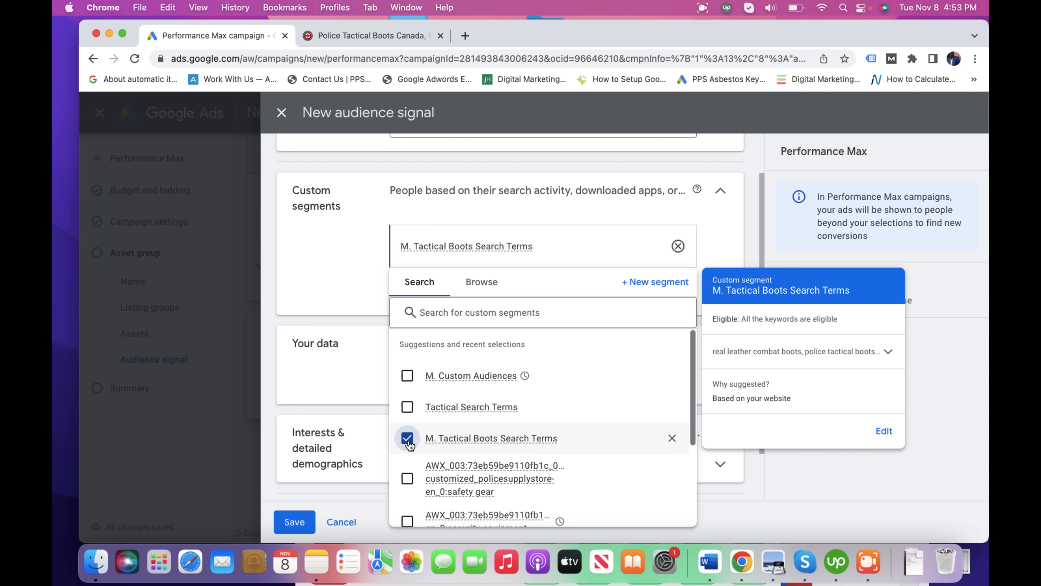
click(774, 478)
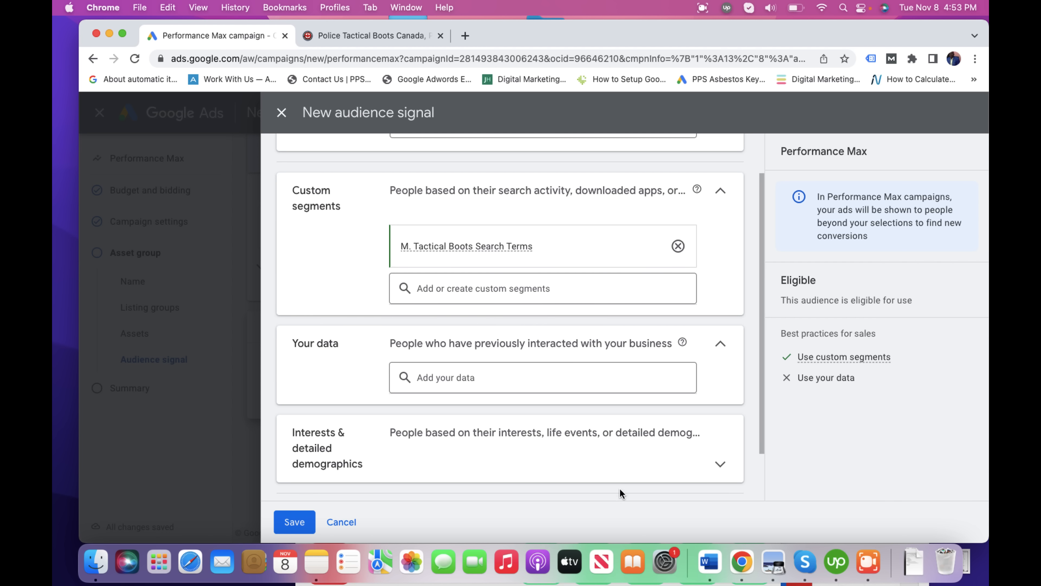
click(292, 523)
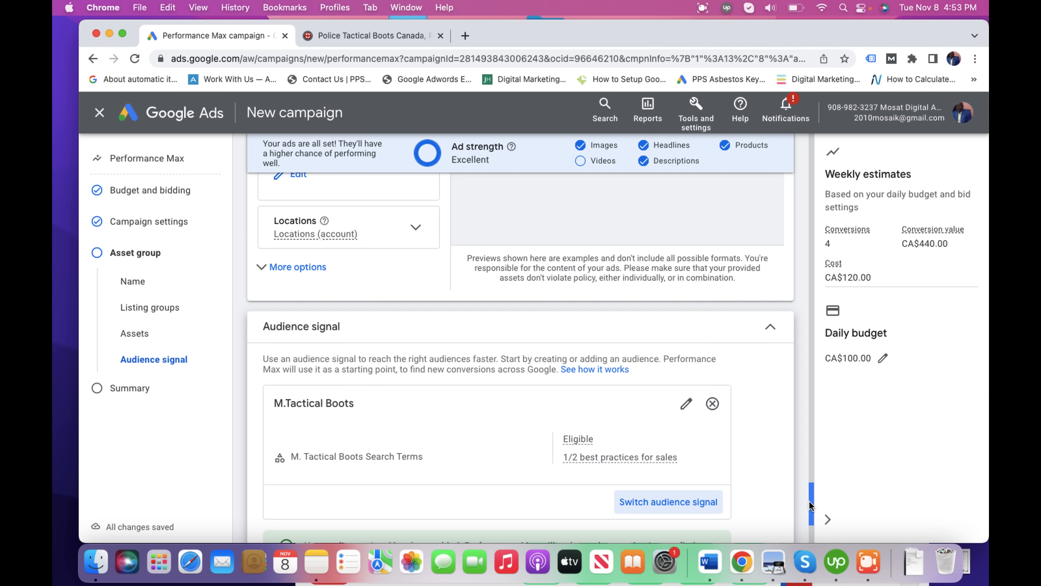
scroll(810, 505, down, 5)
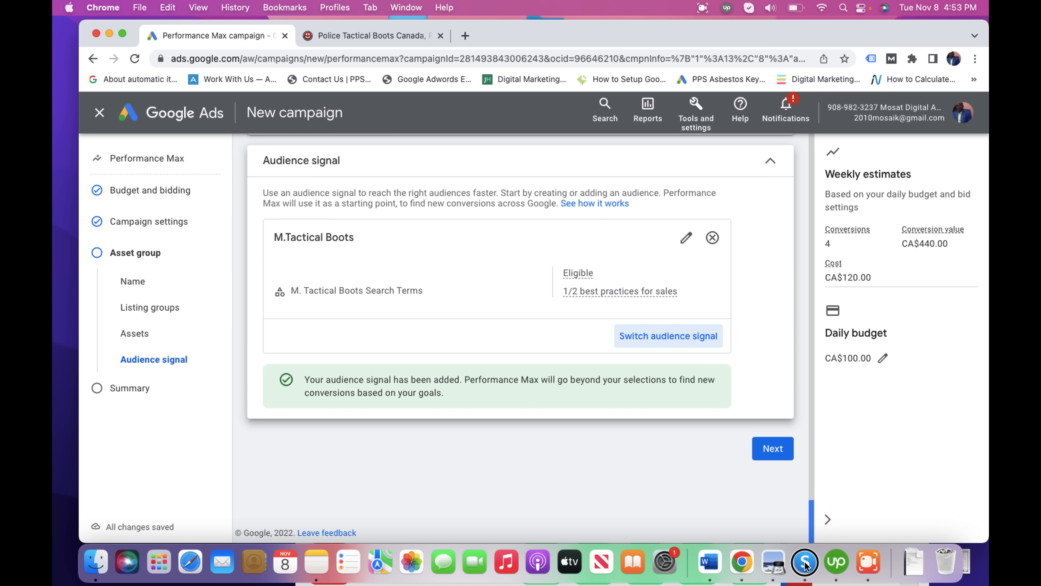
Step: Finish the asset group, review the campaign summary and publish the M.Performance Max Tutorial campaign
click(773, 449)
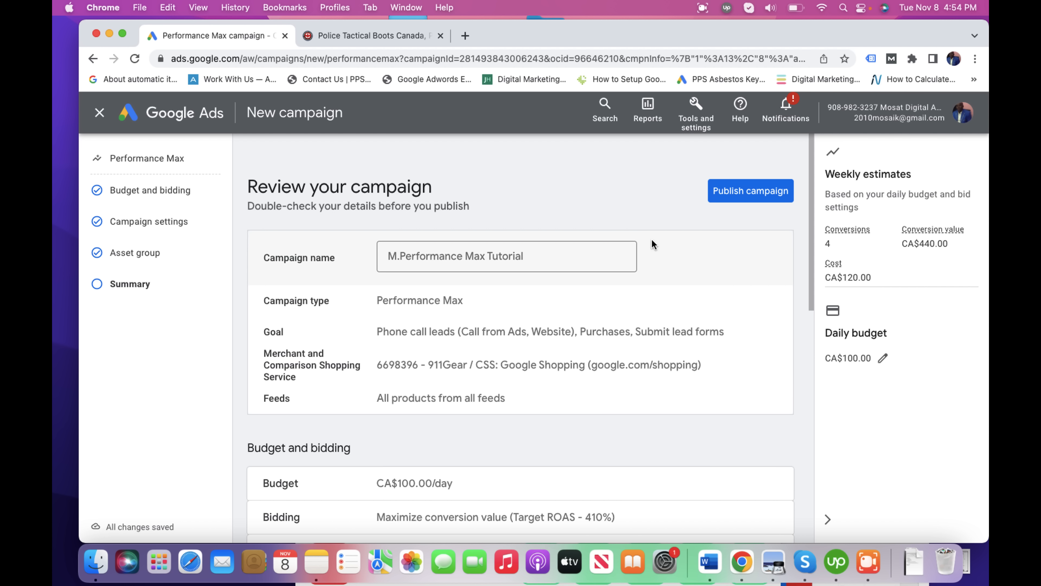
drag(812, 275, 798, 98)
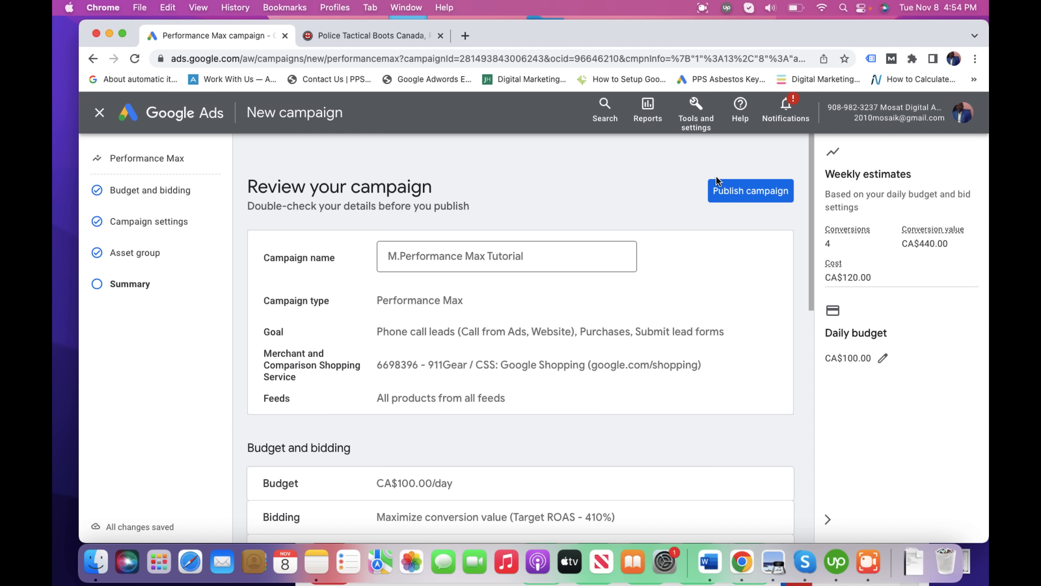
click(729, 192)
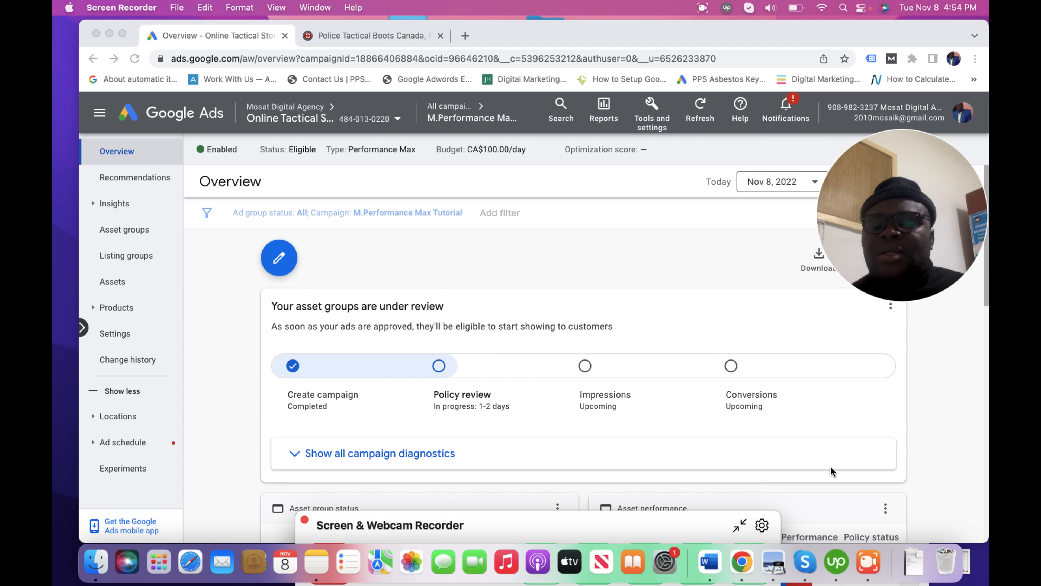
click(918, 453)
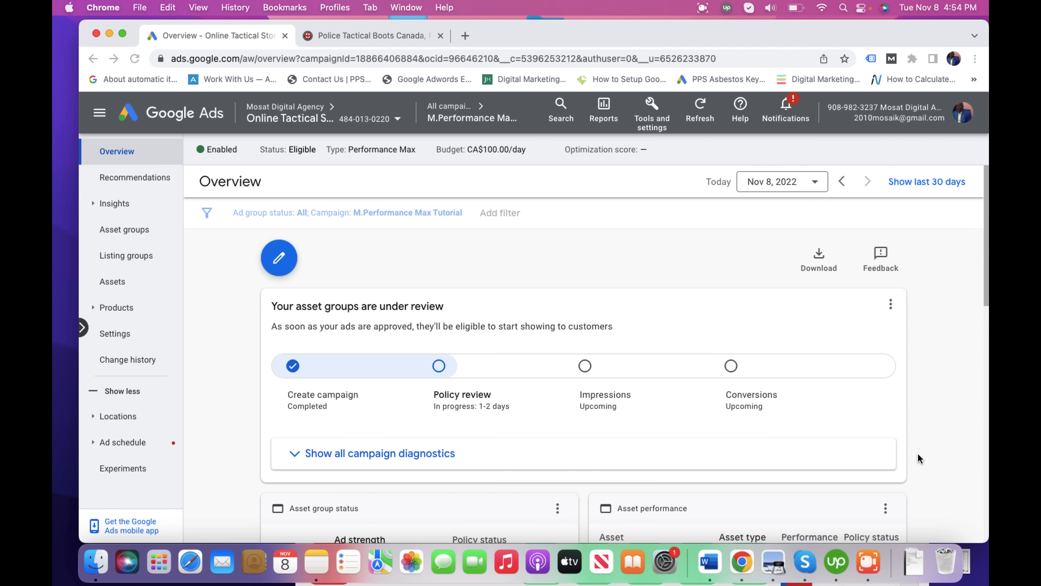
click(869, 562)
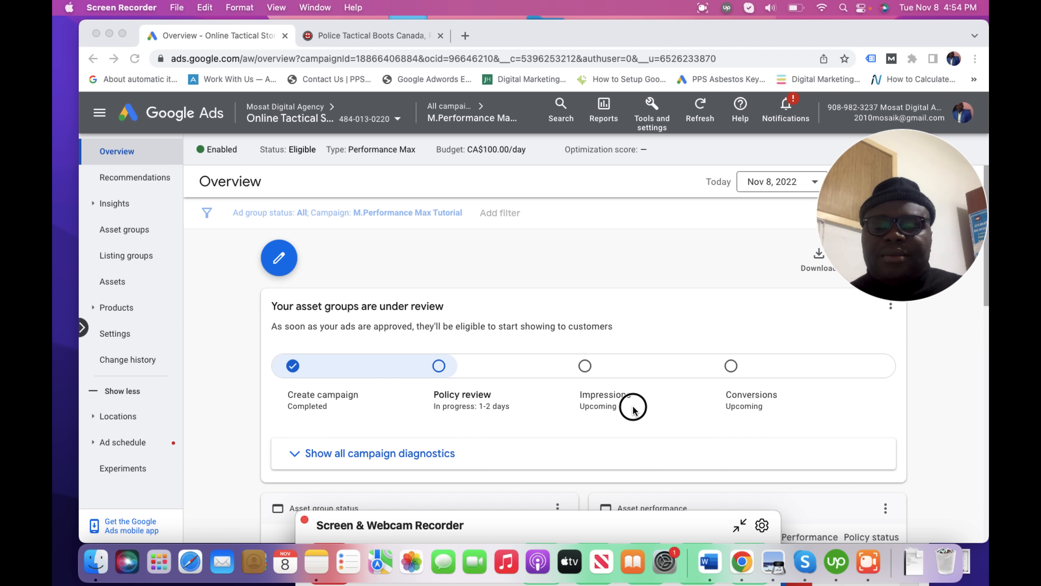
click(835, 451)
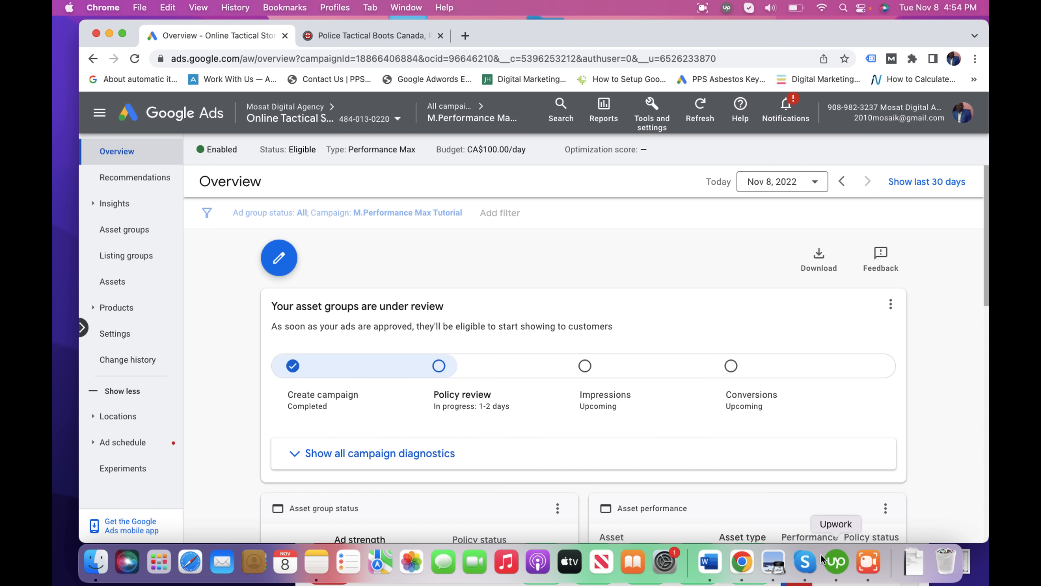
Step: Switch to the Screen & Webcam Recorder, capture a full-screen screenshot and save it as "k" in the Fam Docs folder
click(865, 565)
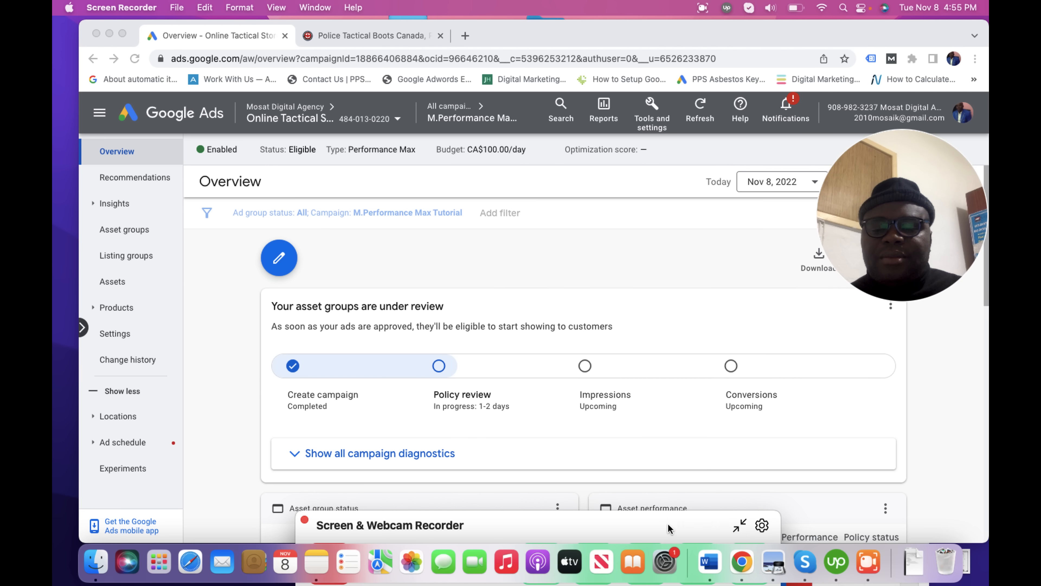
drag(668, 525, 660, 419)
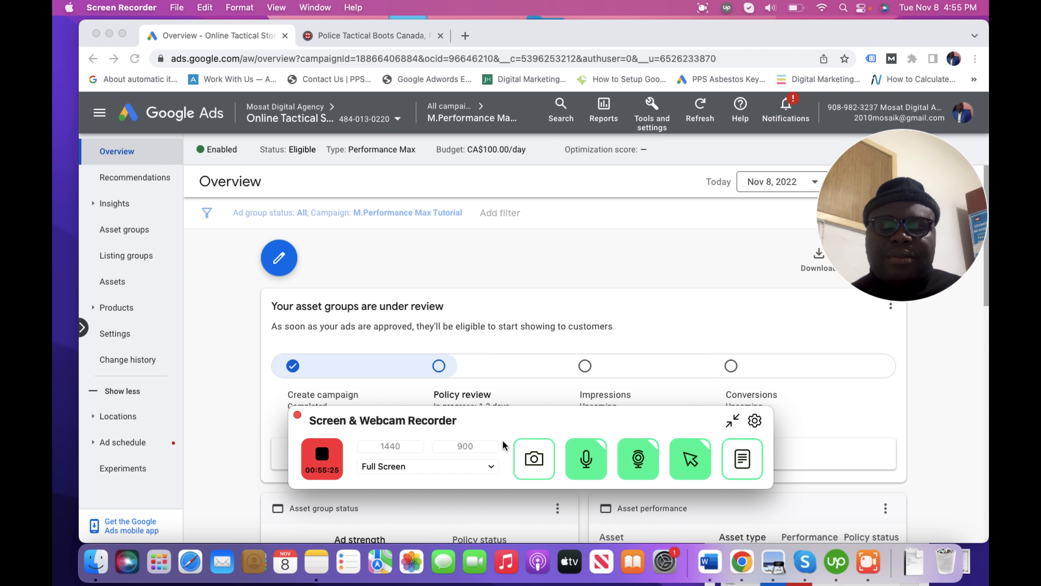
click(535, 460)
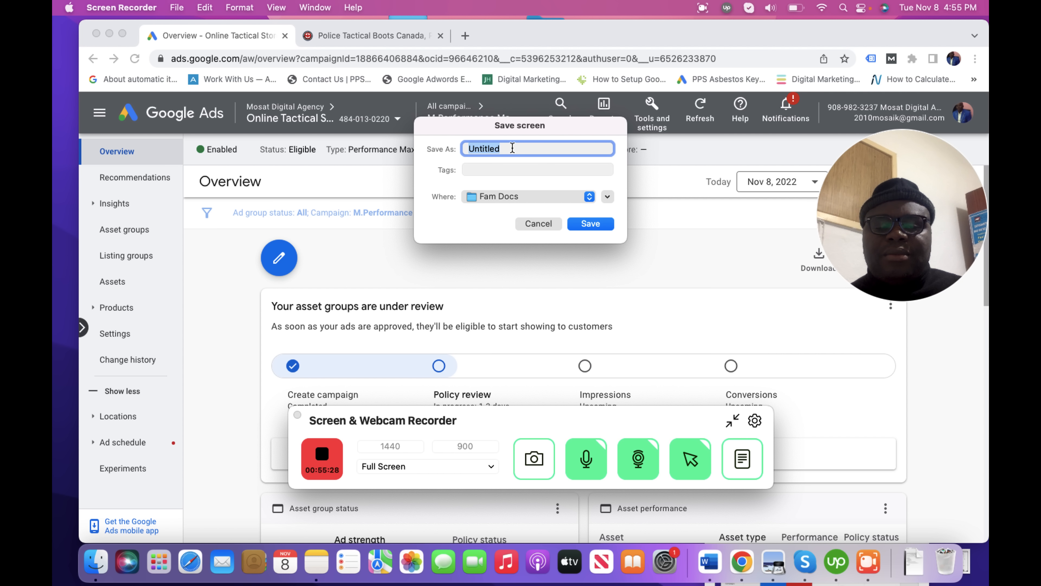
key(BackSpace)
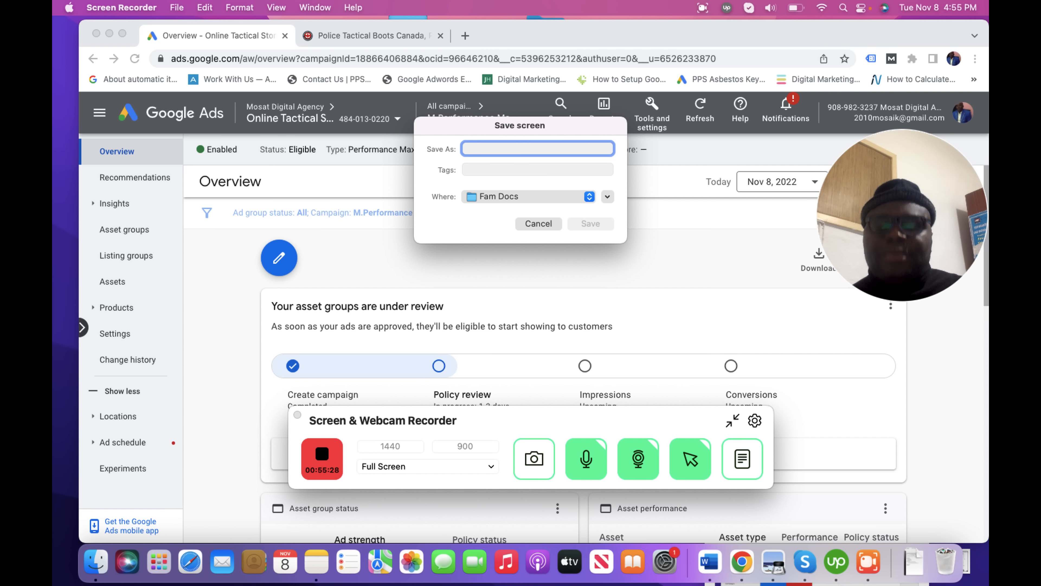
text(k)
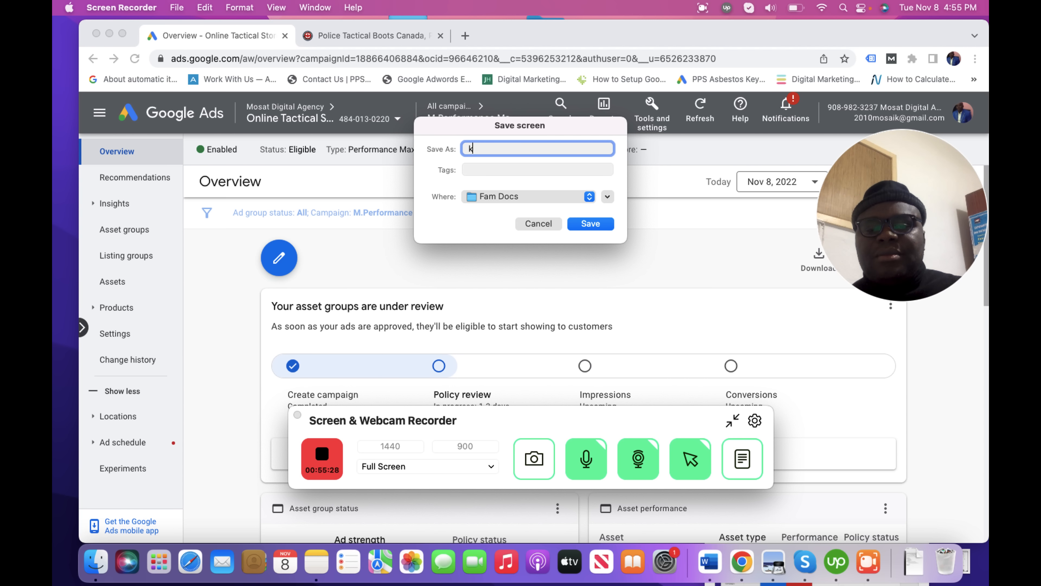
click(591, 224)
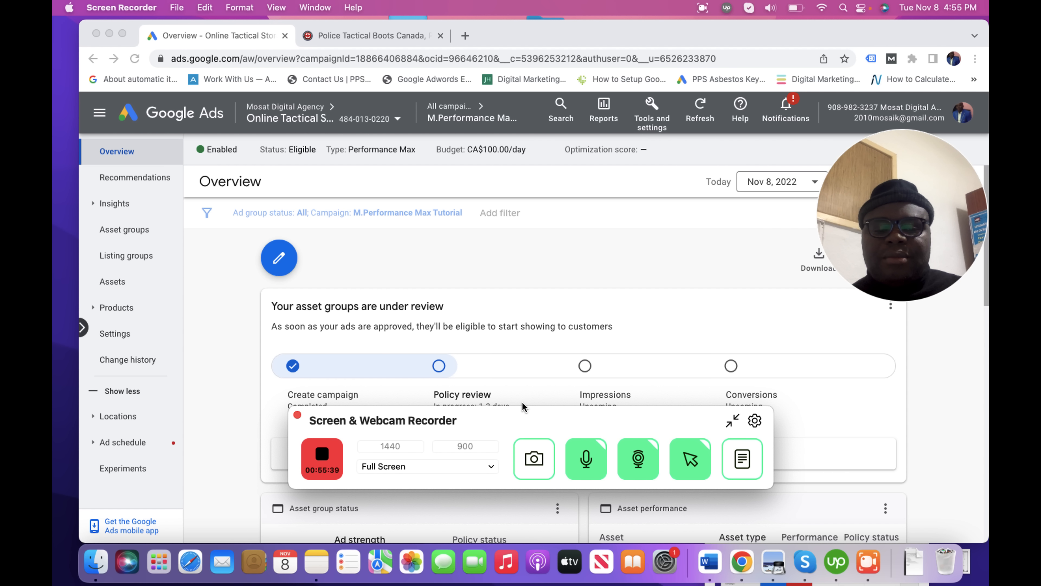